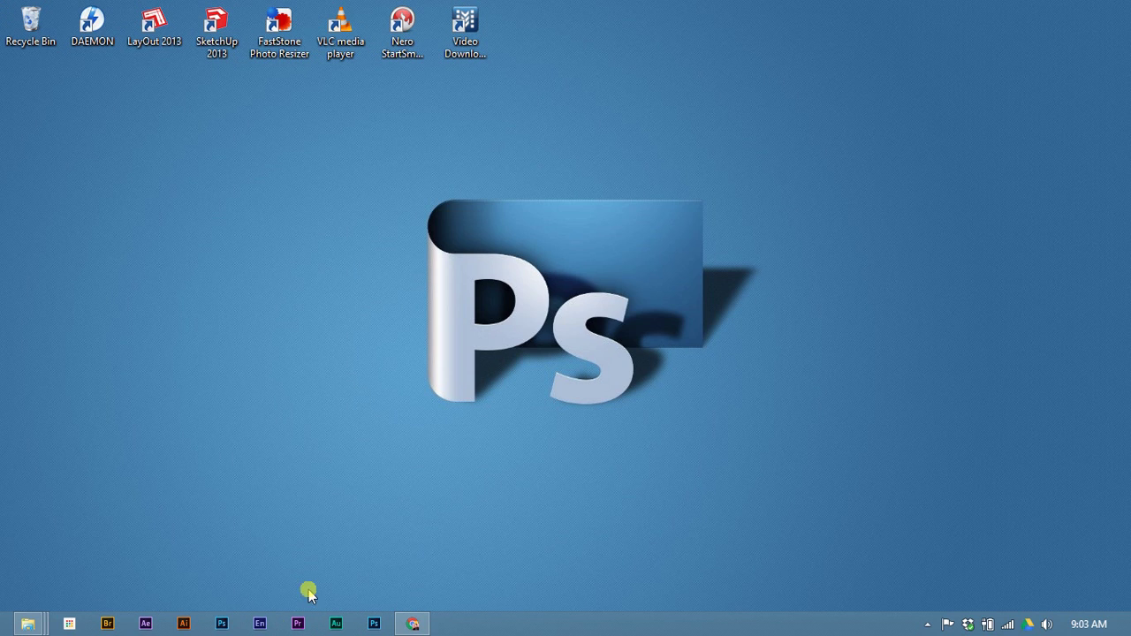
Launch Premiere Pro and begin a new project named "Review Senar Gitar Exilir".
click(300, 624)
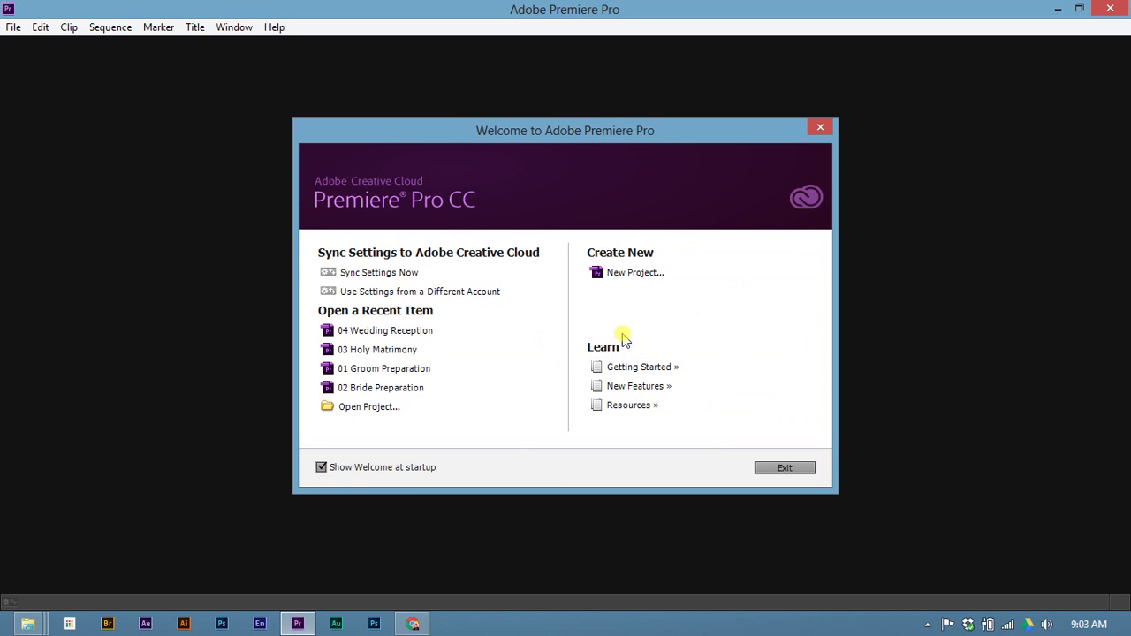
click(638, 276)
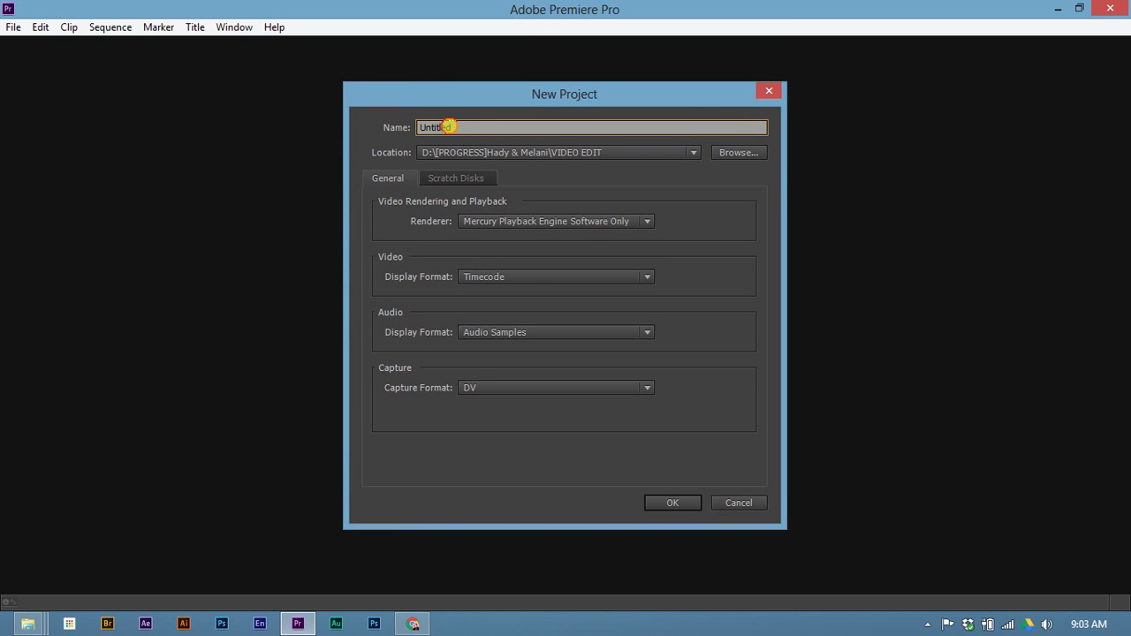
double_click(449, 131)
text(Review Senar Gitar Exilir)
key(Tab)
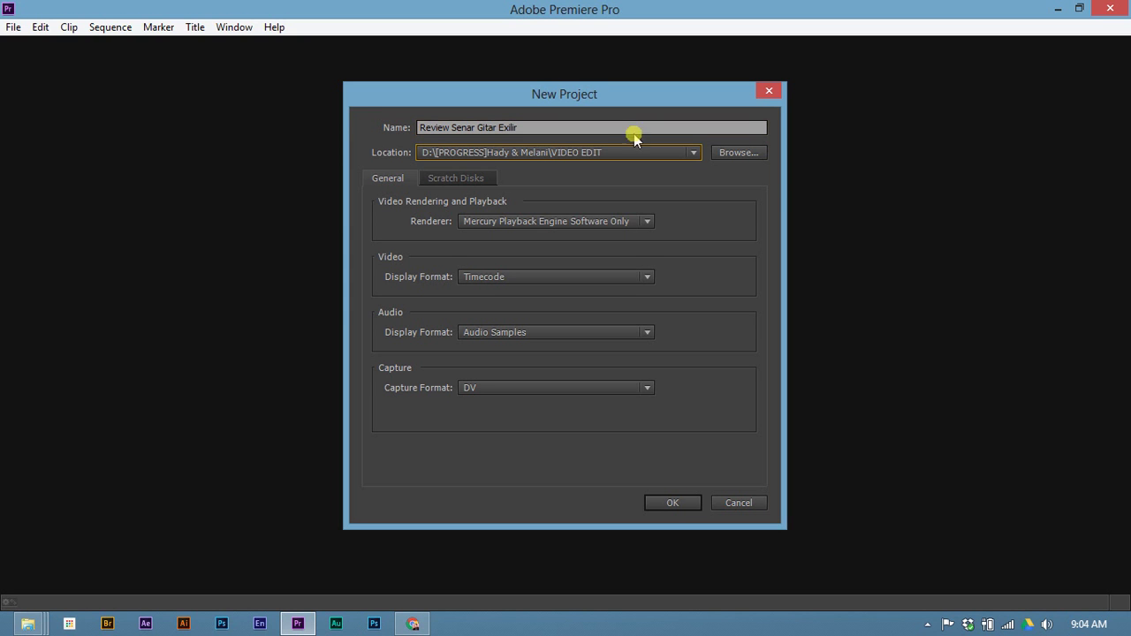
Create the project in a new folder "Belajar Gitar - Review Senar Gitar Exilir" inside My Documents.
click(739, 154)
click(548, 148)
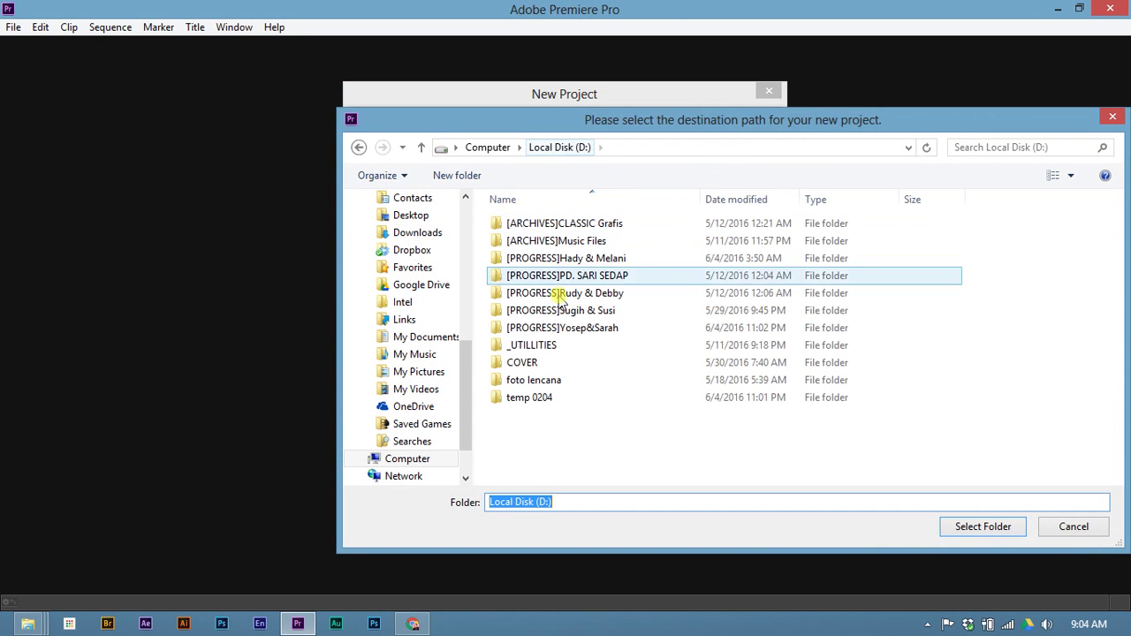
click(433, 337)
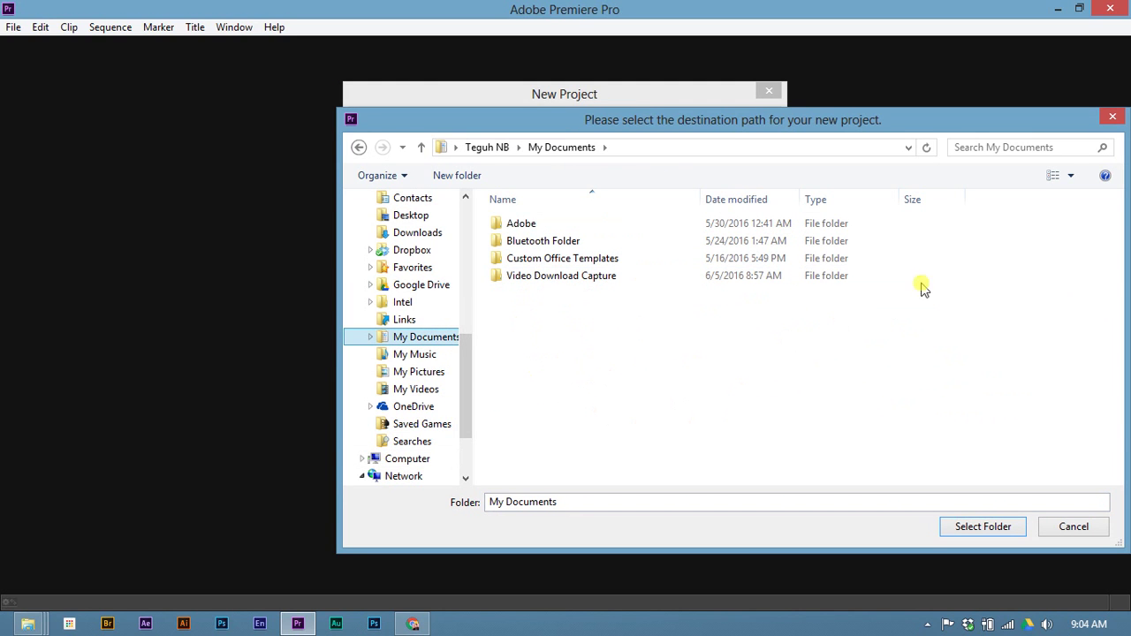
click(457, 175)
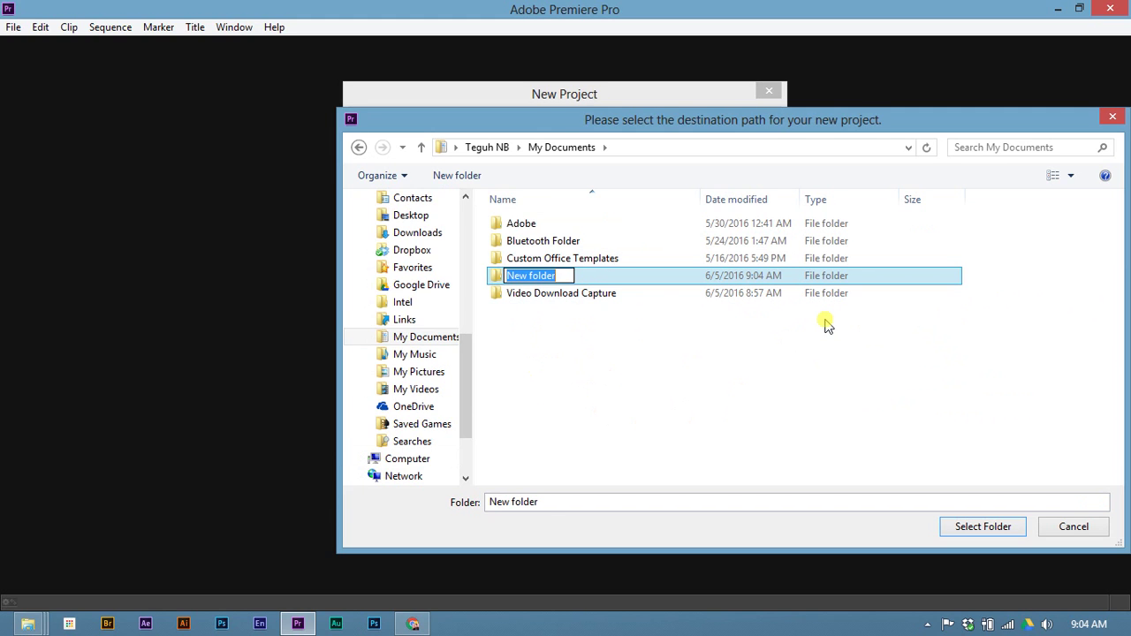
text(Belajar Gitar - Revi)
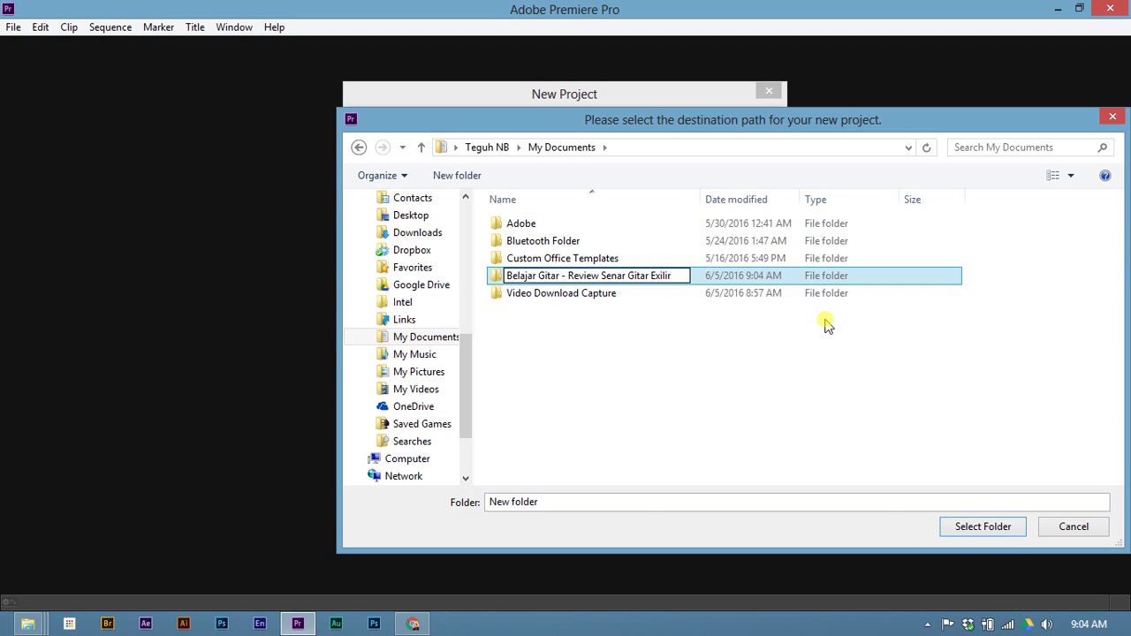
key(Return)
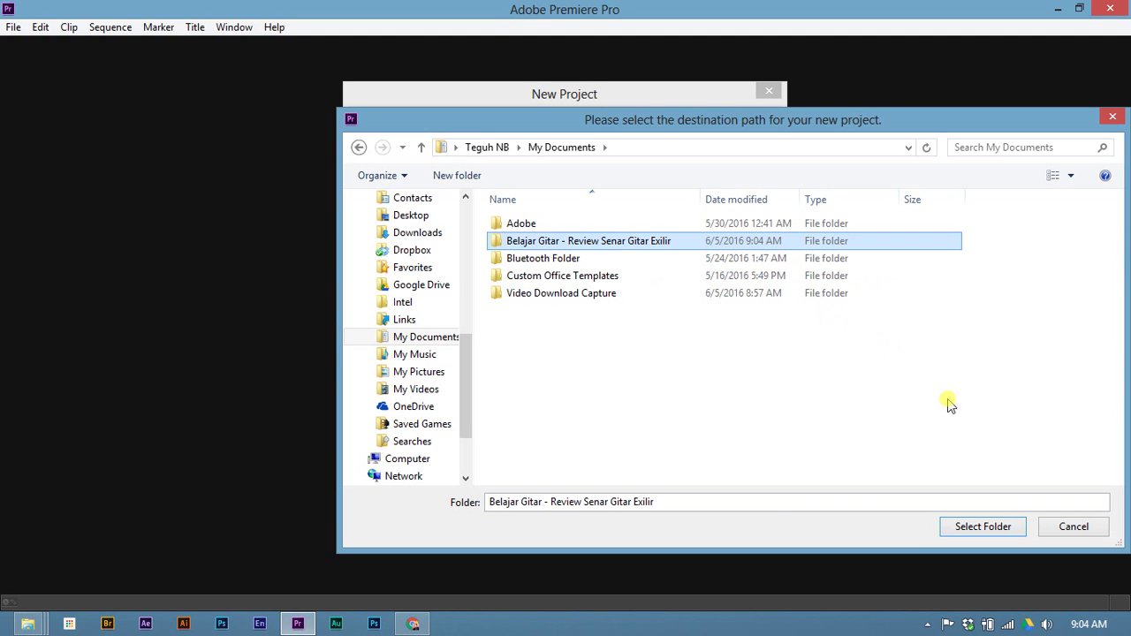
click(990, 527)
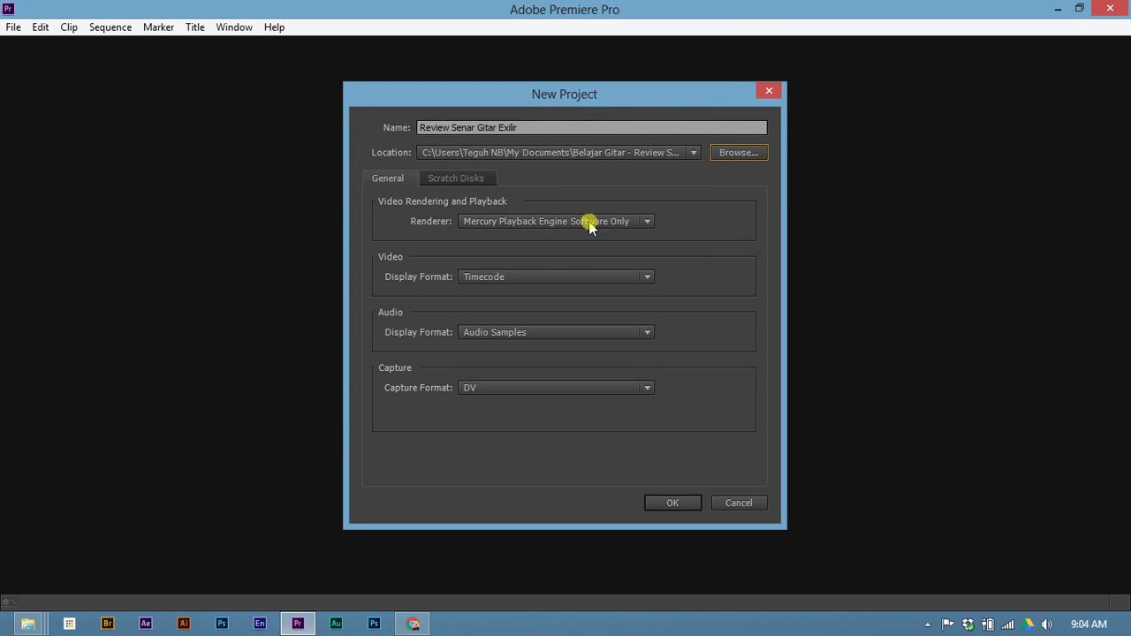
click(663, 503)
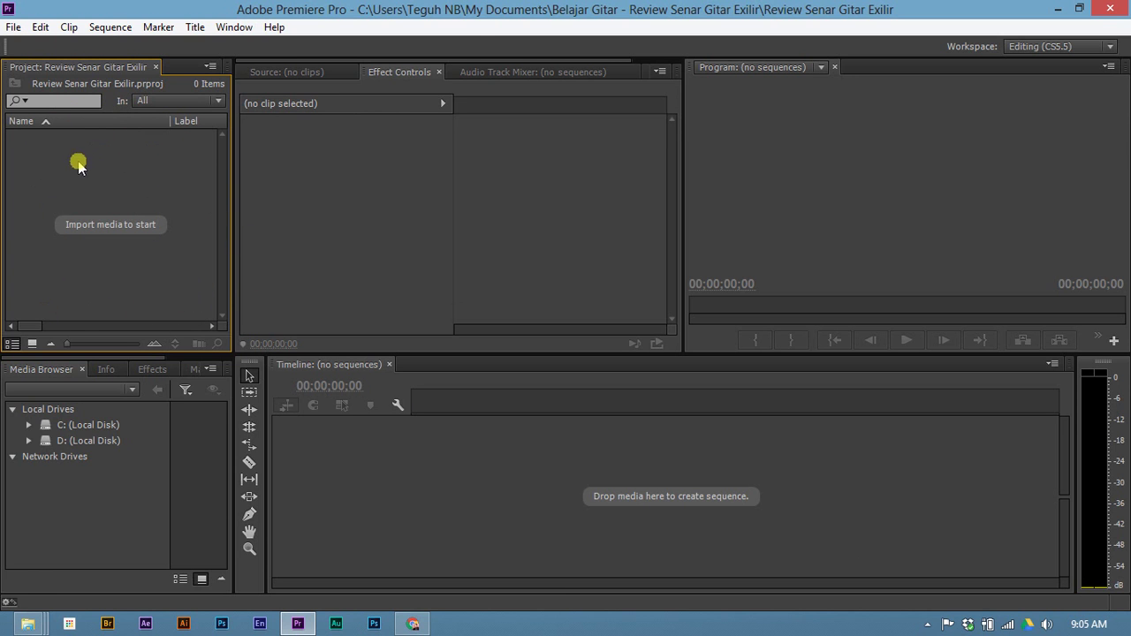
Import the four clips MVI_9193.MOV to MVI_9196.MOV from File Explorer into the project.
click(25, 626)
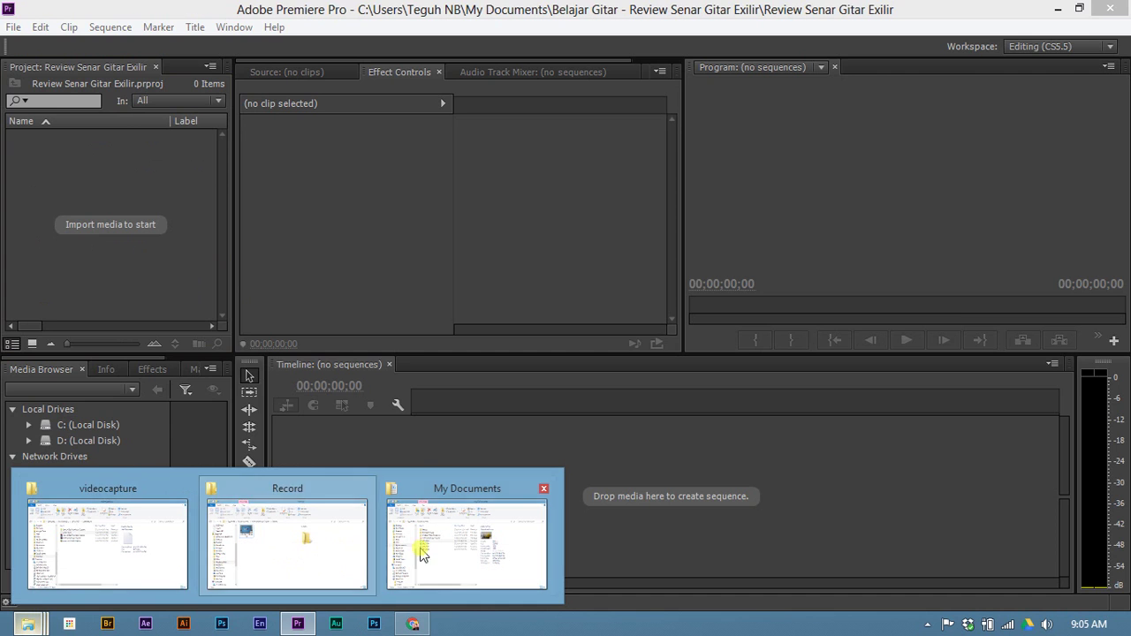
click(461, 553)
drag(292, 391, 254, 297)
drag(544, 37, 698, 44)
drag(427, 322, 103, 265)
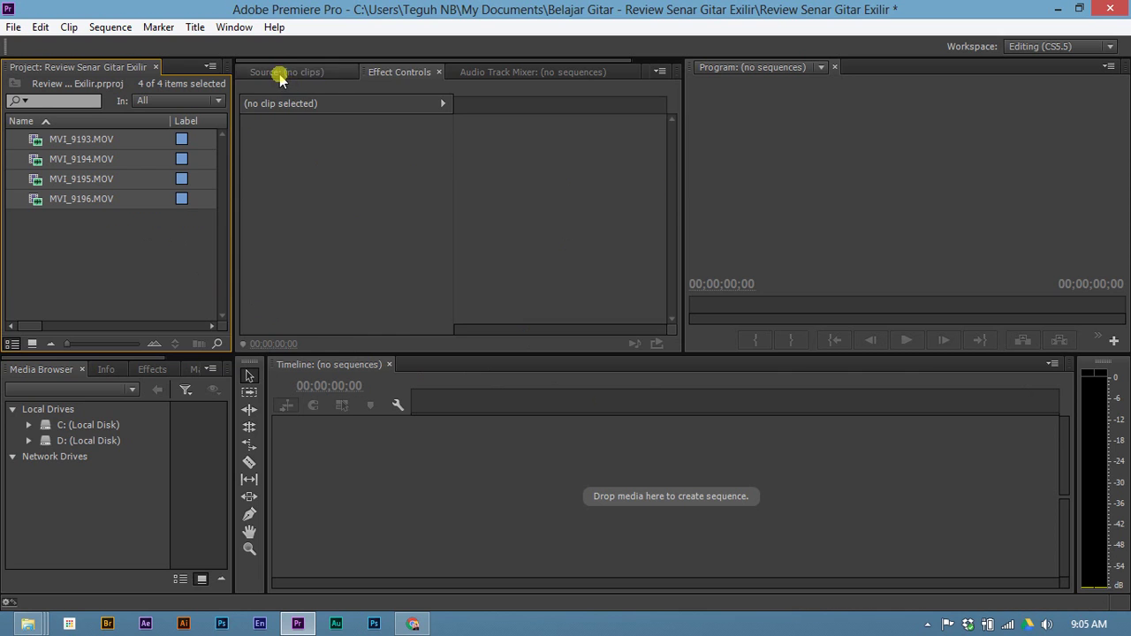
click(279, 76)
click(402, 75)
click(471, 71)
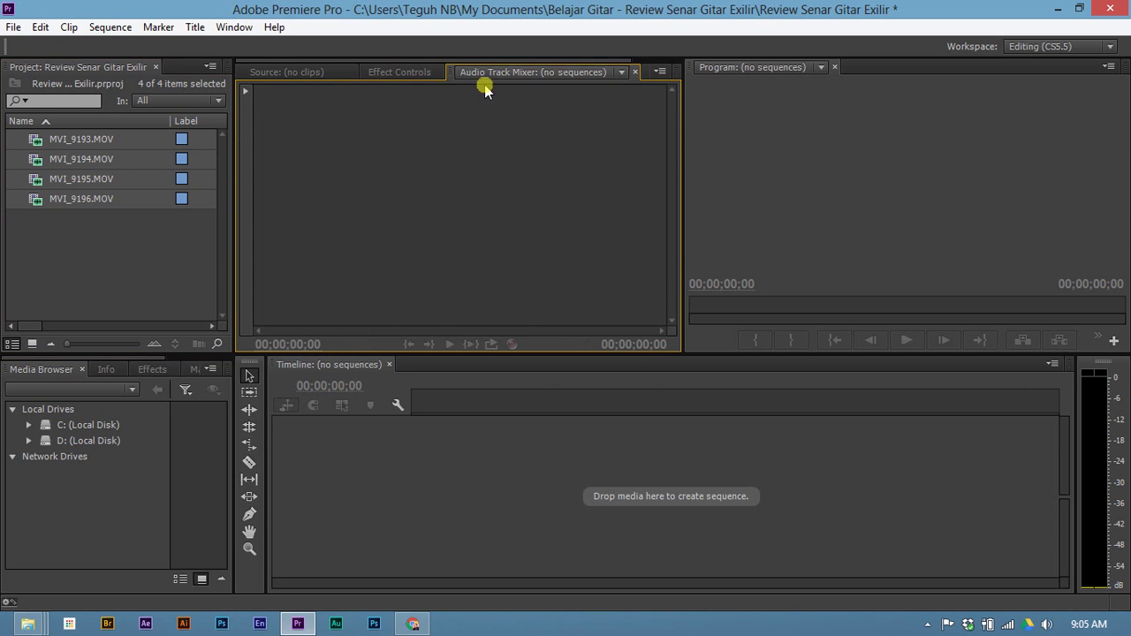
click(398, 73)
Open the clip MVI_9193.MOV in the Source Monitor and scrub through the footage.
click(295, 74)
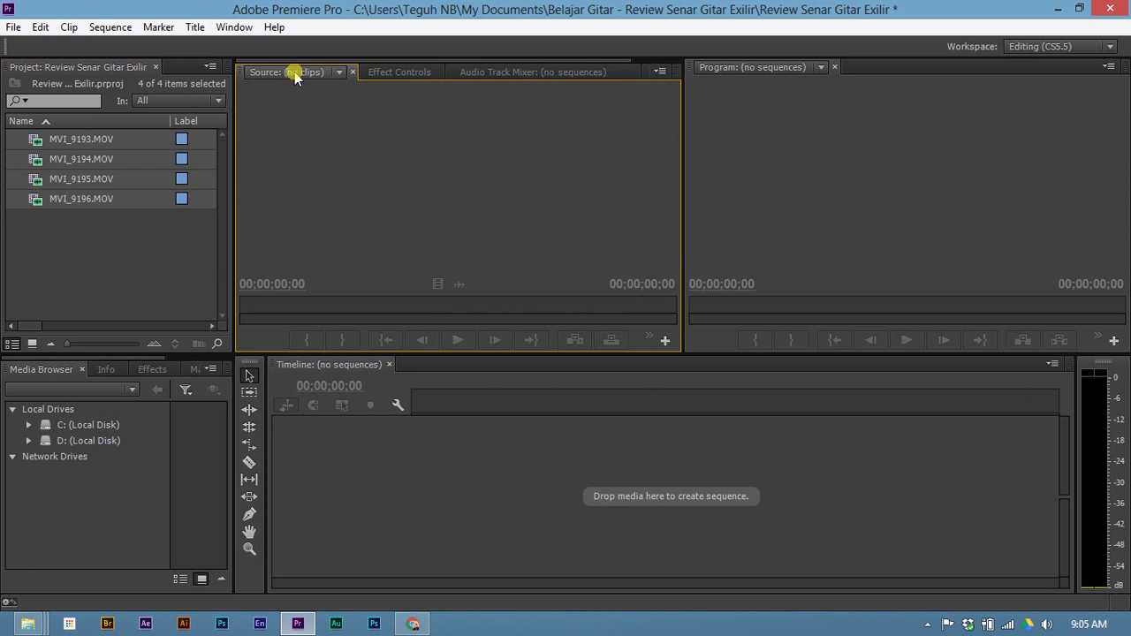
click(109, 141)
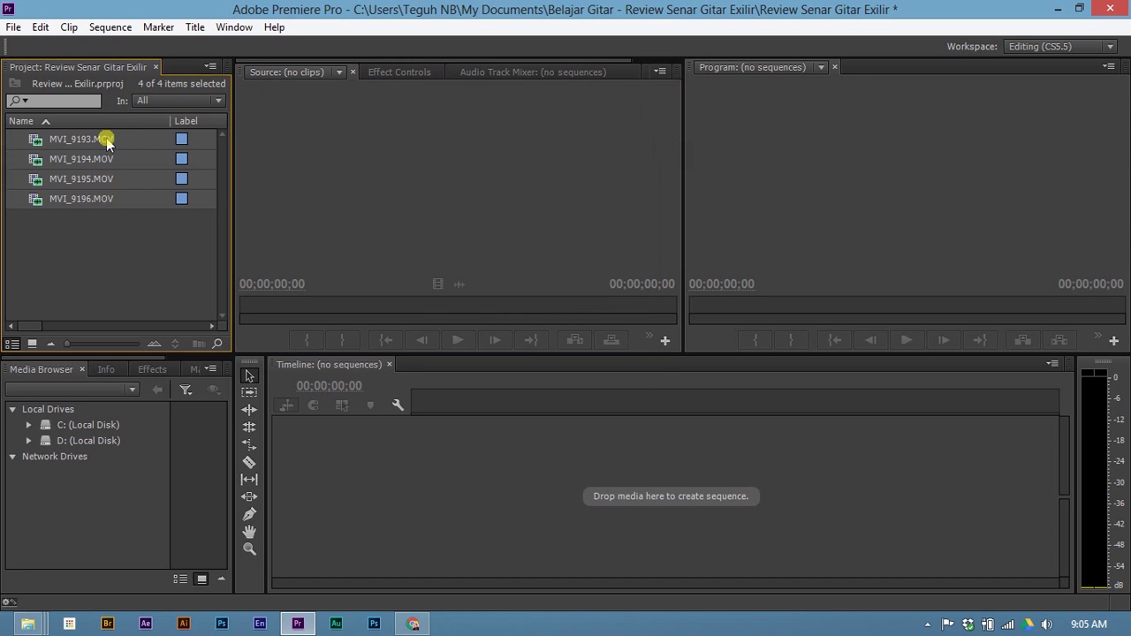
double_click(35, 144)
drag(255, 311, 303, 309)
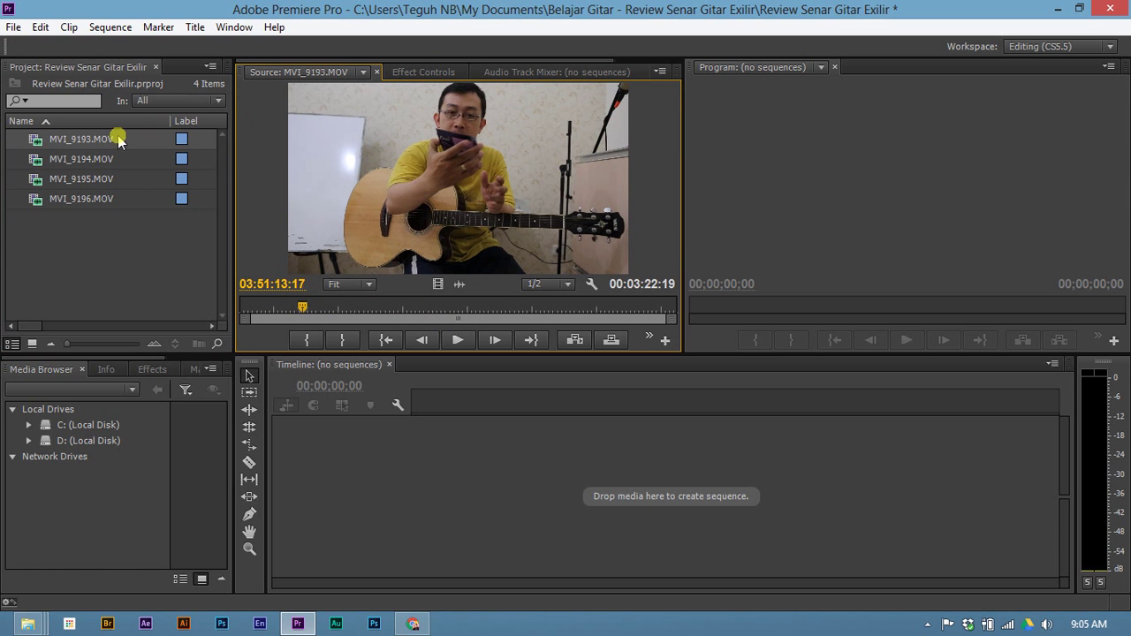
Look over the Effect Controls, Audio Track Mixer, Info, Media Browser, Effects, Markers and Timeline panels.
click(431, 74)
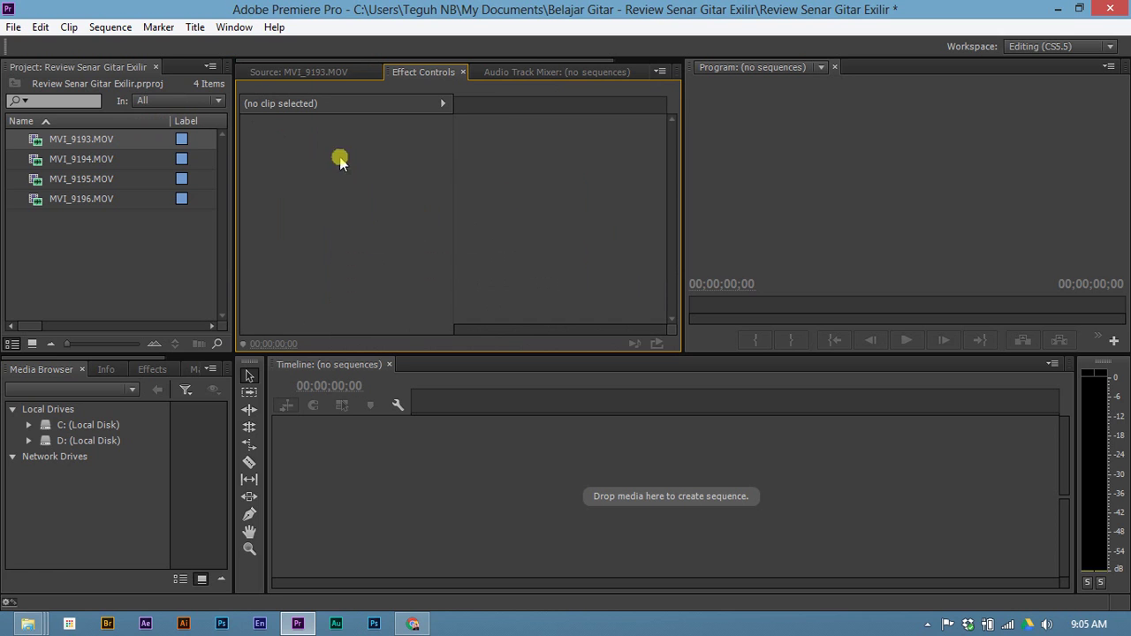
click(501, 72)
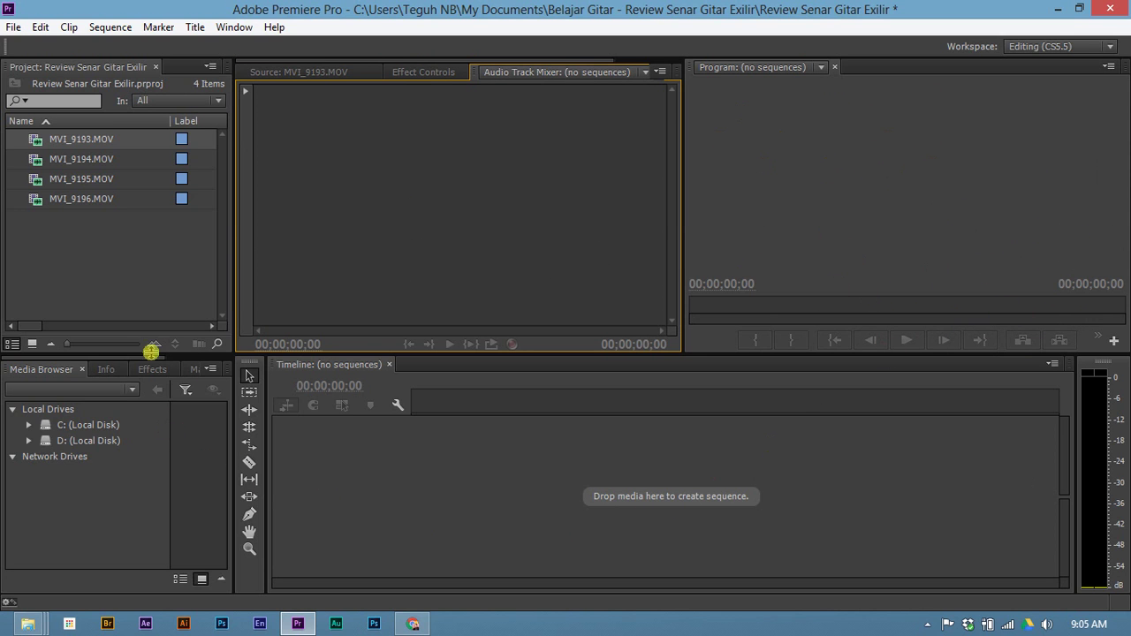
click(113, 371)
click(157, 370)
click(111, 371)
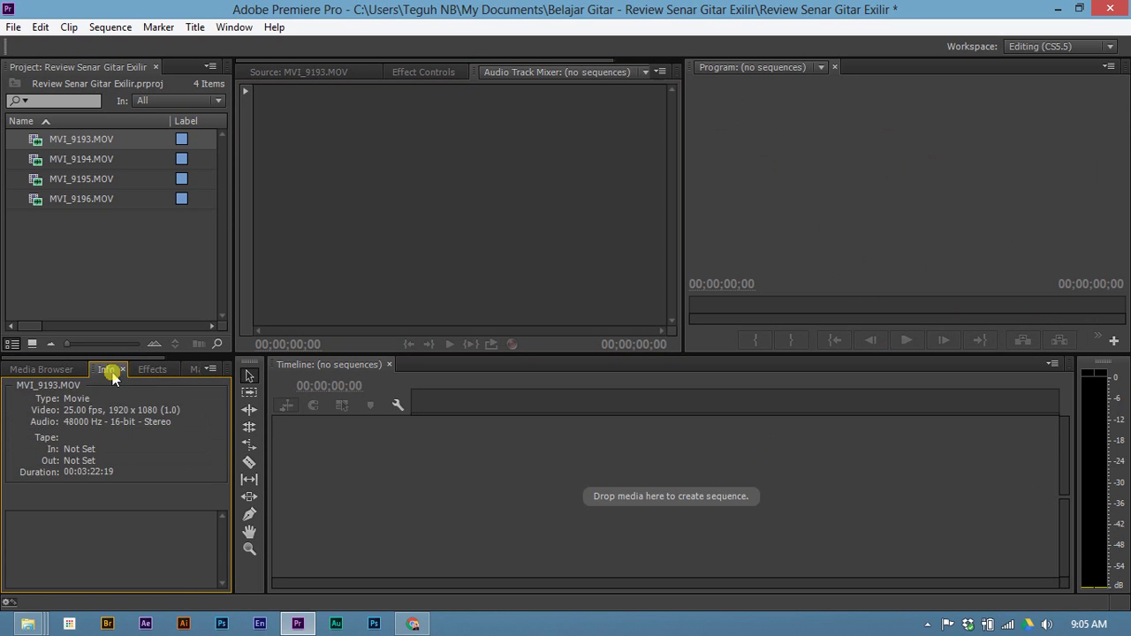
click(64, 370)
click(99, 371)
click(141, 369)
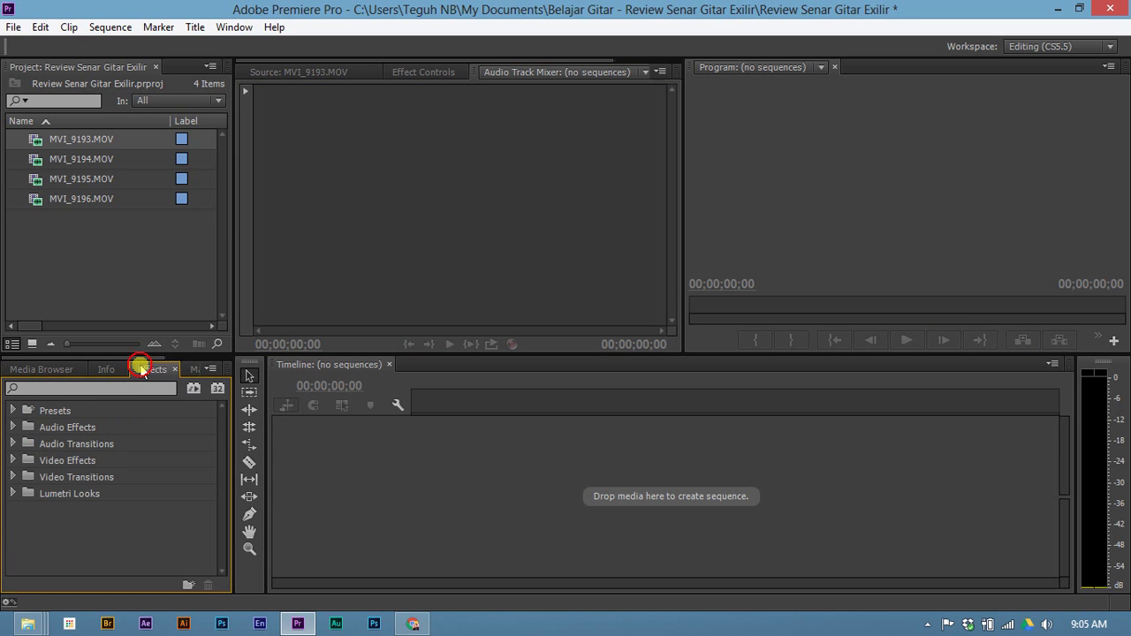
click(190, 369)
click(399, 511)
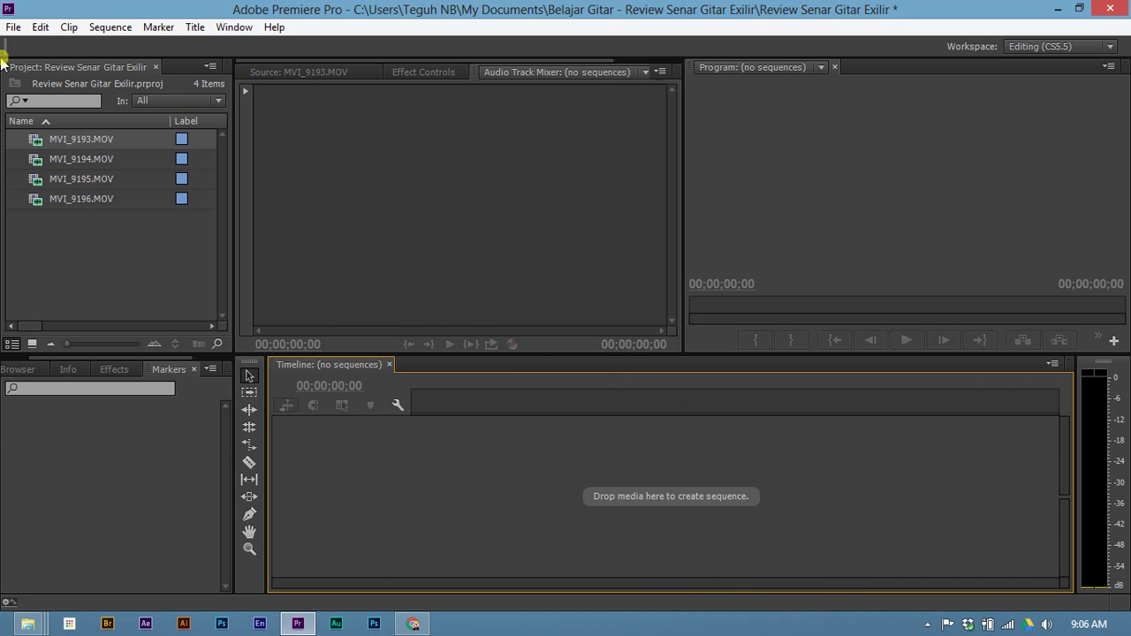
Start creating a new sequence so its presets can be chosen.
click(98, 26)
mouse_move(16, 34)
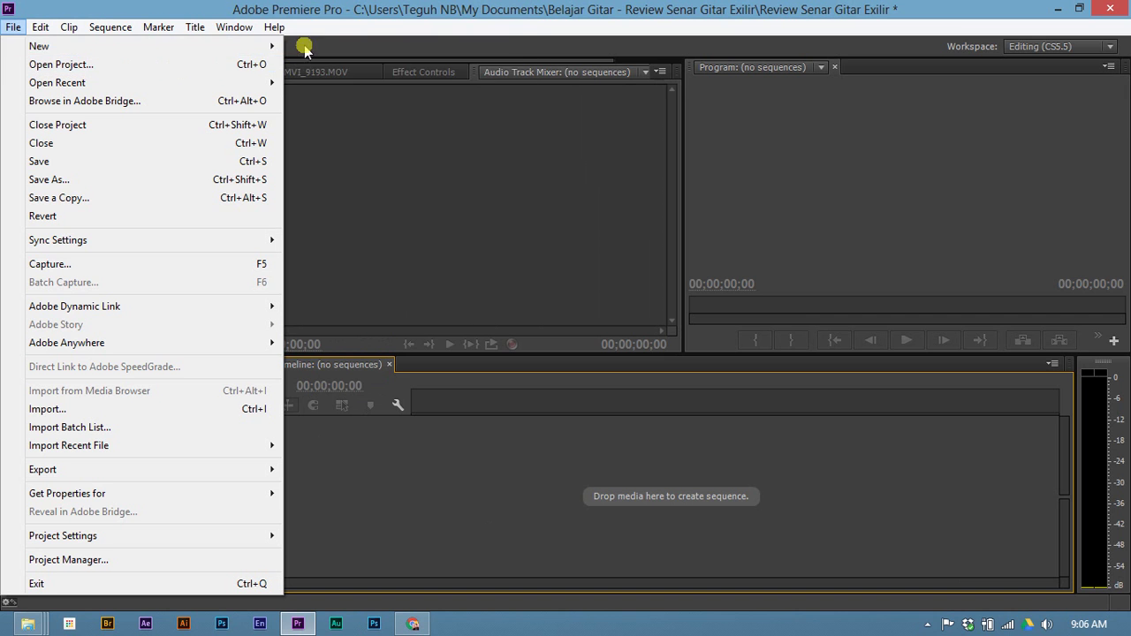
mouse_move(267, 46)
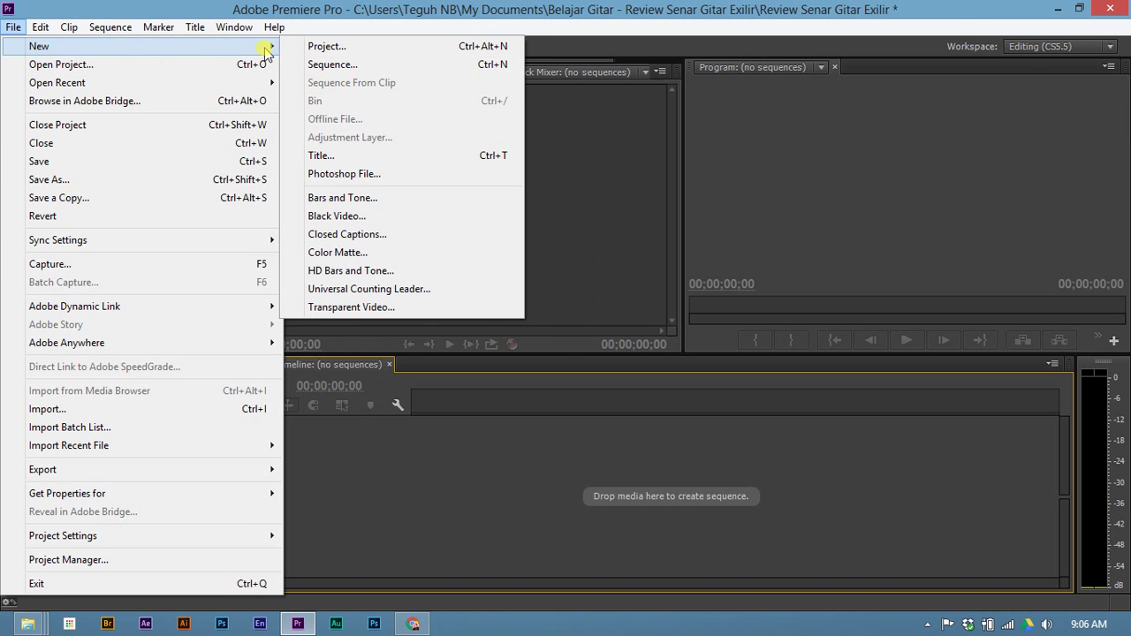
click(329, 64)
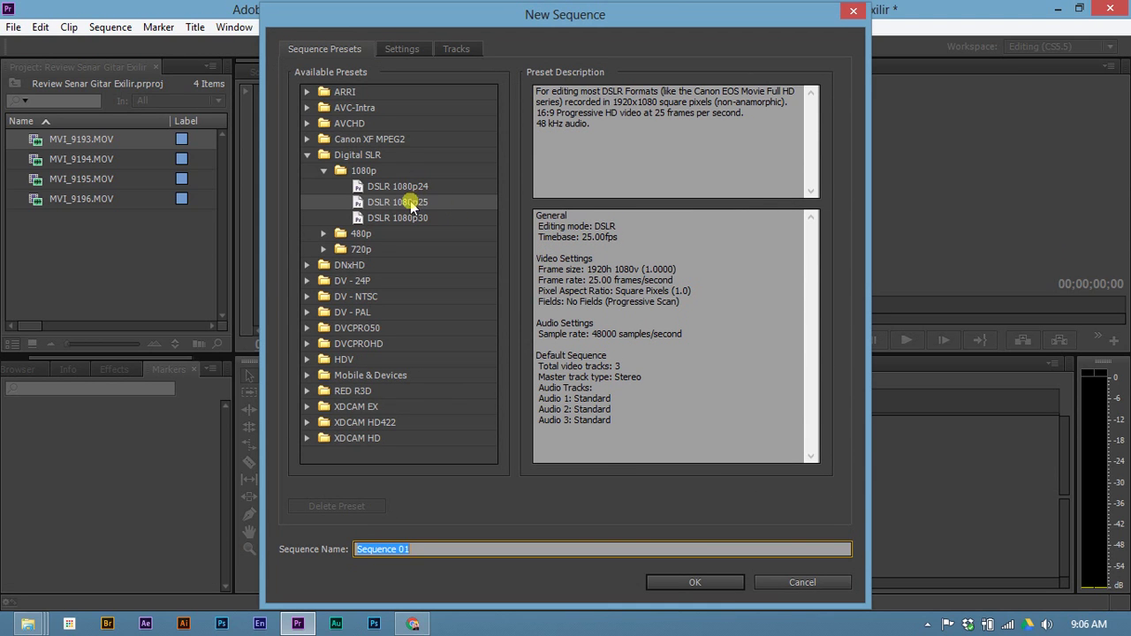
Examine the available sequence presets in the ARRI, AVC-Intra, AVCHD, DV - 24P and Digital SLR groups.
click(311, 159)
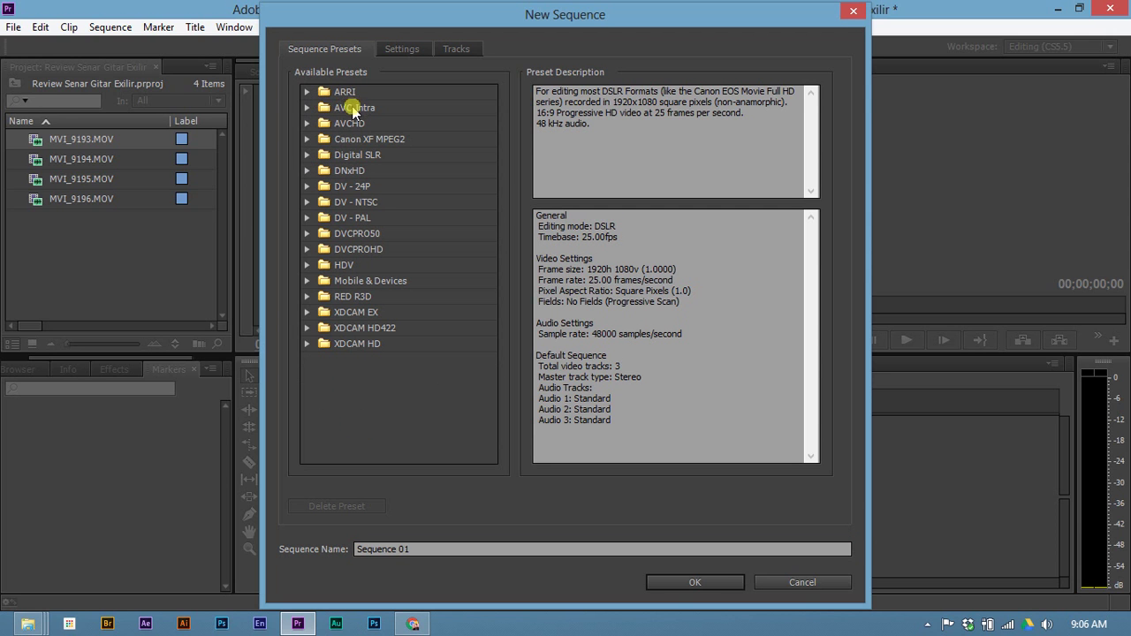
click(306, 92)
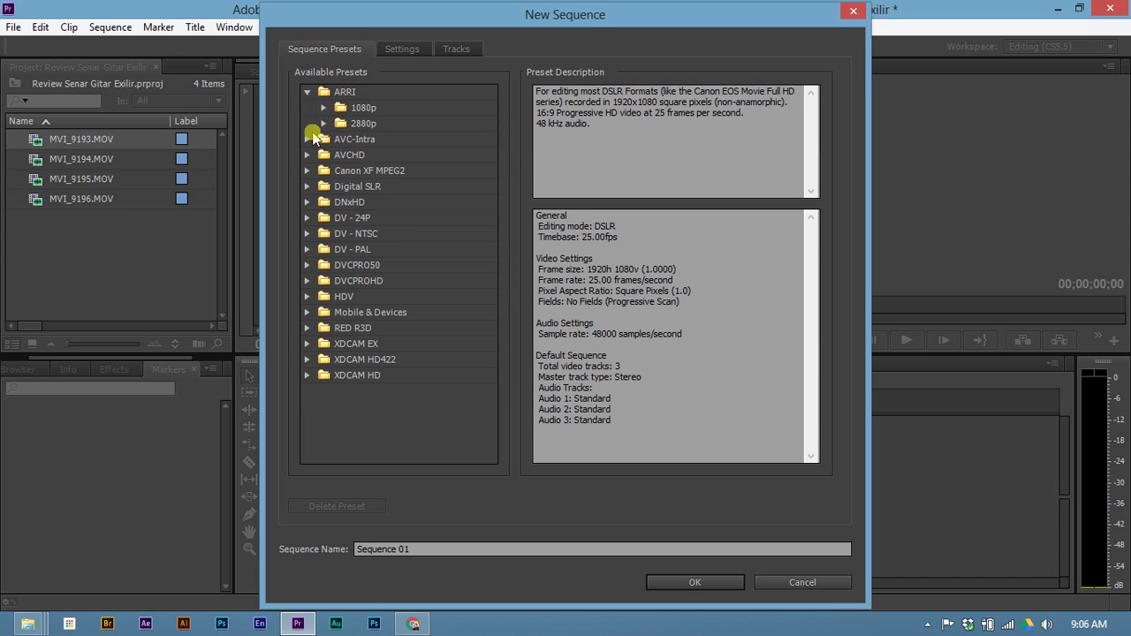
click(307, 139)
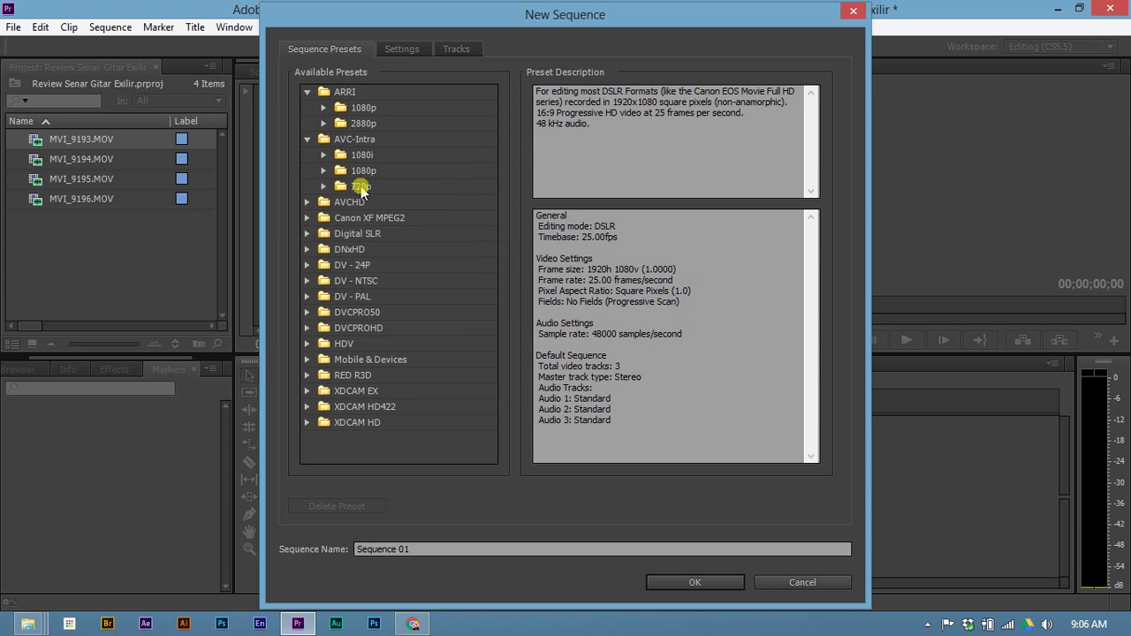
click(307, 202)
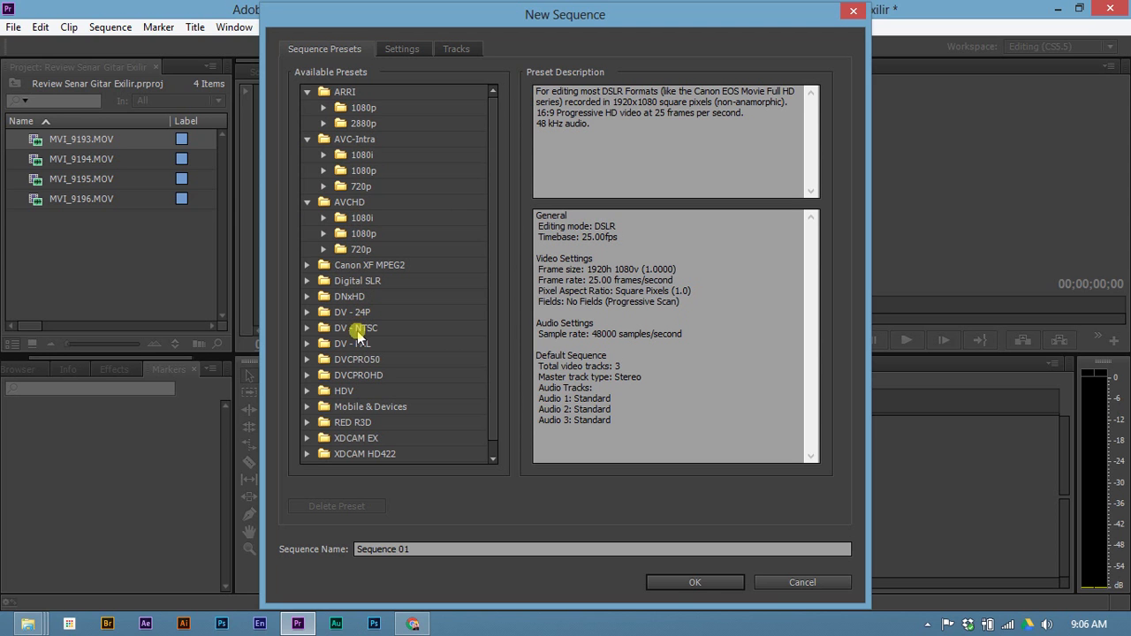
click(307, 312)
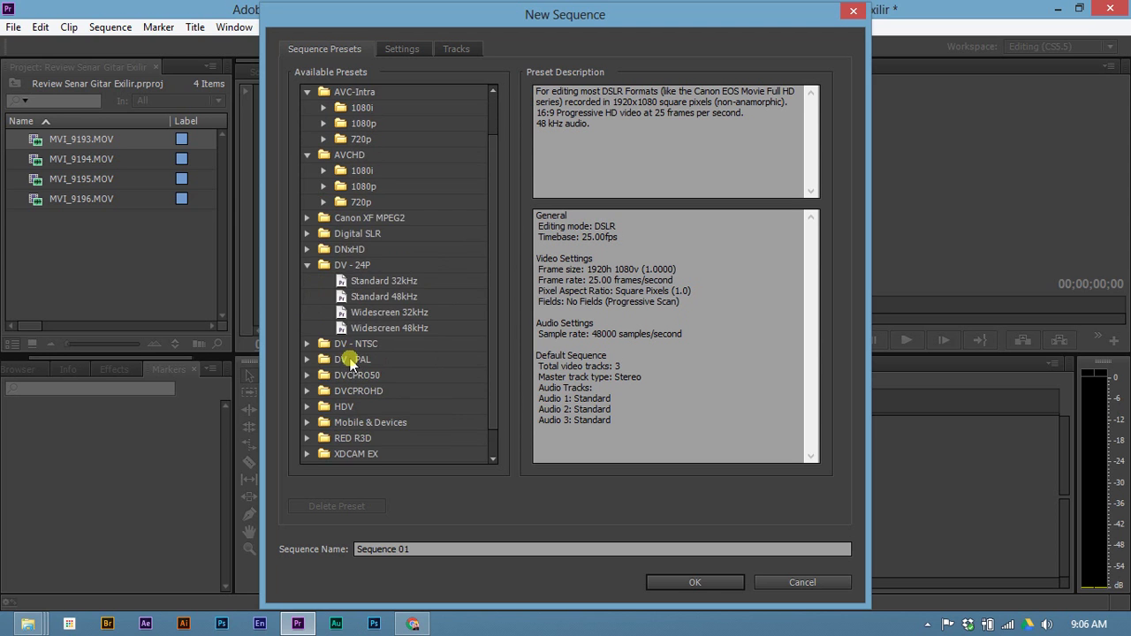
scroll(349, 358, down, 2)
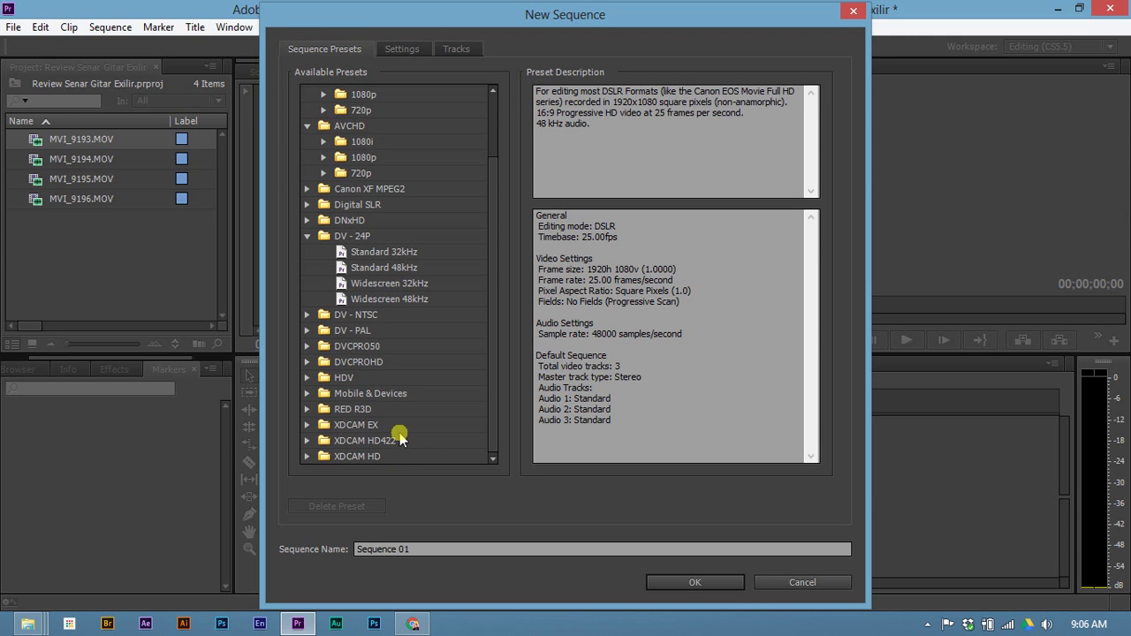
click(303, 239)
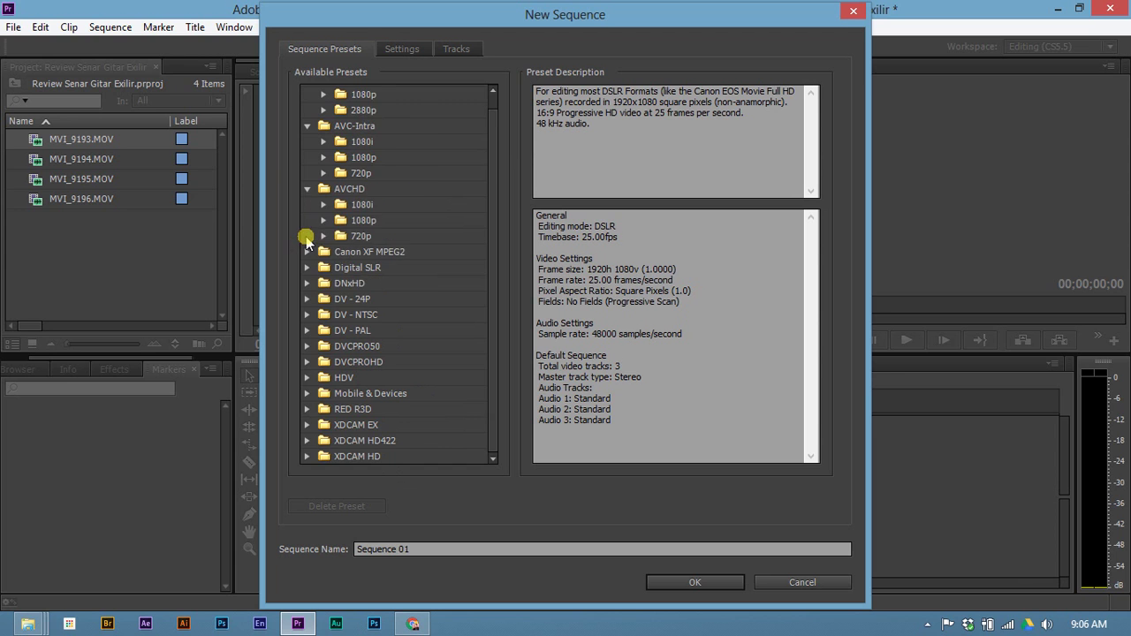
click(307, 190)
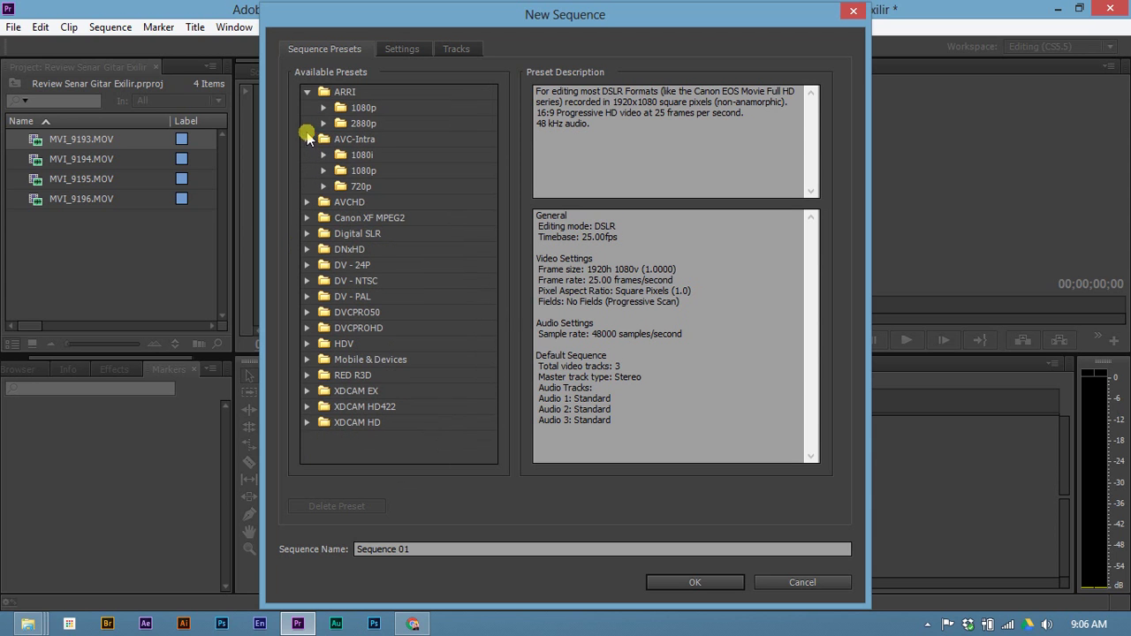
click(307, 139)
click(307, 92)
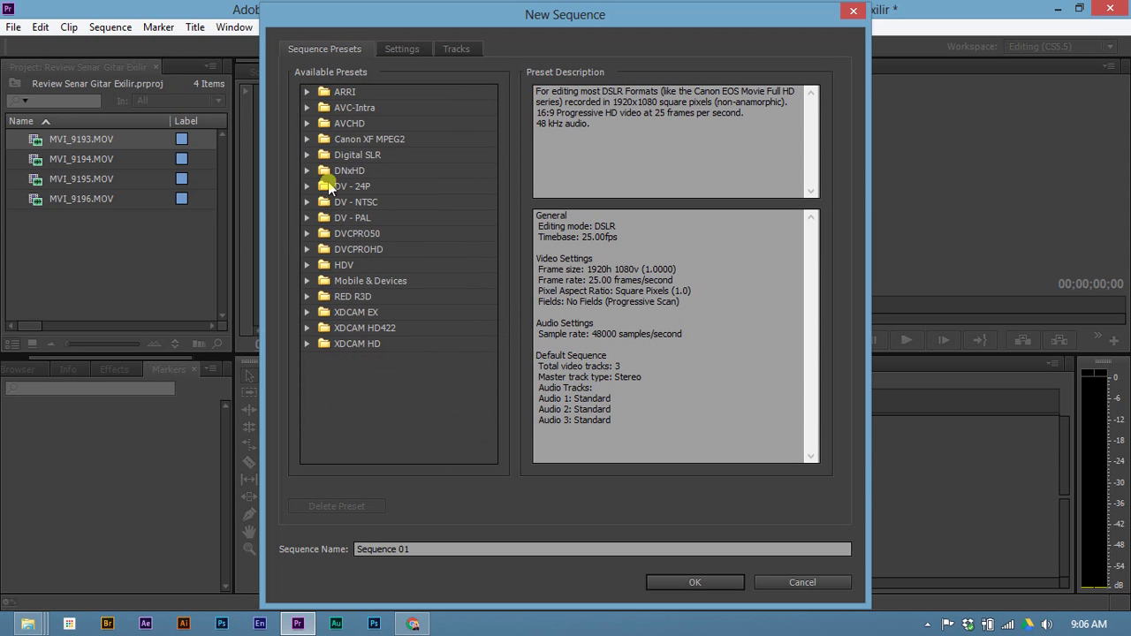
click(307, 155)
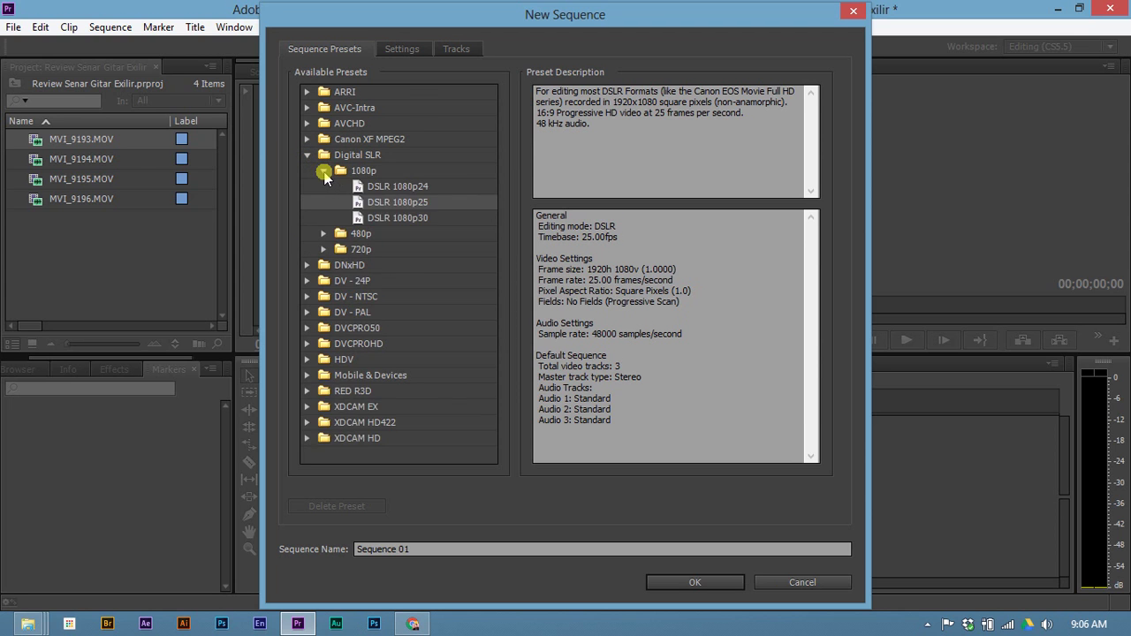
click(325, 172)
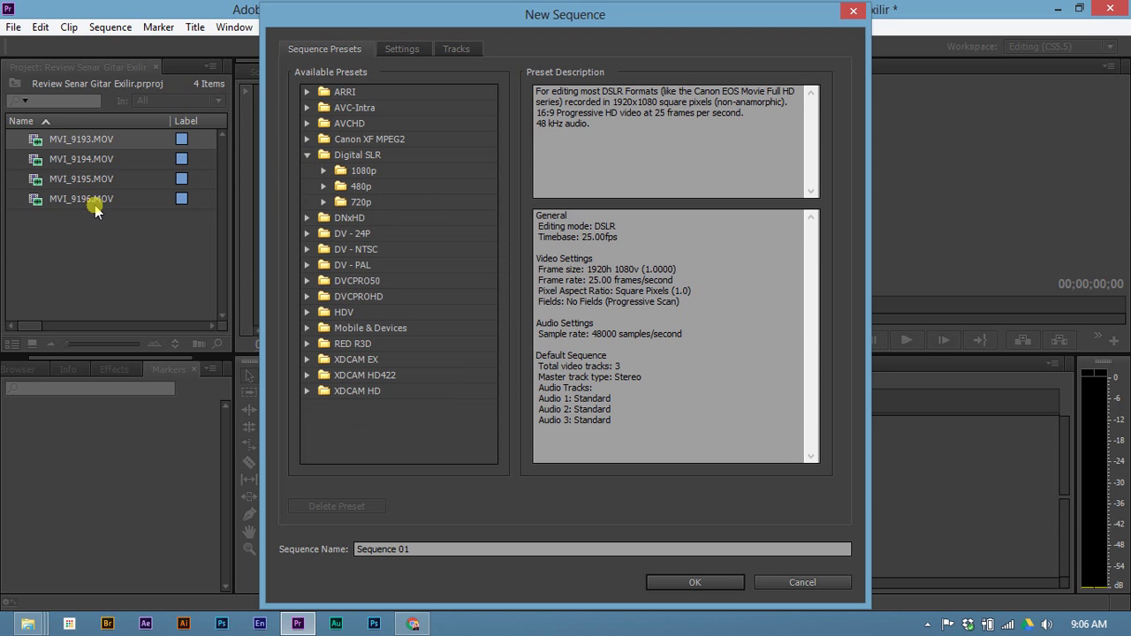
Compare the DSLR 1080p24 and DSLR 1080p25 presets in the Digital SLR 1080p group and choose DSLR 1080p25.
click(324, 172)
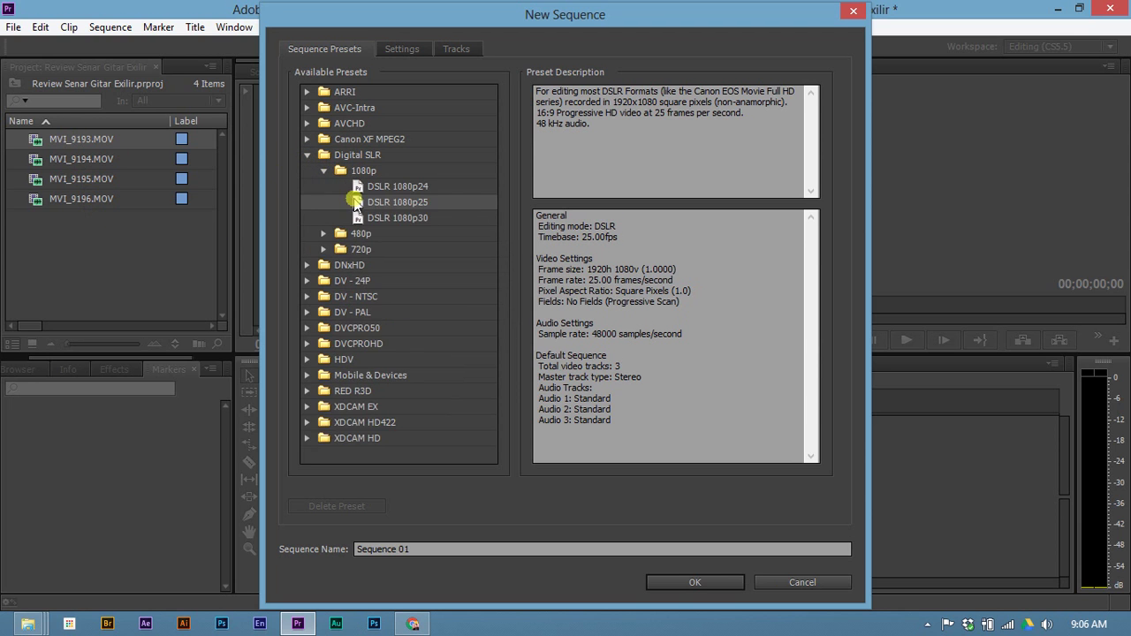
click(393, 187)
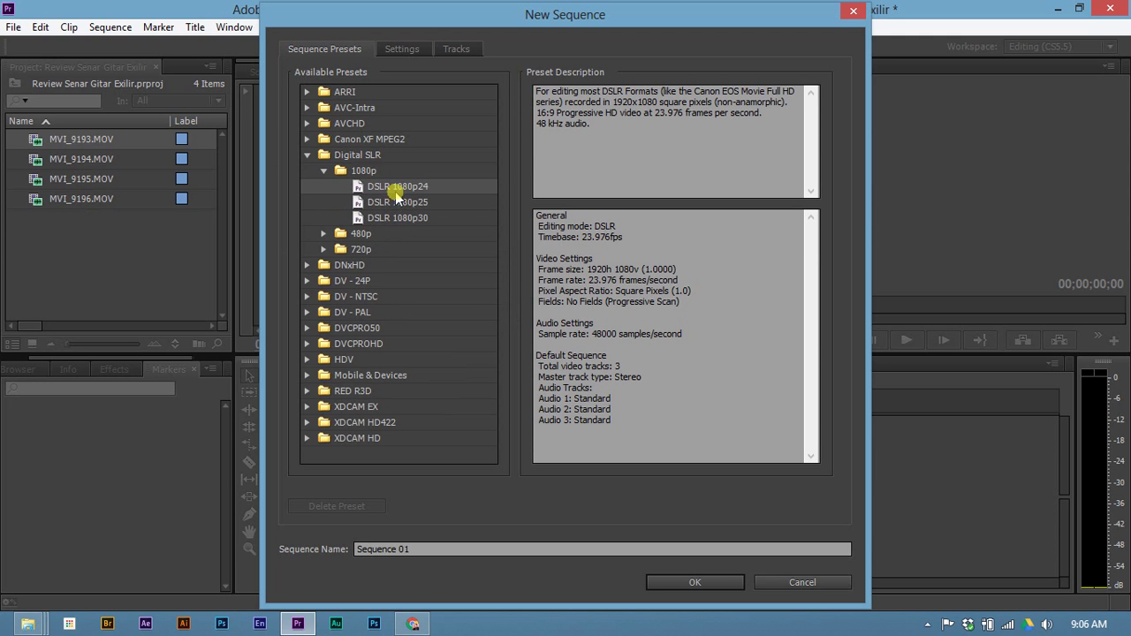
drag(586, 269, 635, 268)
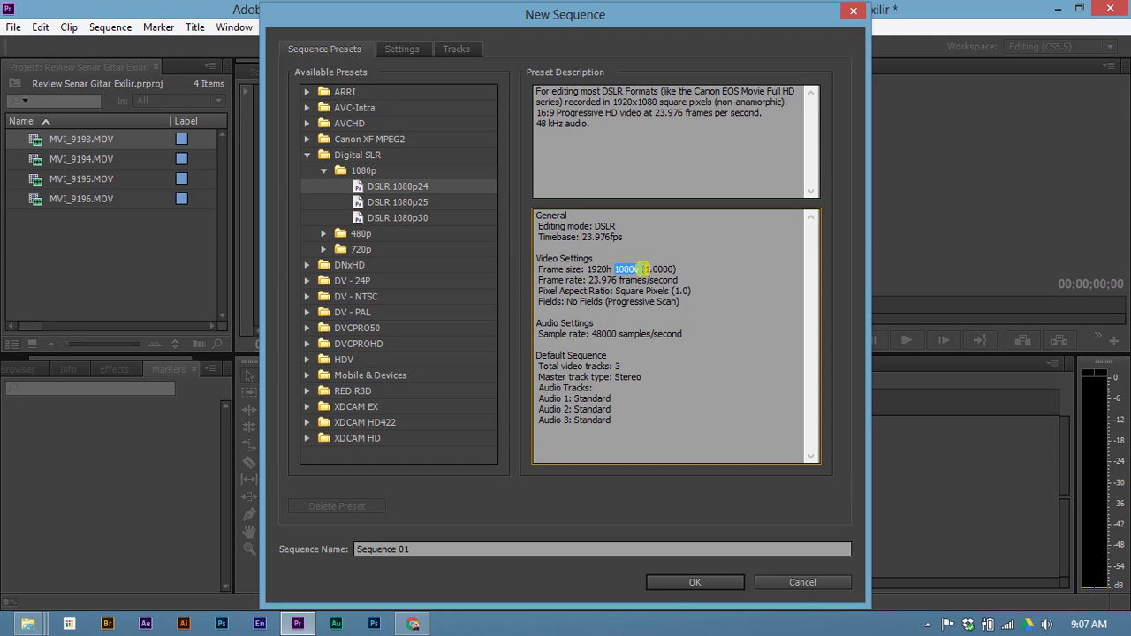
click(421, 203)
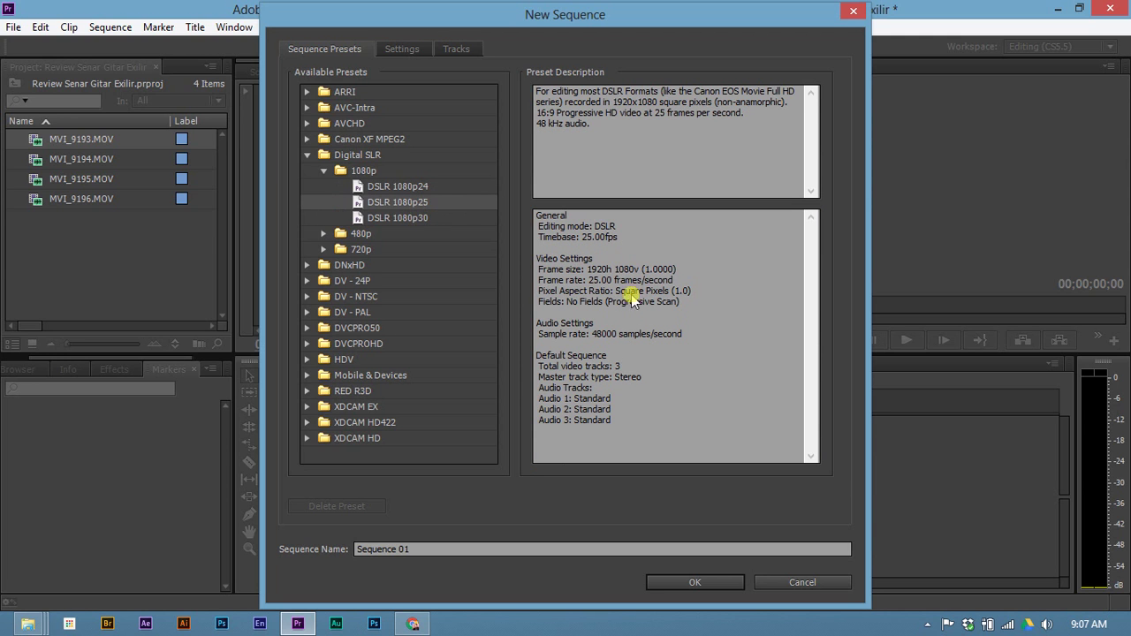
drag(589, 281, 687, 281)
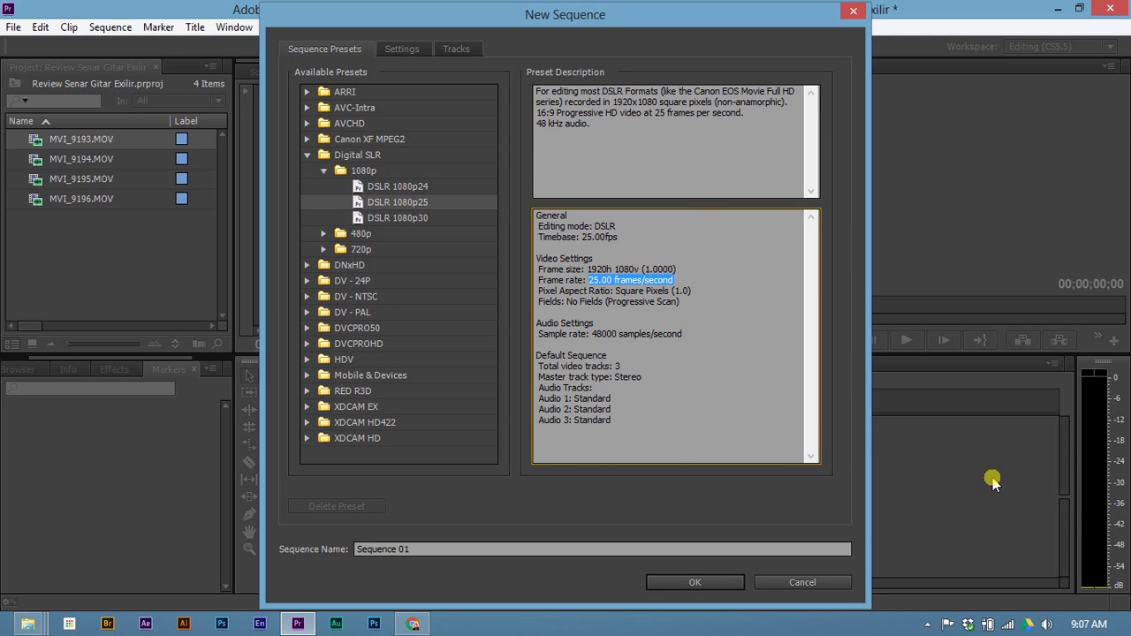
Name the sequence "Belajar Gitar Dasar - Review Senar Gitar Exilir" and create it.
click(553, 548)
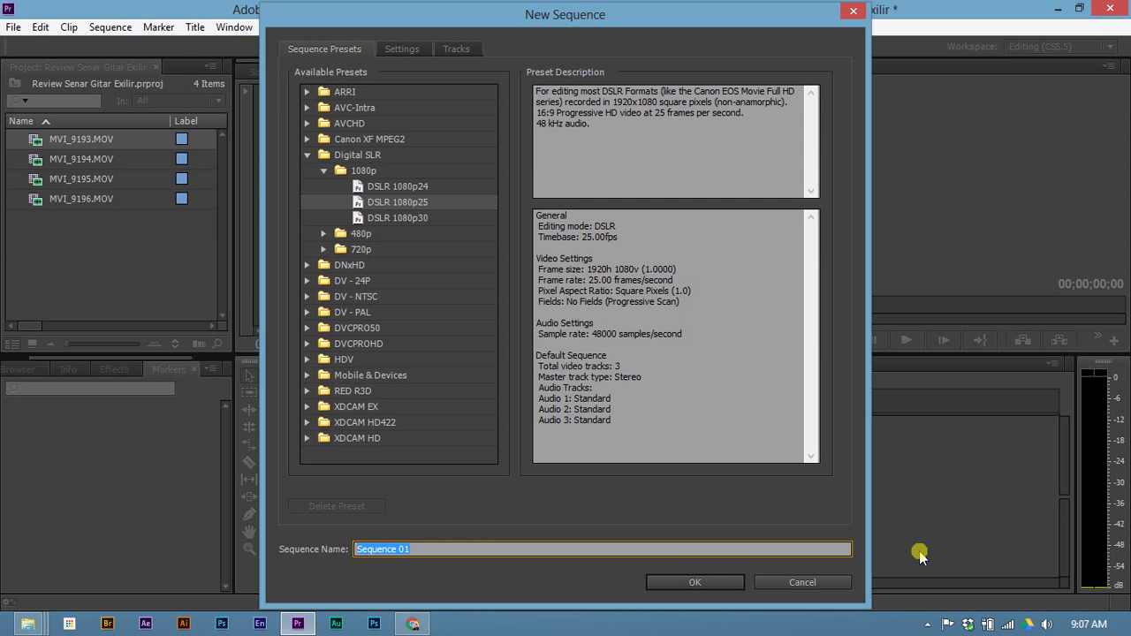
text(Be)
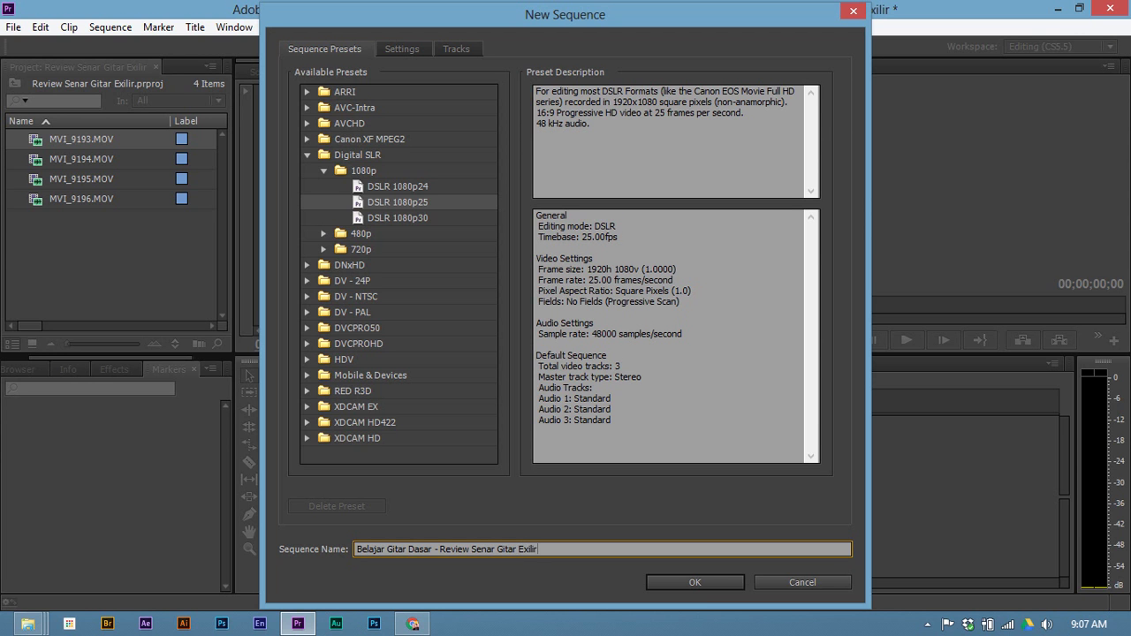
click(701, 585)
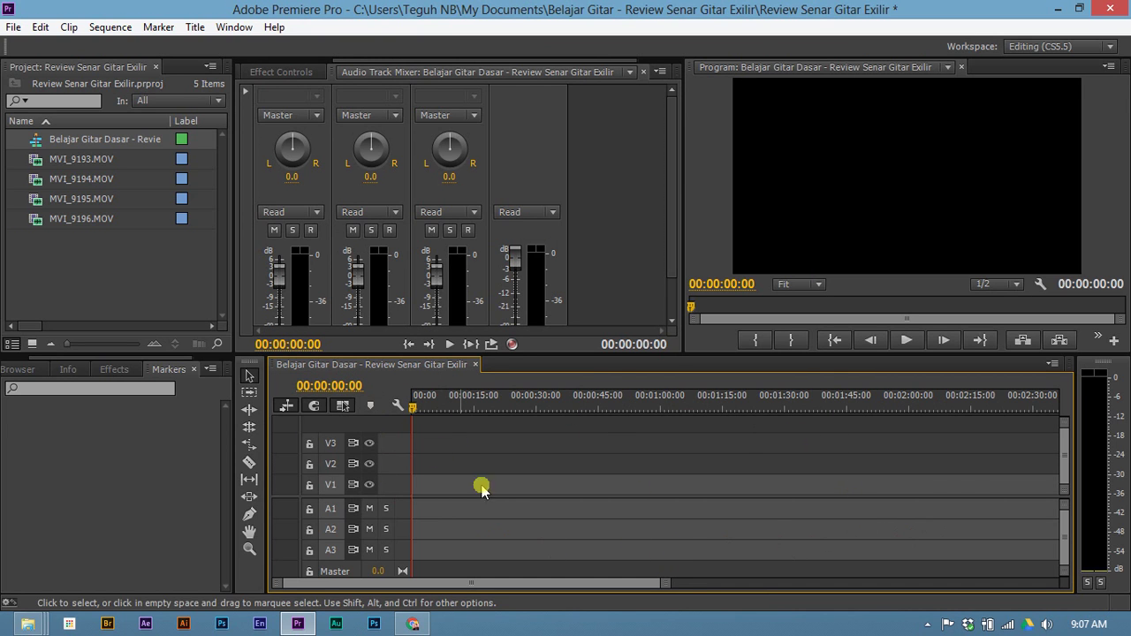
Widen the Project panel to show the frame rate and media columns and go through the four MOV clips.
click(230, 170)
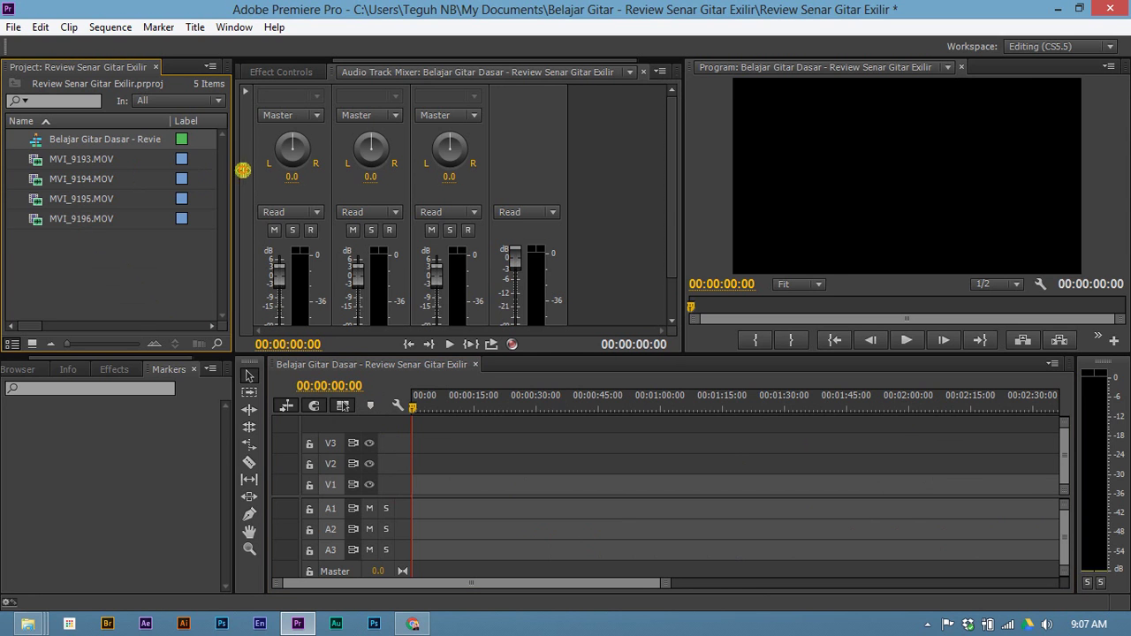
drag(242, 170, 493, 220)
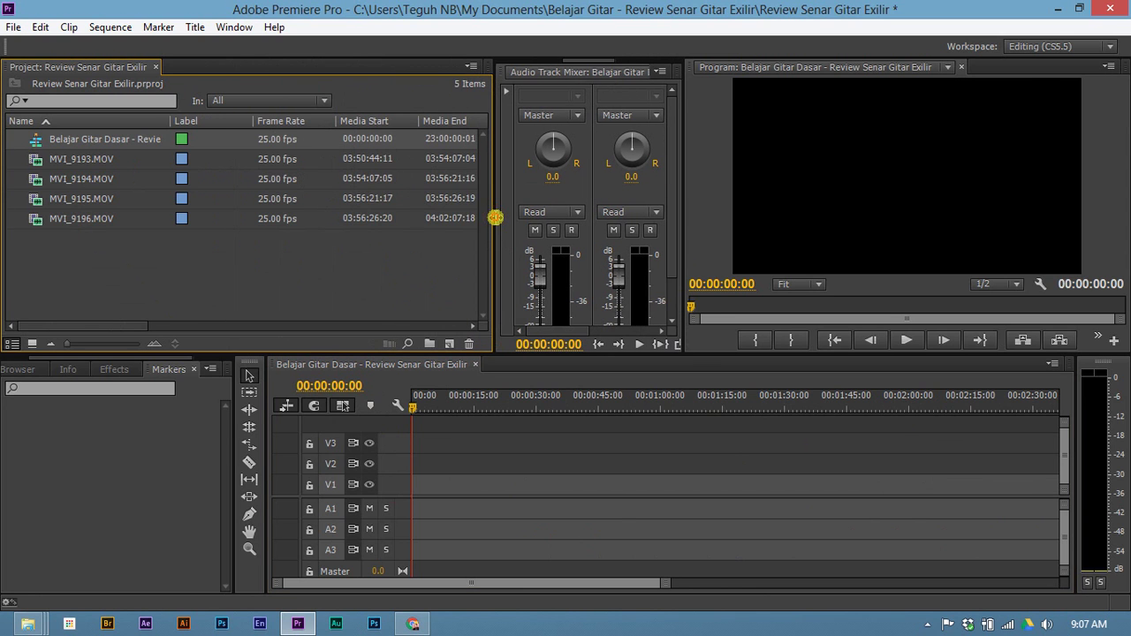
click(41, 161)
click(47, 180)
click(49, 199)
click(40, 219)
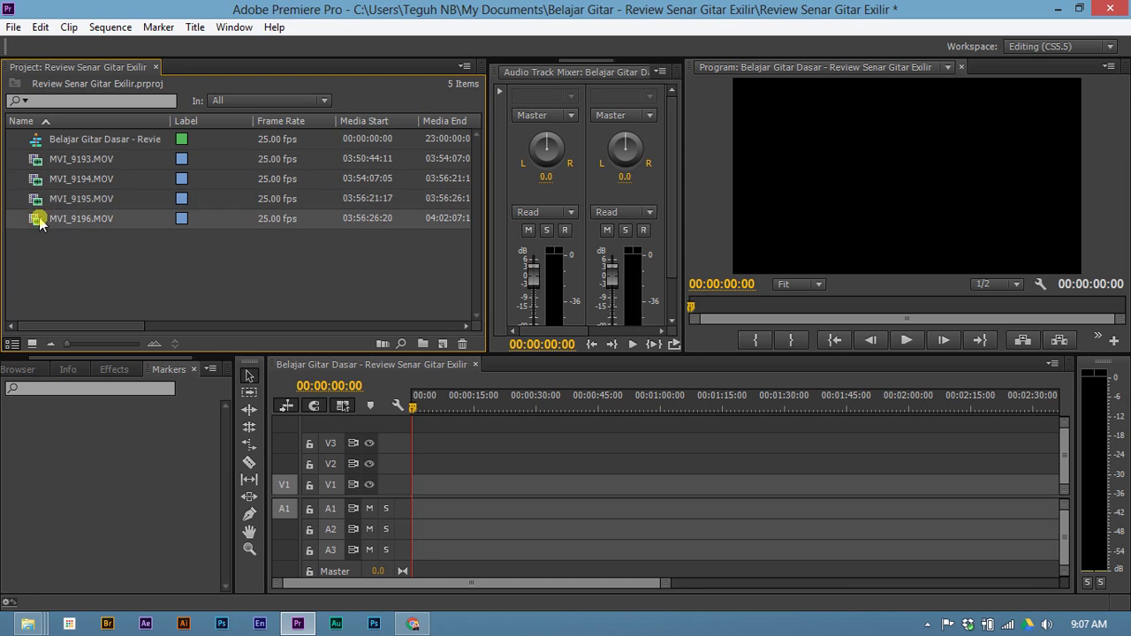
Open MVI_9195.MOV in the Source Monitor and scrub to 03:56:24:05.
double_click(35, 199)
click(512, 308)
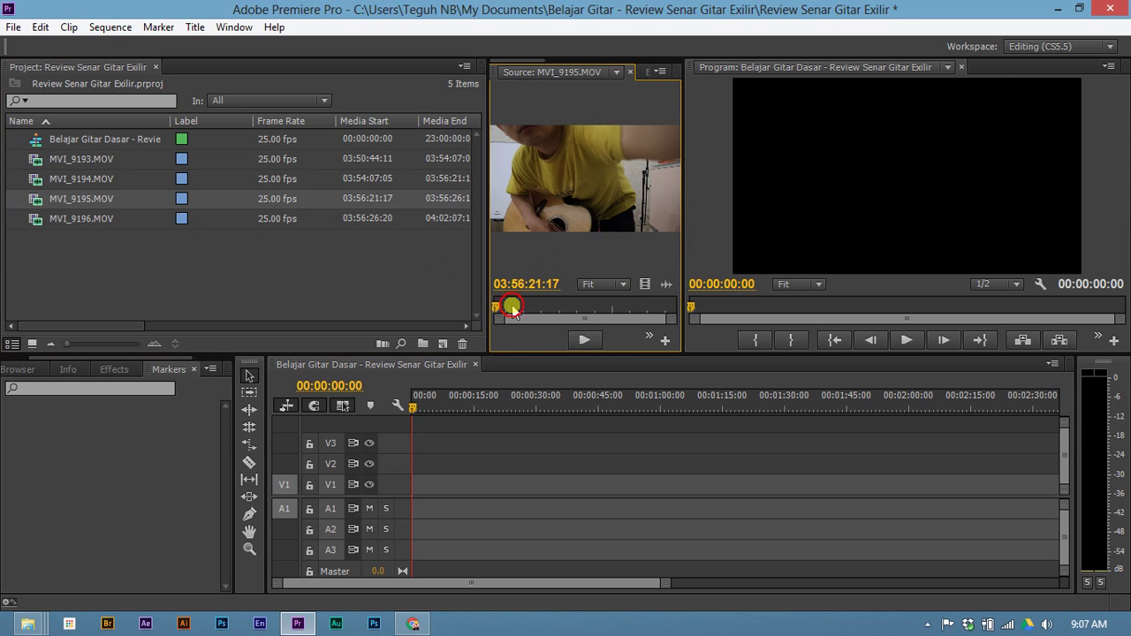
drag(511, 308, 583, 306)
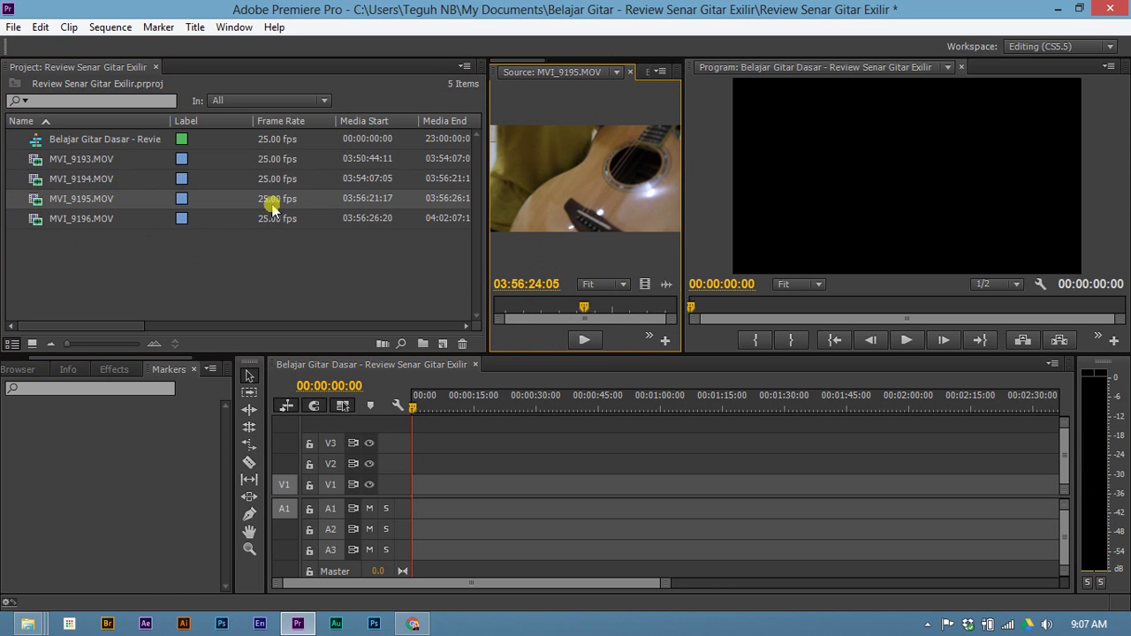
Compare the frame rate of MVI_9193.MOV with that of the sequence, and narrow the Project panel again.
click(275, 160)
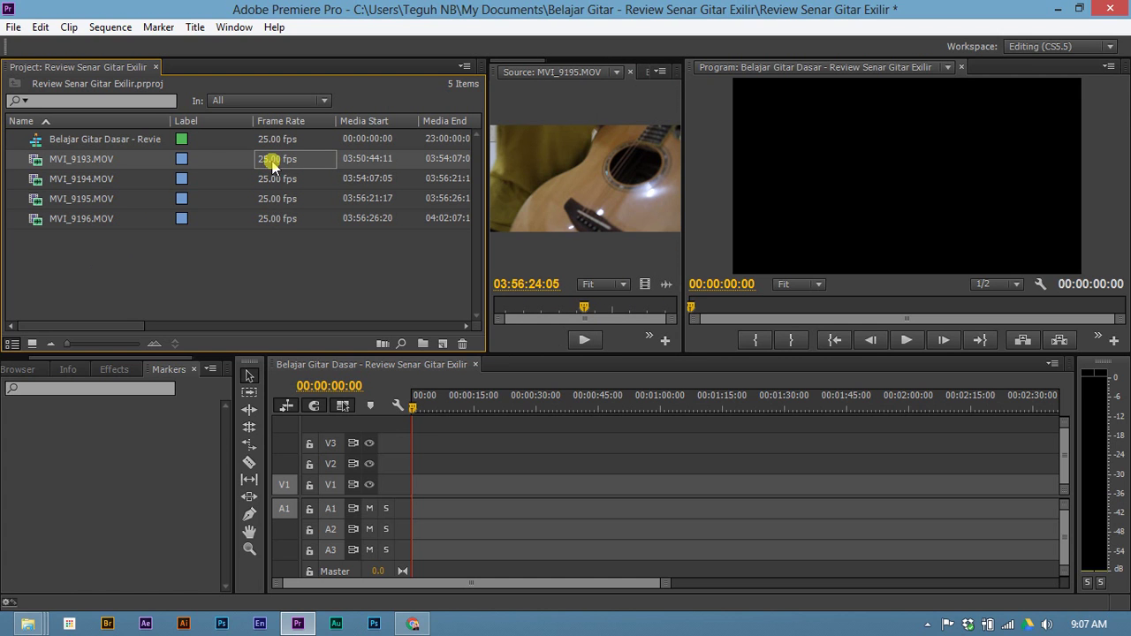
click(110, 140)
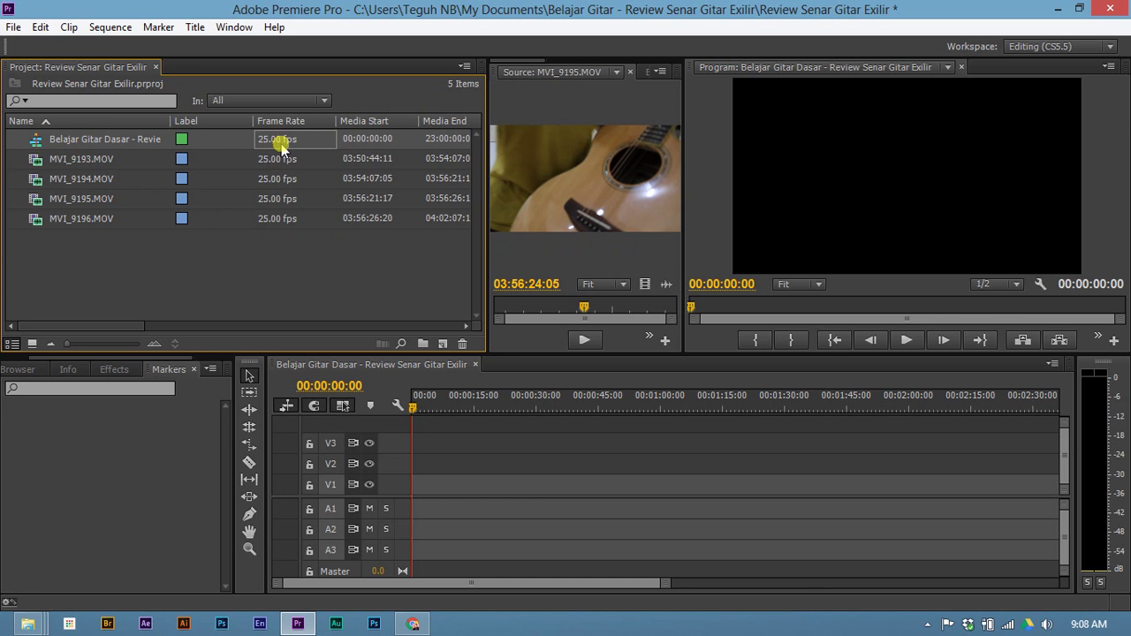
drag(485, 216, 267, 224)
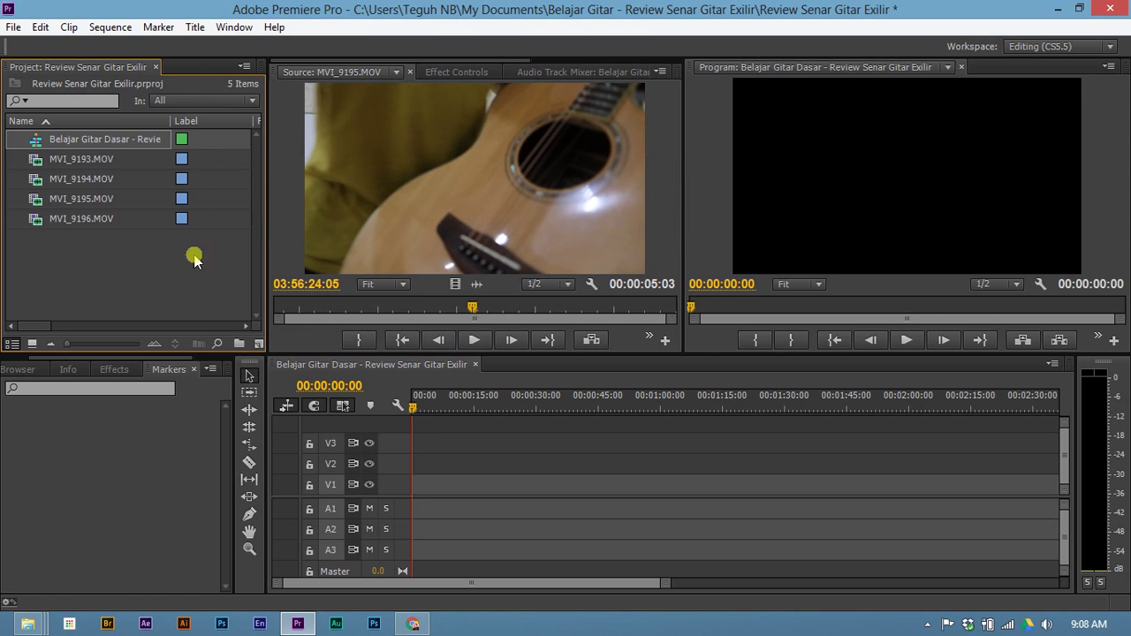
click(166, 268)
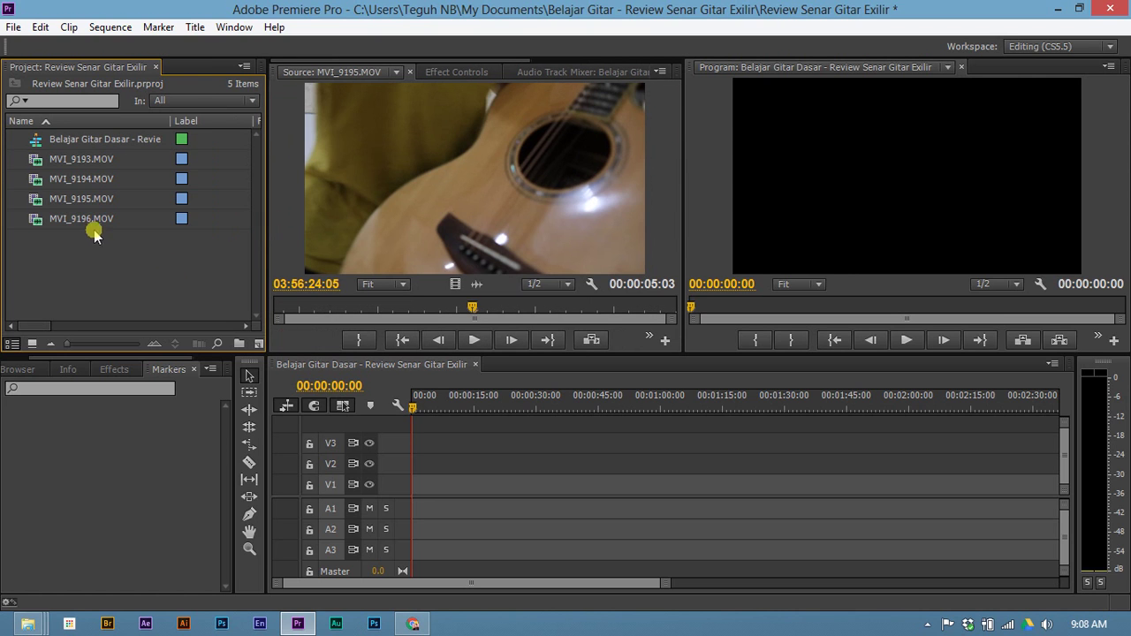
Place all four clips, MVI_9193.MOV to MVI_9196.MOV, on track V1 at the start of the sequence.
click(82, 162)
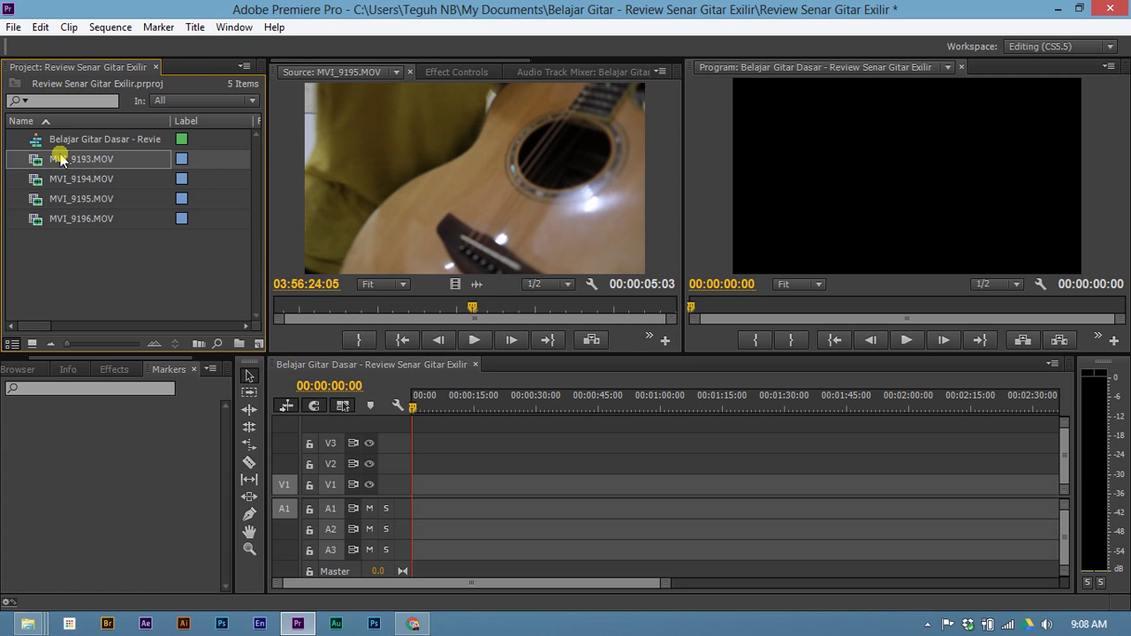
shift+click(83, 221)
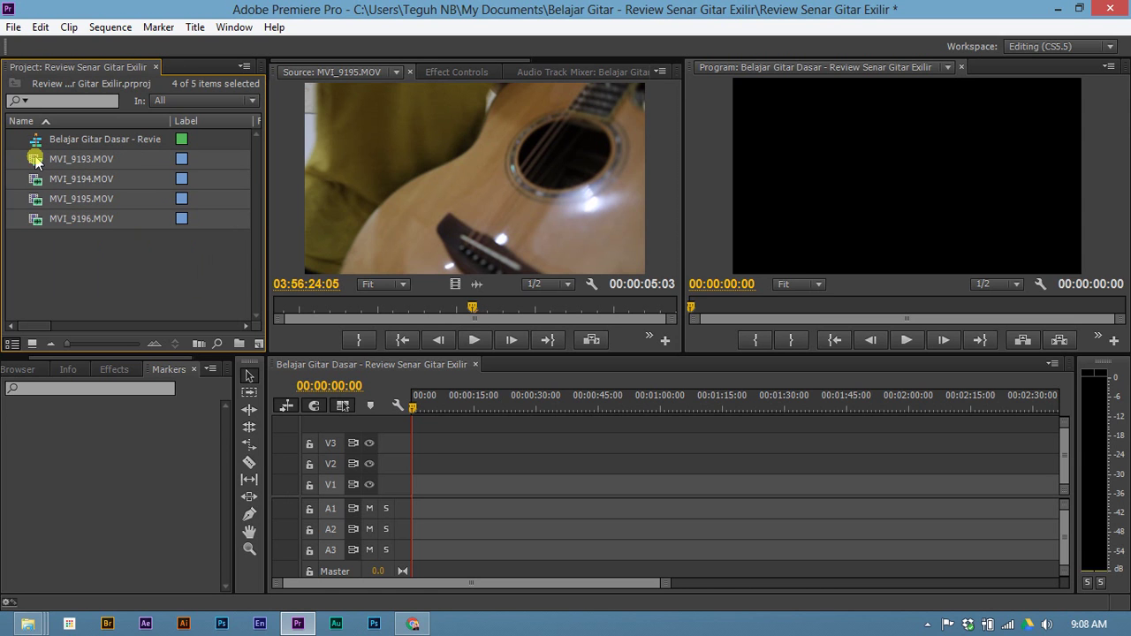
drag(33, 159, 425, 485)
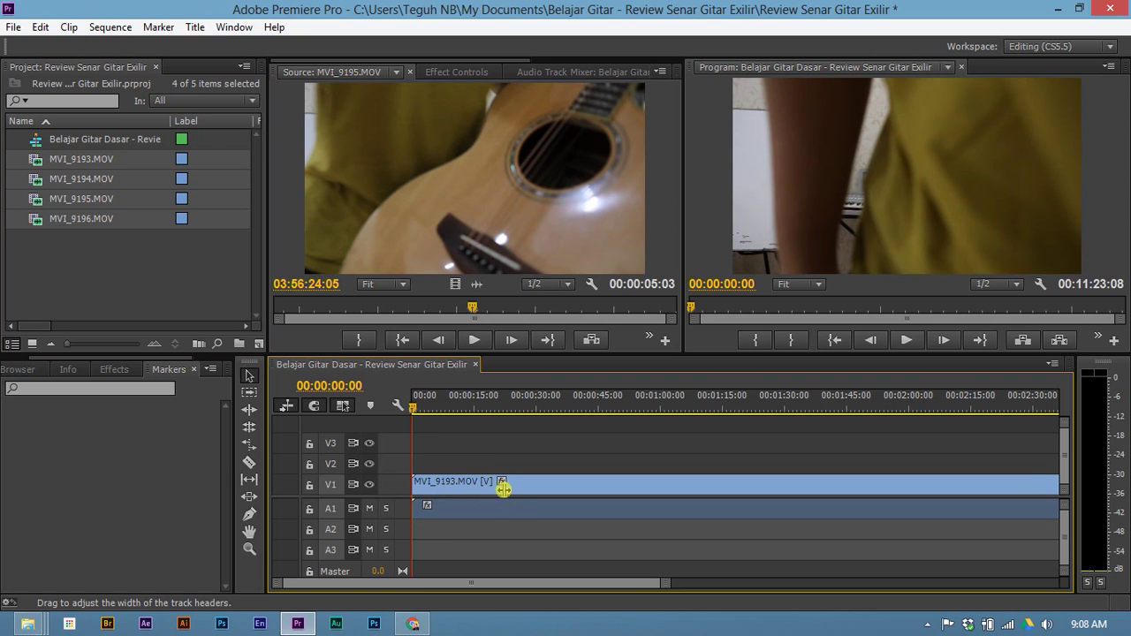
Zoom the timeline in and out to examine the placed clips, ending with the whole sequence in view and the Selection tool active.
key(z)
click(473, 533)
click(513, 457)
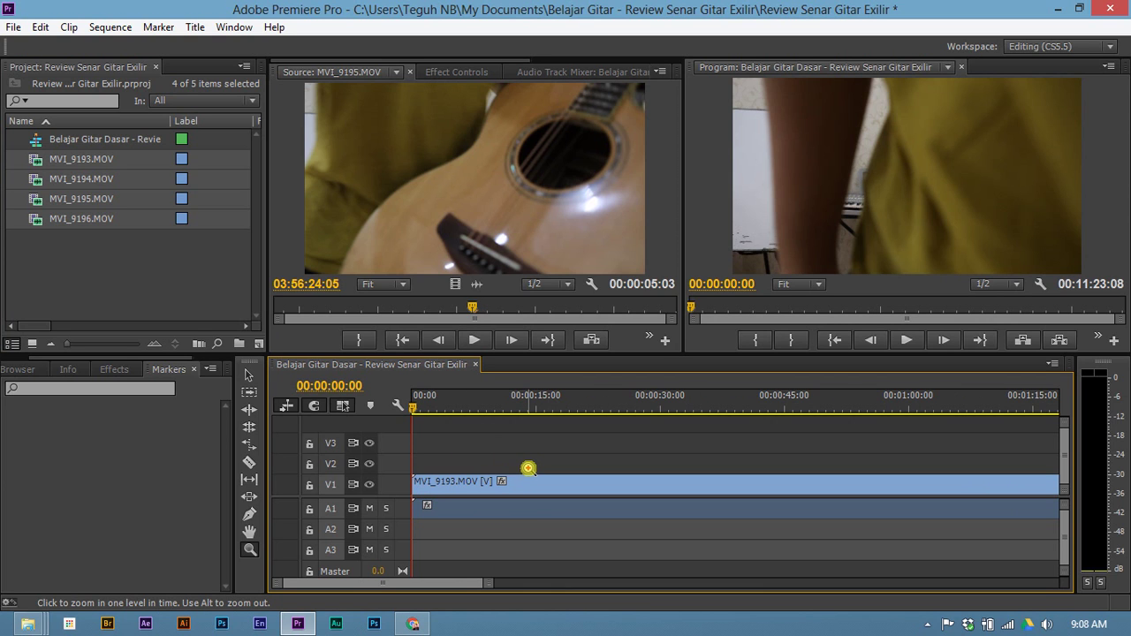
click(528, 469)
click(515, 485)
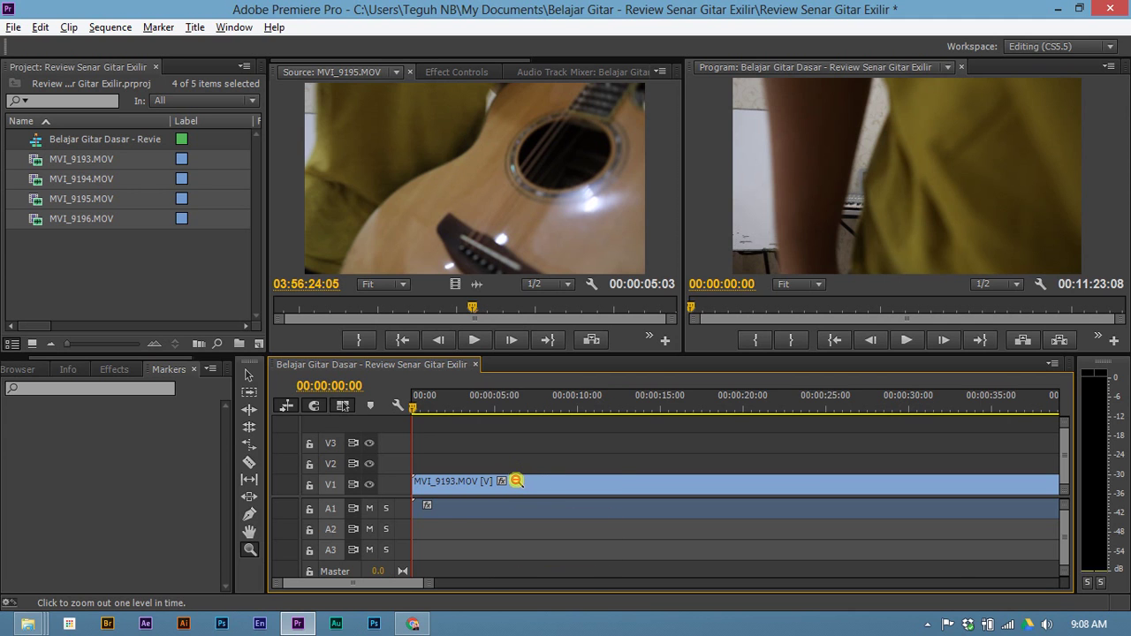
alt+click(513, 462)
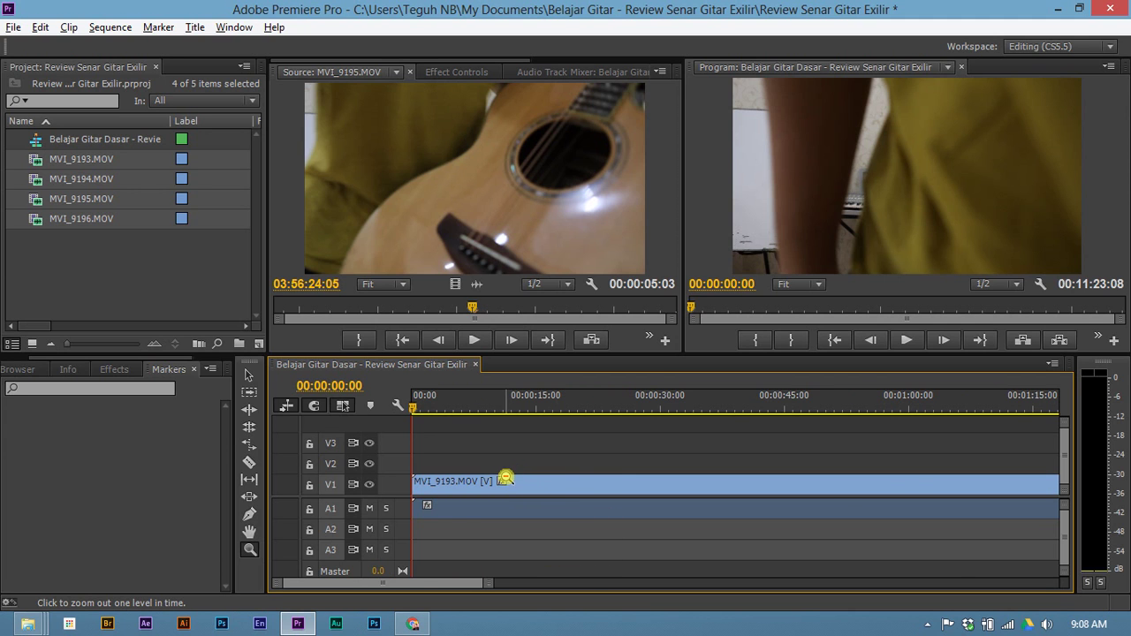
alt+click(505, 478)
alt+click(503, 477)
scroll(504, 474, down, 10)
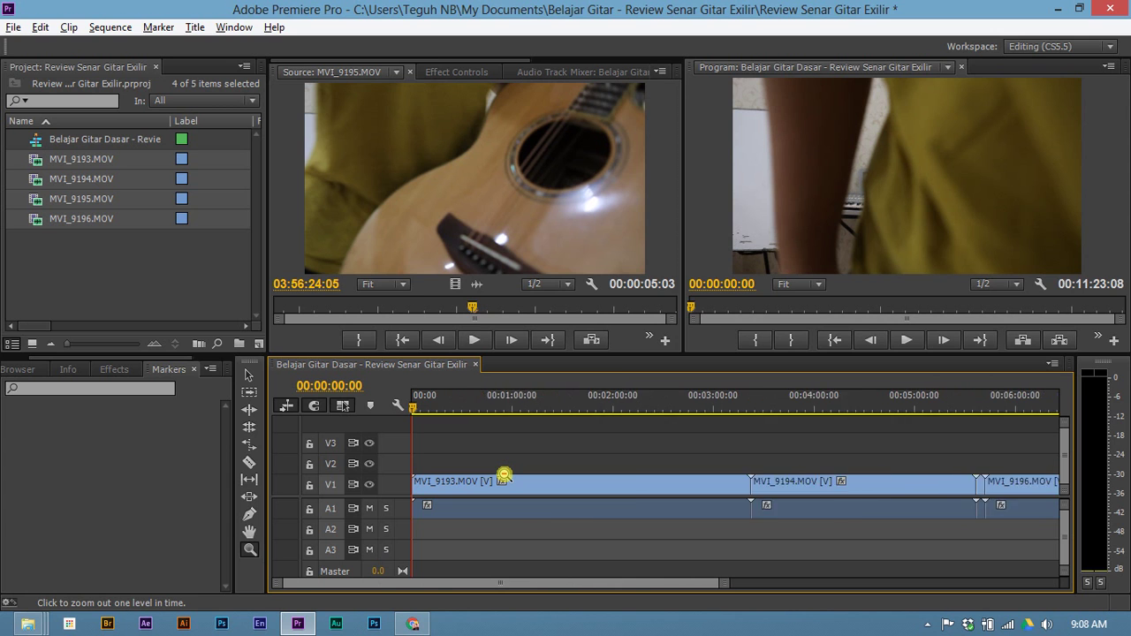
scroll(504, 474, up, 6)
scroll(504, 474, down, 4)
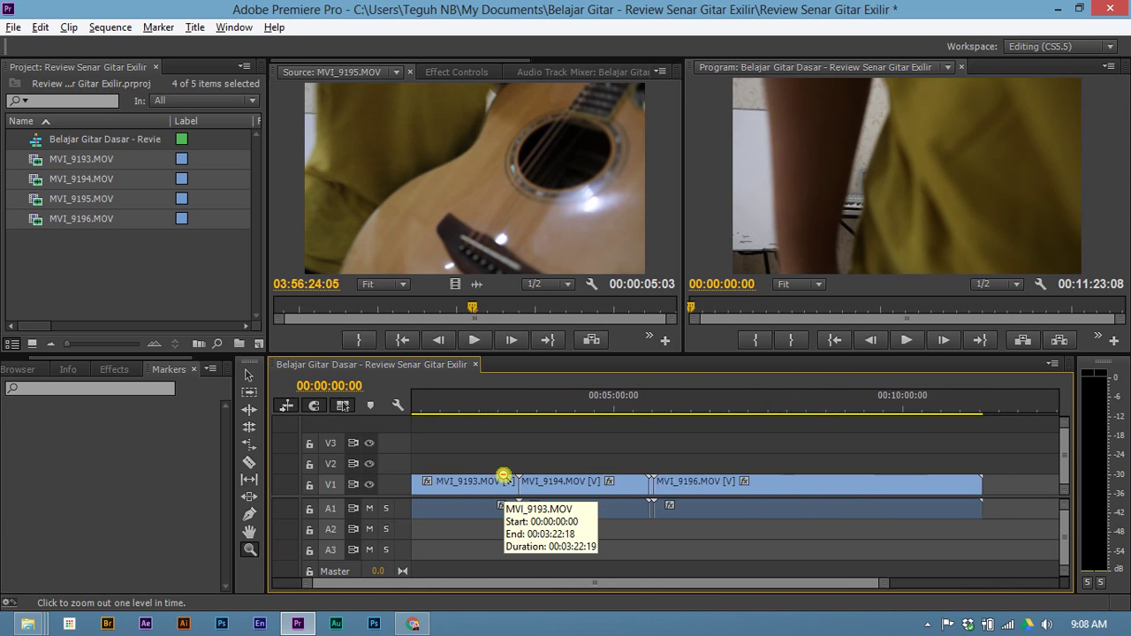
scroll(504, 475, up, 3)
scroll(504, 475, down, 5)
scroll(504, 474, up, 6)
scroll(509, 470, down, 4)
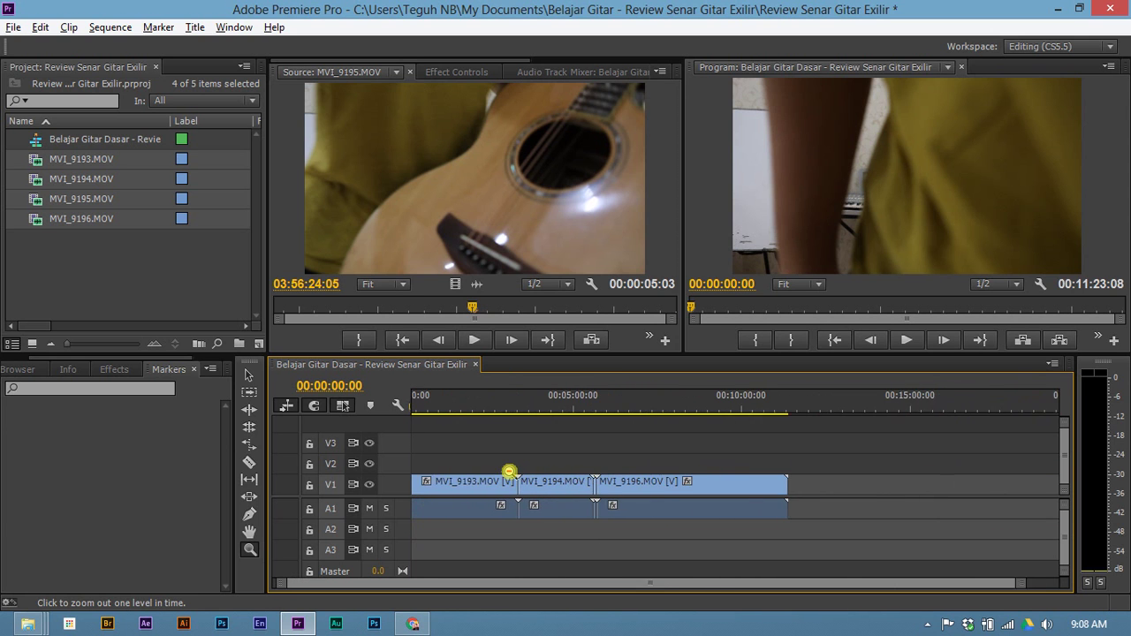
scroll(508, 474, up, 3)
alt+click(508, 474)
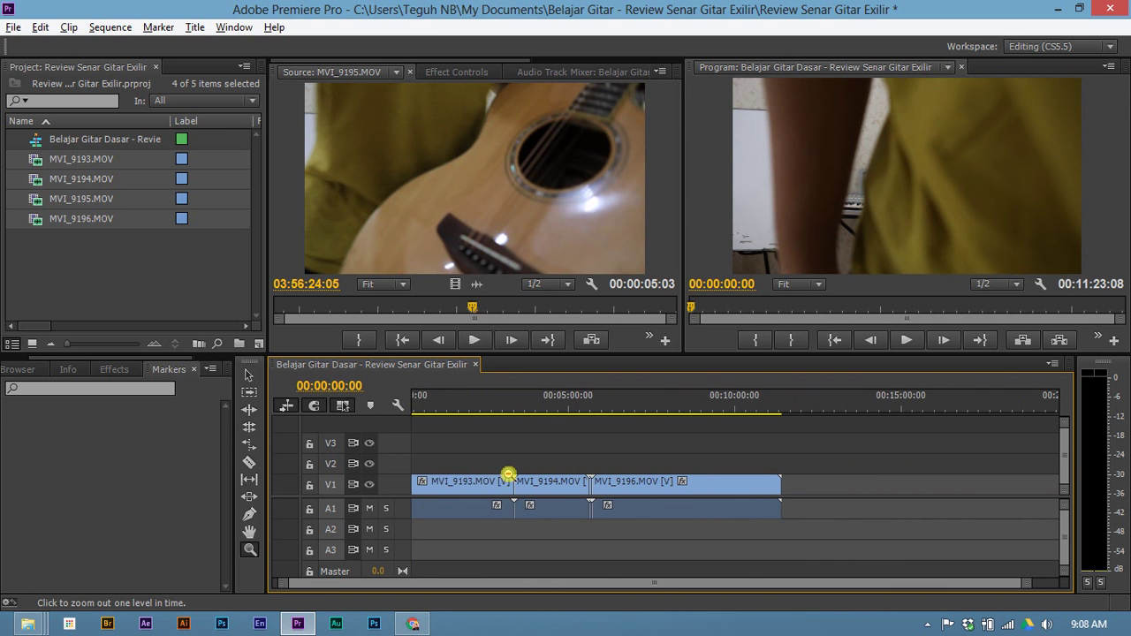
click(496, 478)
alt+click(496, 478)
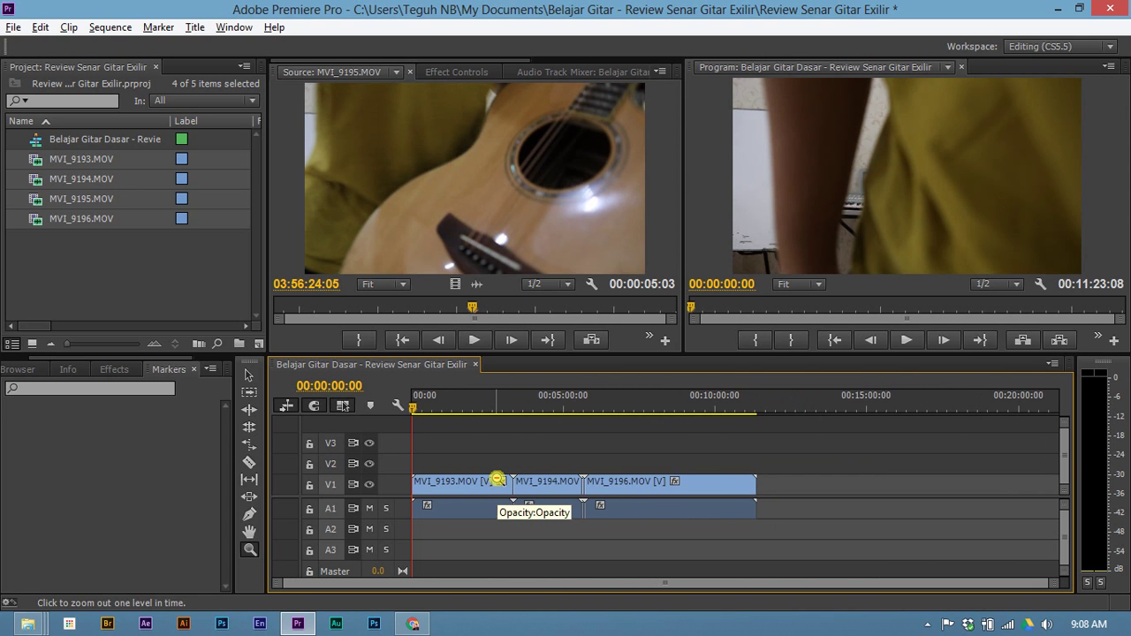
key(v)
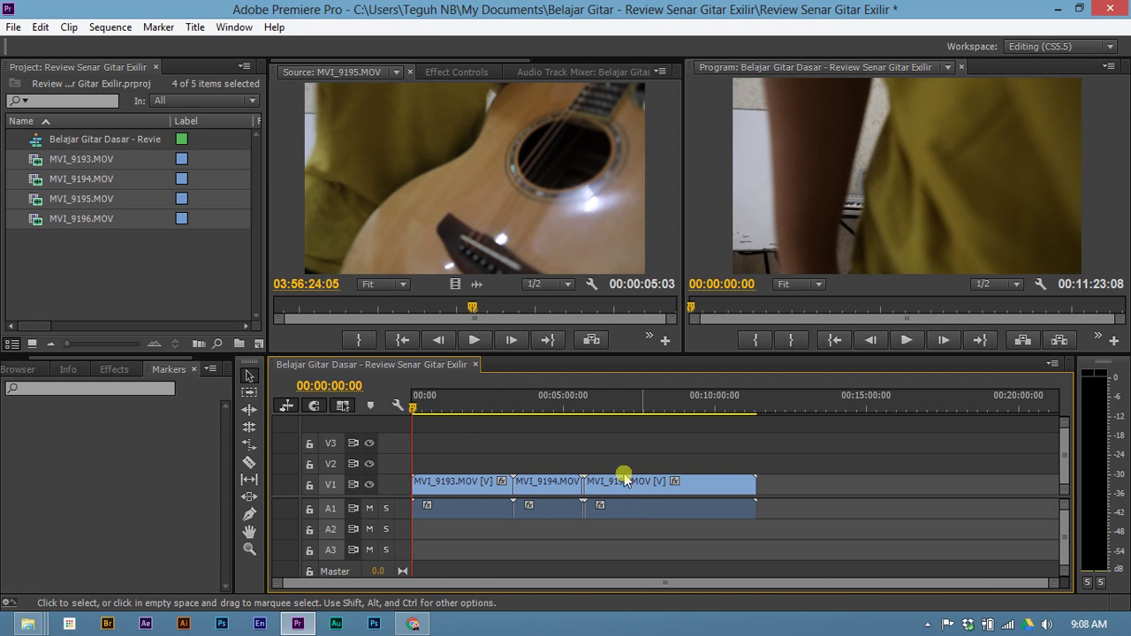
Find the short MVI_9195.MOV clip between MVI_9194.MOV and MVI_9196.MOV on the timeline, preview it and delete it.
click(79, 202)
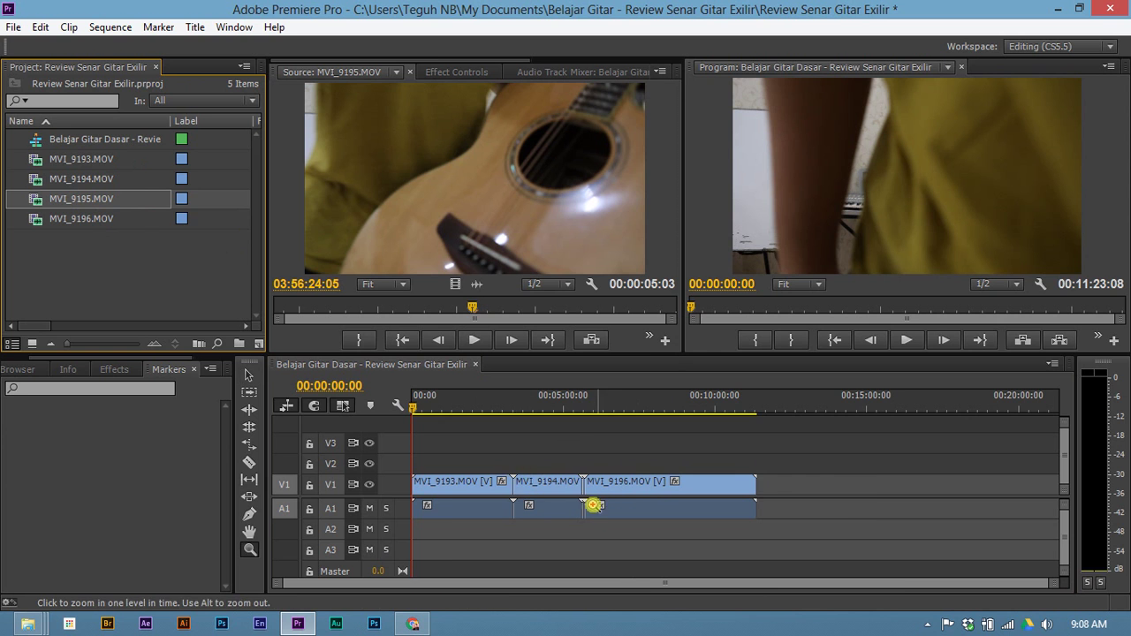
scroll(588, 499, up, 5)
drag(575, 415, 581, 412)
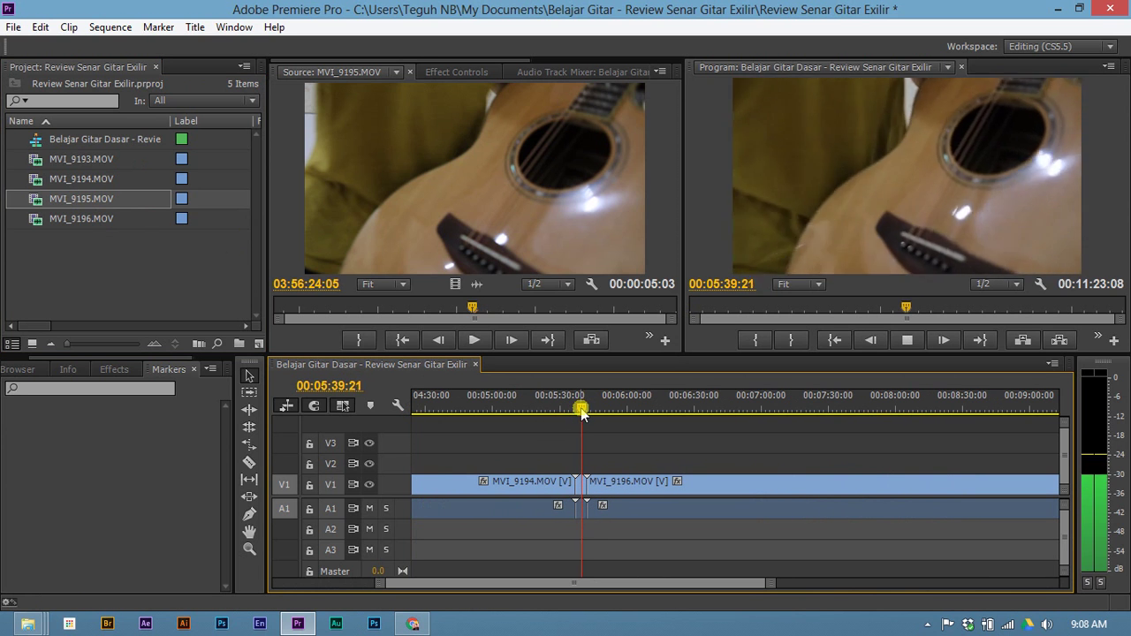
click(598, 461)
click(580, 486)
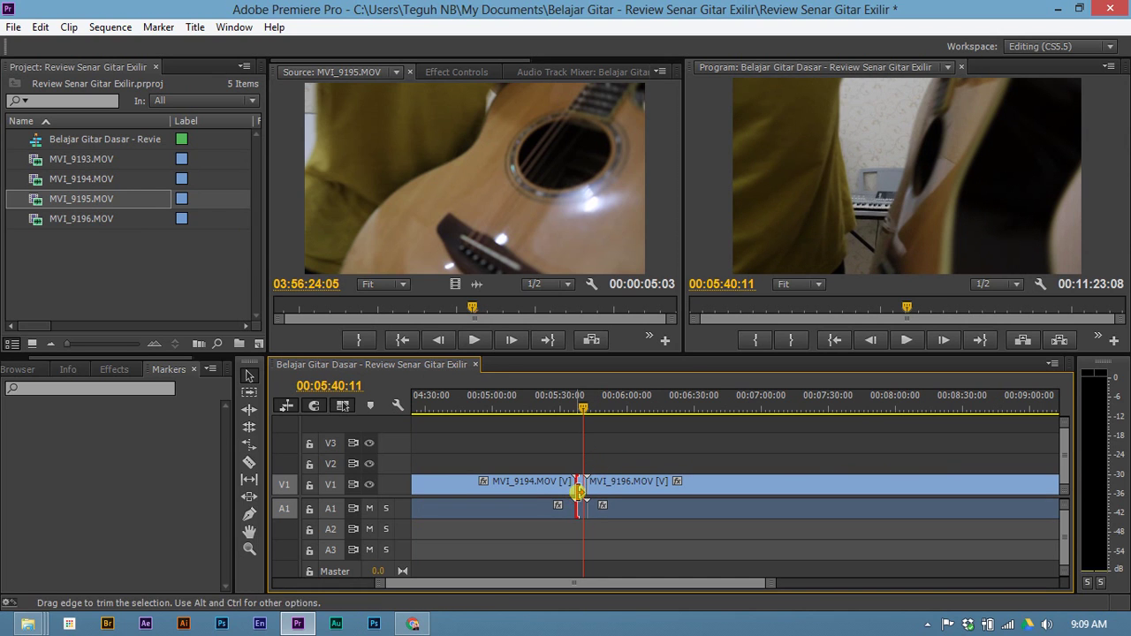
key(Delete)
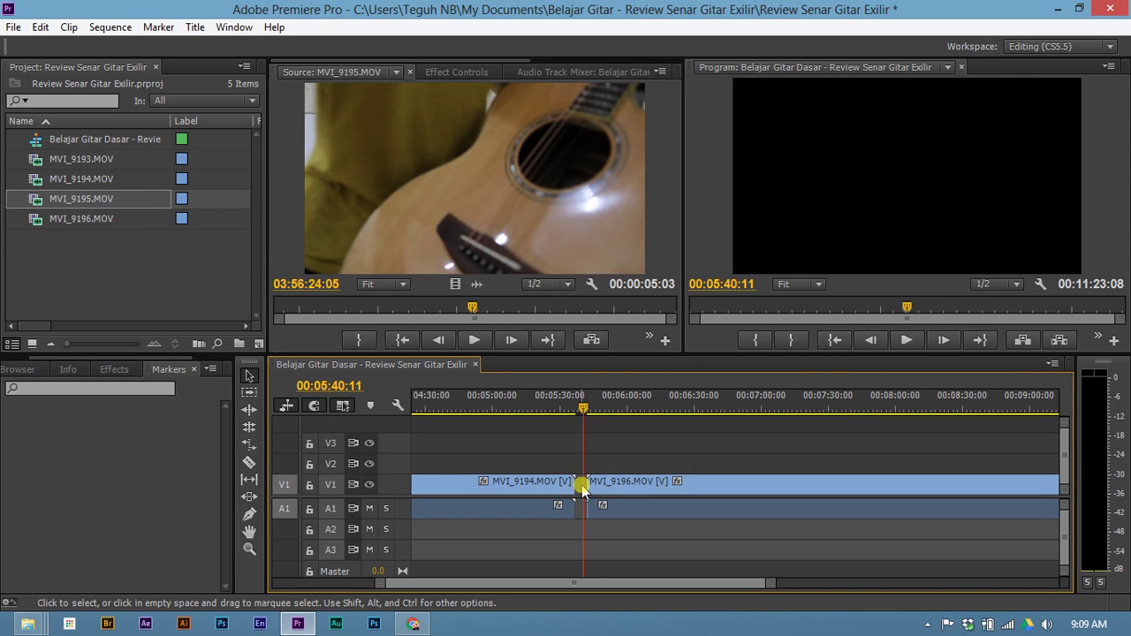
Move MVI_9196.MOV earlier on track V1 so it starts at the playhead at 00:05:40:11, using Track Select.
key(a)
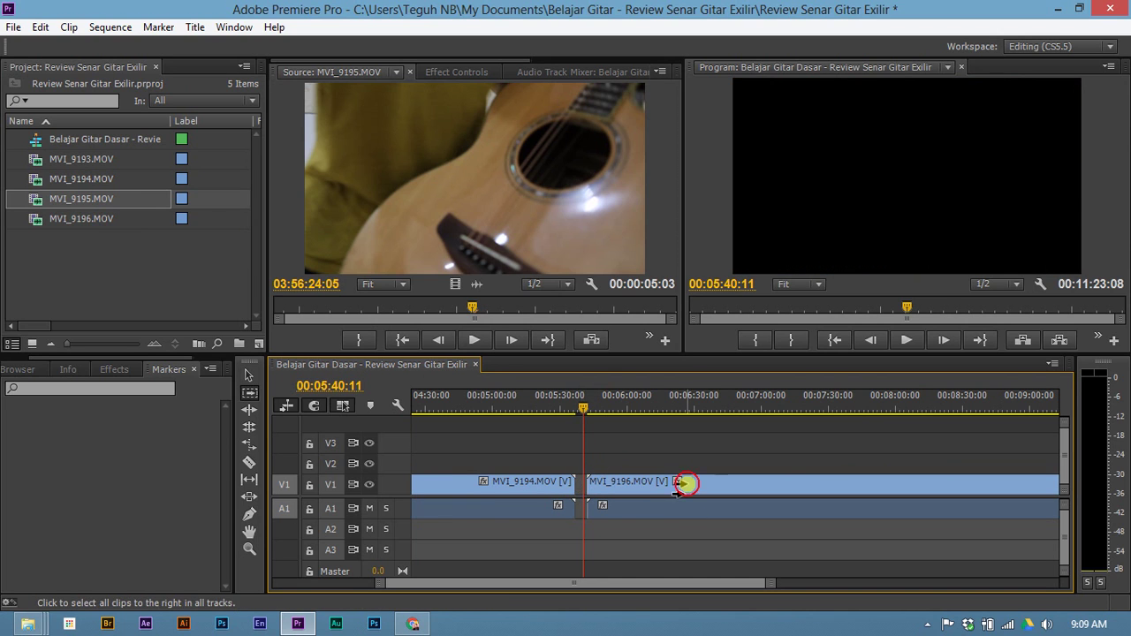
click(676, 483)
drag(681, 488, 677, 483)
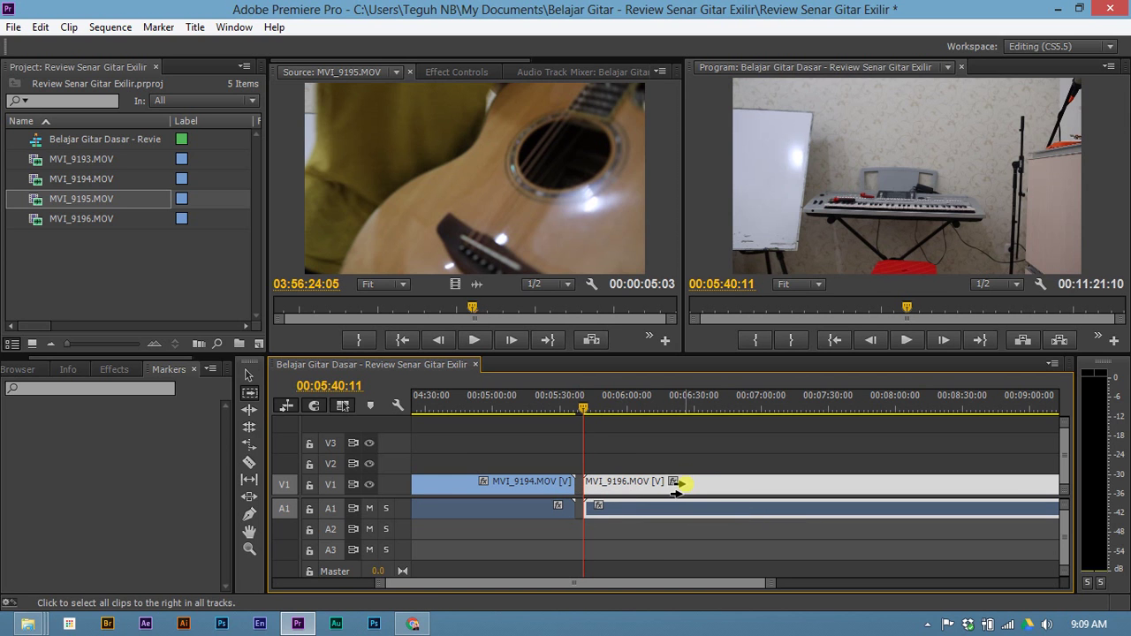
key(v)
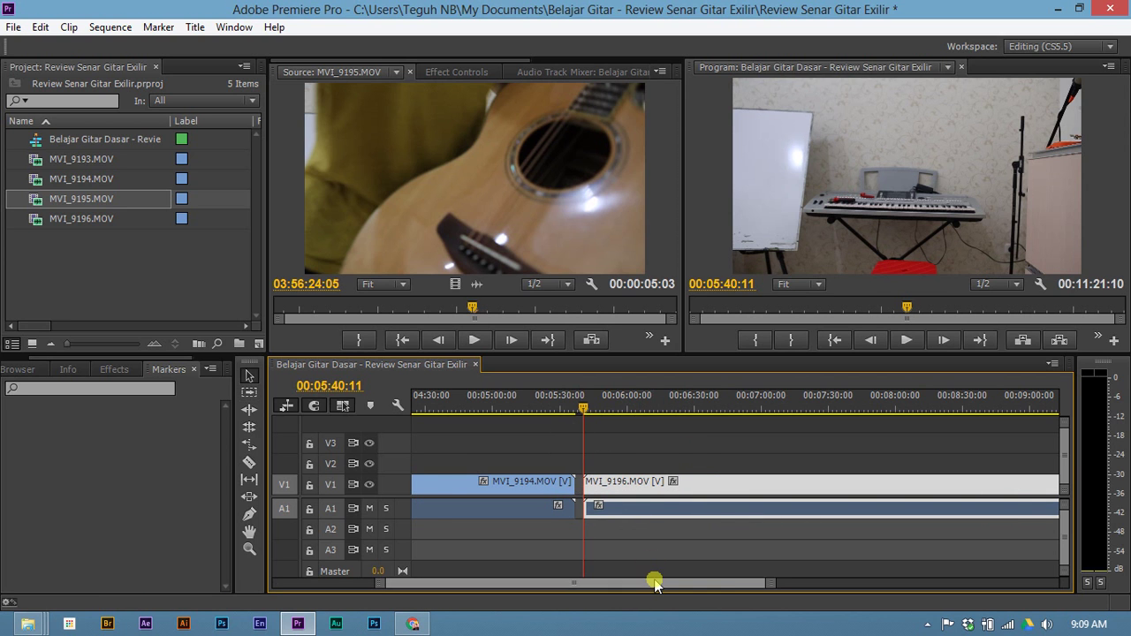
Return to the start of the sequence and scrub through roughly the first 30 seconds of MVI_9193.MOV.
drag(655, 585, 499, 570)
drag(458, 402, 394, 403)
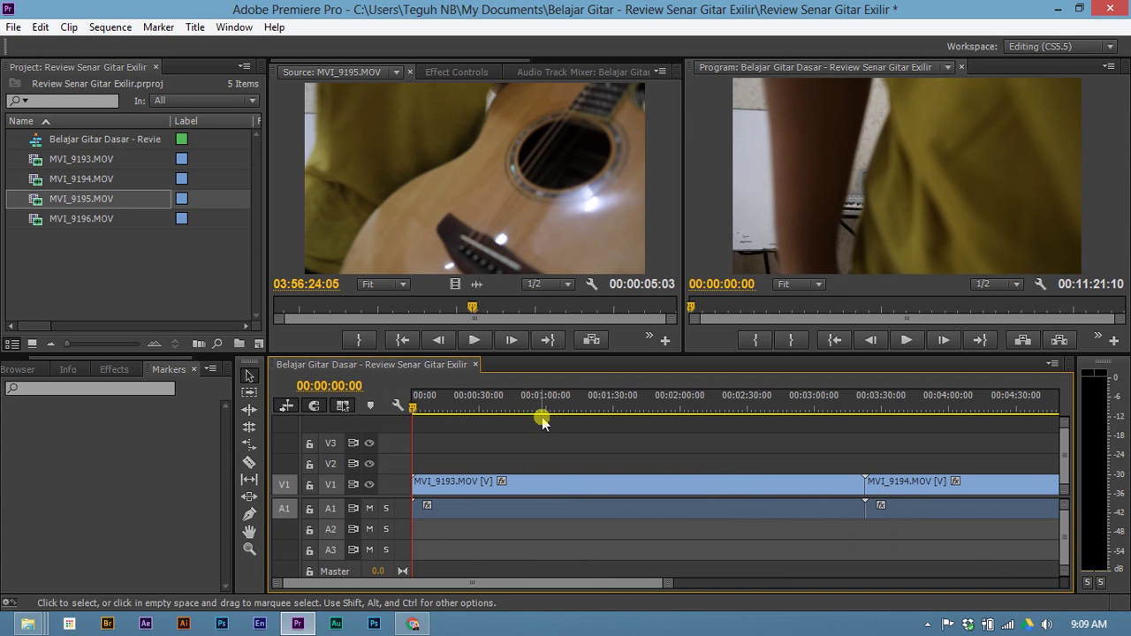
drag(415, 407, 473, 411)
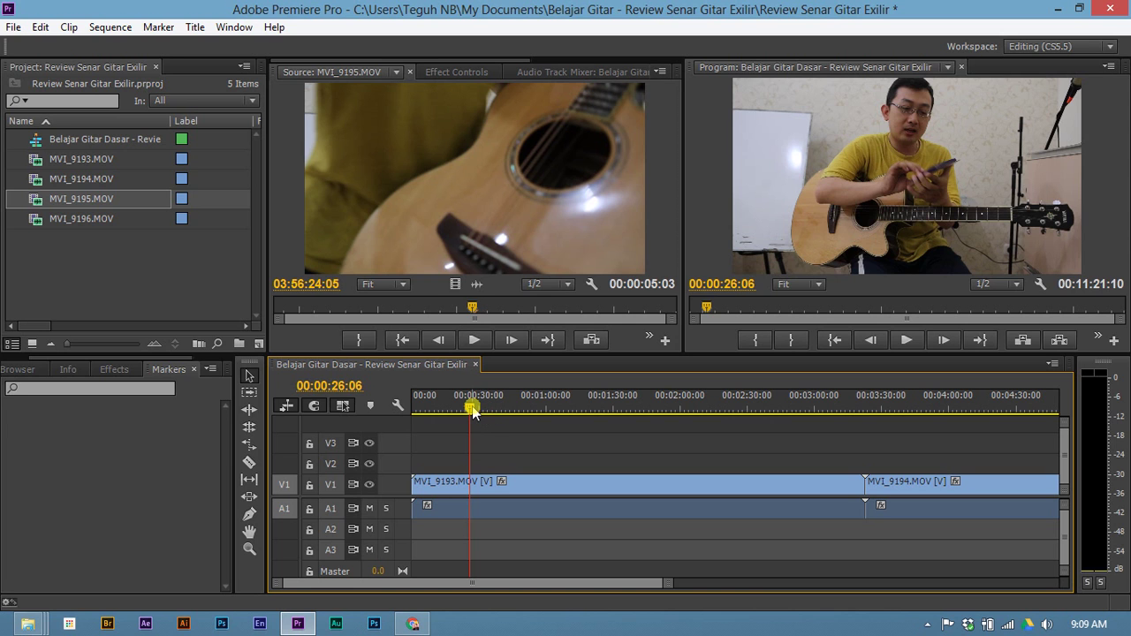
drag(473, 410, 485, 415)
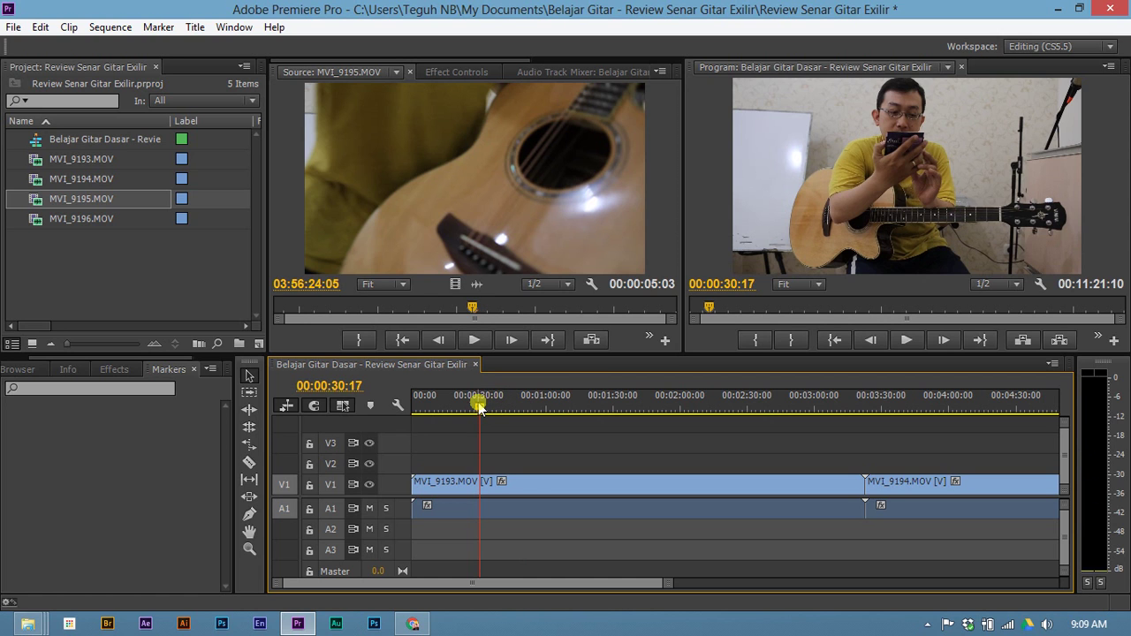
drag(477, 408, 407, 409)
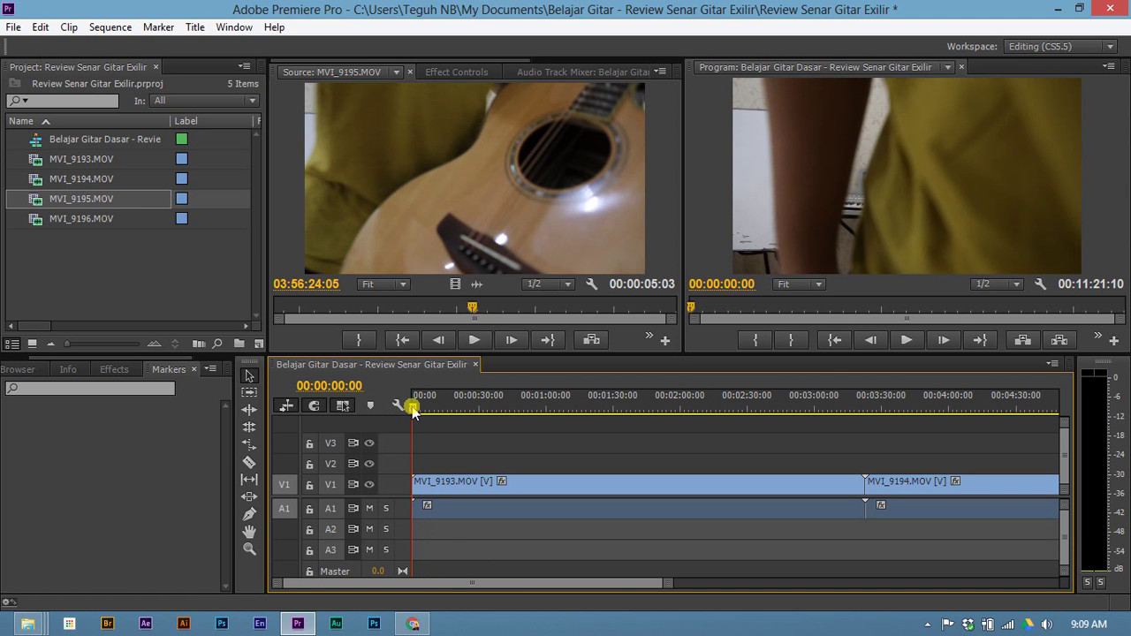
drag(421, 405, 410, 408)
Play the opening of MVI_9193.MOV and replay the seconds around 00:00:11 to hear where the talk starts.
key(space)
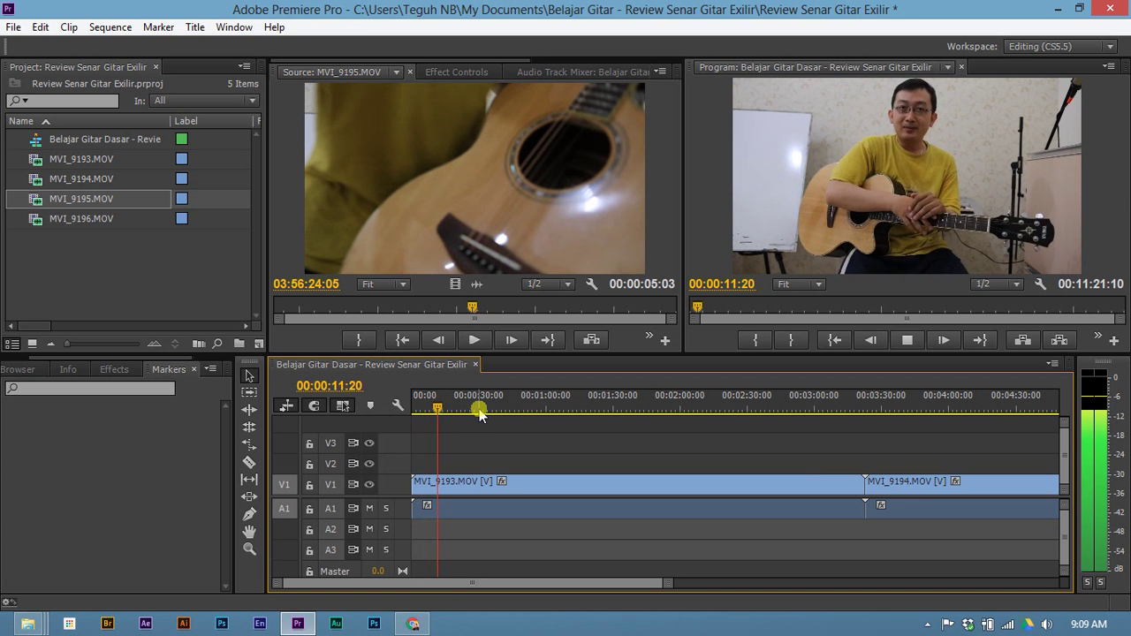
key(space)
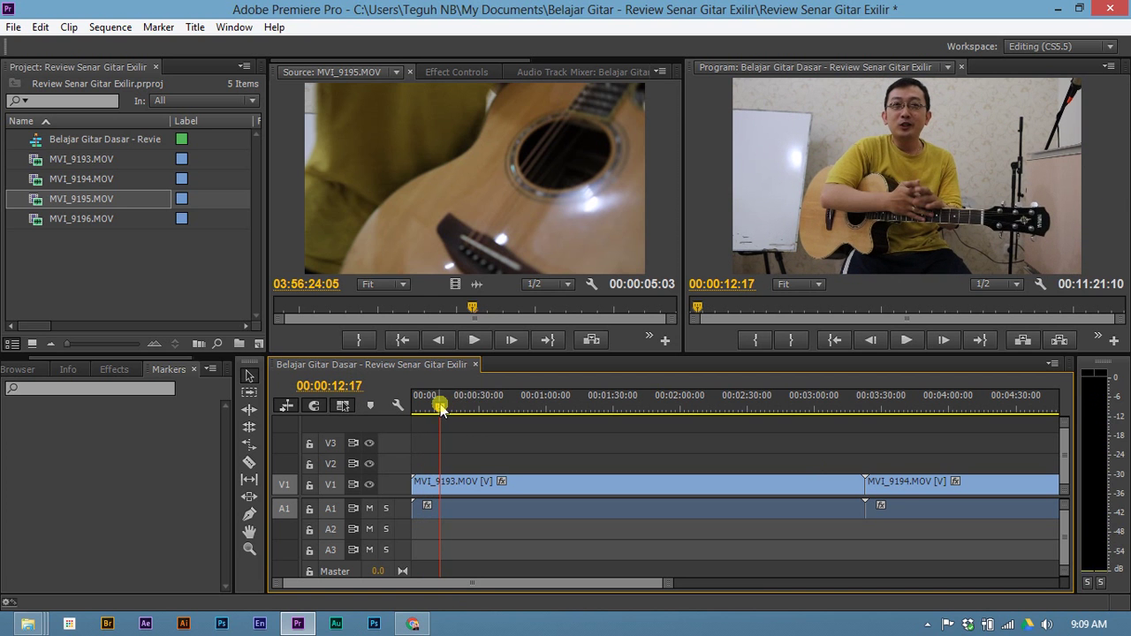
drag(440, 407, 430, 408)
key(space)
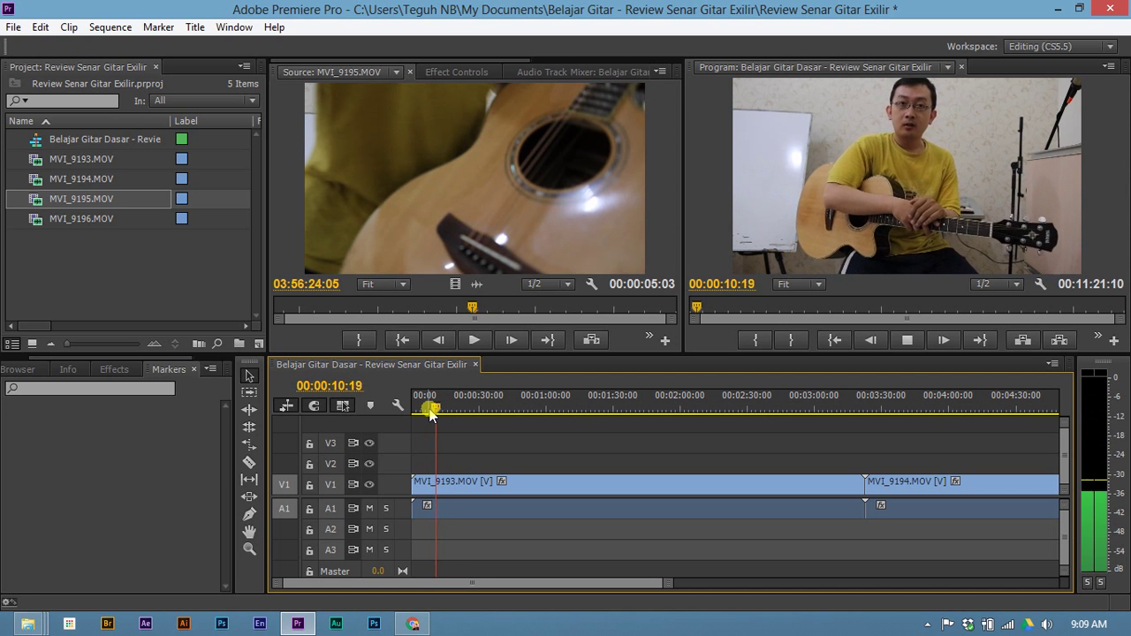
key(space)
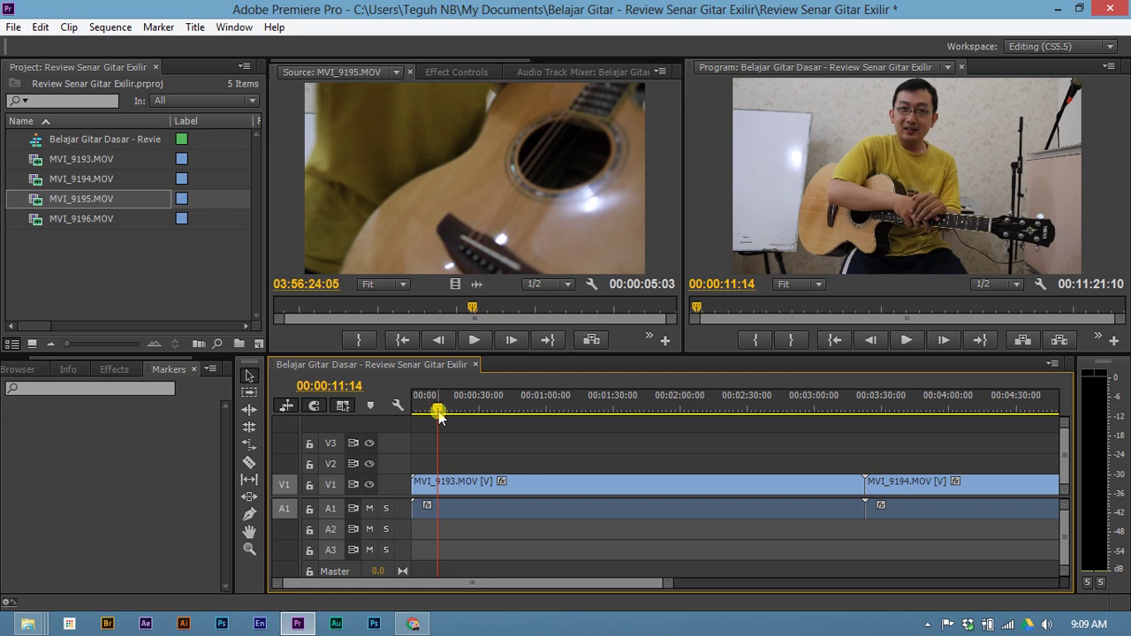
Replay the opening of MVI_9193.MOV at a closer timeline scale and stop the playhead at 00:00:10:16, just before the talk starts.
scroll(433, 434, up, 3)
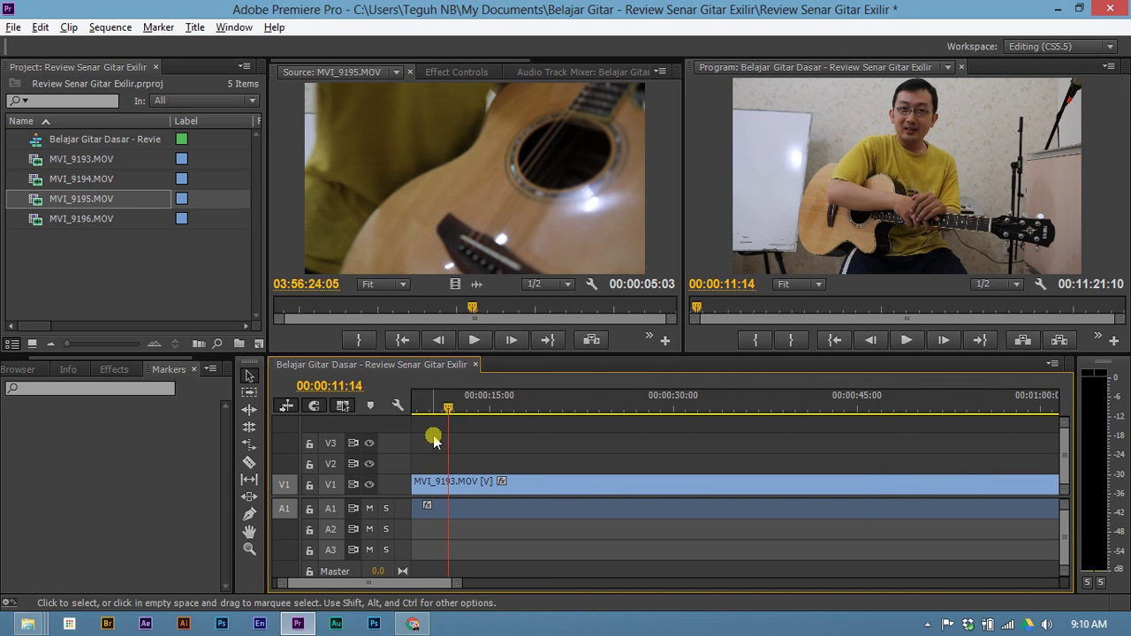
drag(453, 412, 535, 412)
key(space)
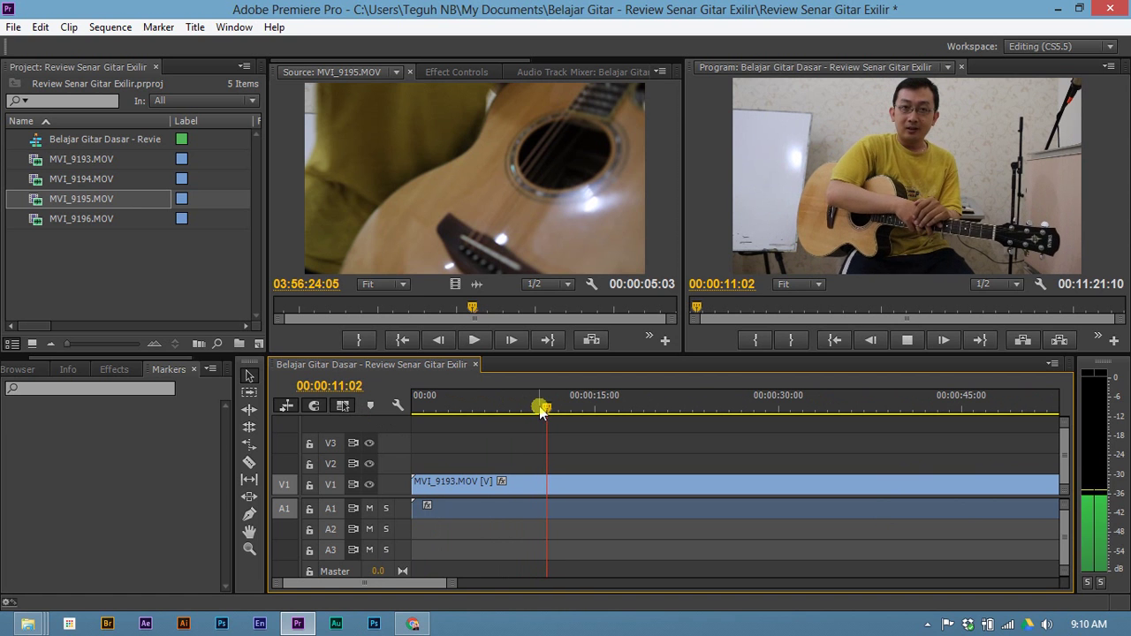
click(497, 412)
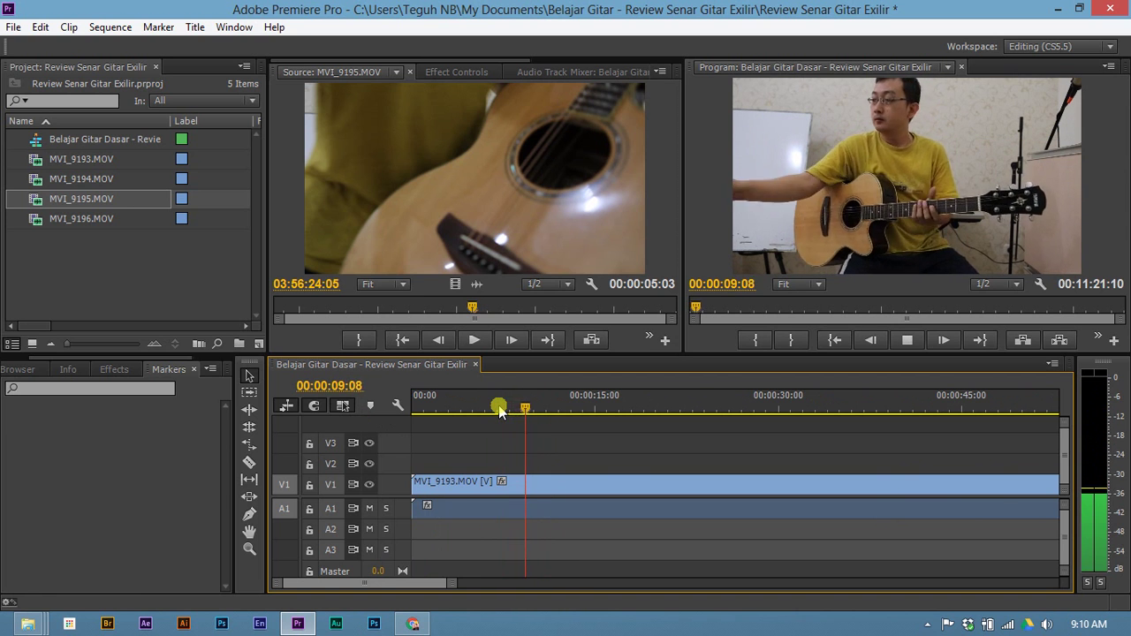
key(space)
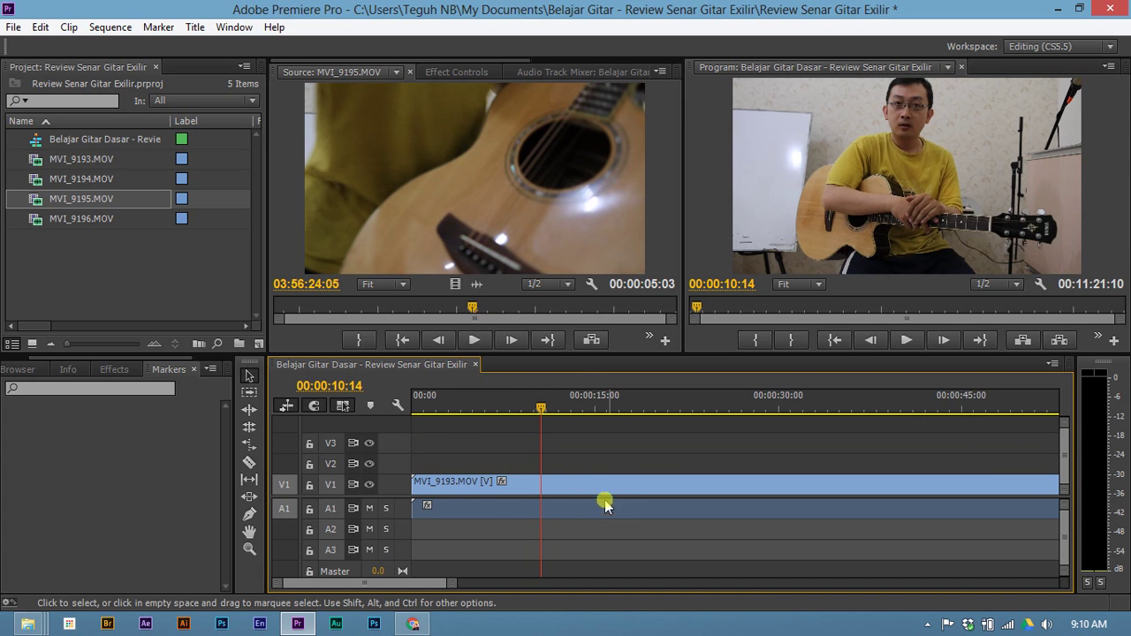
key(space)
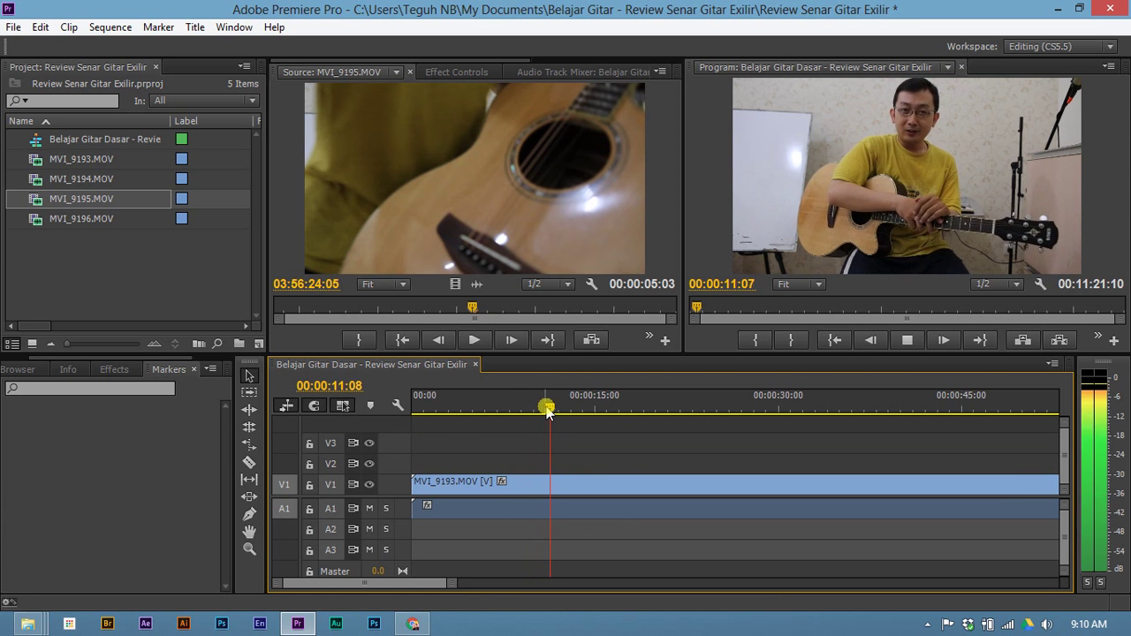
drag(548, 407, 523, 406)
key(space)
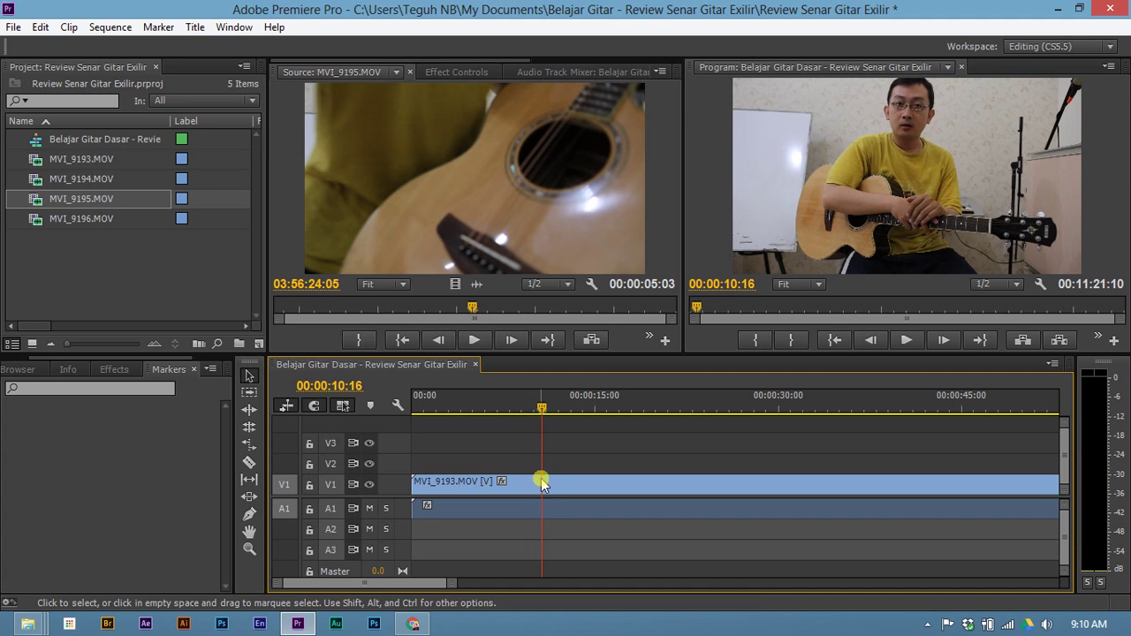
Split MVI_9193.MOV at 00:00:10:16 and delete the part before the cut.
key(c)
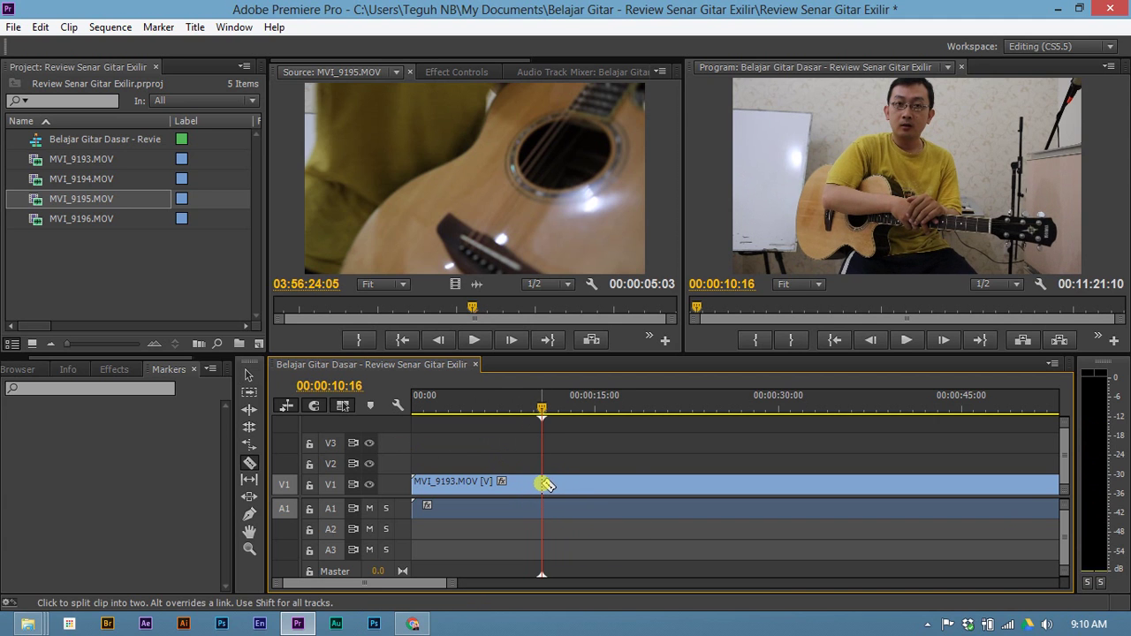
click(542, 483)
key(v)
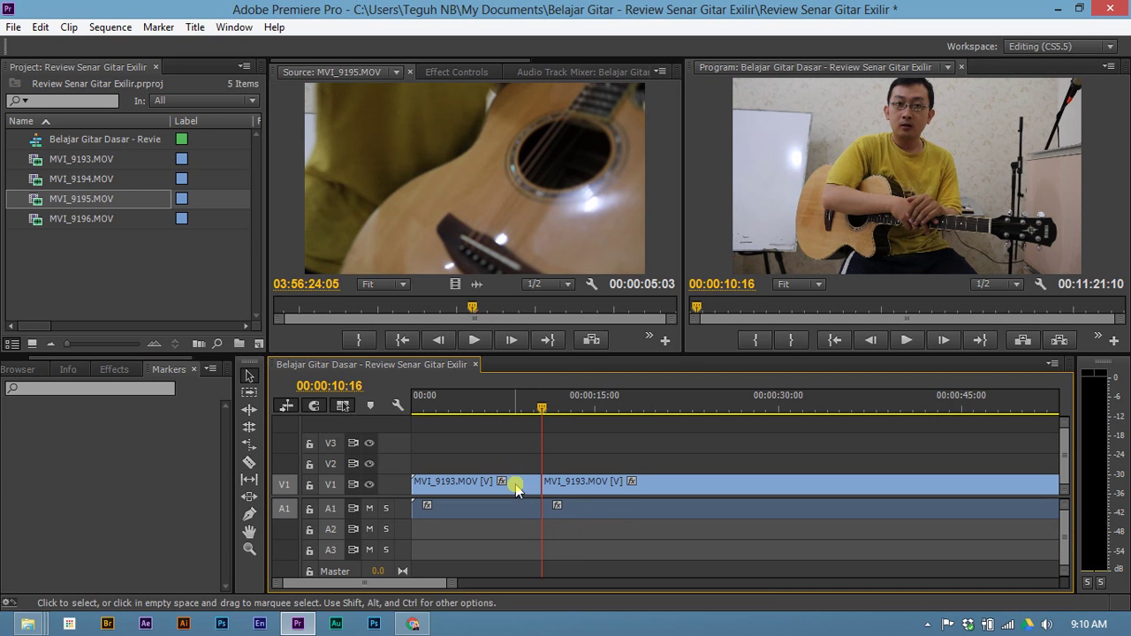
click(517, 489)
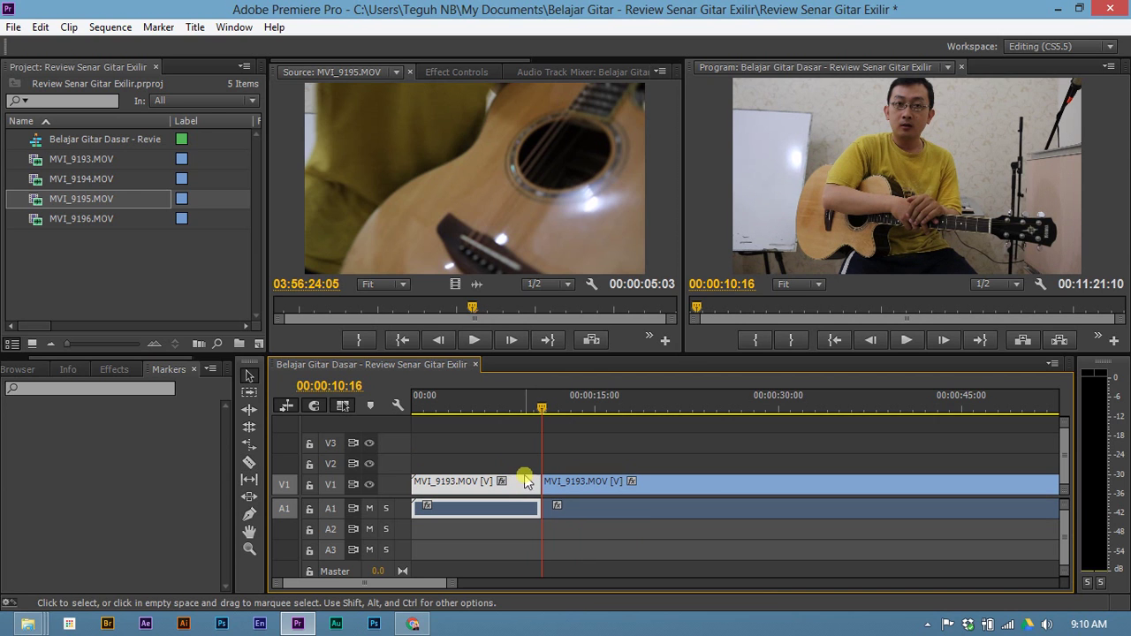
click(501, 481)
click(468, 484)
key(Delete)
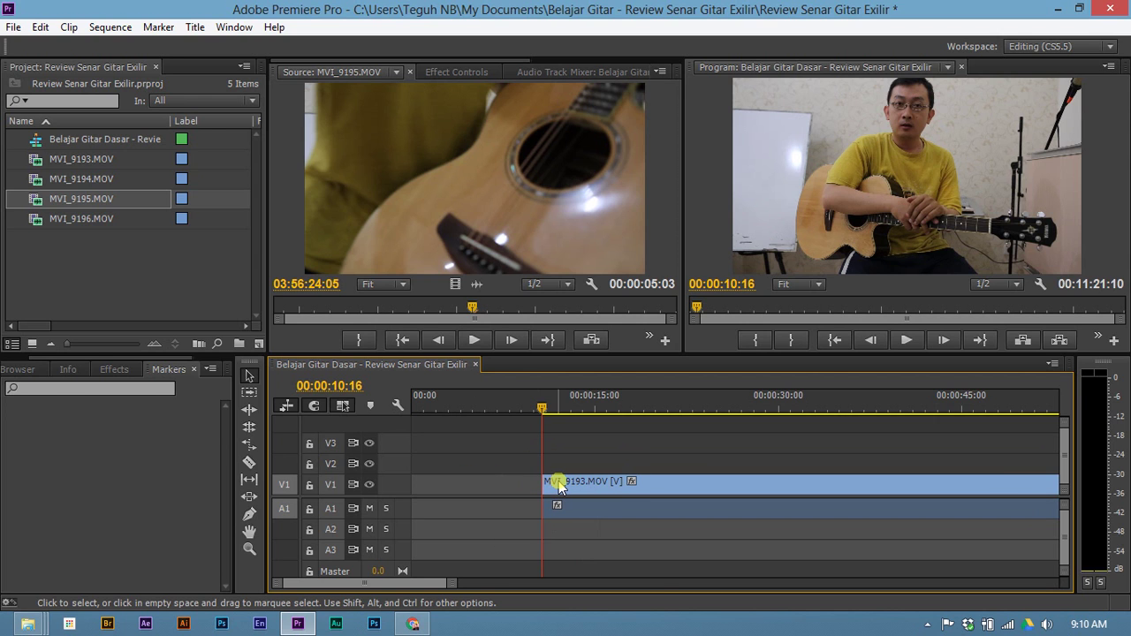
click(927, 625)
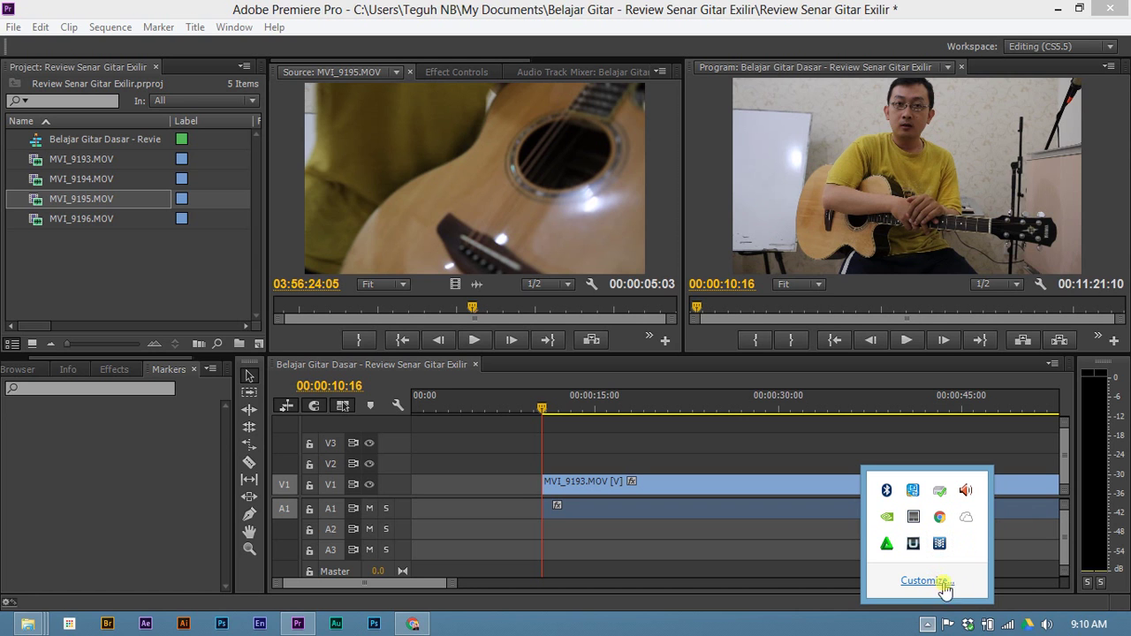
right_click(940, 545)
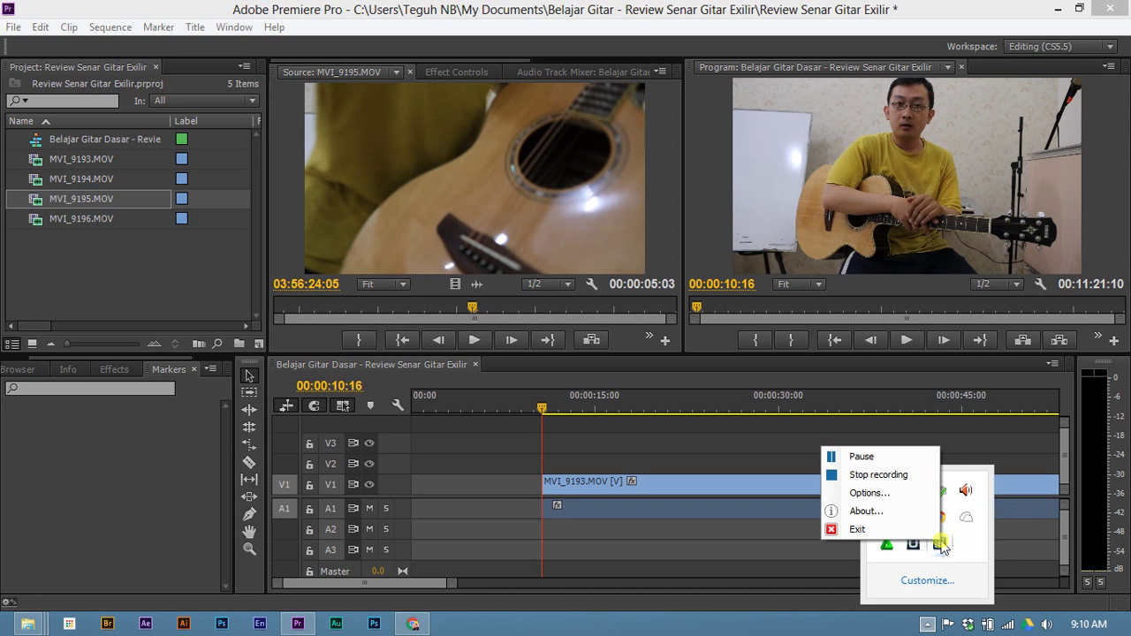
click(723, 548)
Select all clips from the trimmed MVI_9193.MOV onward with Track Select.
click(570, 478)
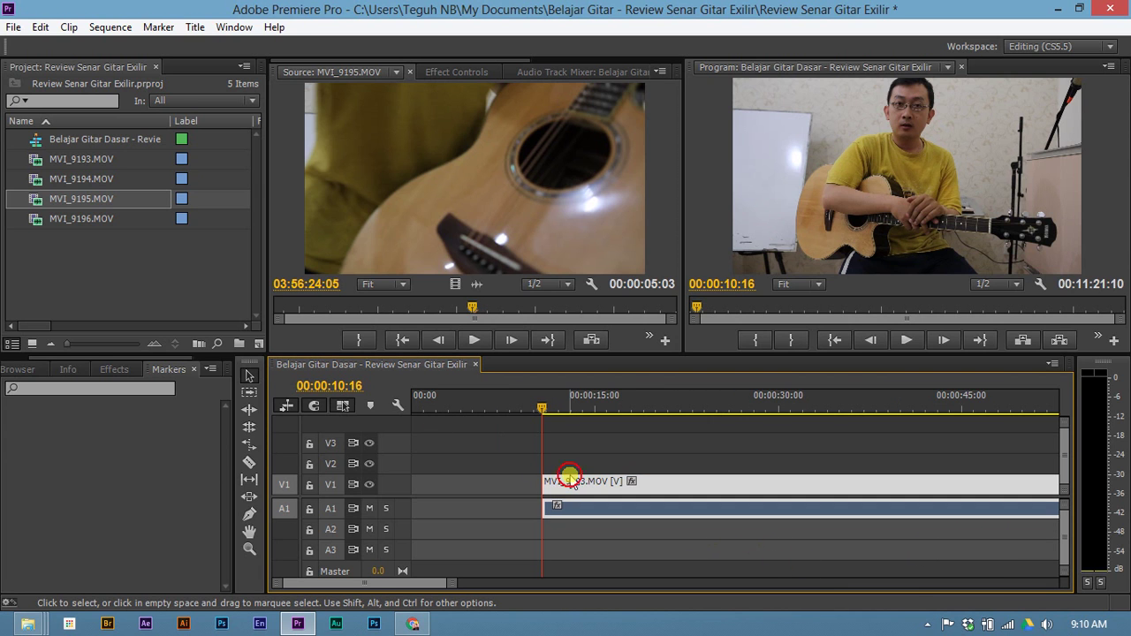
key(a)
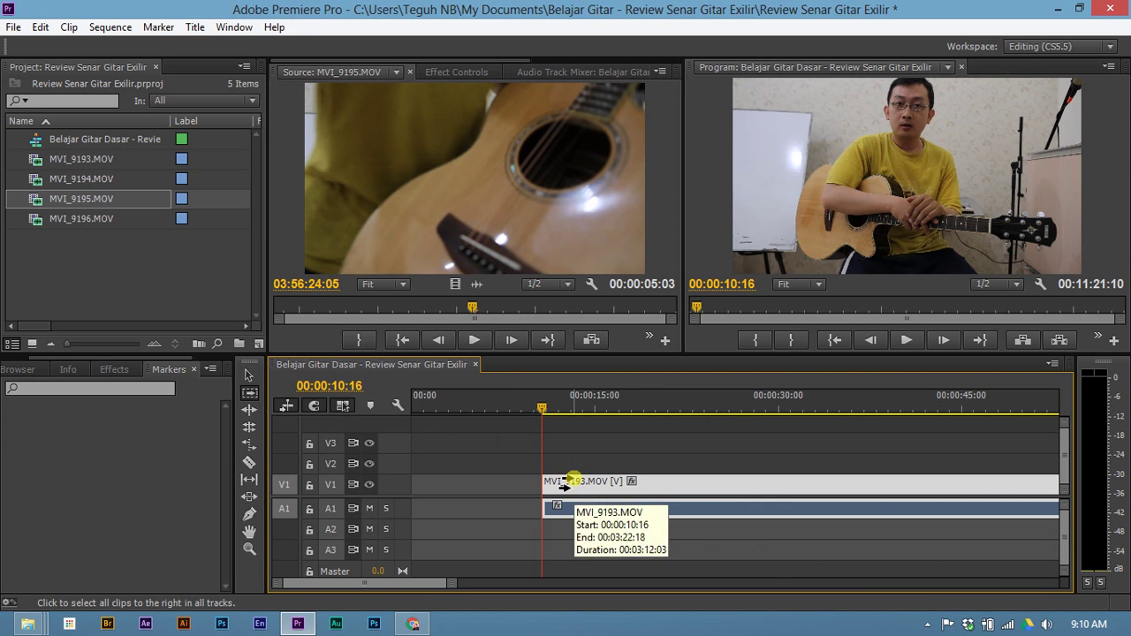
click(562, 461)
key(v)
Zoom the timeline out to show all of MVI_9193.MOV, then scrub and briefly play its middle around 00:01:21.
key(z)
alt+click(566, 469)
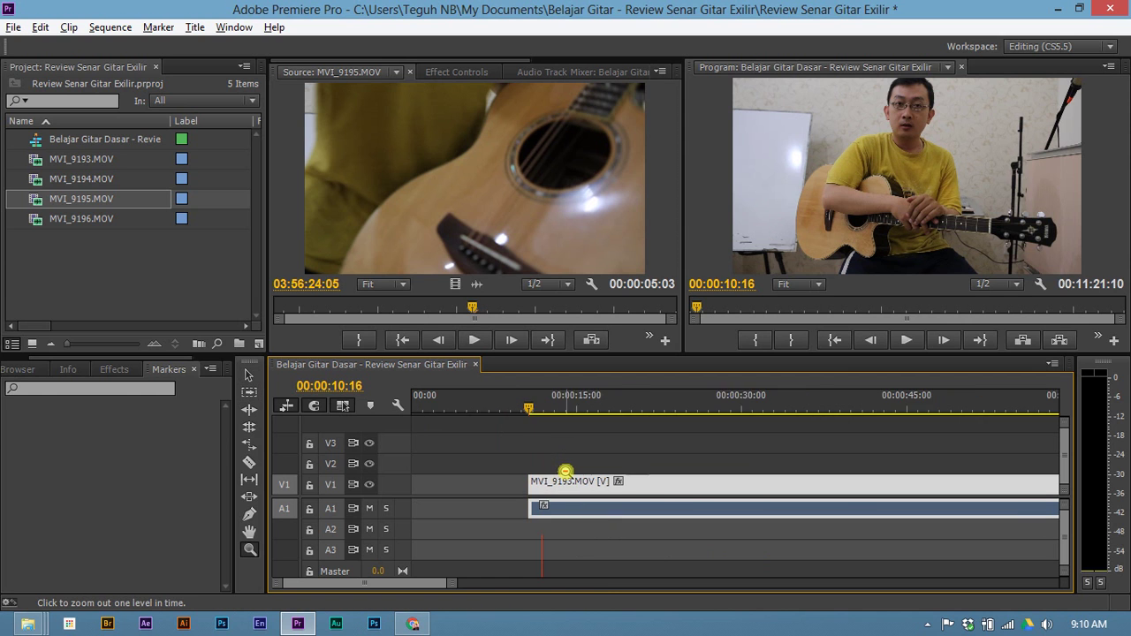
alt+click(565, 470)
alt+click(563, 473)
alt+click(562, 476)
click(429, 454)
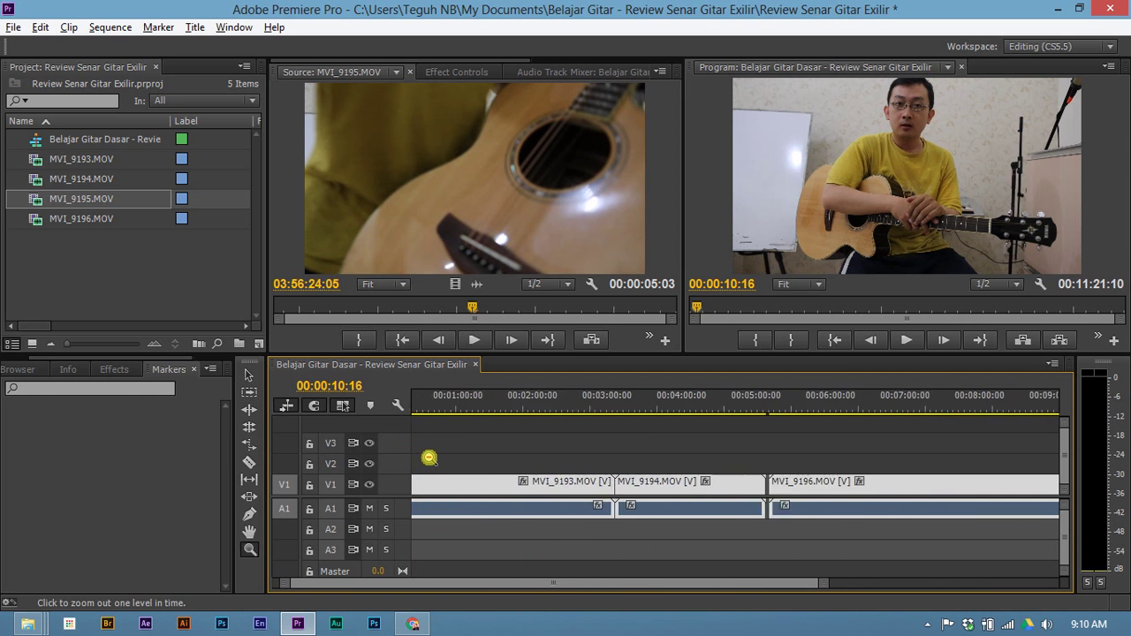
click(432, 450)
click(435, 445)
key(v)
drag(434, 408, 586, 412)
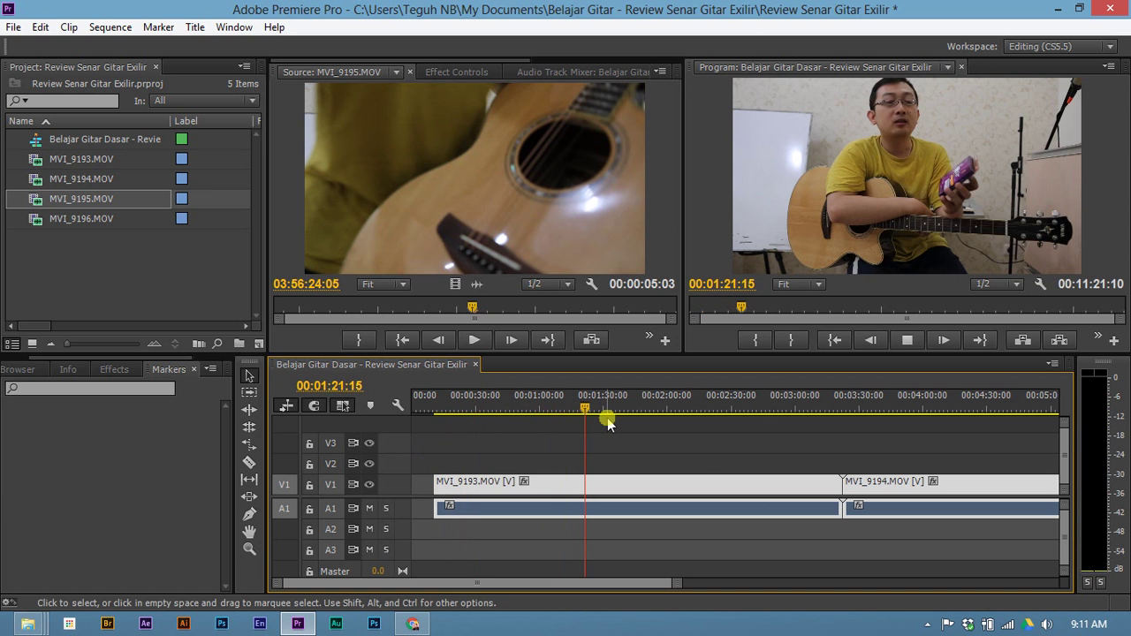
key(space)
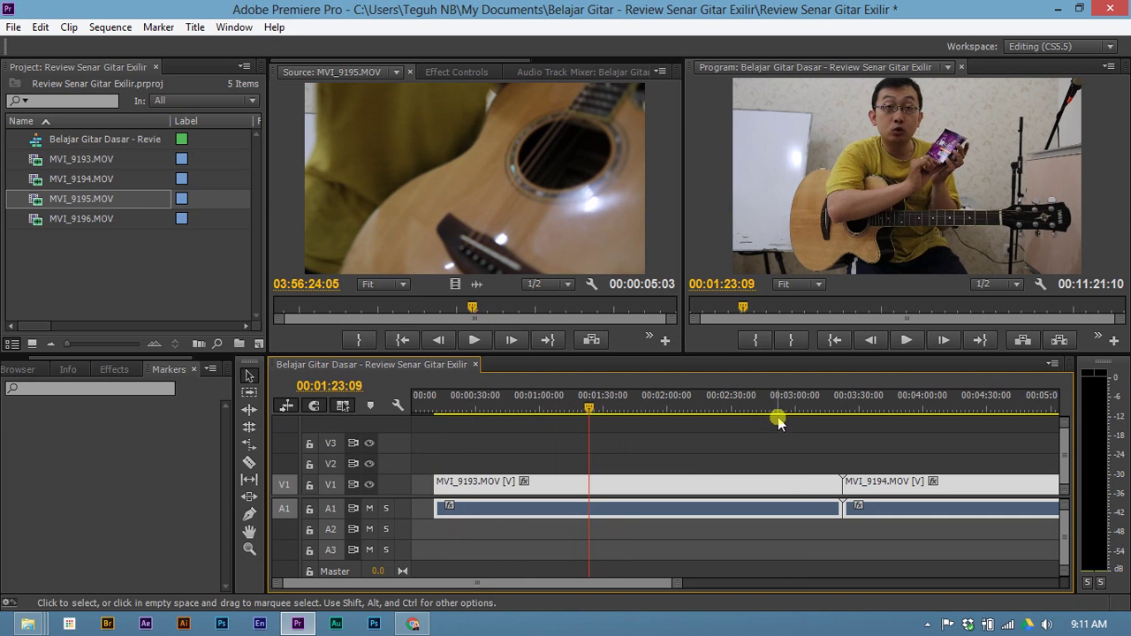
Play the end of MVI_9193.MOV and stop the playhead at 00:03:20:06, shortly before MVI_9194.MOV begins.
drag(778, 411, 839, 414)
key(space)
key(space)
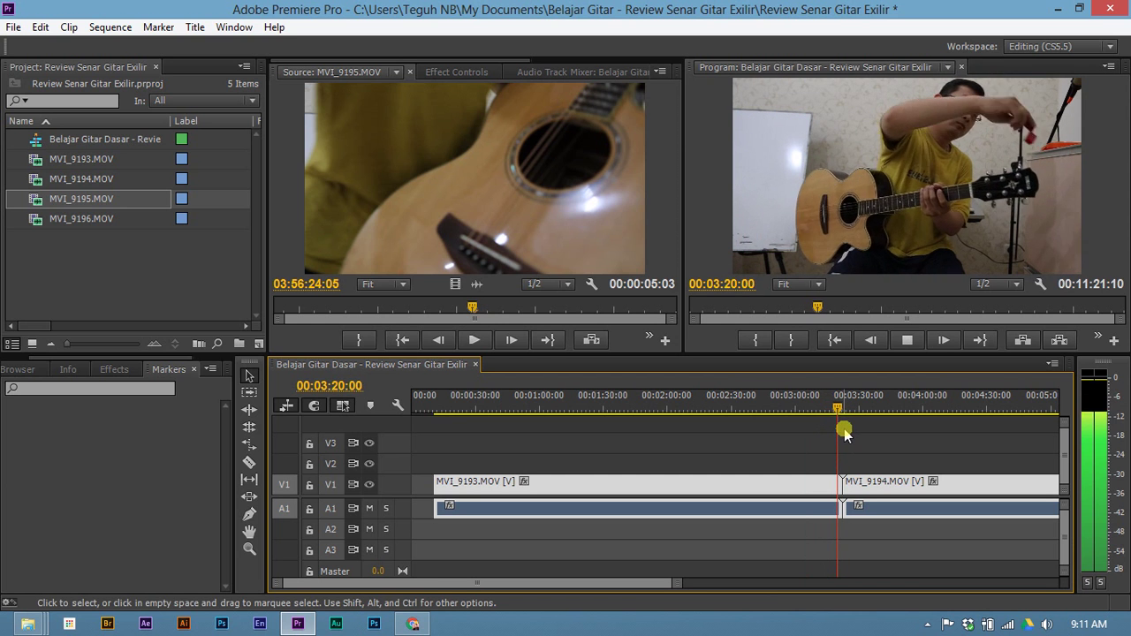
key(space)
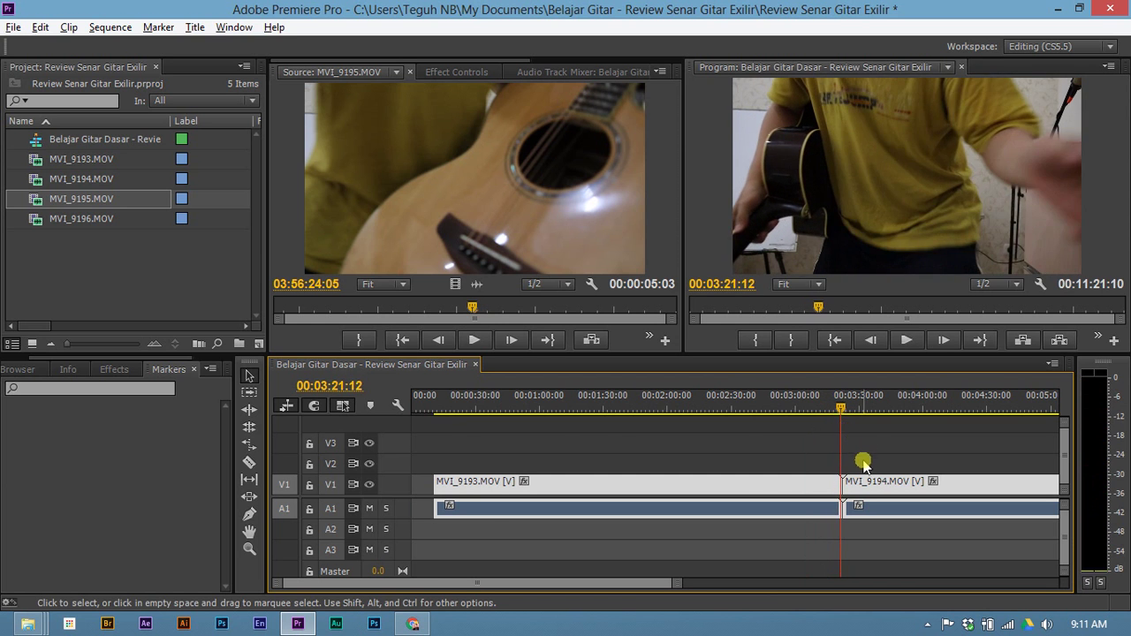
key(equal)
key(equal)
drag(777, 413, 747, 415)
key(space)
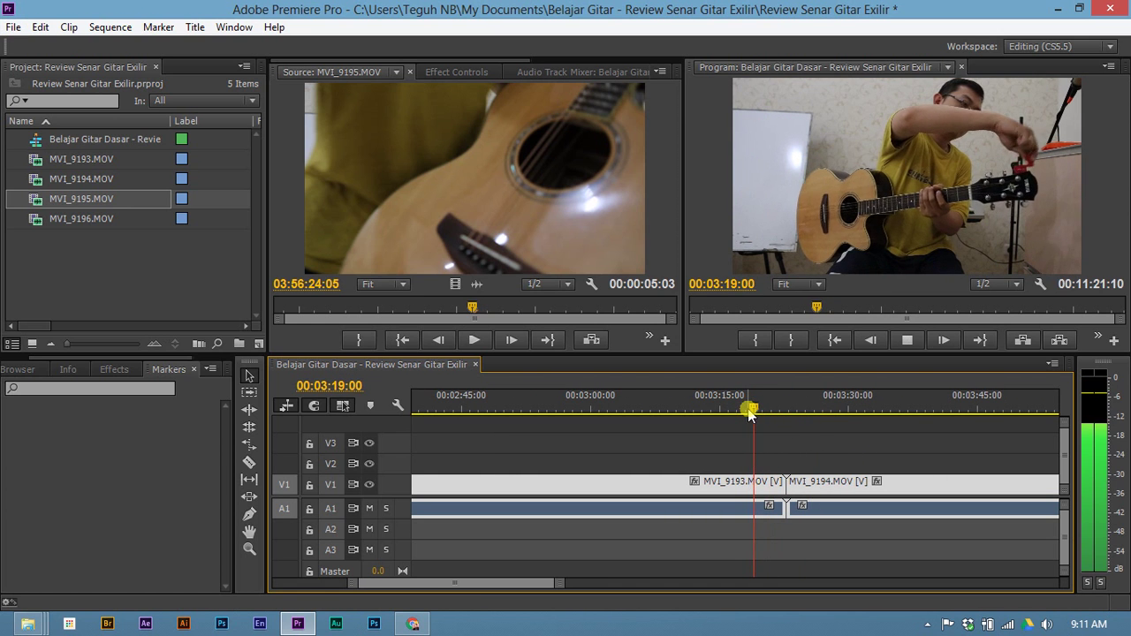
key(space)
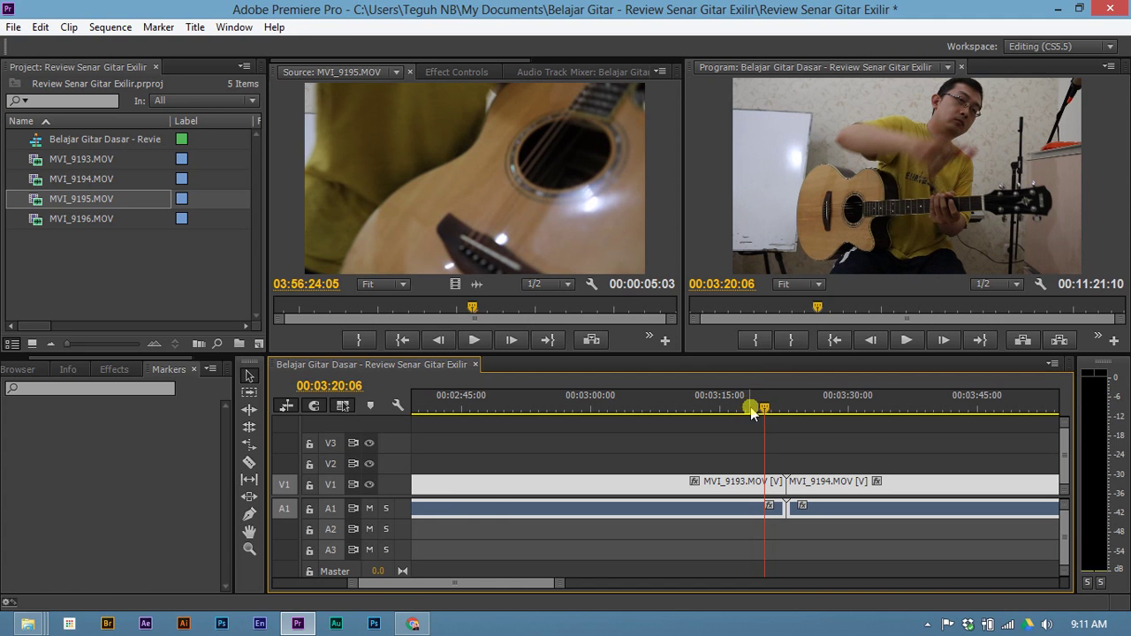
Split MVI_9193.MOV at 00:03:20:06 and delete the short part after the cut.
key(c)
click(765, 484)
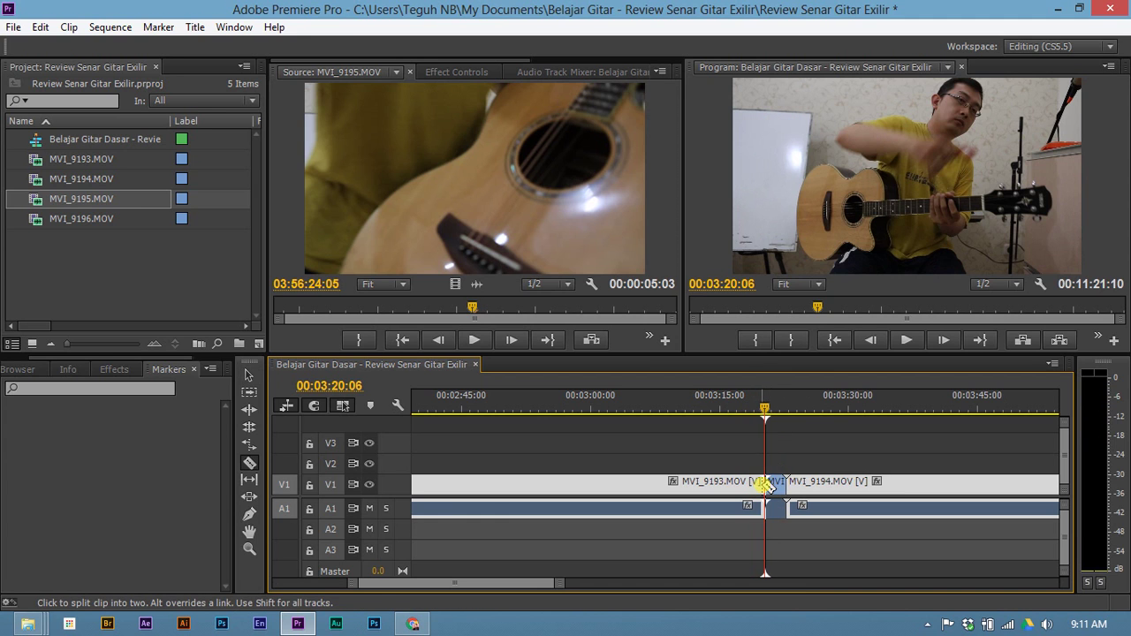
key(v)
click(775, 486)
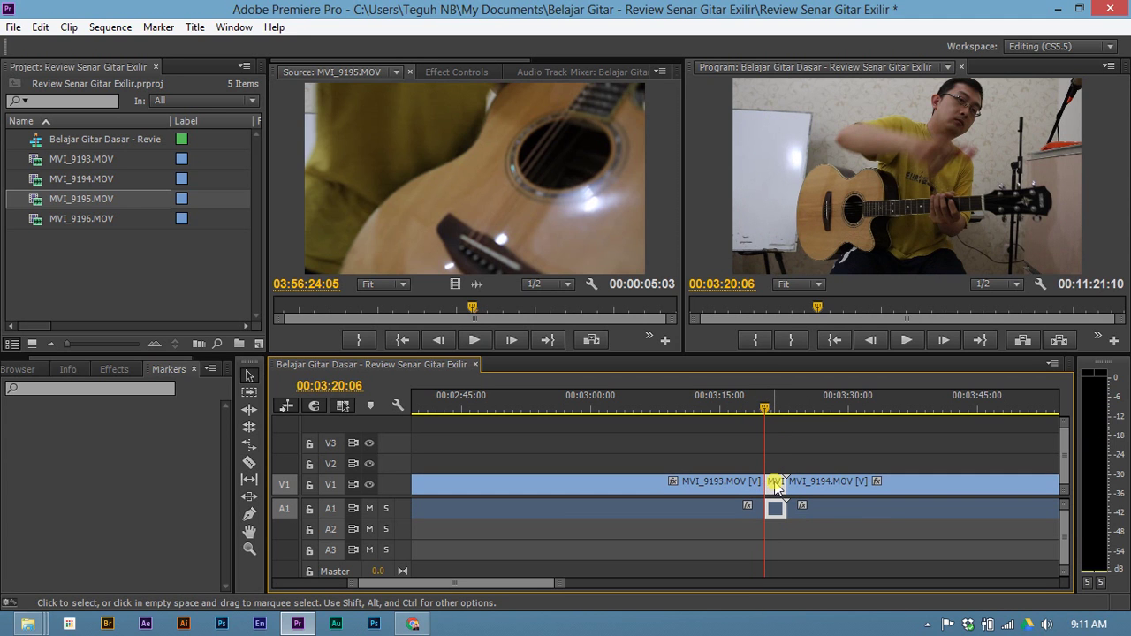
key(Delete)
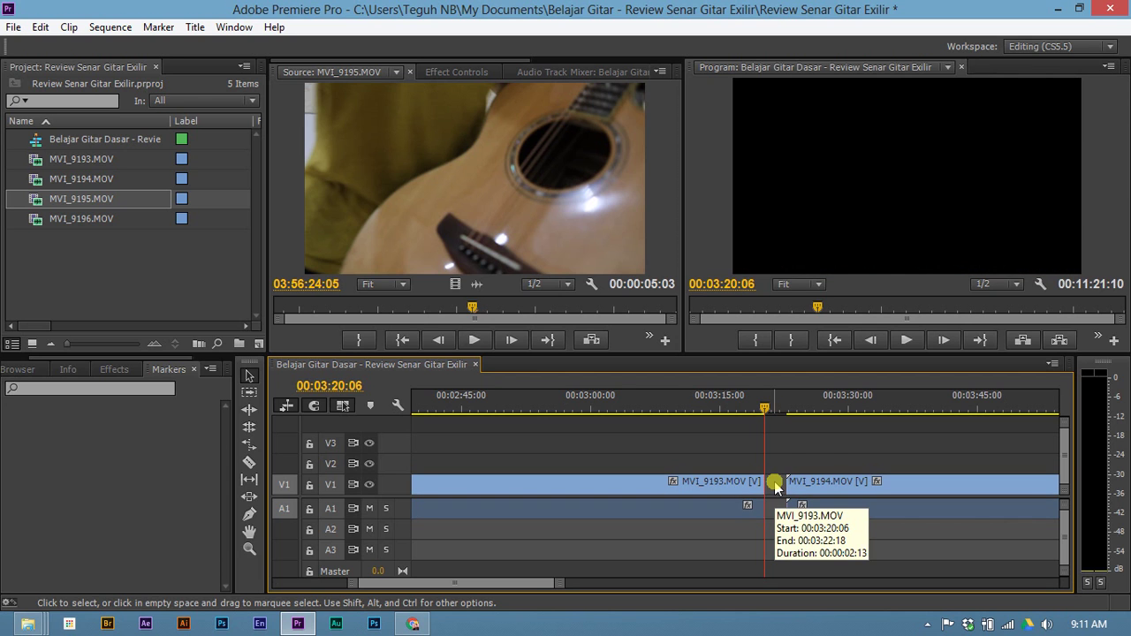
Preview the start of MVI_9194.MOV, split it at 00:03:30:00 and delete the part before the cut.
scroll(816, 467, down, 12)
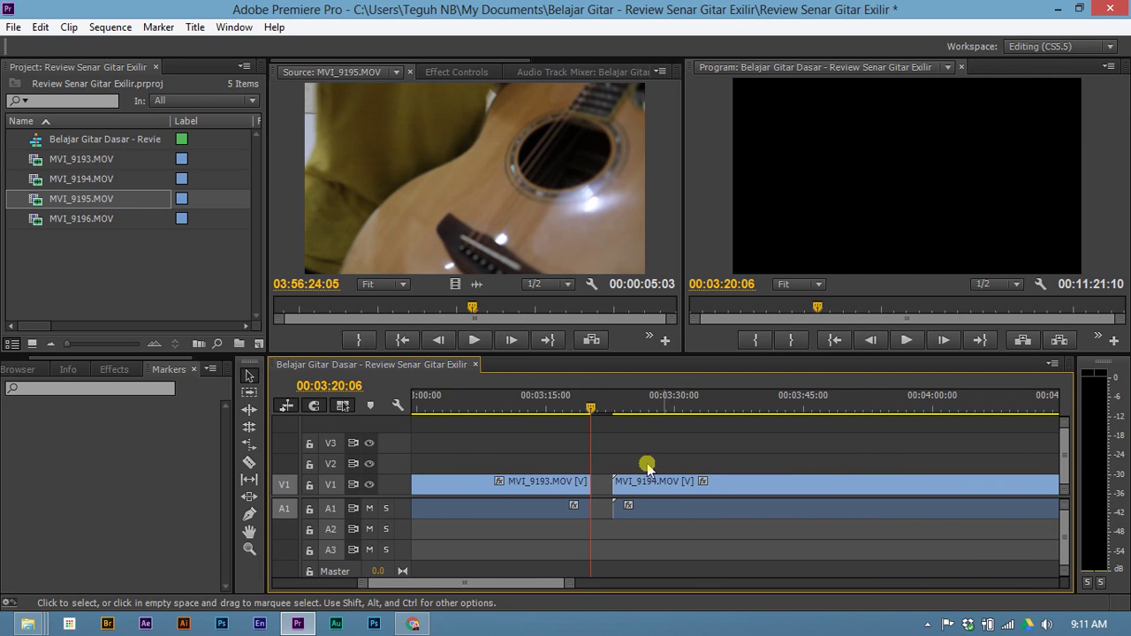
drag(465, 407, 550, 417)
key(space)
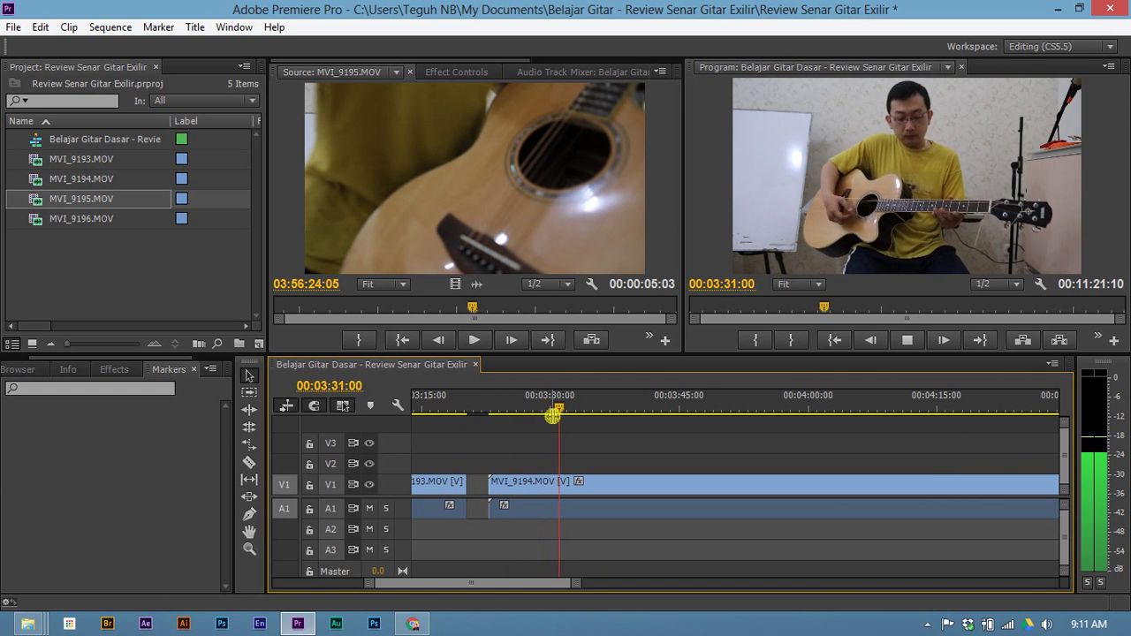
key(space)
drag(566, 410, 550, 412)
key(c)
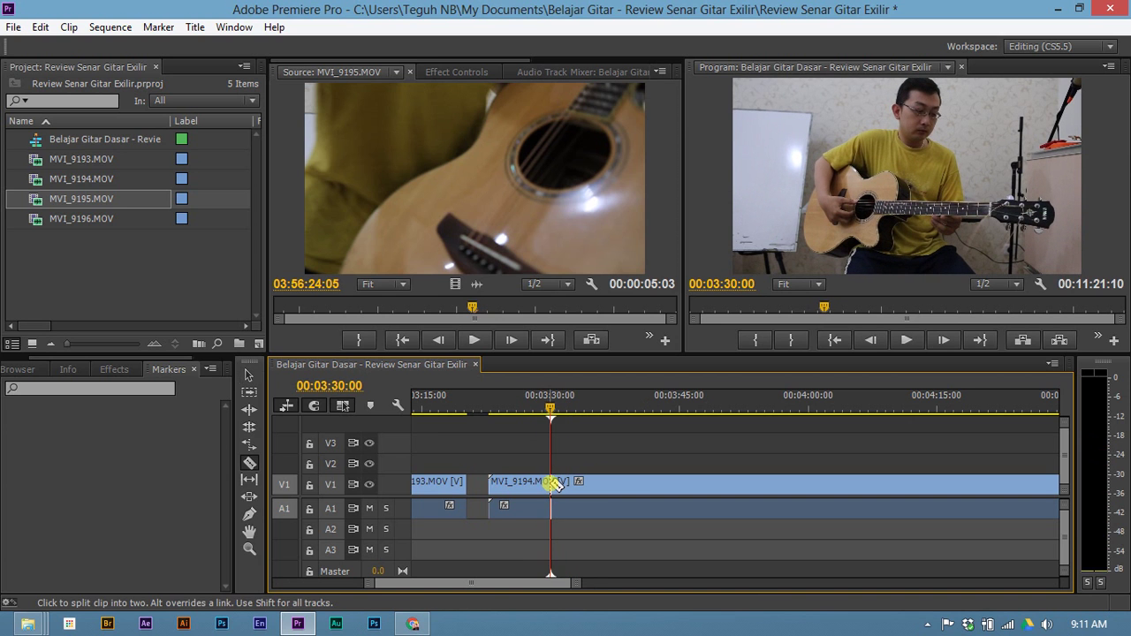
key(v)
click(529, 486)
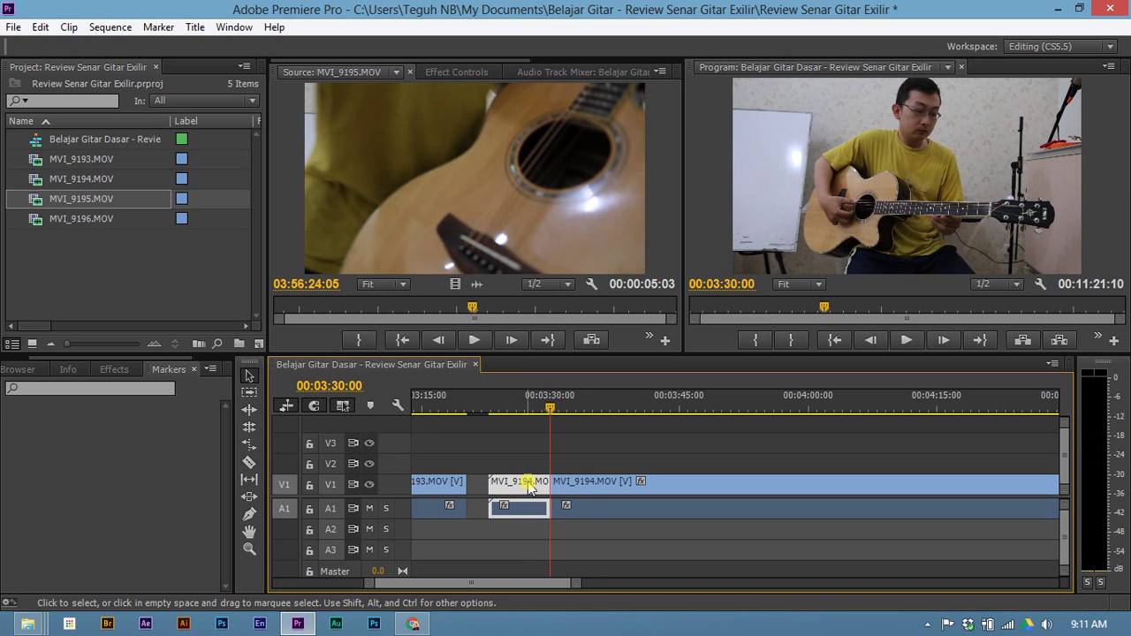
key(Delete)
Play and scrub the end of MVI_9194.MOV from about 00:05:33 to 00:05:36:20.
scroll(598, 515, down, 8)
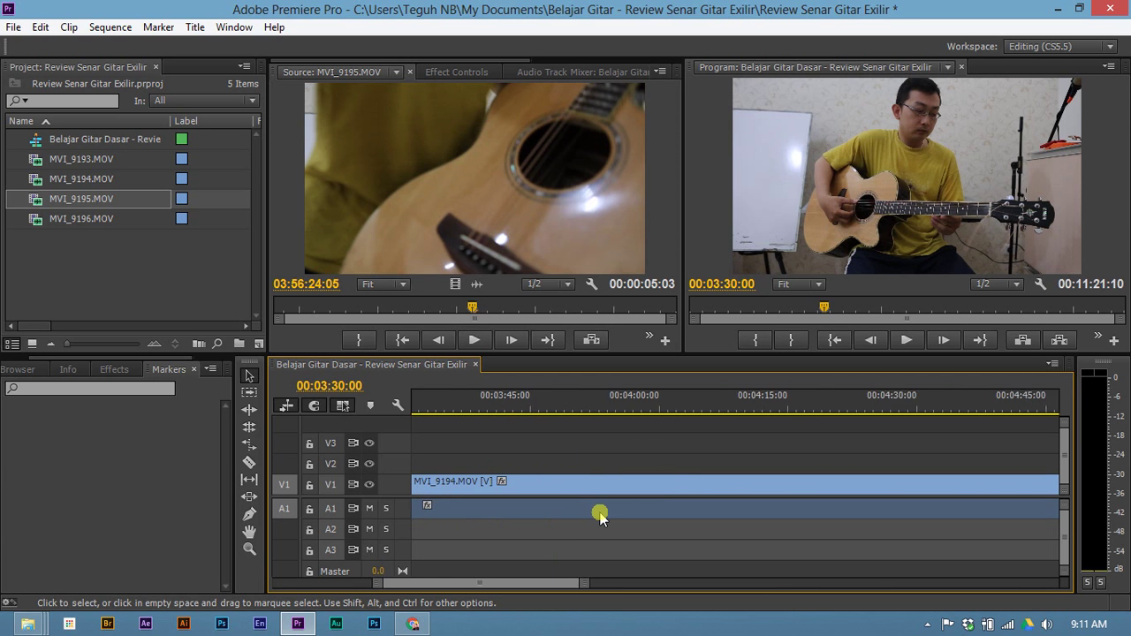
key(z)
alt+click(586, 505)
alt+click(590, 507)
alt+click(607, 509)
scroll(610, 487, up, 5)
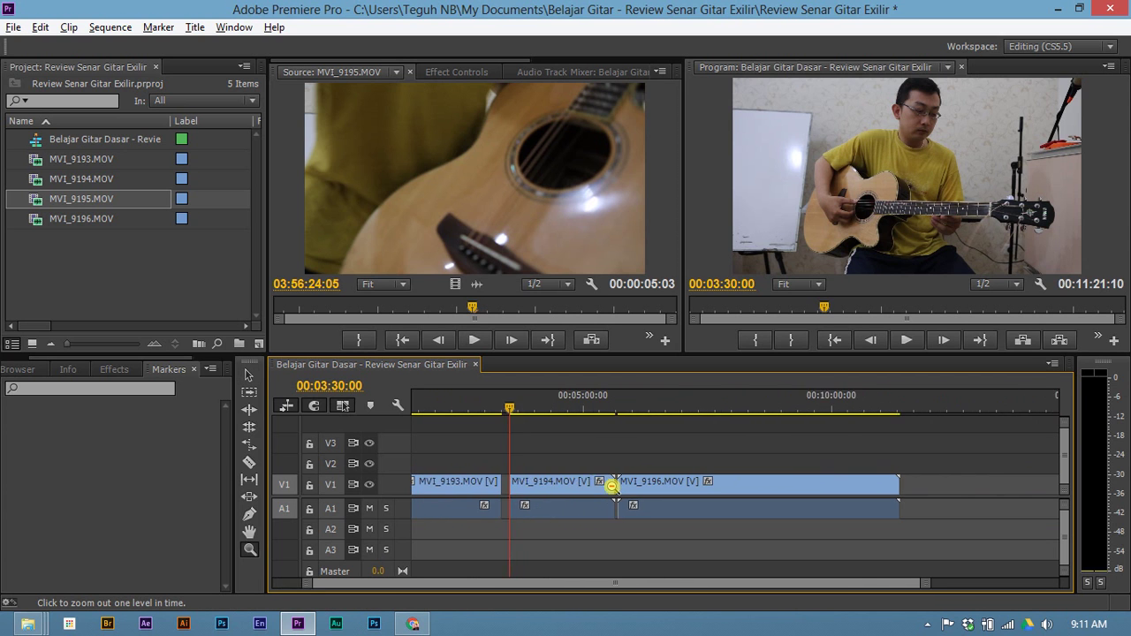
click(571, 404)
drag(571, 404, 609, 405)
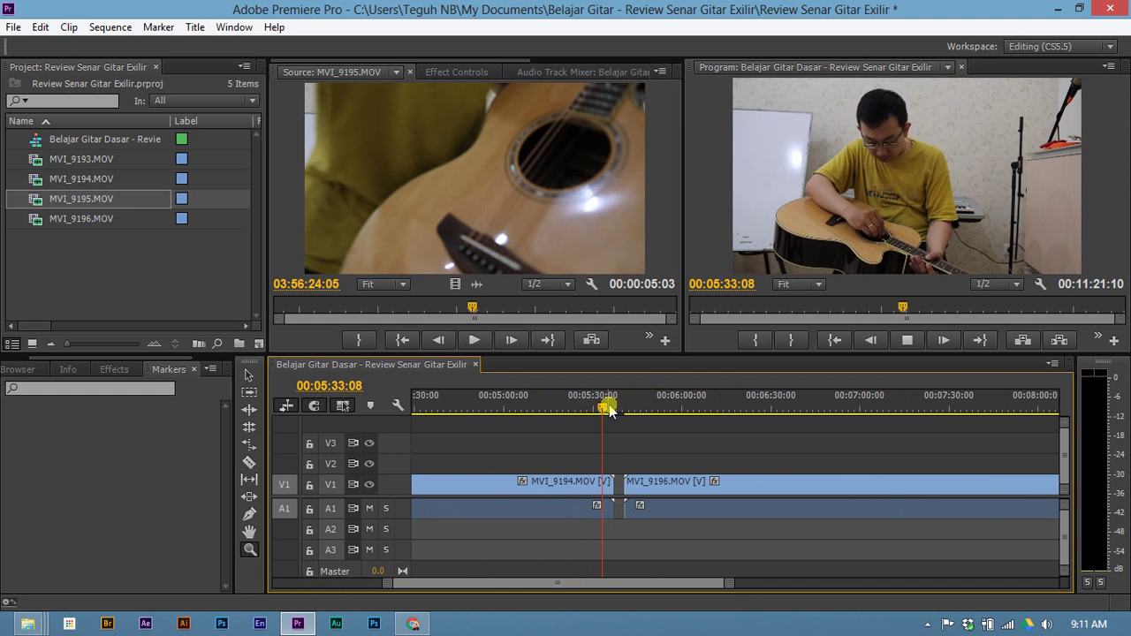
key(space)
click(607, 439)
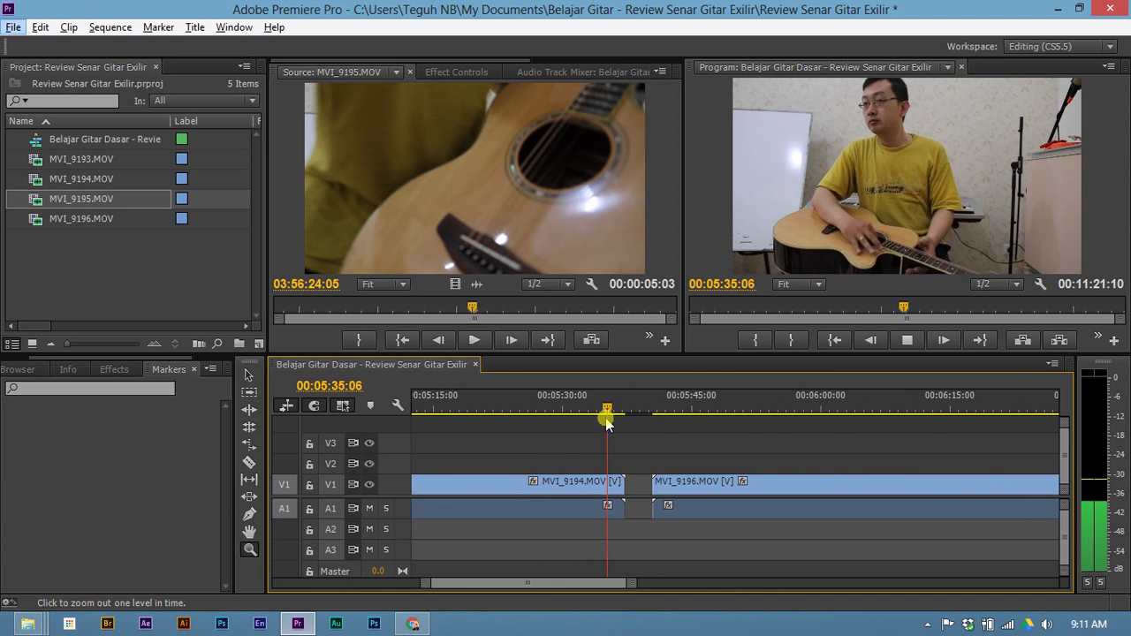
key(space)
click(621, 406)
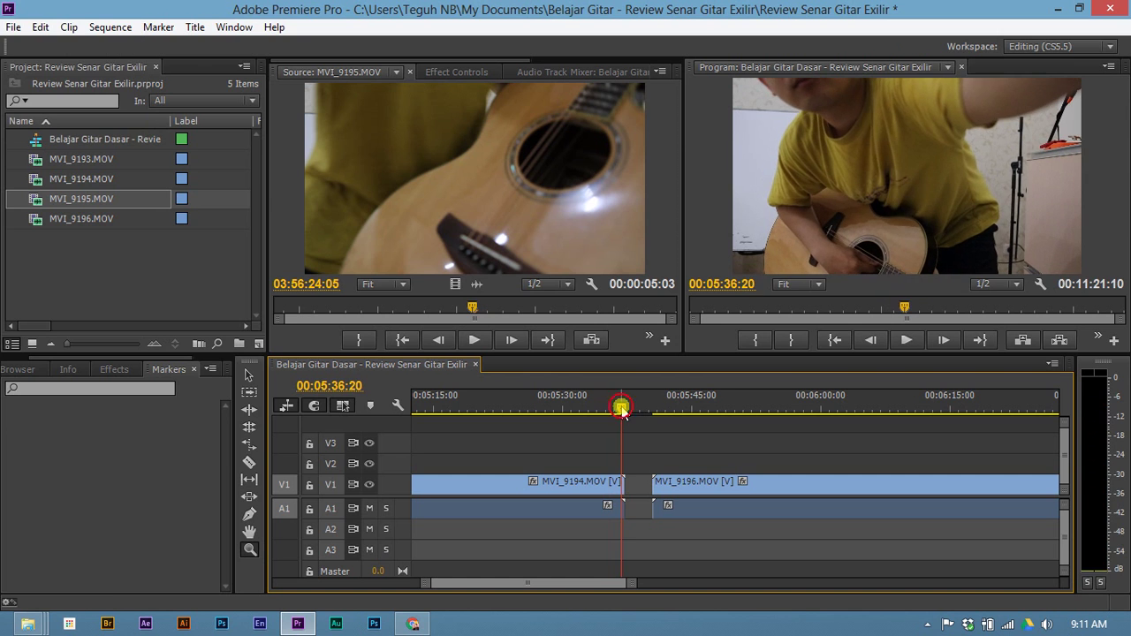
Split MVI_9194.MOV at 00:05:33:13 and delete the part after the cut.
drag(606, 409, 587, 410)
key(space)
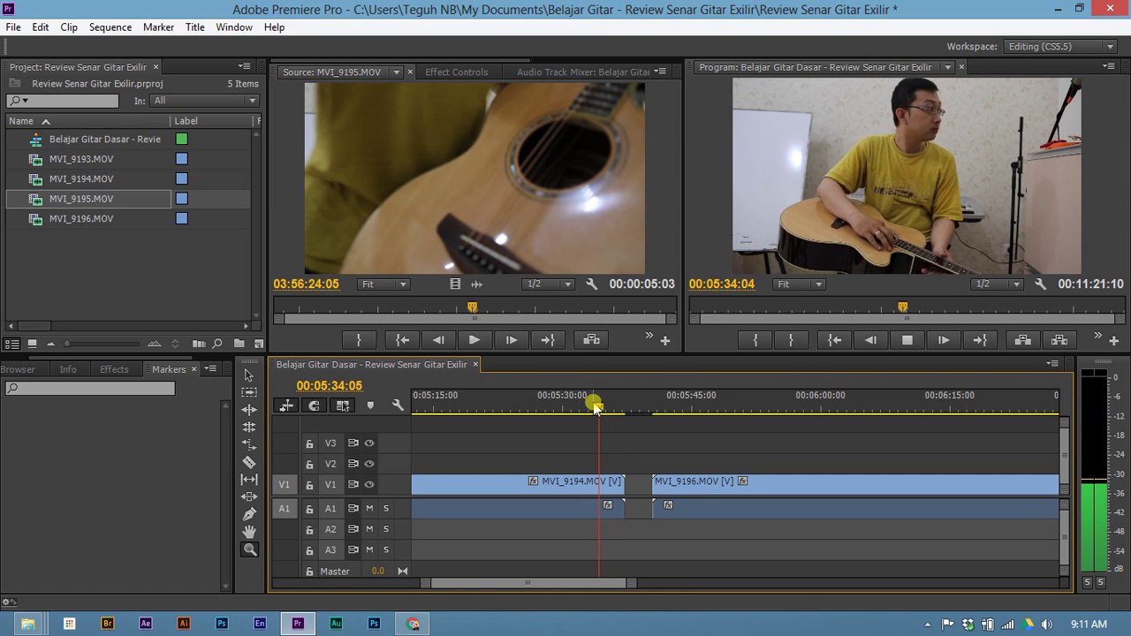
key(space)
drag(601, 405, 592, 405)
key(c)
click(595, 488)
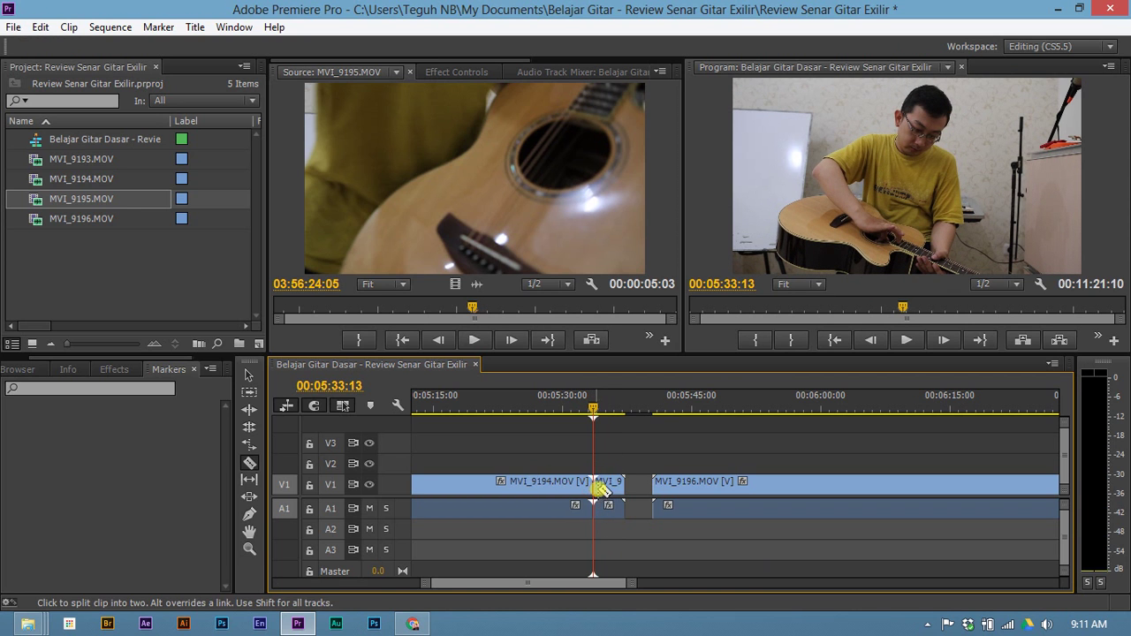
key(v)
click(610, 488)
key(Delete)
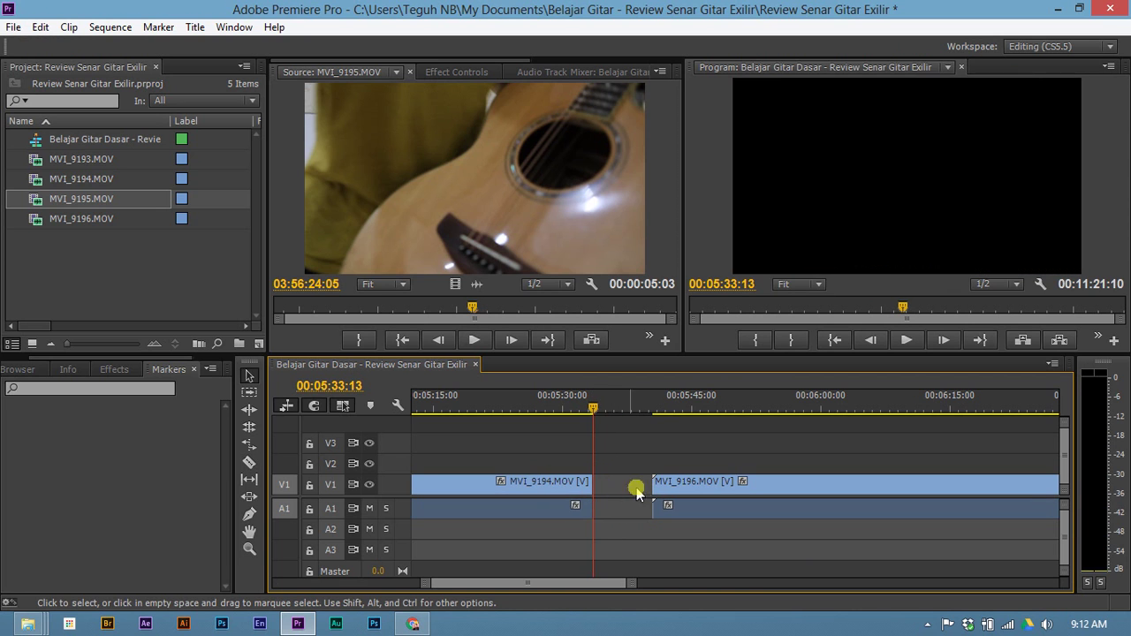
Play the start of MVI_9196.MOV, split it at 00:05:47:06 and delete the part before the cut.
scroll(638, 486, down, 3)
drag(508, 404, 548, 411)
key(space)
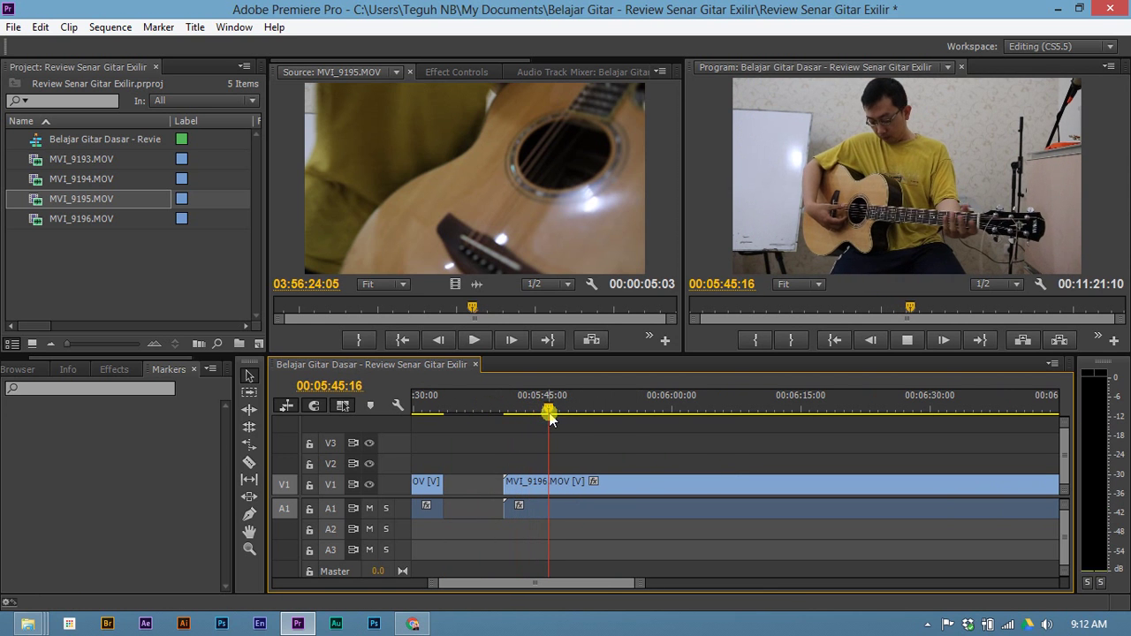
key(c)
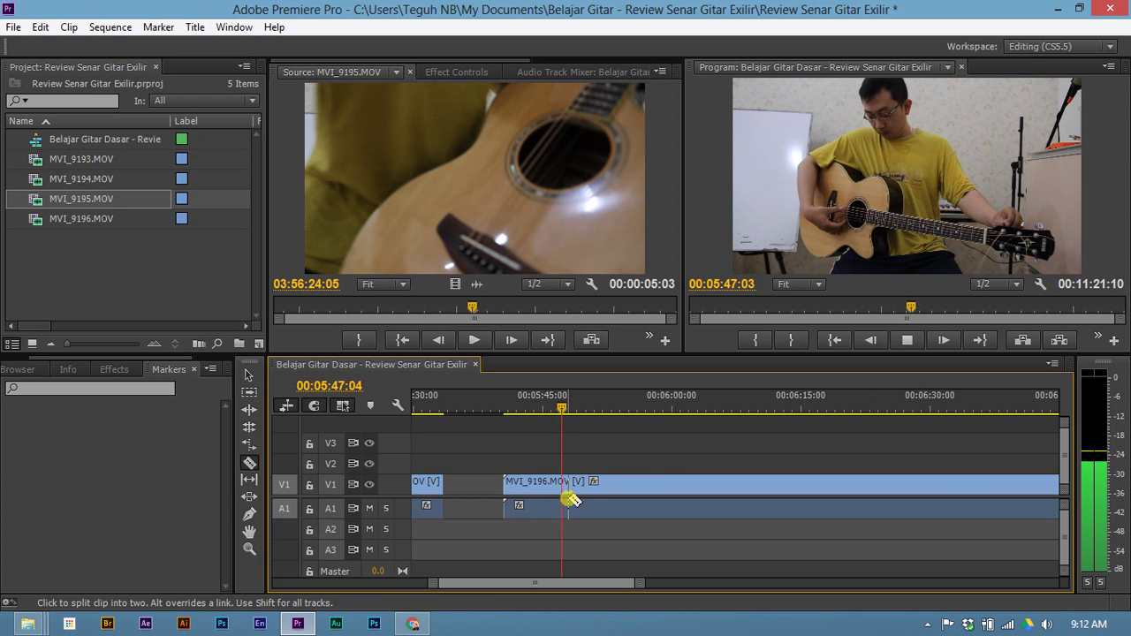
key(space)
key(v)
click(543, 486)
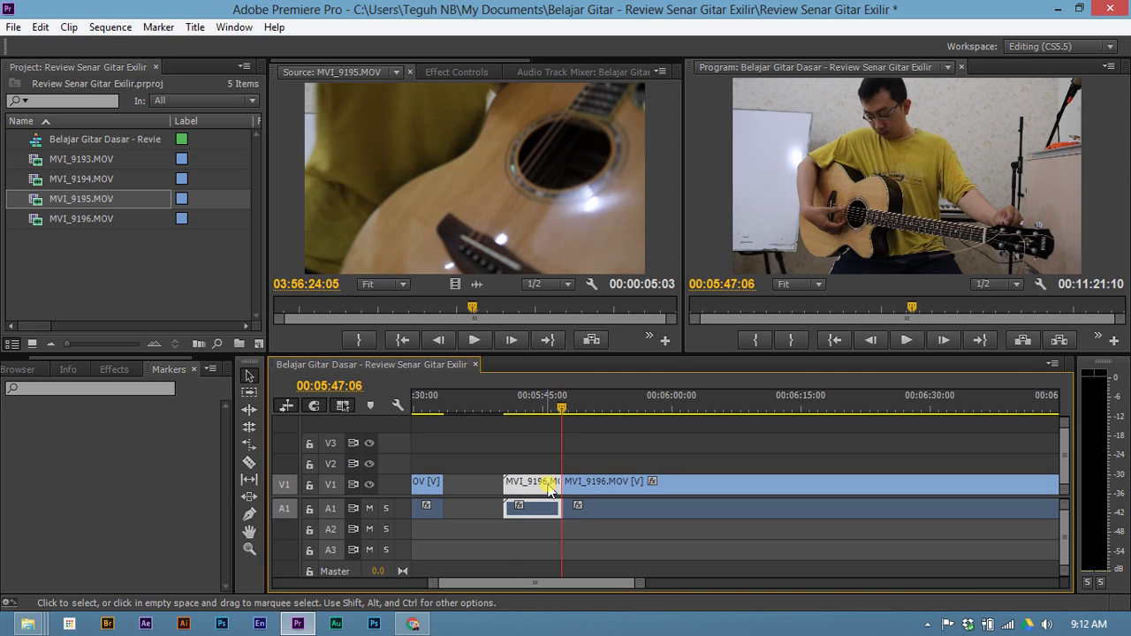
key(Delete)
Play the end of MVI_9196.MOV and stop the playhead at 00:11:16:16.
key(z)
scroll(566, 496, down, 10)
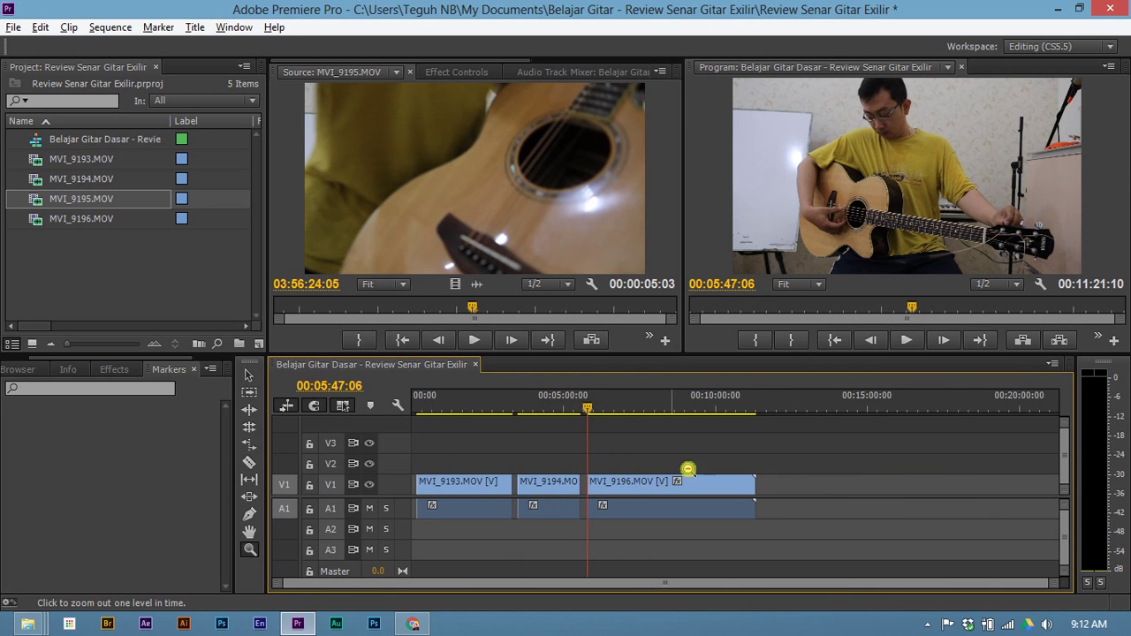
scroll(749, 479, up, 3)
drag(727, 409, 739, 409)
key(space)
scroll(763, 429, up, 3)
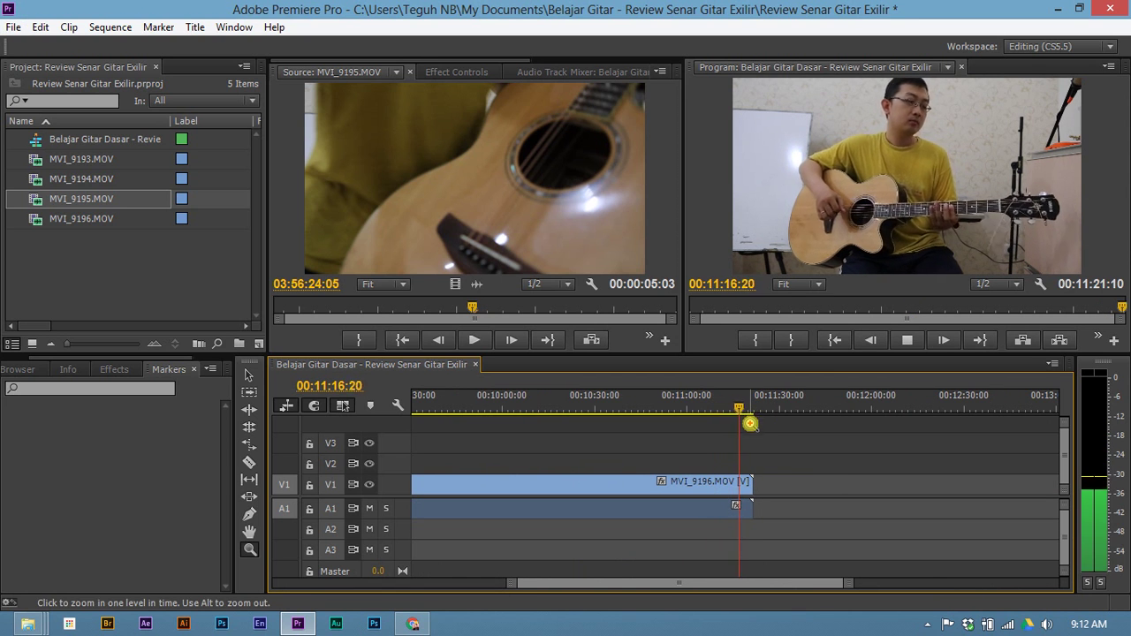
key(space)
drag(741, 408, 736, 406)
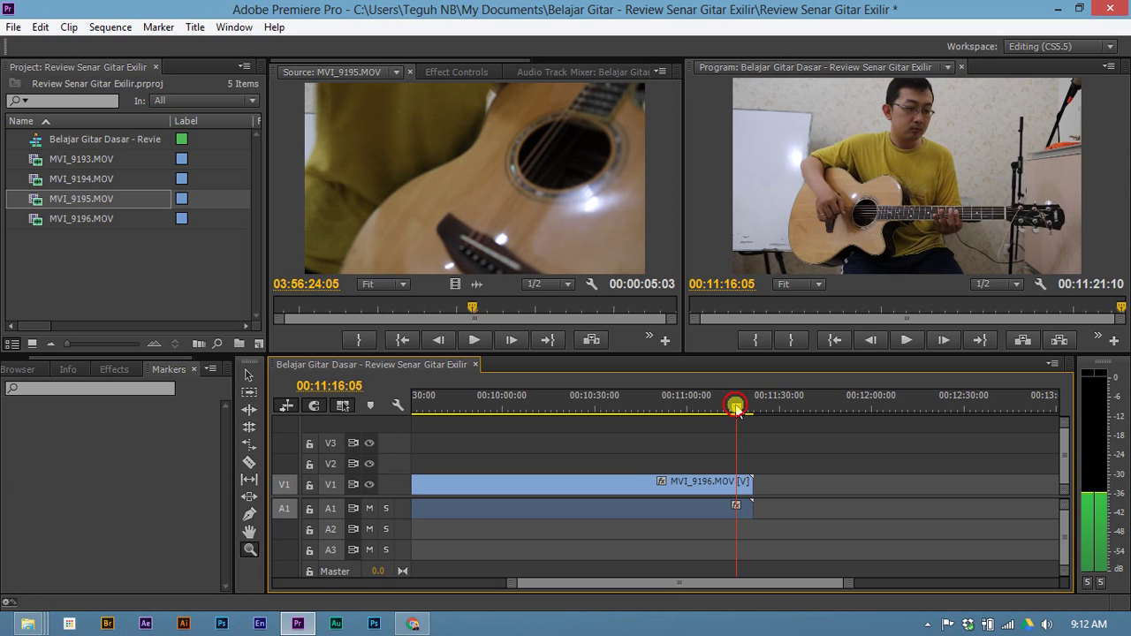
key(space)
key(space)
Split MVI_9196.MOV at the playhead, 00:11:16:16, and delete the part after the cut.
key(c)
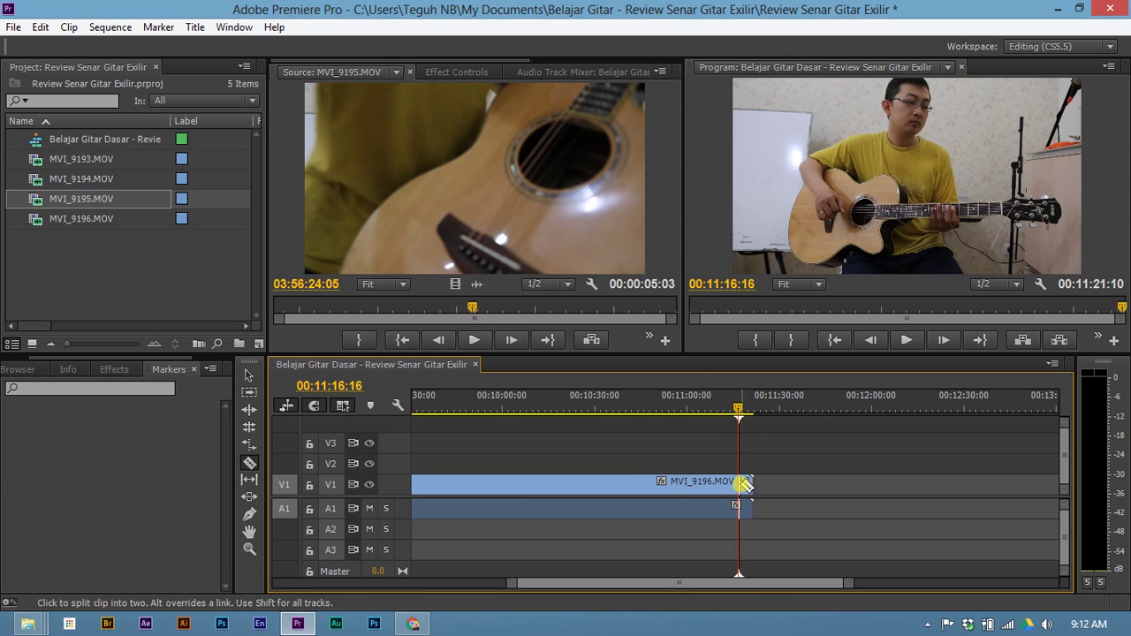
click(738, 486)
key(v)
click(745, 485)
key(Delete)
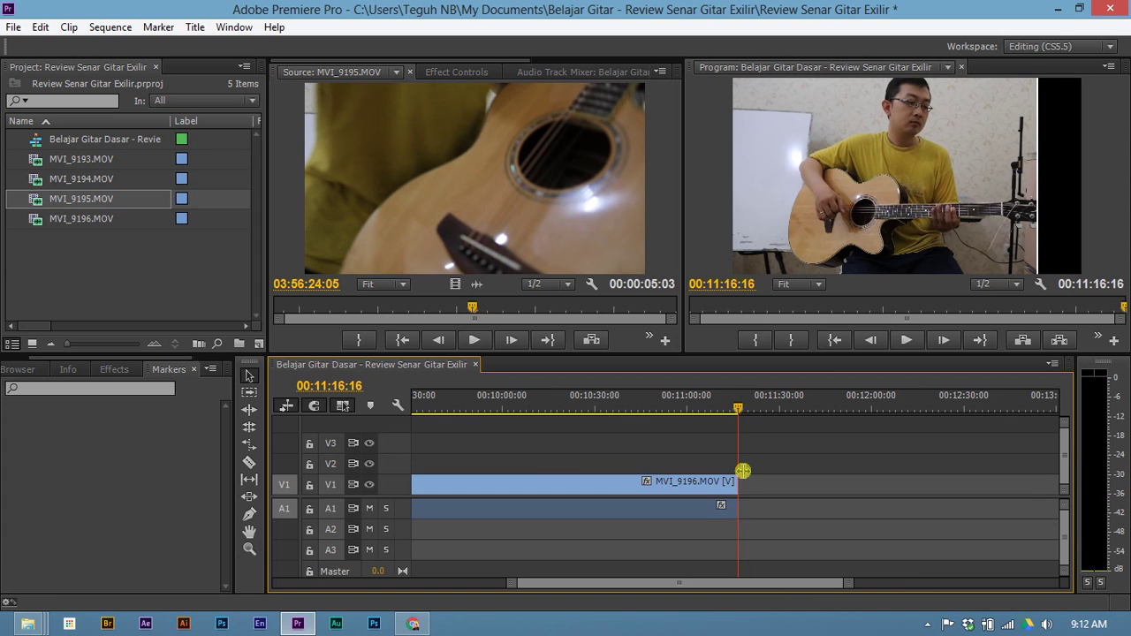
Select all three trimmed clips with their audio on the timeline, and clear the selection again.
key(z)
alt+click(654, 442)
alt+click(654, 442)
alt+click(654, 442)
key(v)
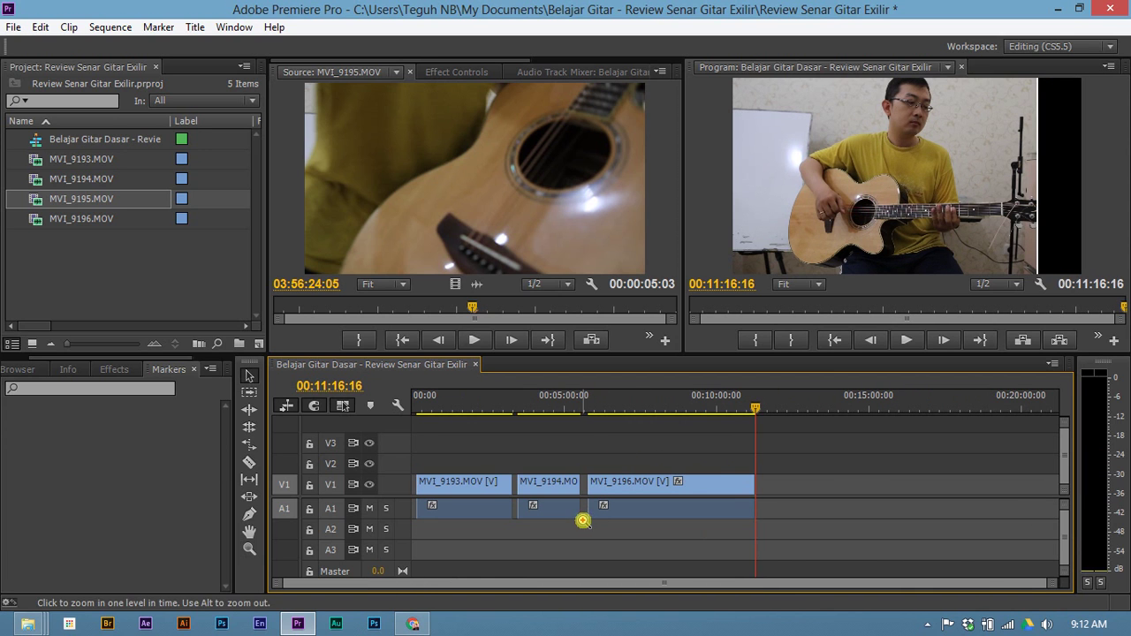
drag(473, 449, 702, 550)
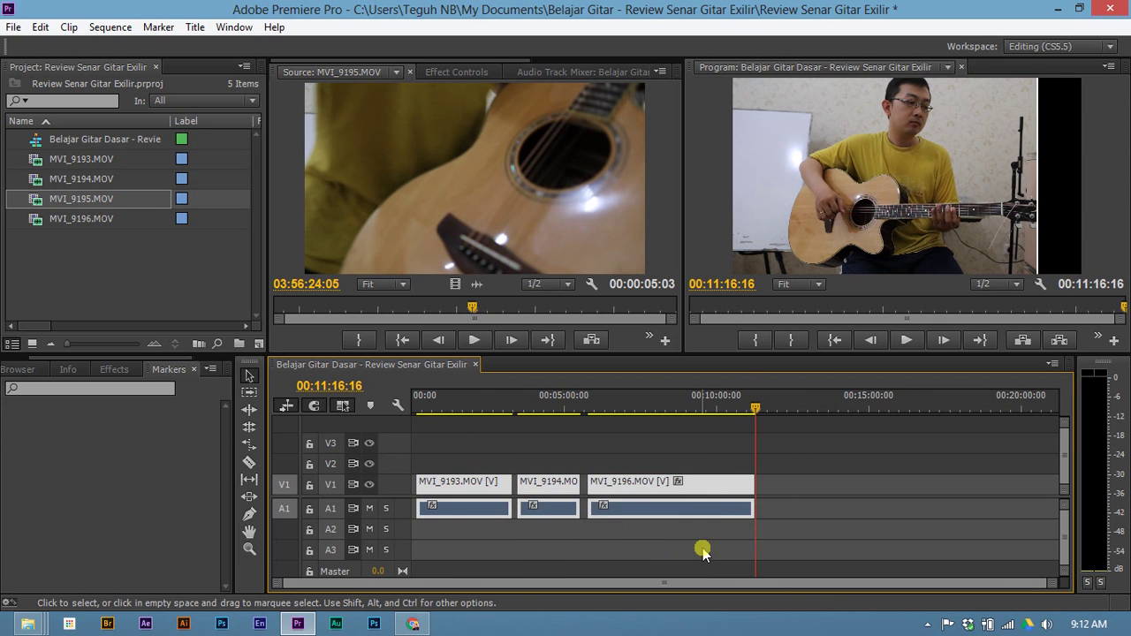
click(527, 543)
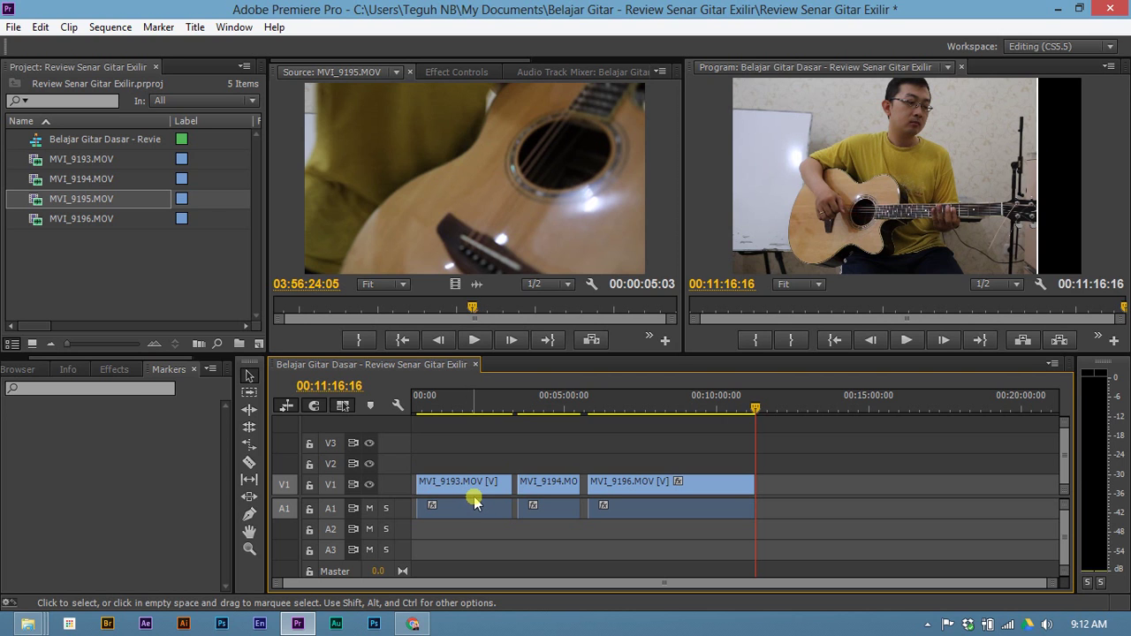
Select all clips from MVI_9193.MOV onward with Track Select and move them to the sequence start at 00:00:00:00.
key(a)
click(450, 487)
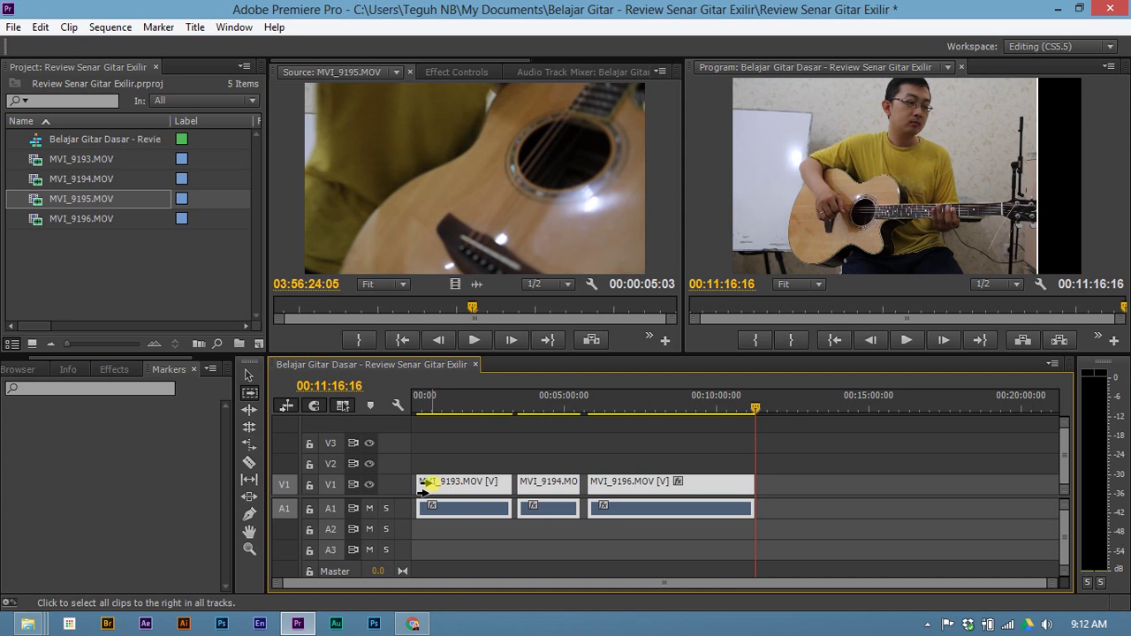
drag(426, 485, 418, 487)
click(424, 484)
click(424, 484)
click(424, 484)
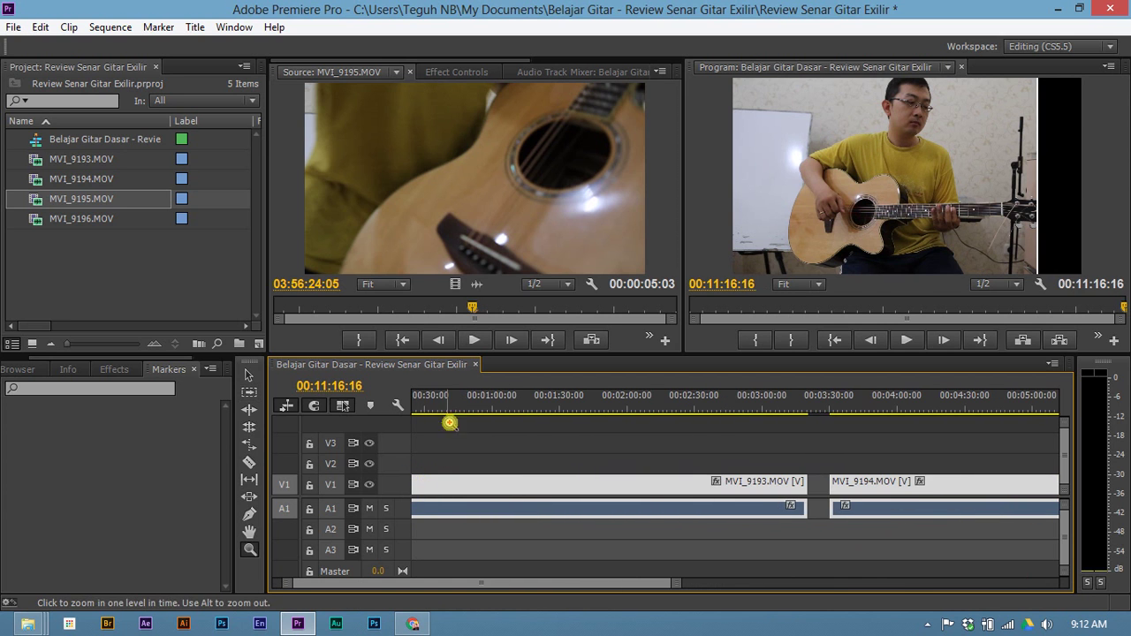
drag(438, 408, 191, 360)
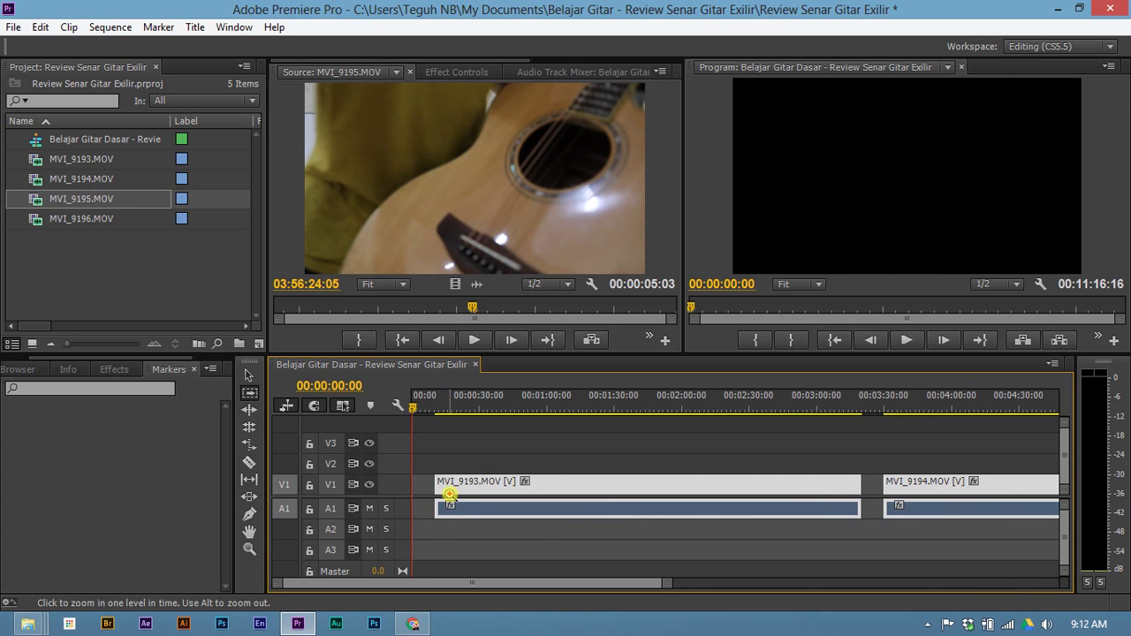
key(a)
drag(448, 495, 426, 494)
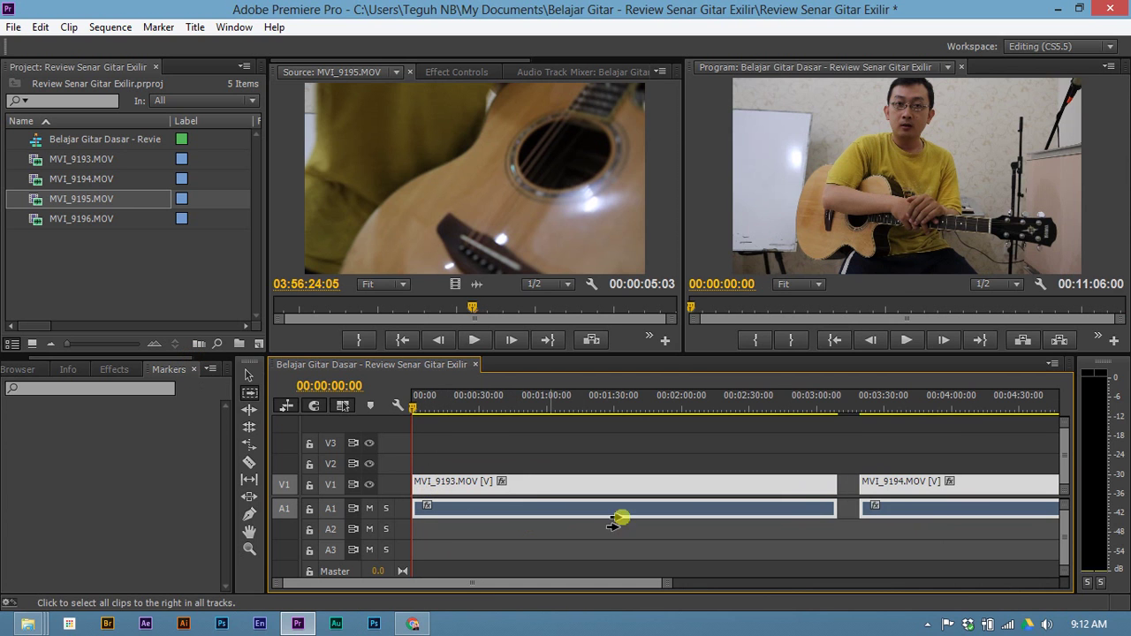
Select MVI_9194.MOV and everything after it with Track Select, and move them against the end of MVI_9193.MOV.
scroll(886, 500, down, 5)
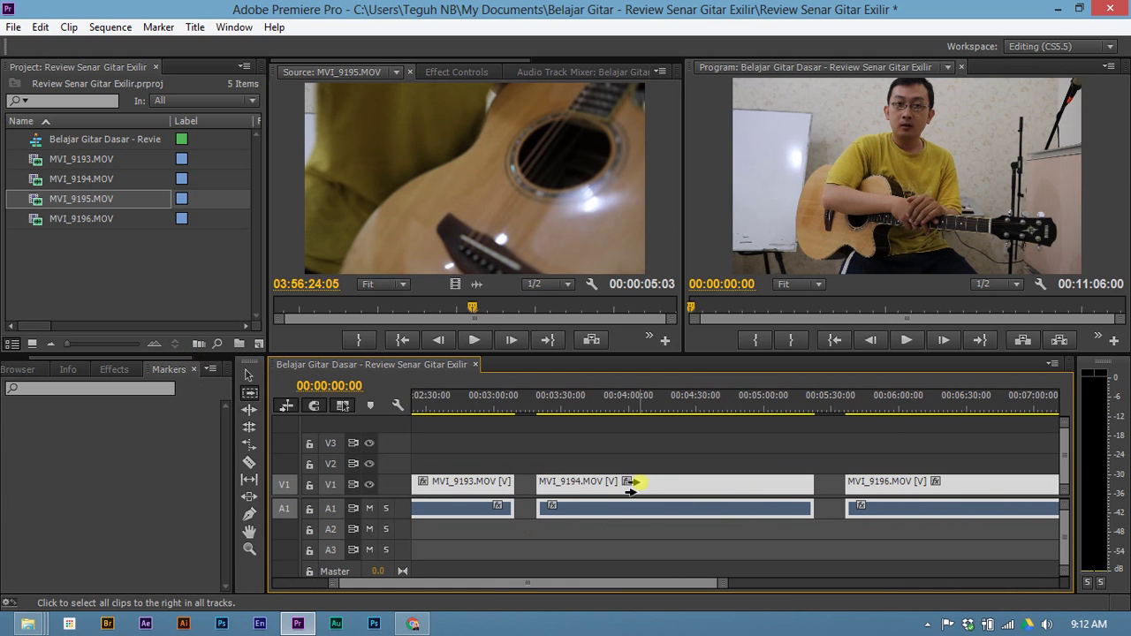
click(569, 487)
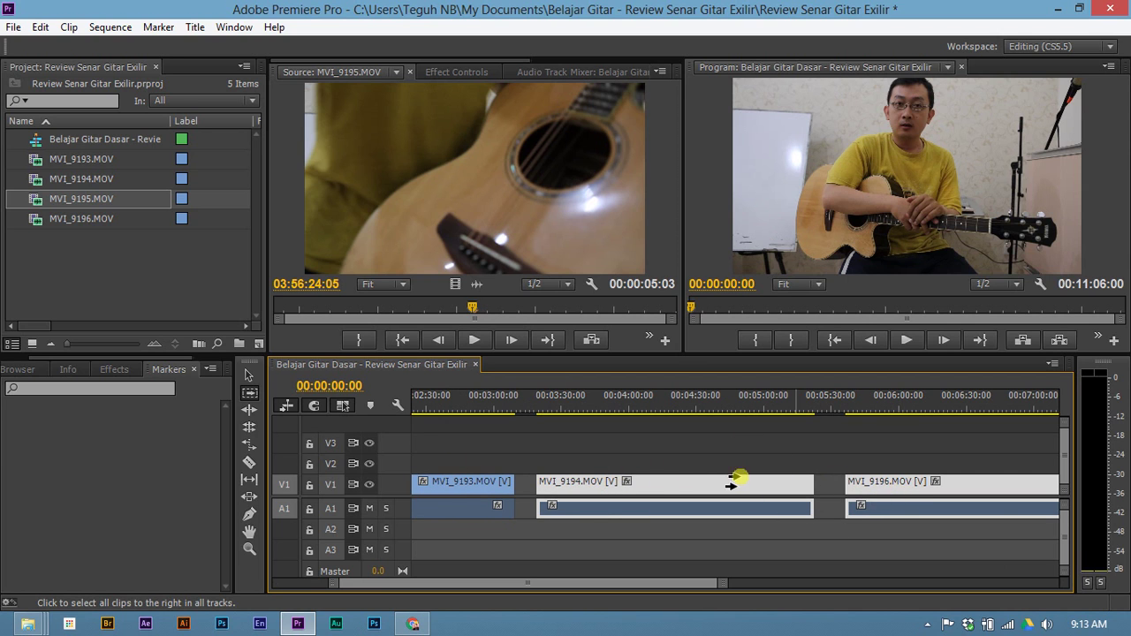
drag(583, 484, 561, 485)
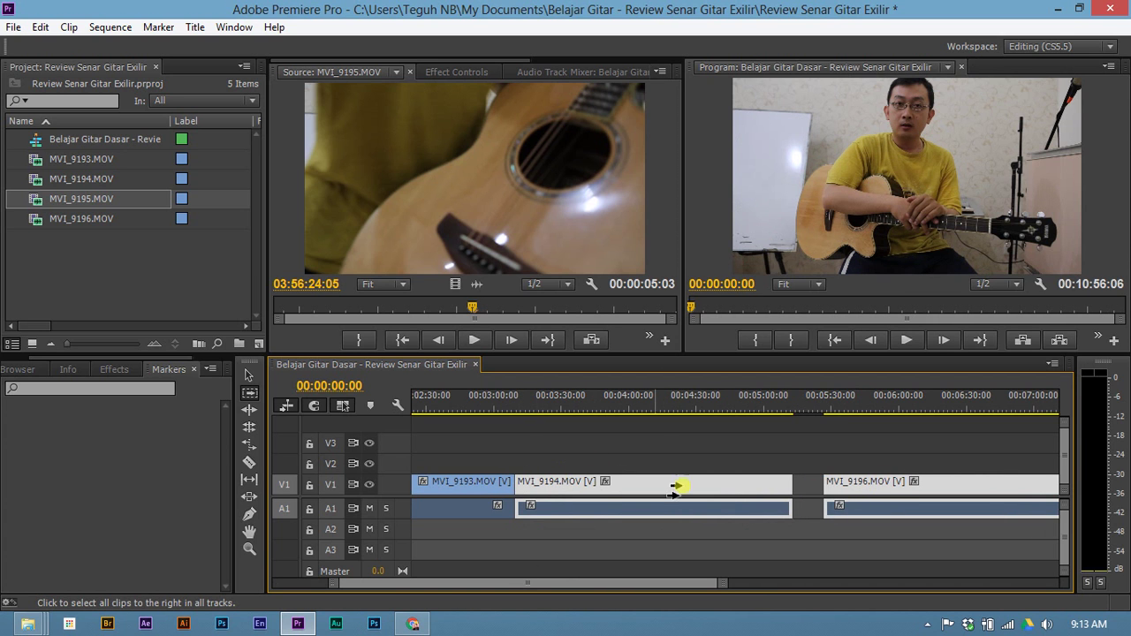
Move MVI_9196.MOV against the end of MVI_9194.MOV to close the remaining gap.
drag(855, 485, 840, 486)
scroll(703, 457, up, 2)
scroll(704, 456, down, 4)
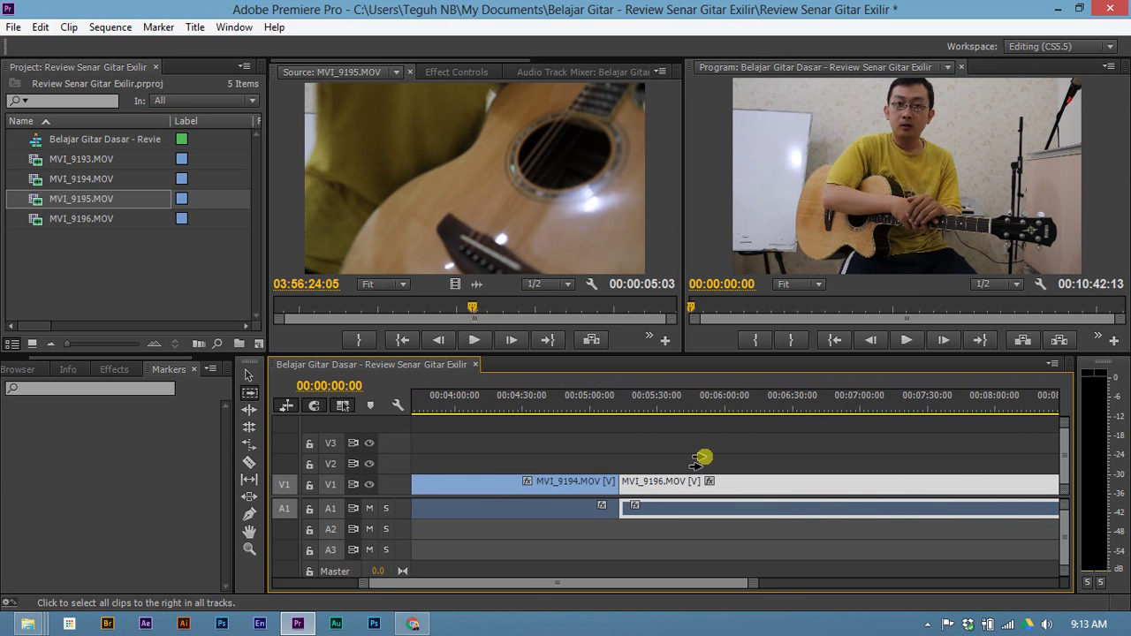
scroll(698, 465, up, 4)
key(z)
alt+click(709, 462)
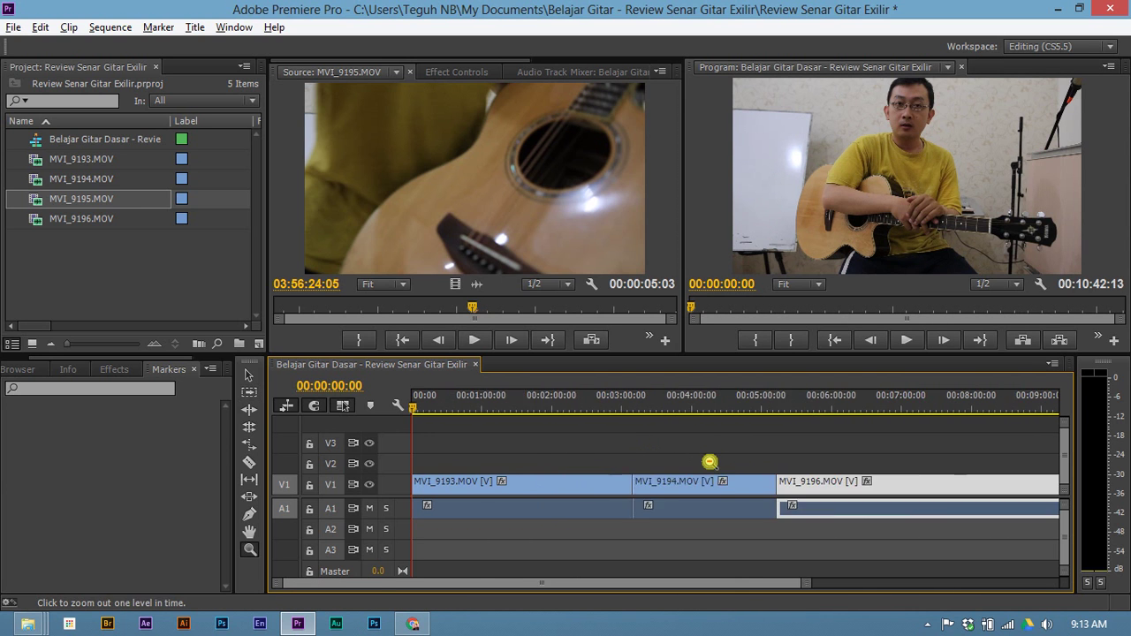
Play back the opening seconds of MVI_9193.MOV from the start of the sequence.
alt+click(708, 462)
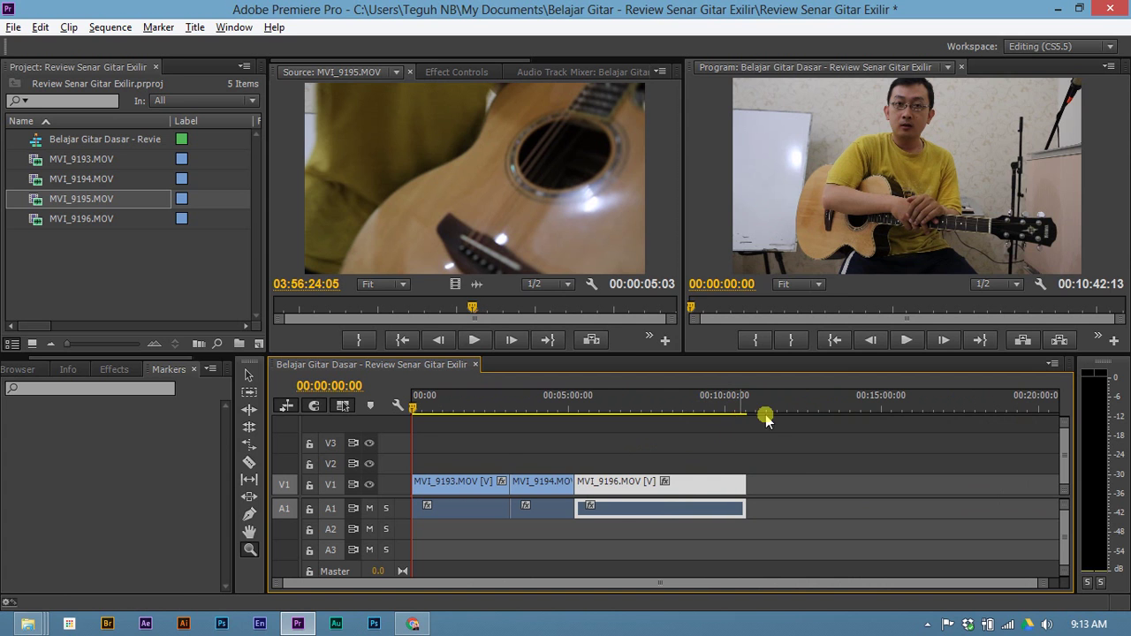
click(480, 453)
scroll(496, 450, up, 1)
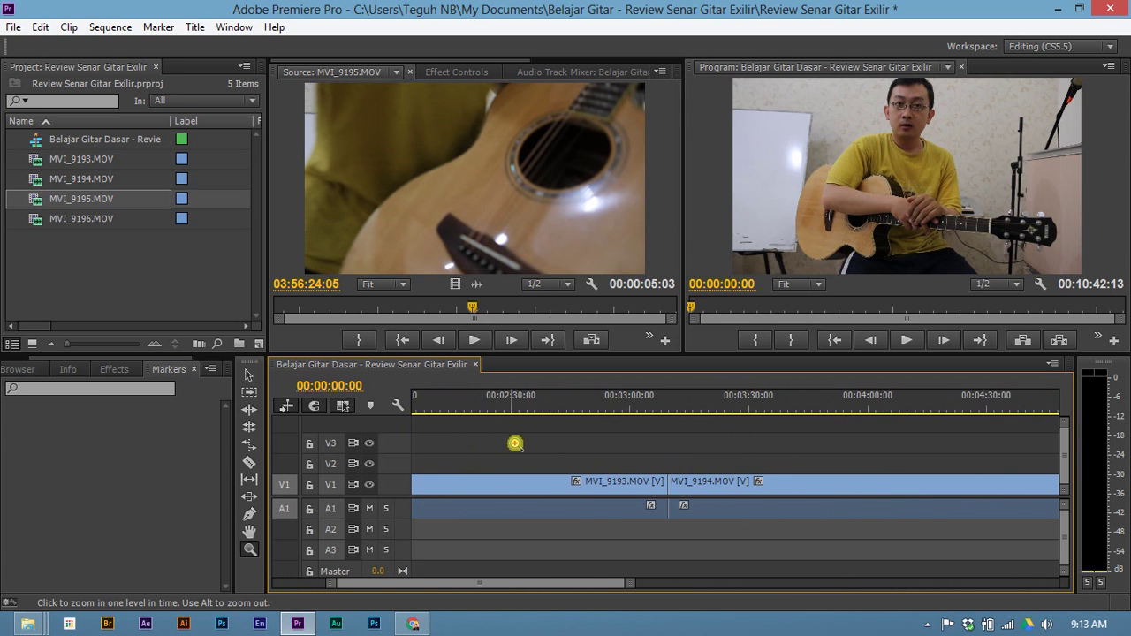
scroll(521, 446, up, 5)
key(v)
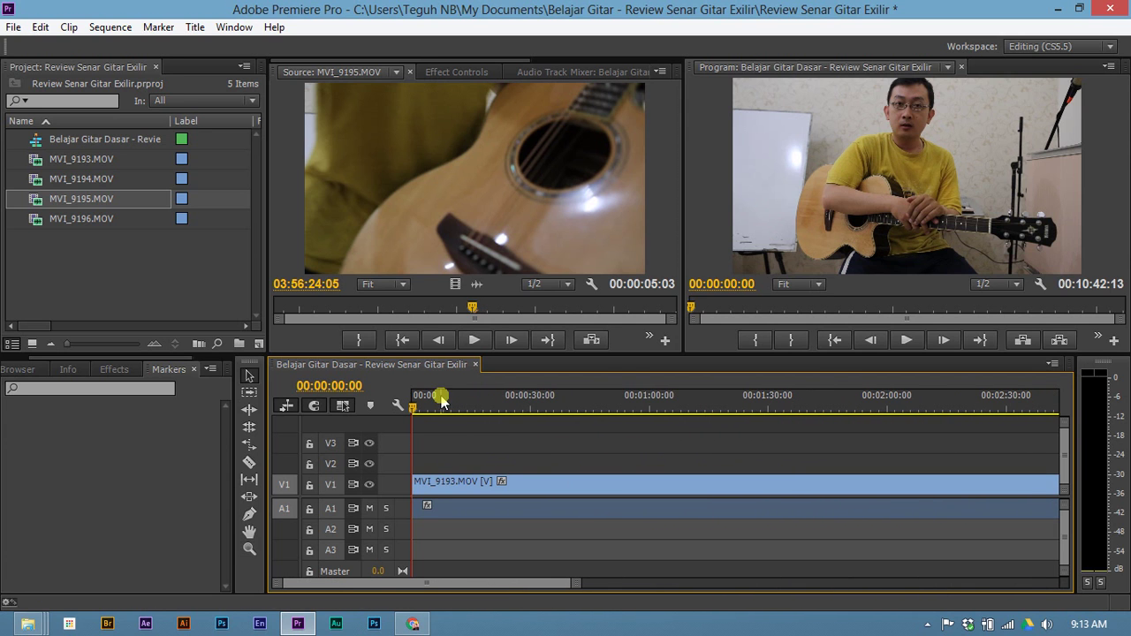
drag(420, 402, 408, 403)
key(space)
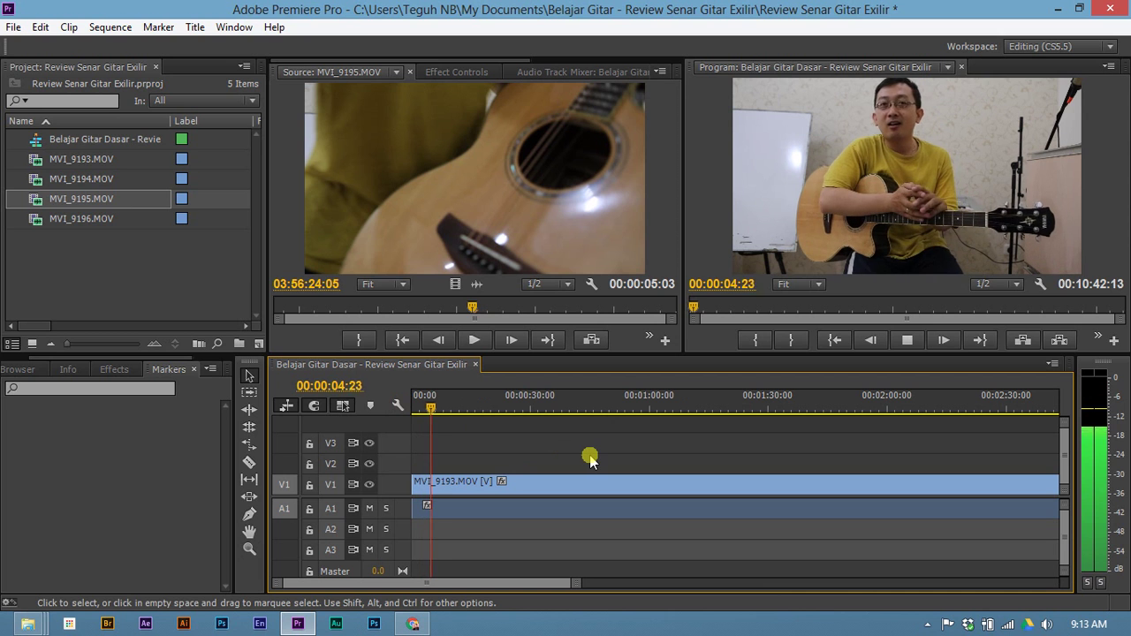
key(space)
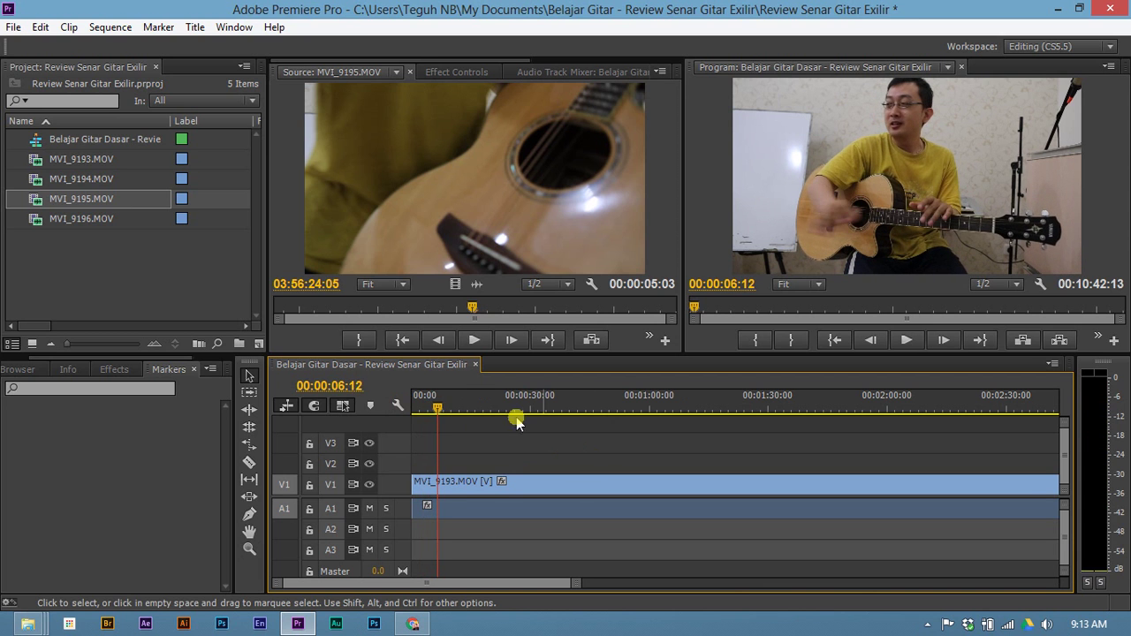
Review MVI_9193.MOV between about 00:01:27 and 00:01:40 for a section to cut.
drag(445, 404, 752, 462)
key(space)
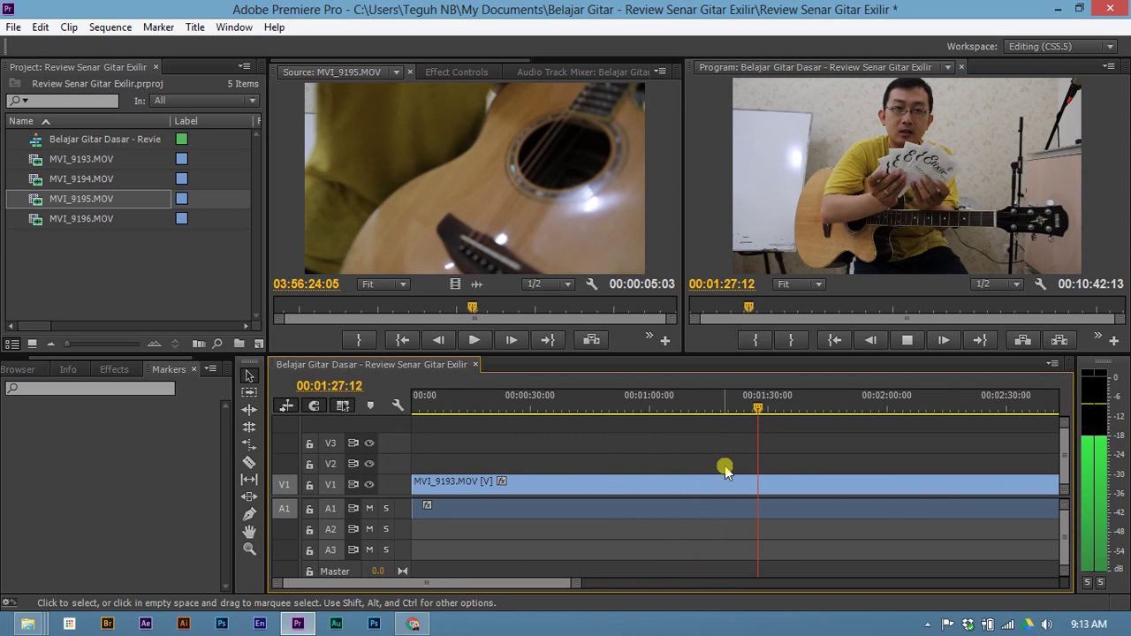
key(space)
scroll(724, 465, down, 3)
scroll(499, 404, up, 3)
key(space)
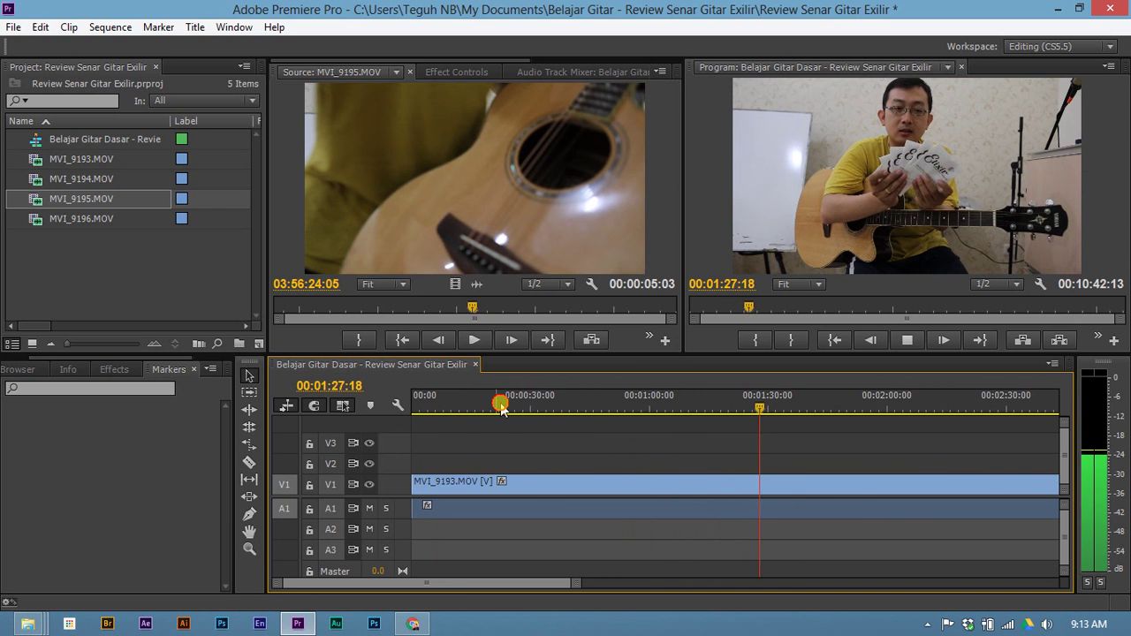
drag(502, 405, 806, 457)
key(space)
scroll(787, 462, down, 4)
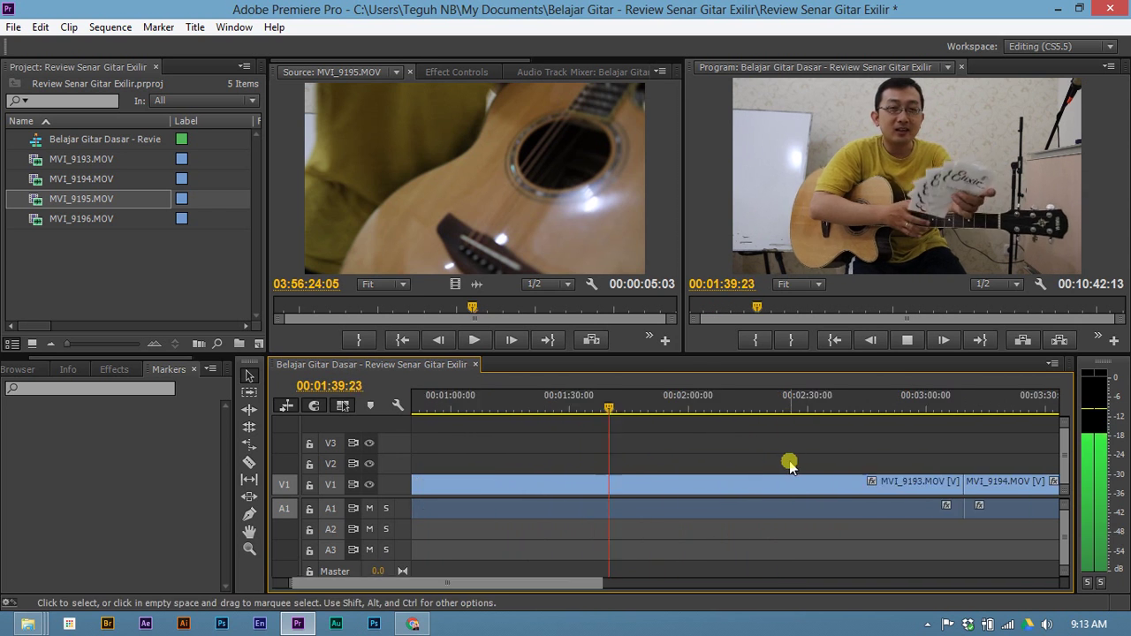
key(space)
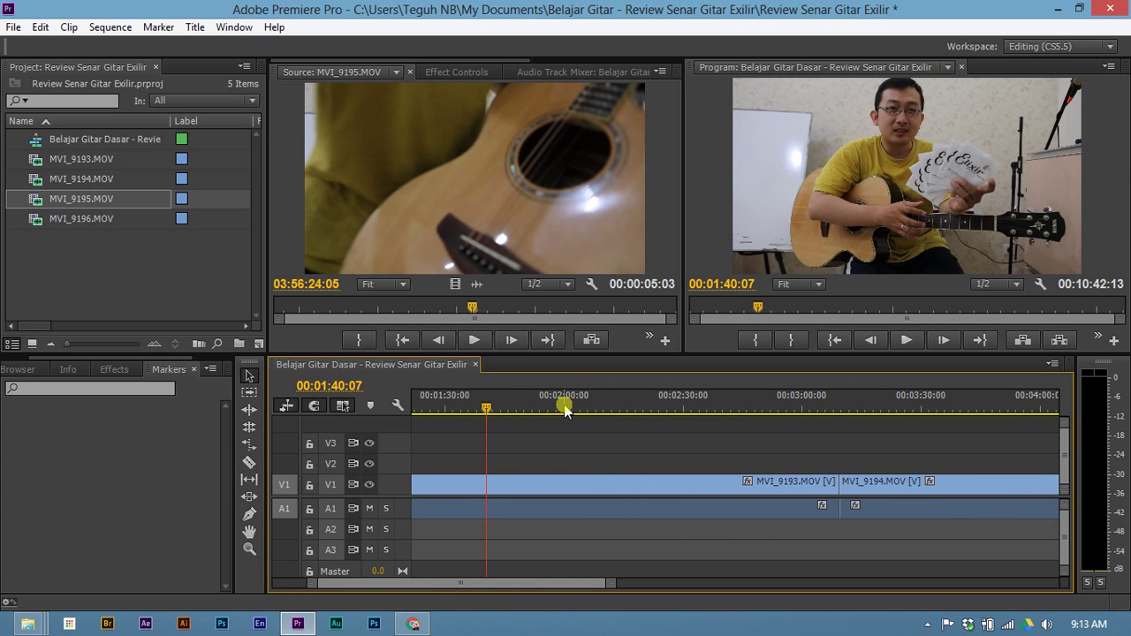
Locate the start of the unwanted section in MVI_9193.MOV and split the clip at 00:01:52:09 with the Razor.
click(565, 409)
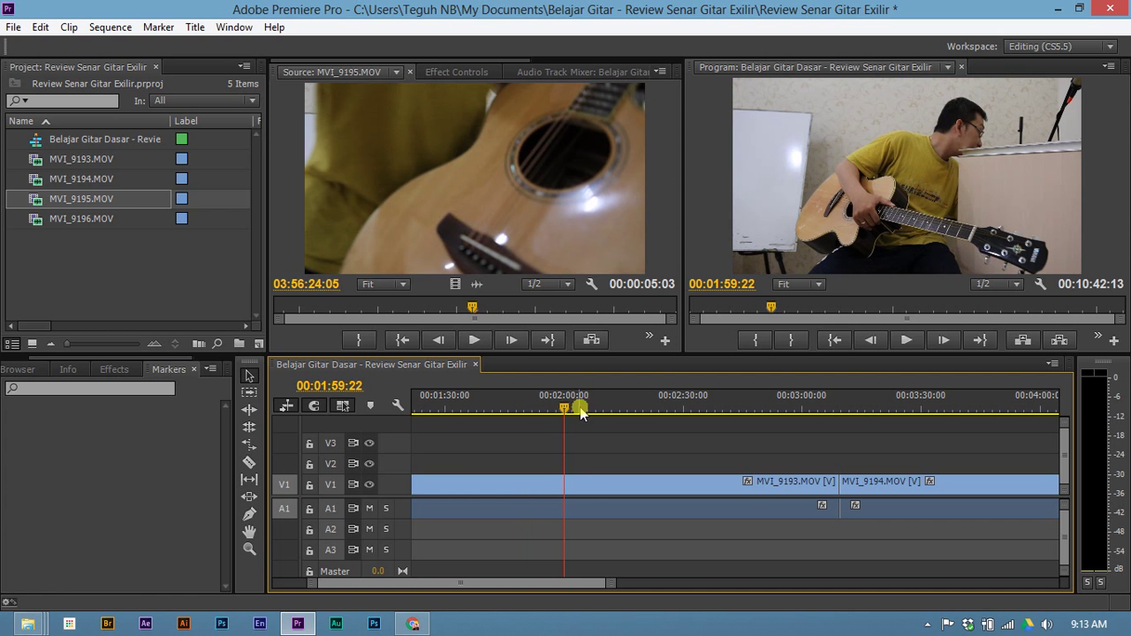
drag(570, 411, 524, 412)
key(space)
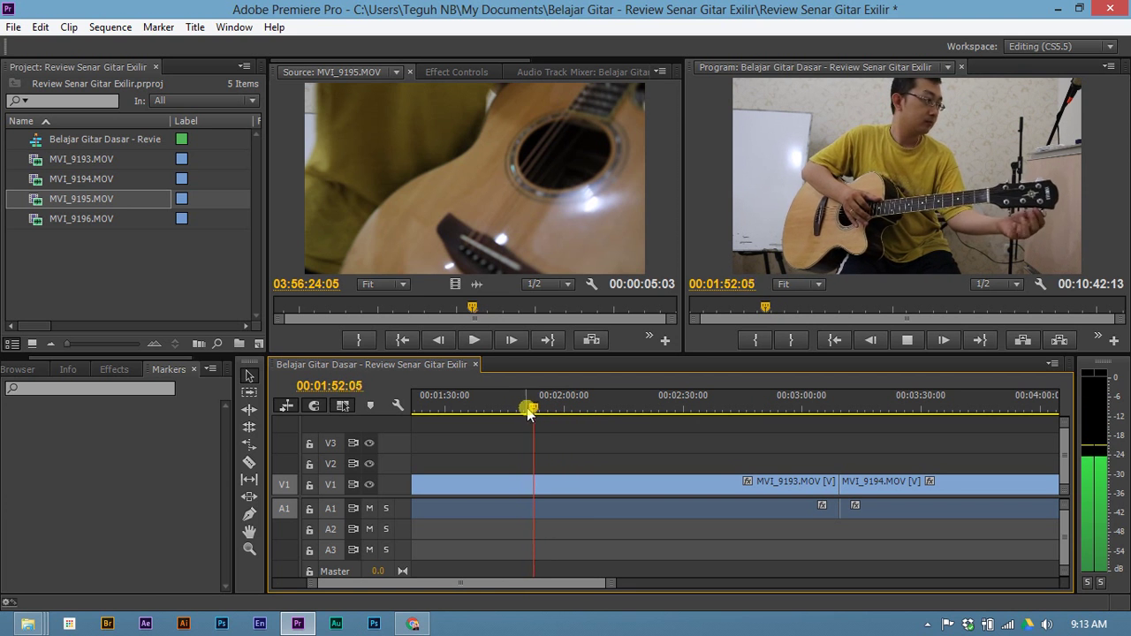
key(space)
key(c)
click(535, 486)
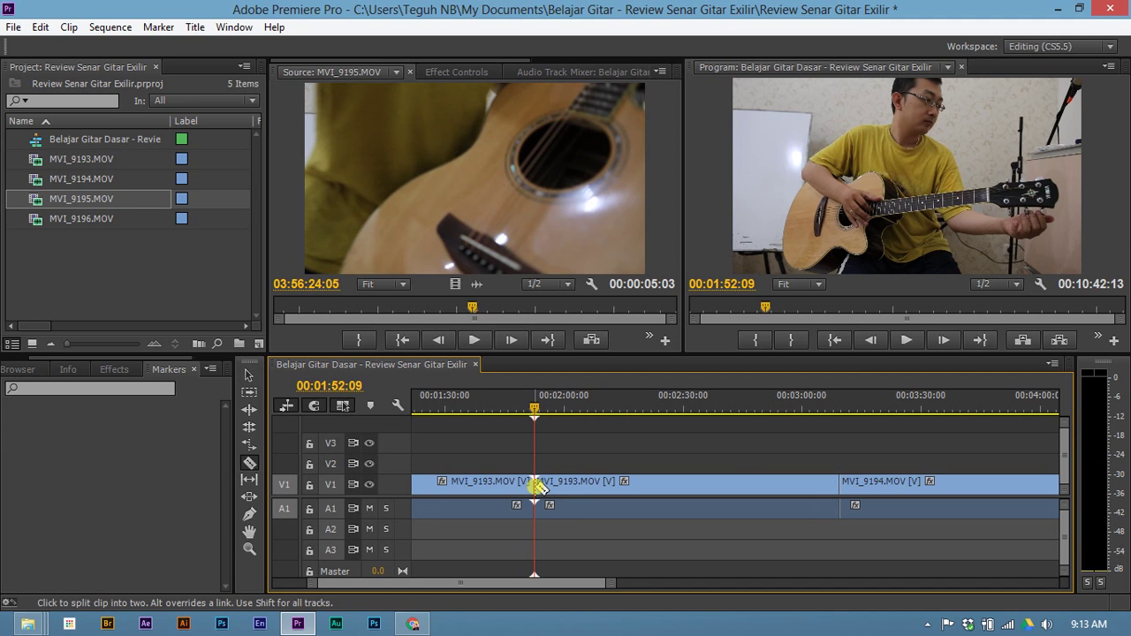
key(v)
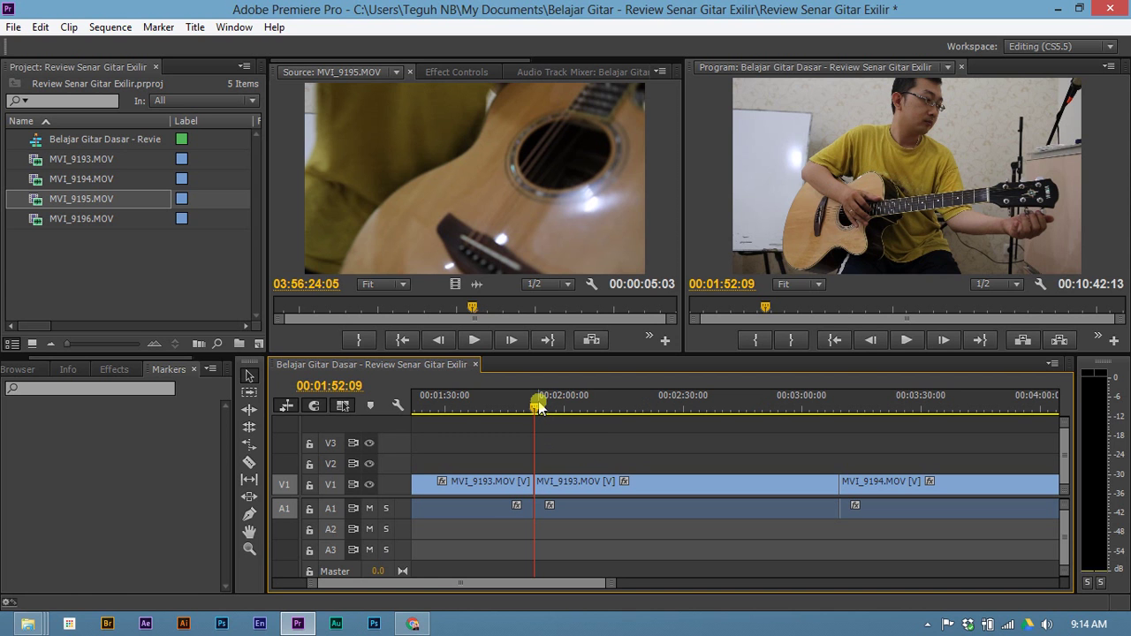
Find the end of the unwanted section and split MVI_9193.MOV at 00:02:20:16.
drag(535, 409, 631, 412)
key(space)
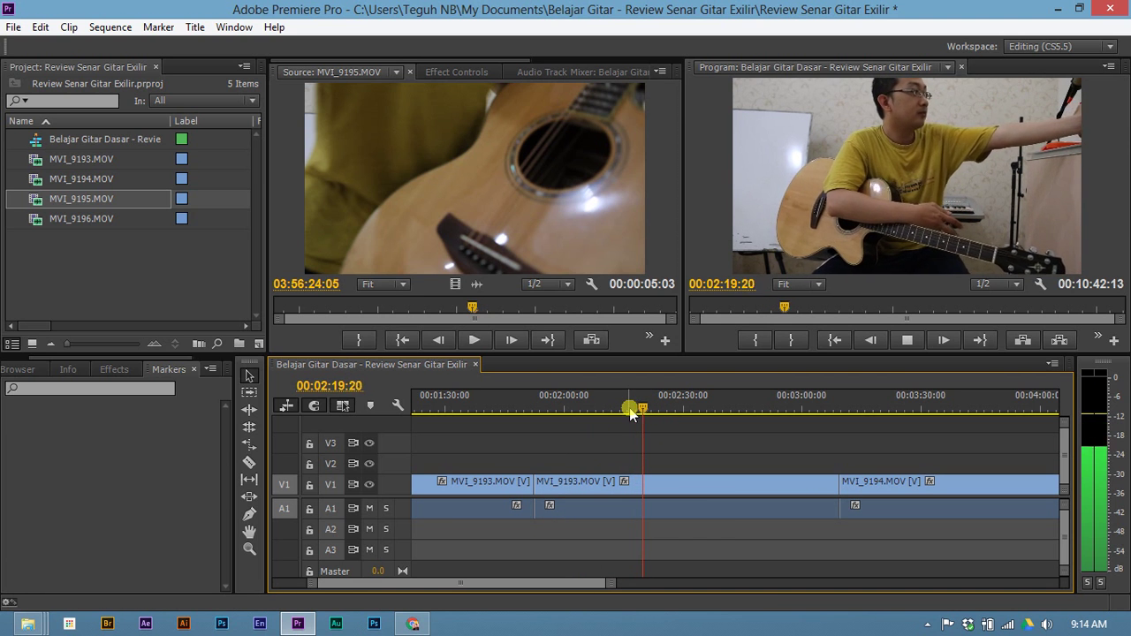
key(space)
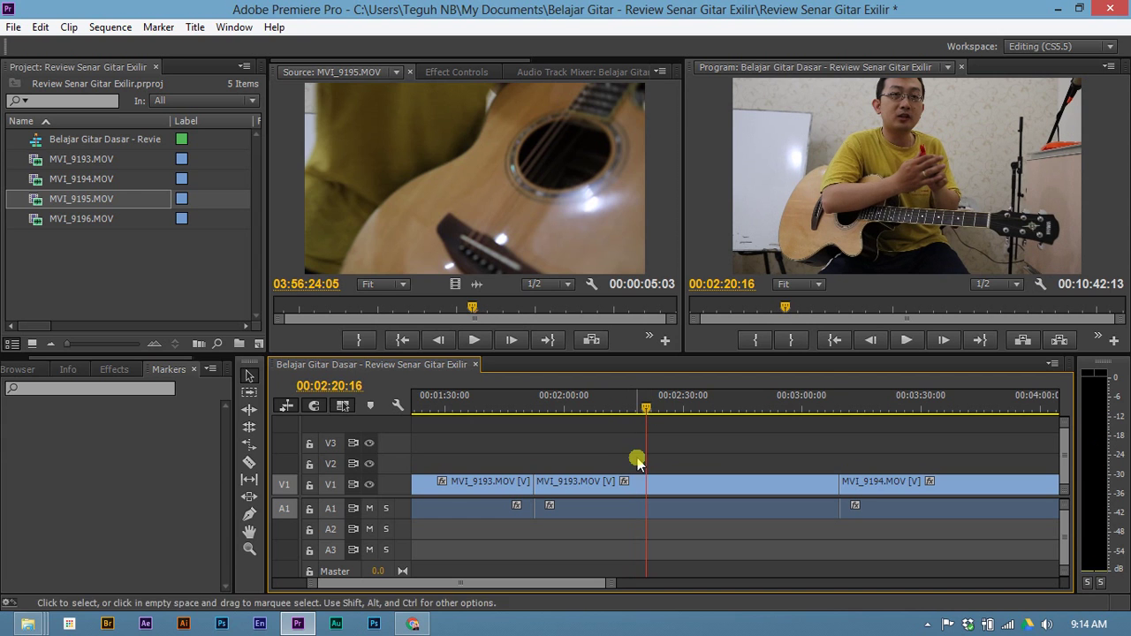
key(c)
click(648, 483)
key(v)
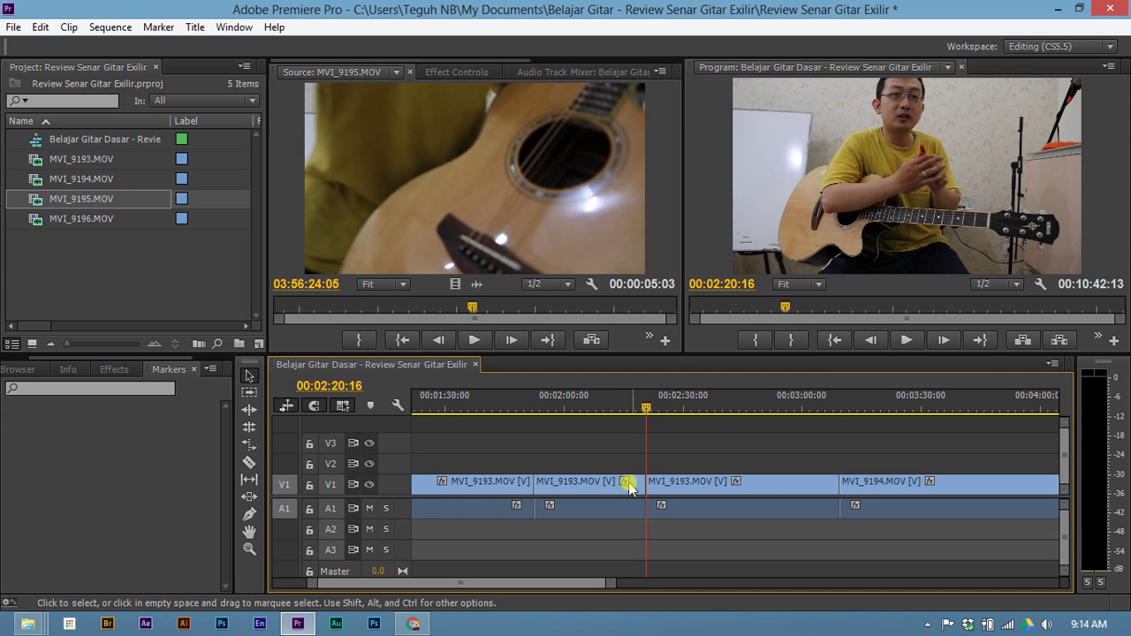
Delete the middle MVI_9193.MOV segment between the two cuts and move all following clips back to close the gap.
click(625, 481)
click(592, 482)
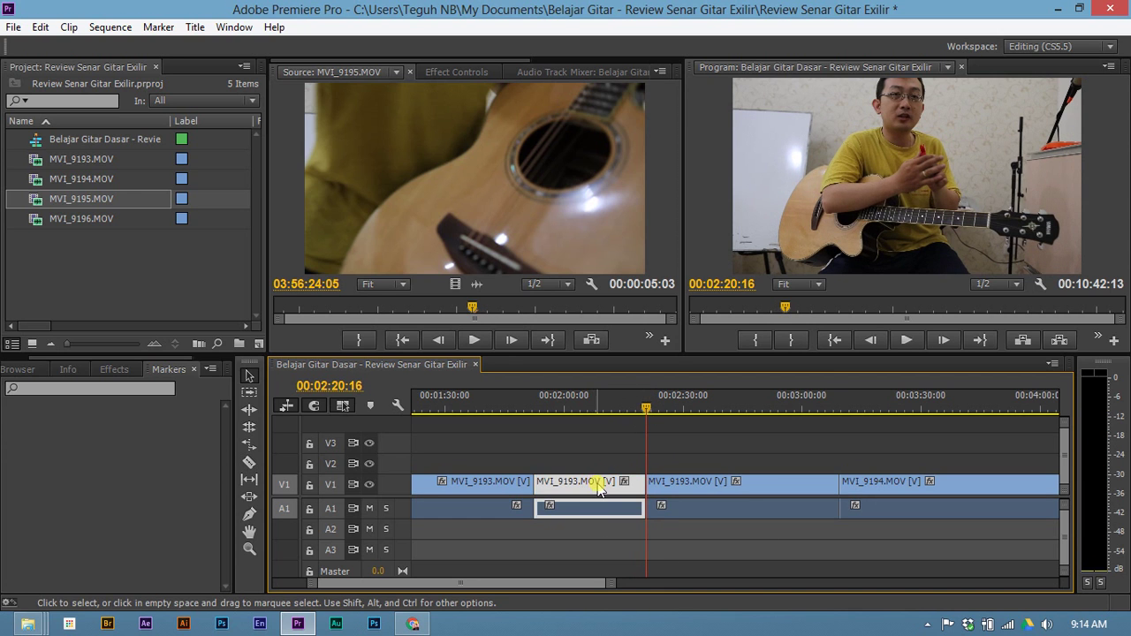
key(Delete)
drag(670, 483, 579, 484)
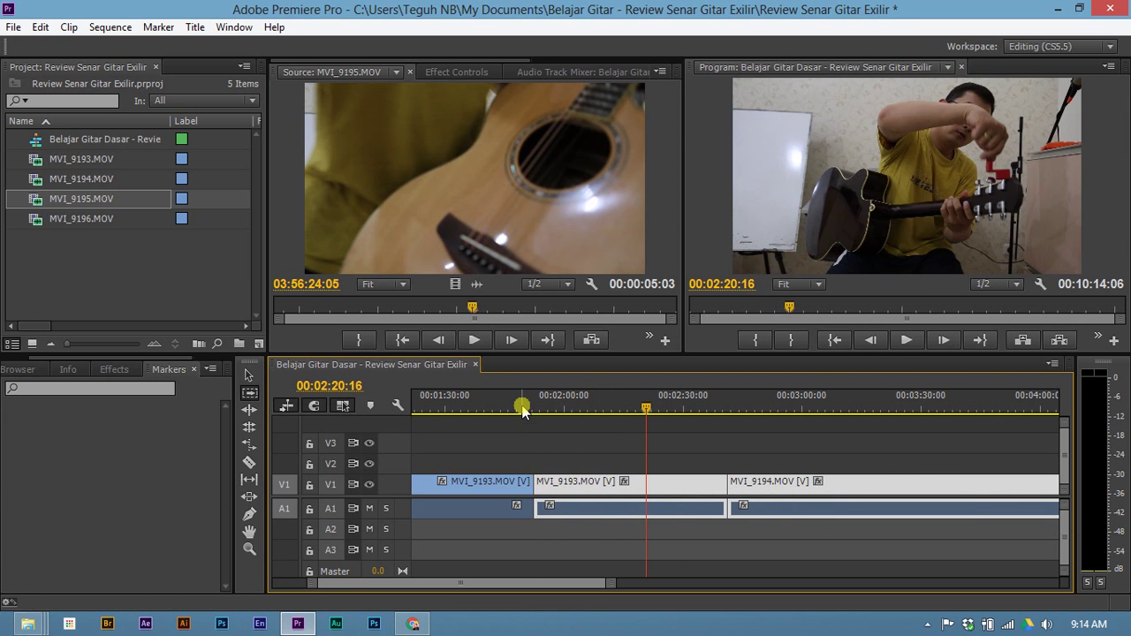
Play through the second MVI_9193.MOV segment and split it at 00:02:06:14, where the string winding is under way.
drag(522, 404, 724, 416)
key(space)
key(space)
drag(554, 412, 592, 417)
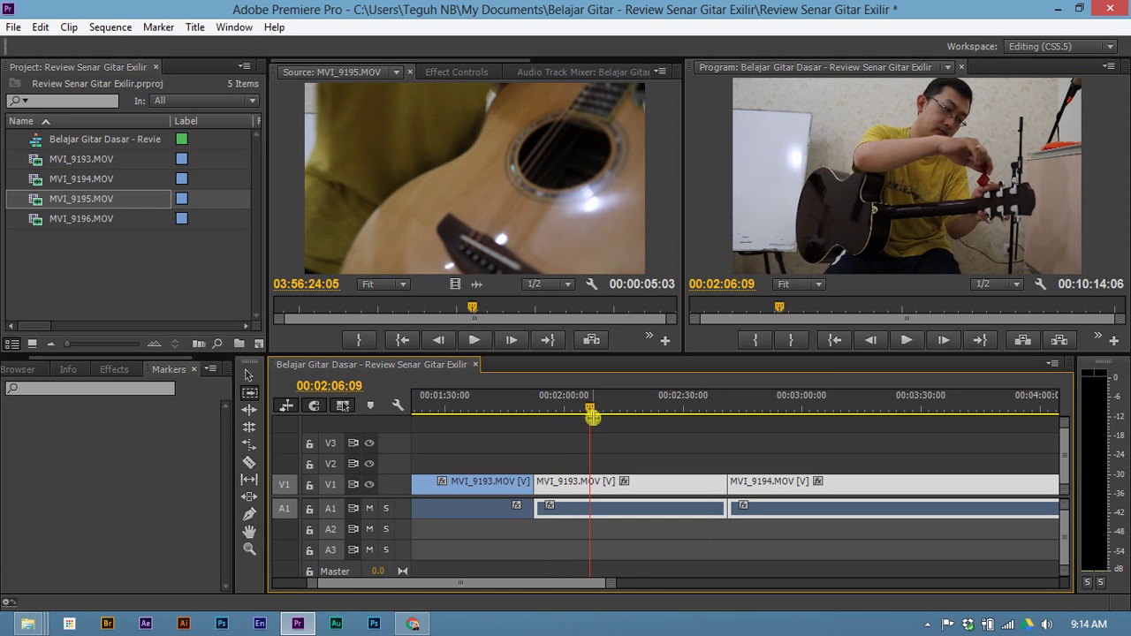
key(c)
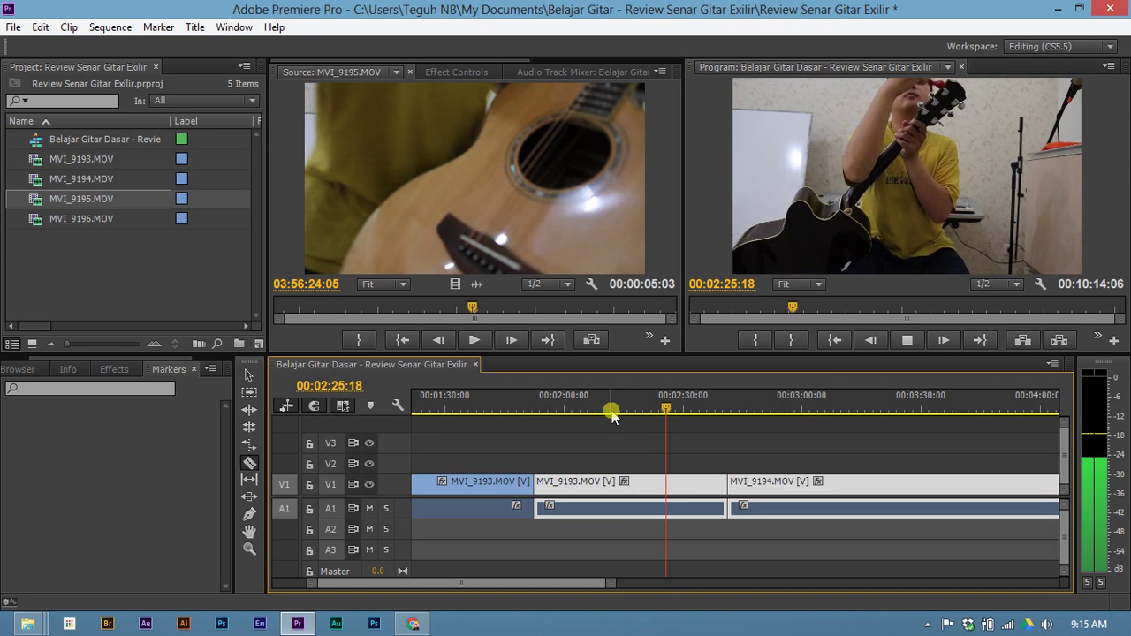
key(space)
drag(608, 411, 580, 415)
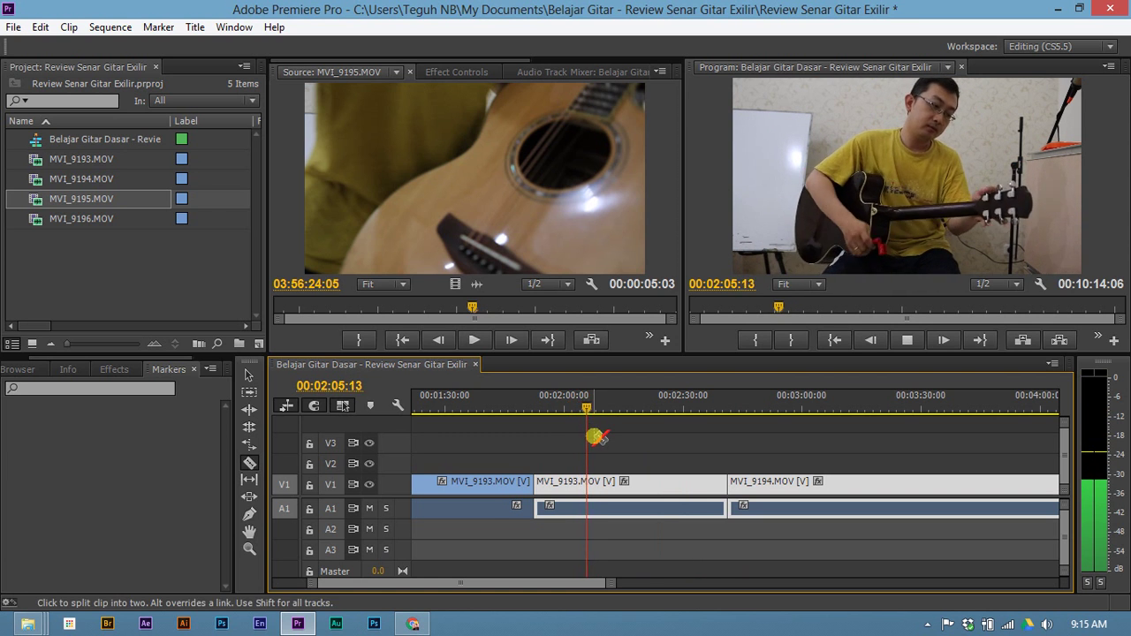
key(space)
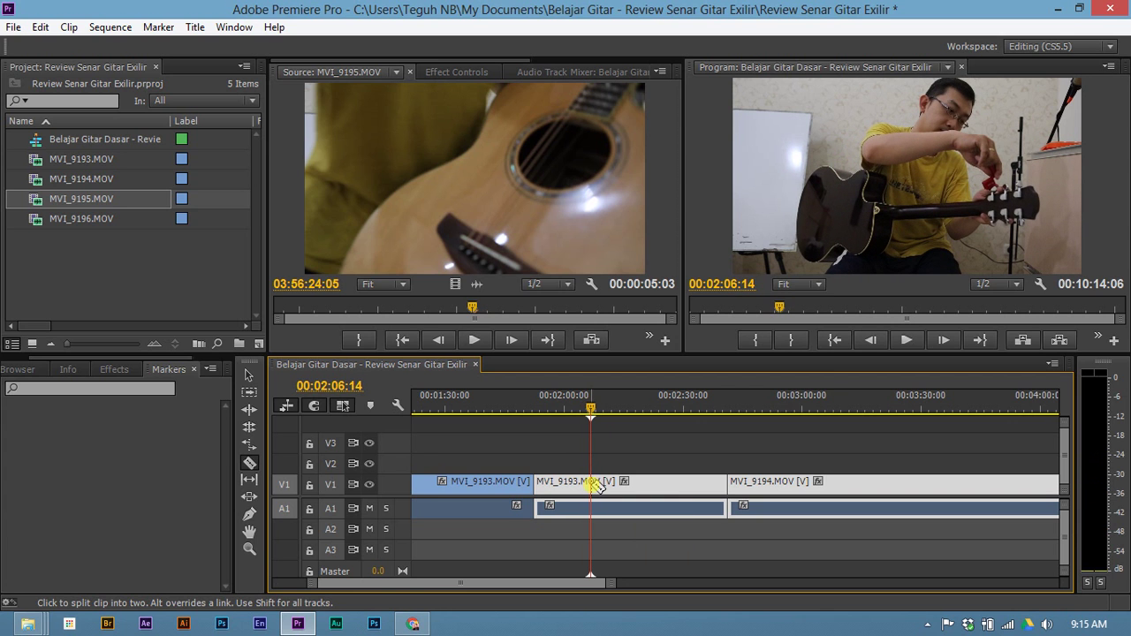
click(591, 485)
key(v)
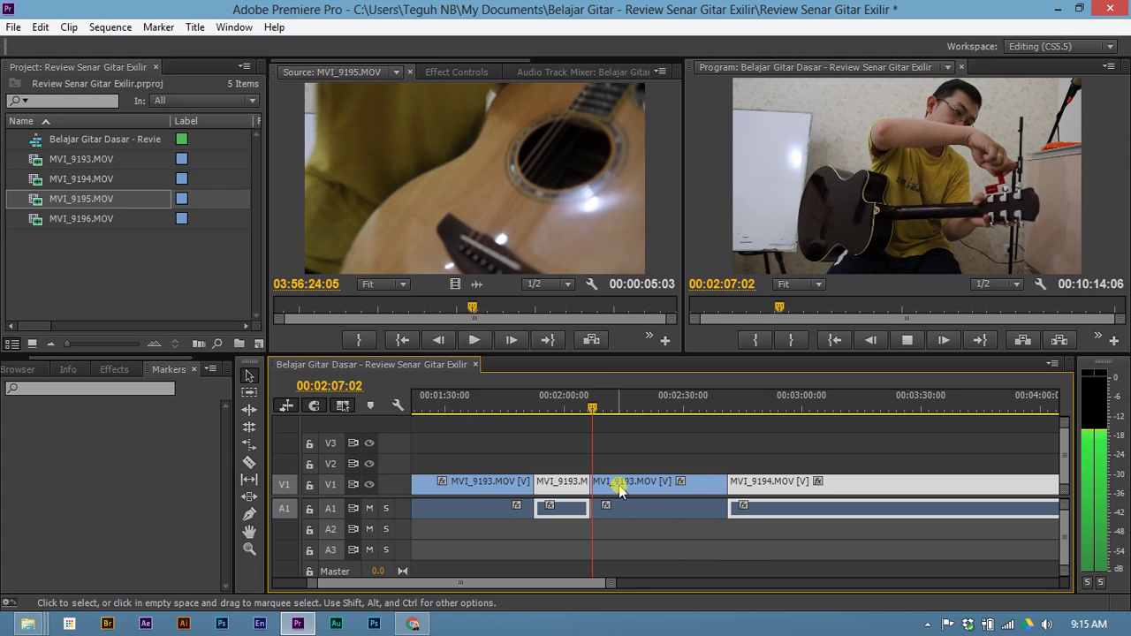
Select the MVI_9193.MOV segment after the 00:02:06:14 cut and mark its range with in and out points.
key(space)
click(619, 487)
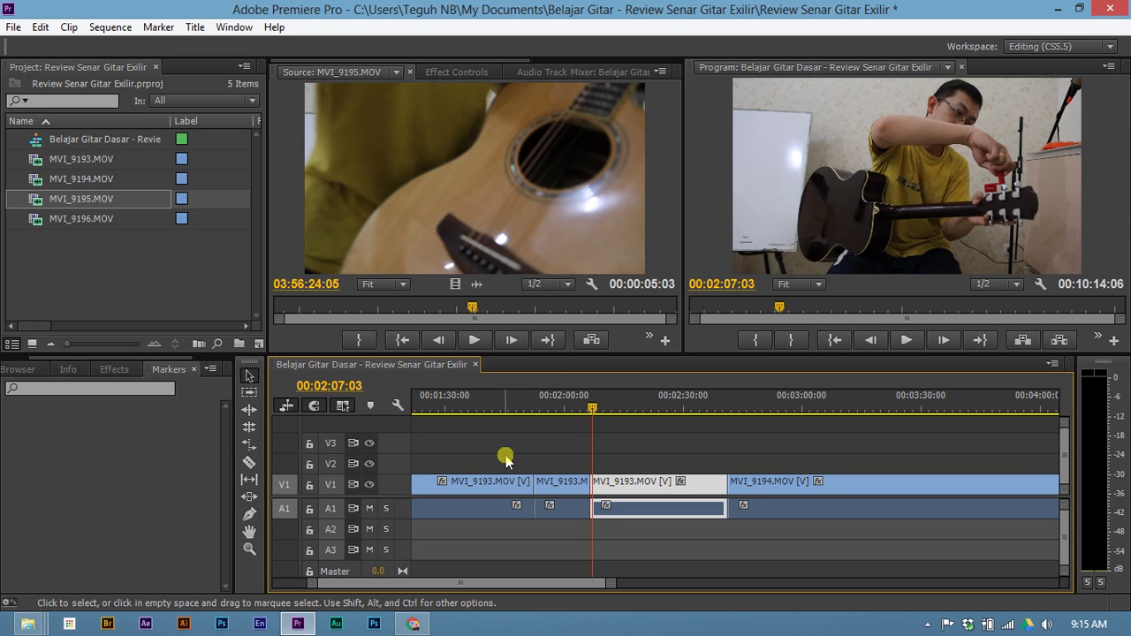
key(r)
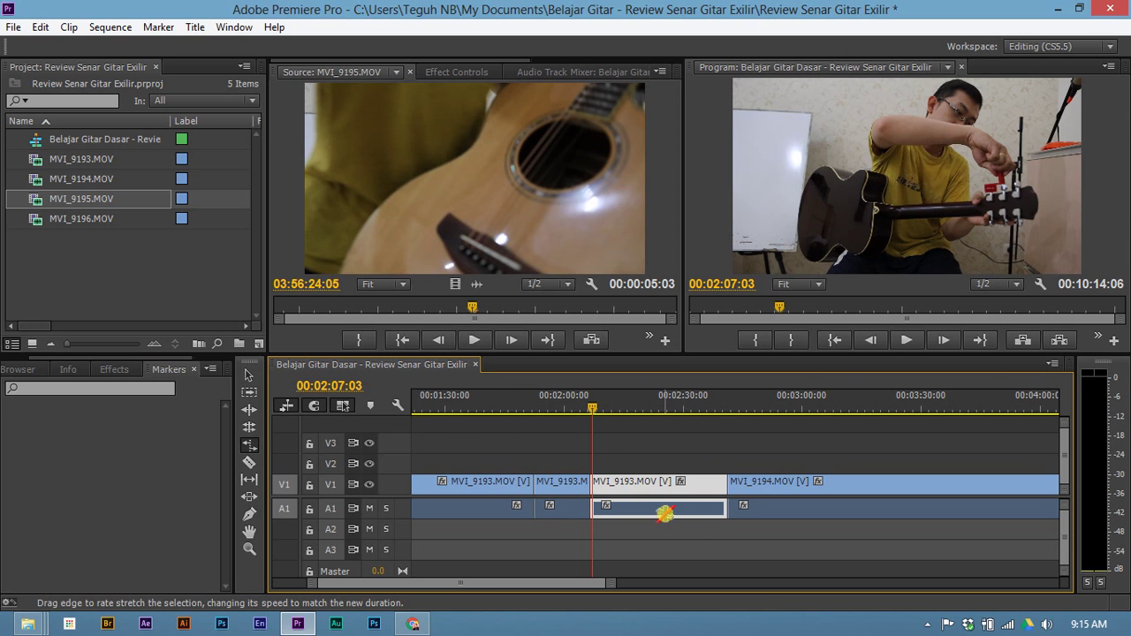
key(v)
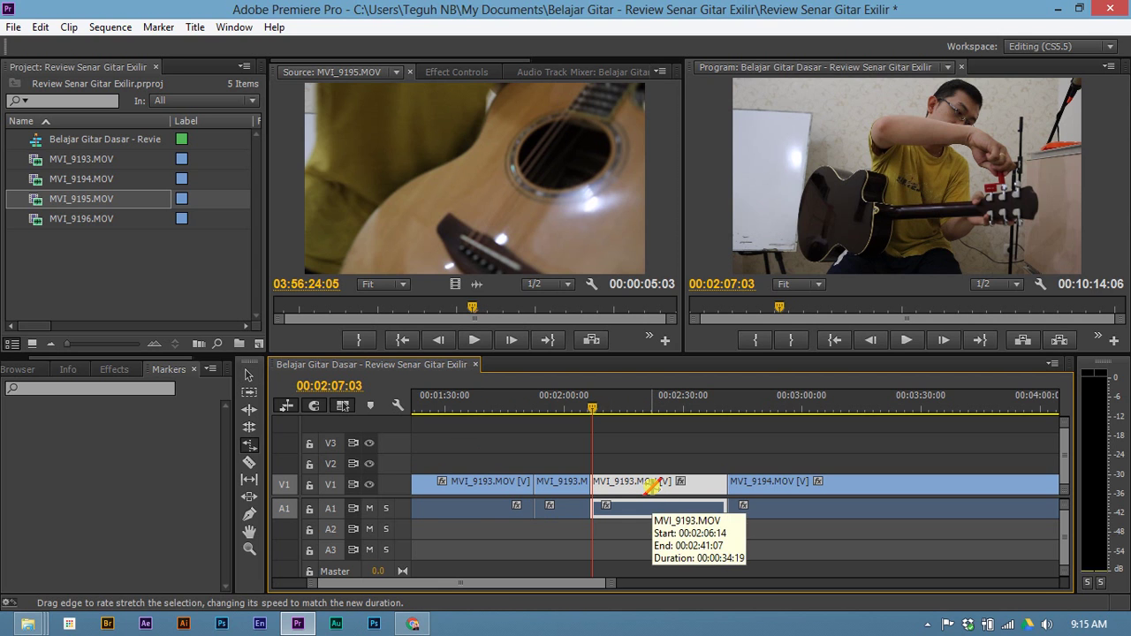
key(x)
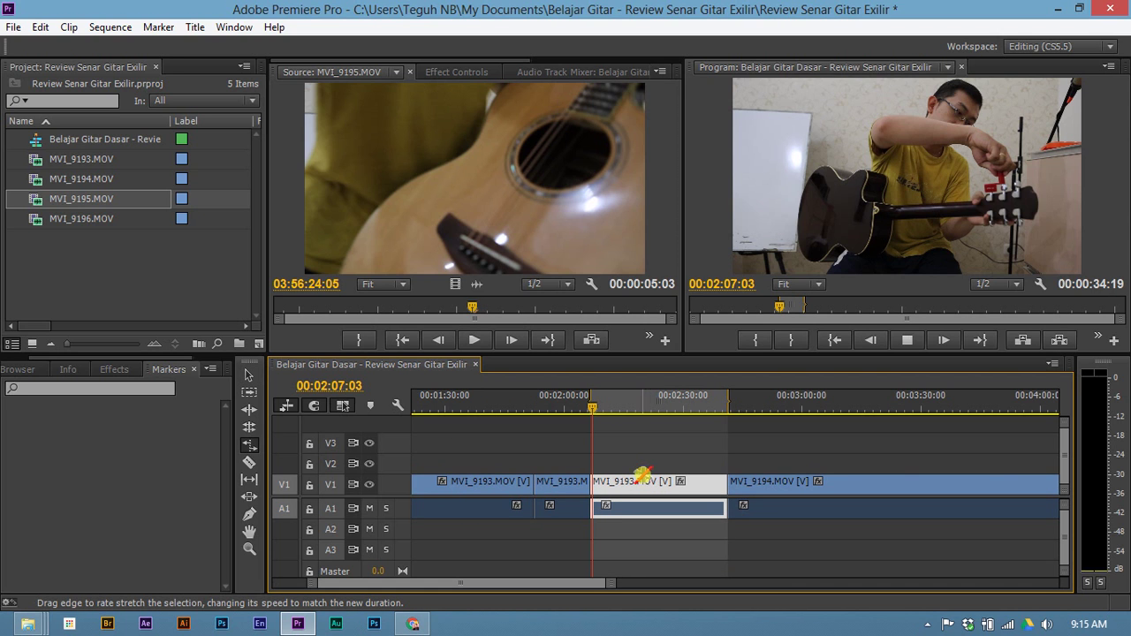
key(space)
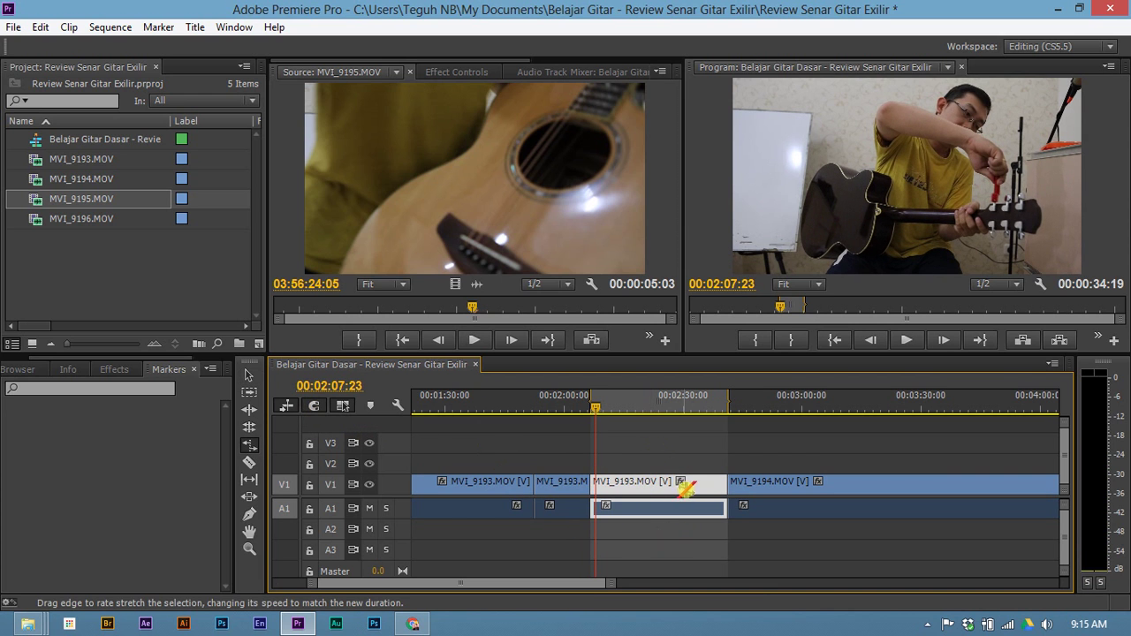
Open the marked MVI_9193.MOV segment in the Source monitor and play it briefly.
key(v)
key(space)
double_click(710, 496)
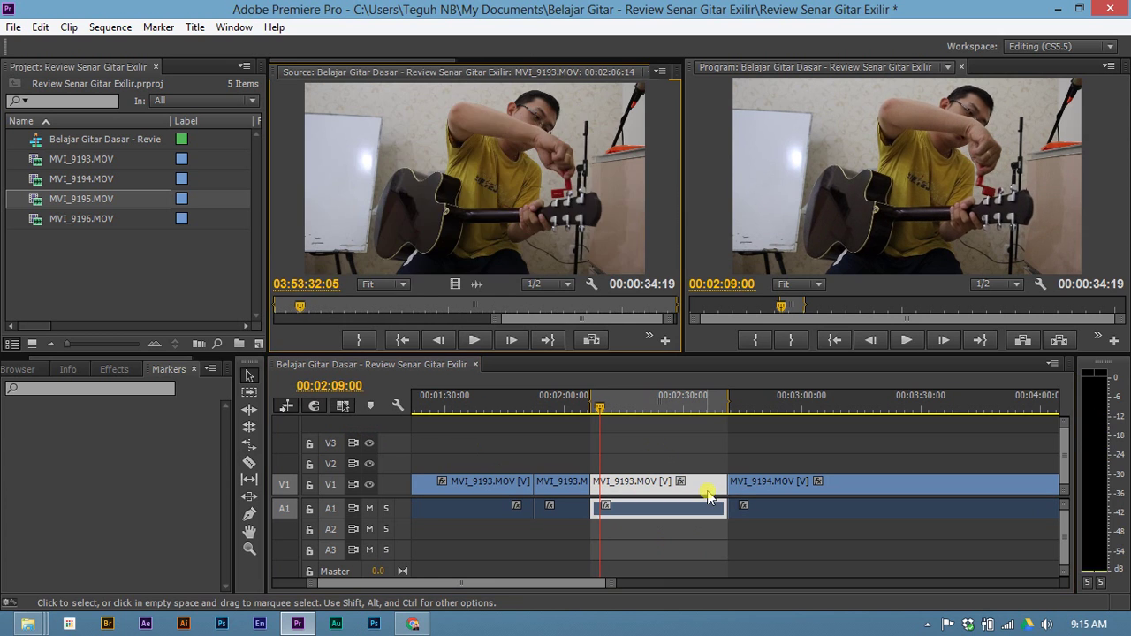
key(space)
key(space)
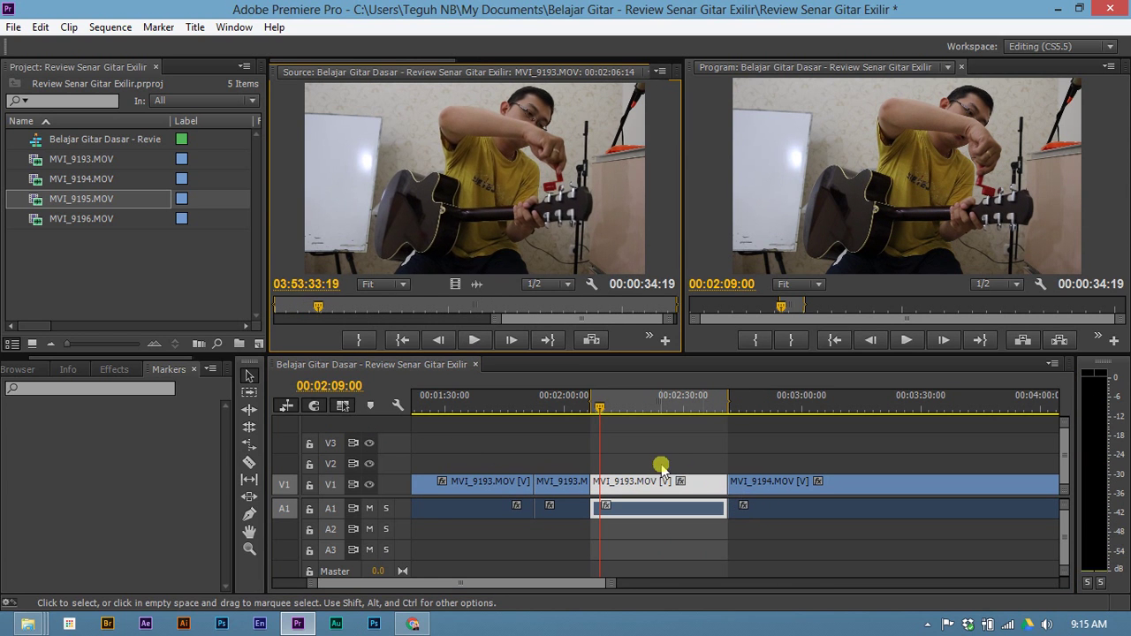
Move MVI_9194.MOV and everything after it about 13 seconds later with Track Select to open a gap.
click(759, 486)
key(a)
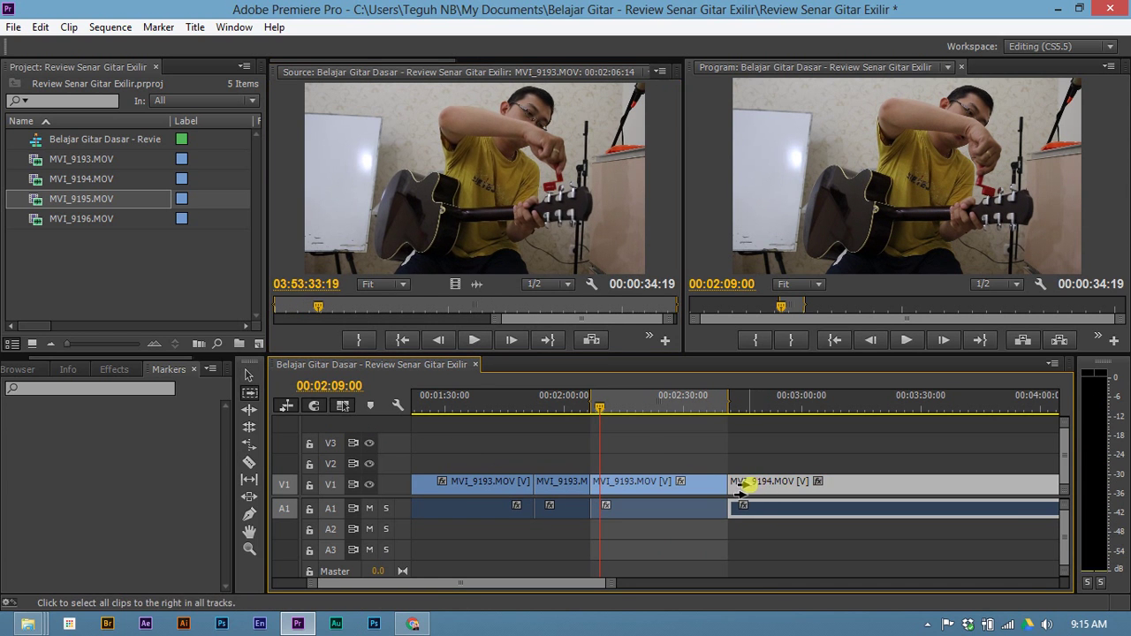
drag(747, 487, 798, 488)
key(v)
click(661, 449)
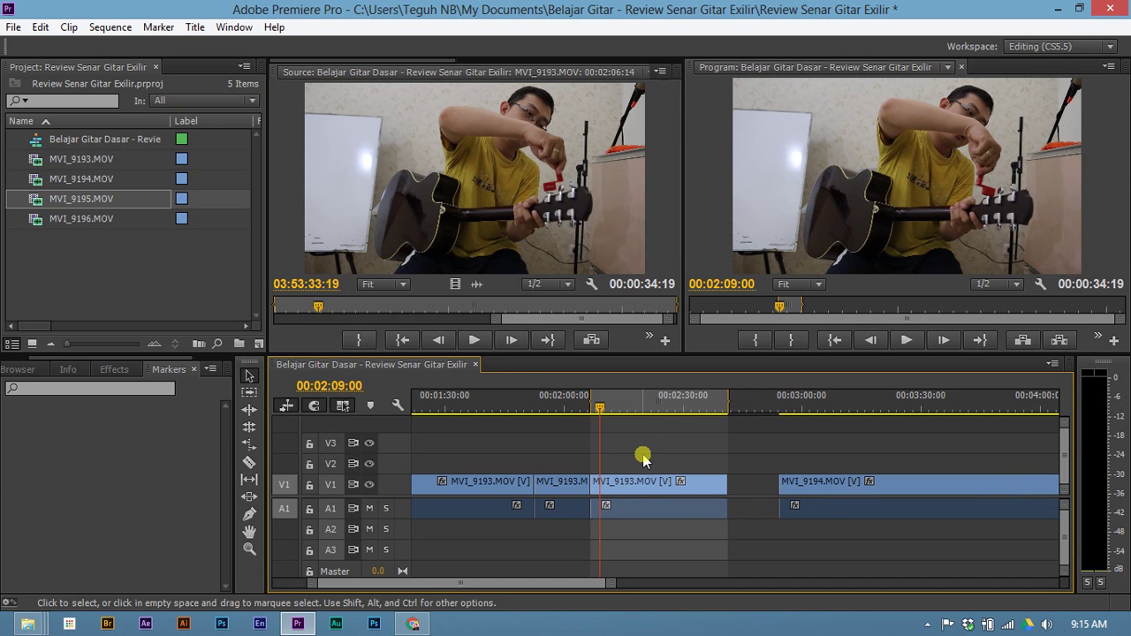
Move the last MVI_9193.MOV segment to 00:02:15:24, speed it up by rate-stretching its start to 00:02:39:14, and preview it.
drag(642, 495, 694, 493)
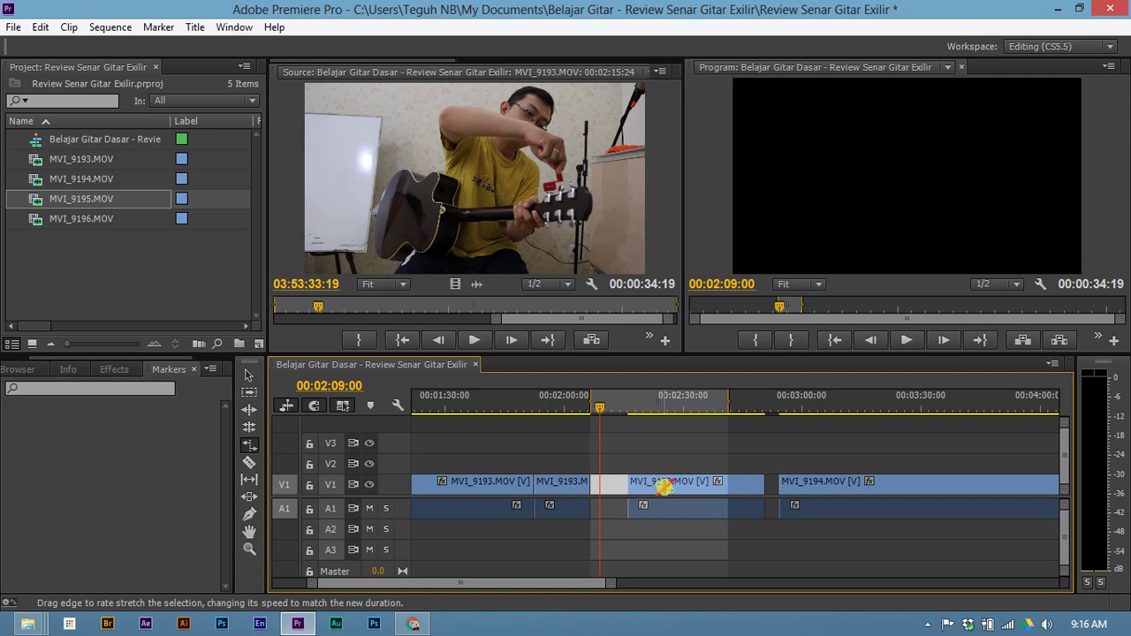
drag(632, 484, 722, 485)
drag(716, 407, 723, 407)
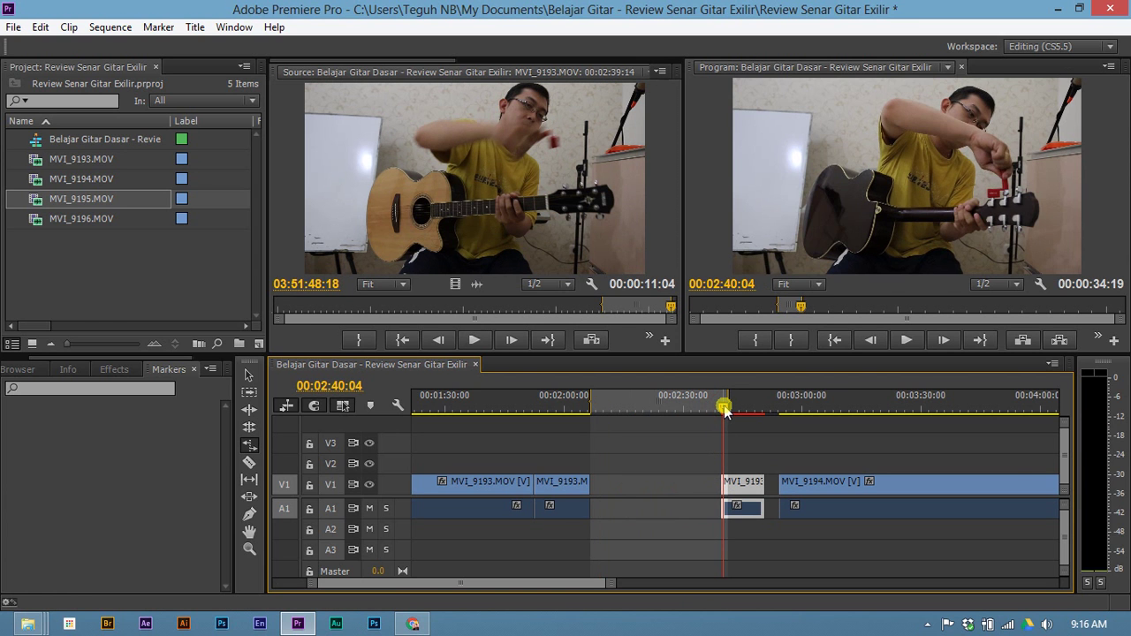
key(space)
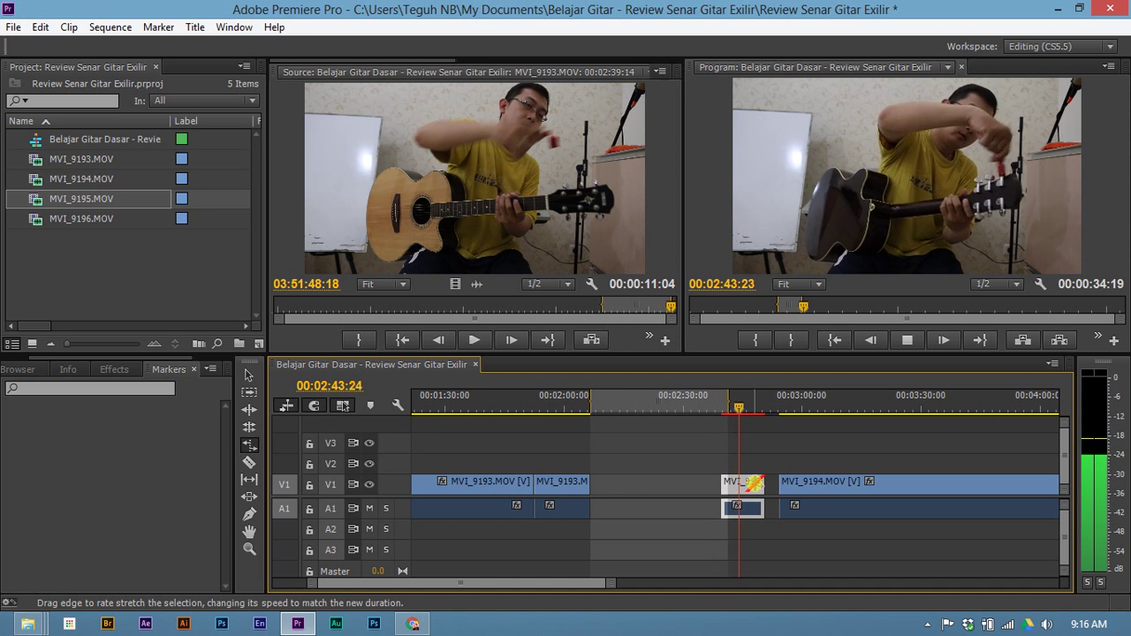
Stop the timeline preview and briefly play the MVI_9193.MOV clip loaded in the Source monitor.
click(475, 341)
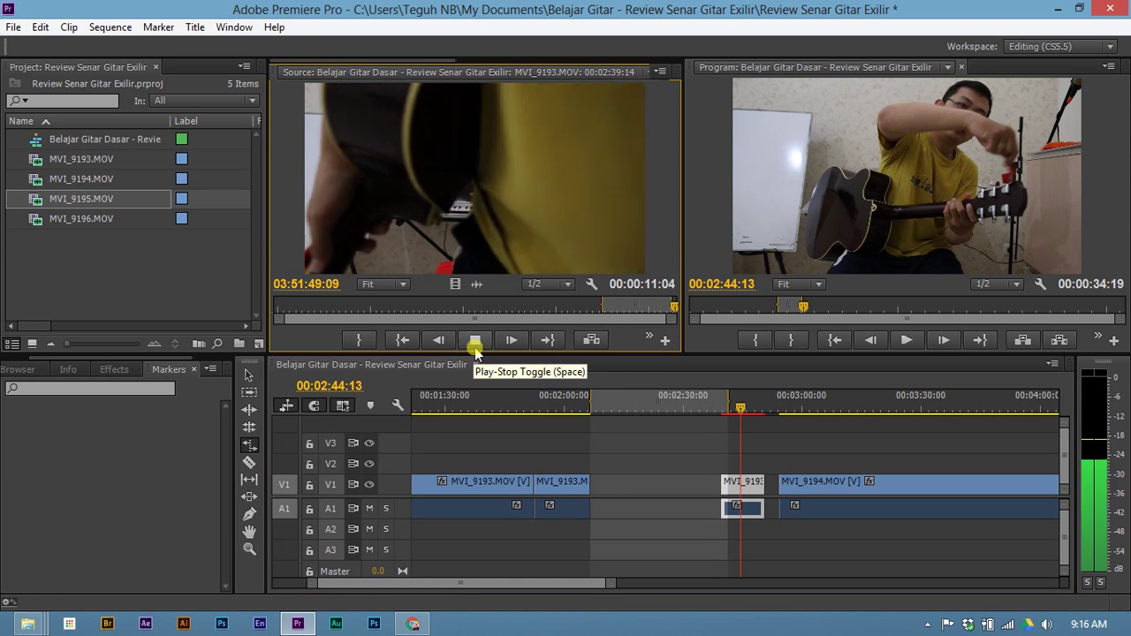
key(v)
key(space)
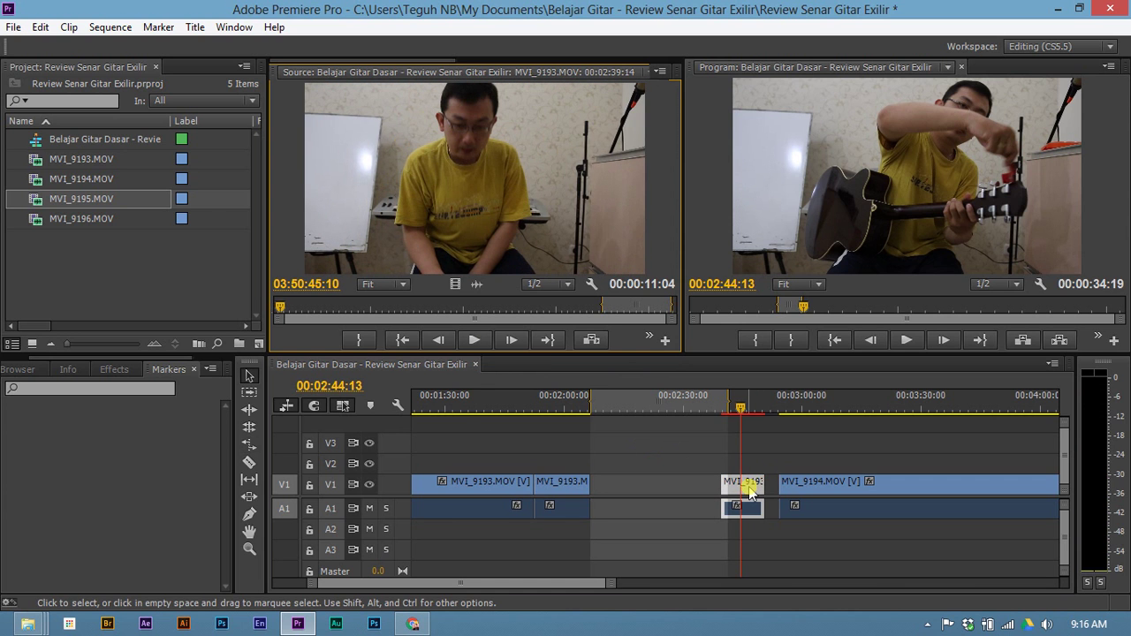
Close the gaps around the sped-up MVI_9193.MOV segment with Track Select, moving it to 00:02:06:14 with MVI_9194.MOV directly behind it.
key(a)
drag(747, 488, 675, 486)
click(672, 484)
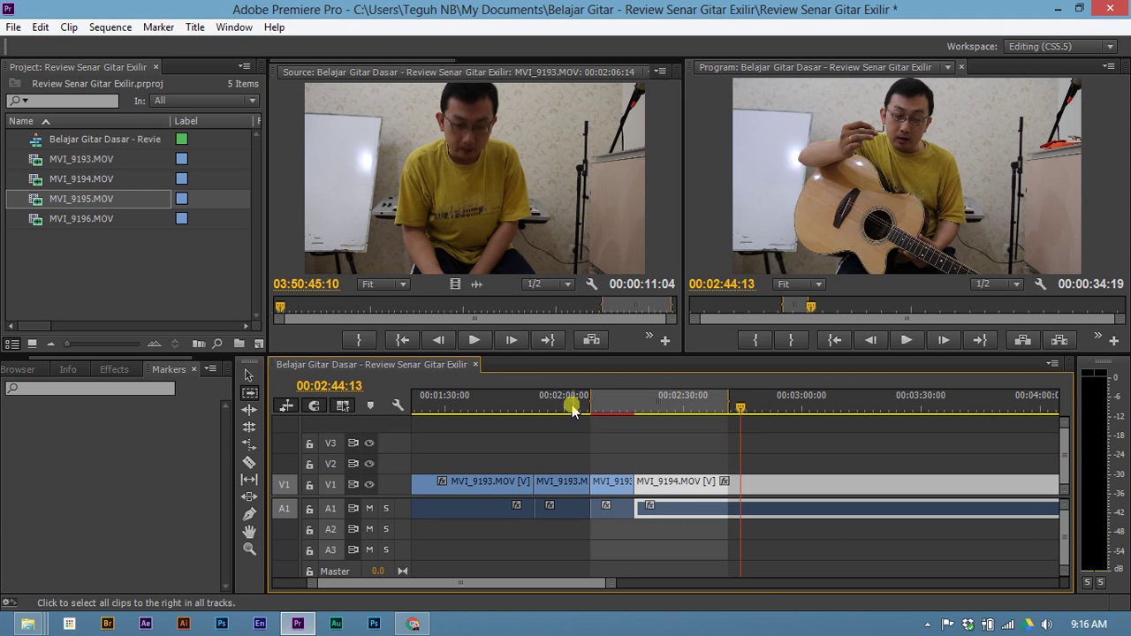
Play the sped-up MVI_9193.MOV segment from just before its start and check the opening of MVI_9194.MOV.
click(578, 405)
key(space)
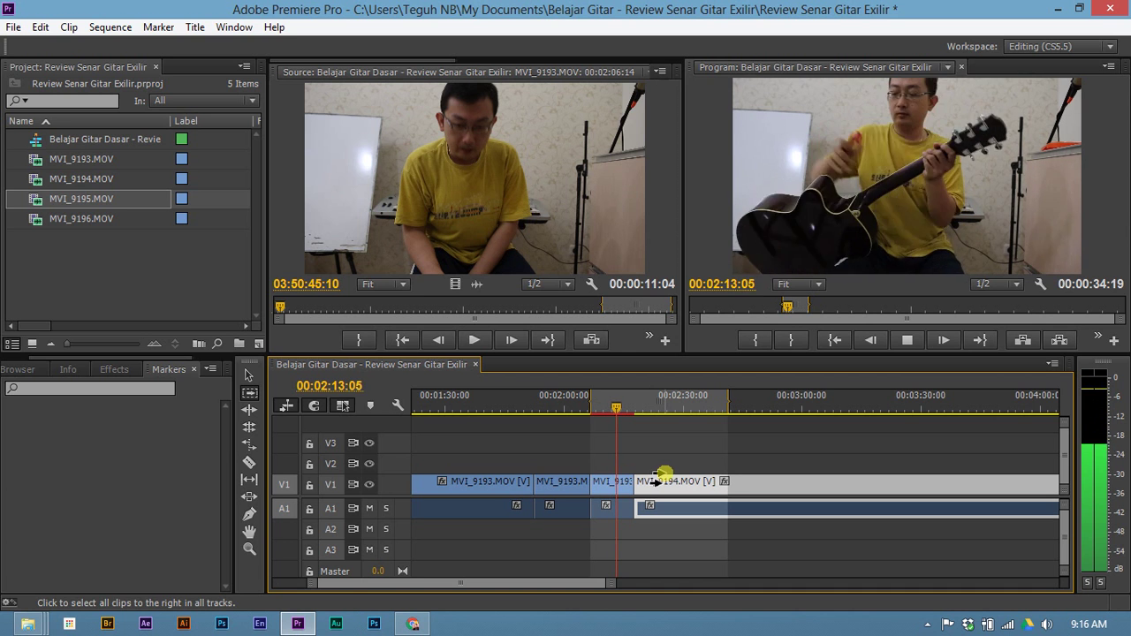
key(space)
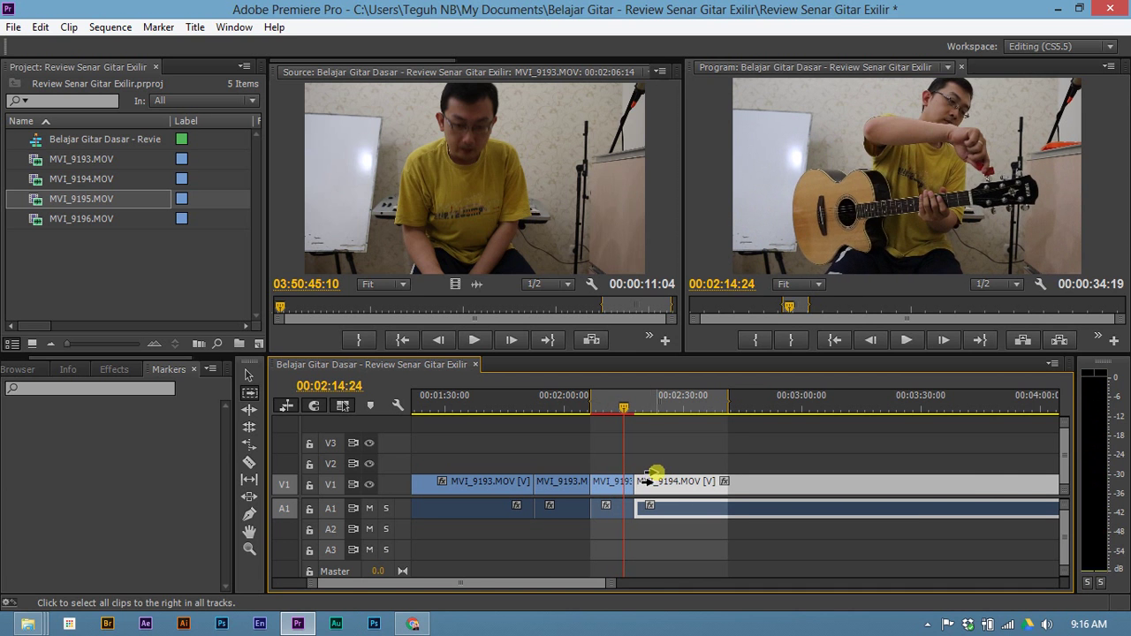
scroll(650, 475, down, 2)
drag(481, 407, 493, 410)
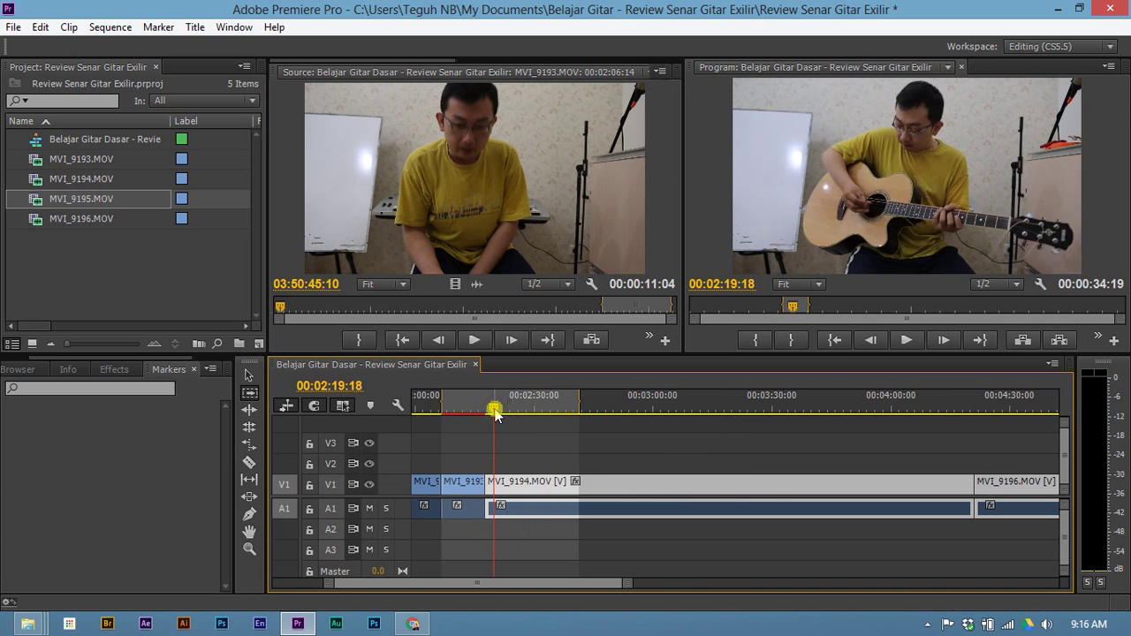
key(space)
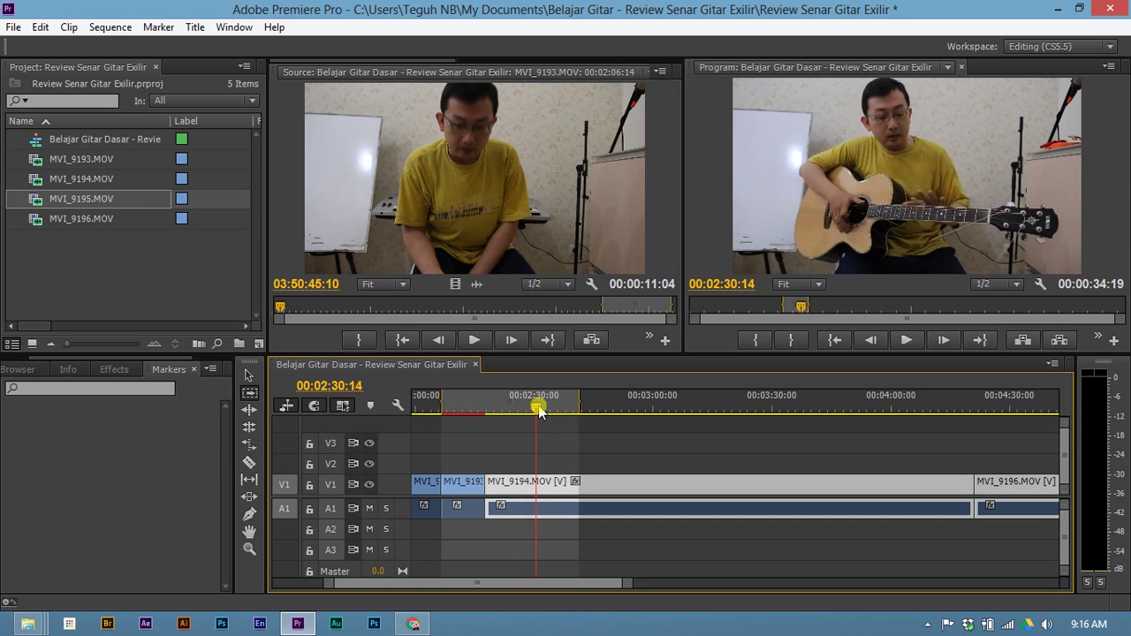
Spot-check the rest of MVI_9194.MOV by scrubbing and playing it up to about 00:04:05.
click(587, 408)
drag(587, 410, 769, 421)
key(space)
scroll(792, 422, down, 2)
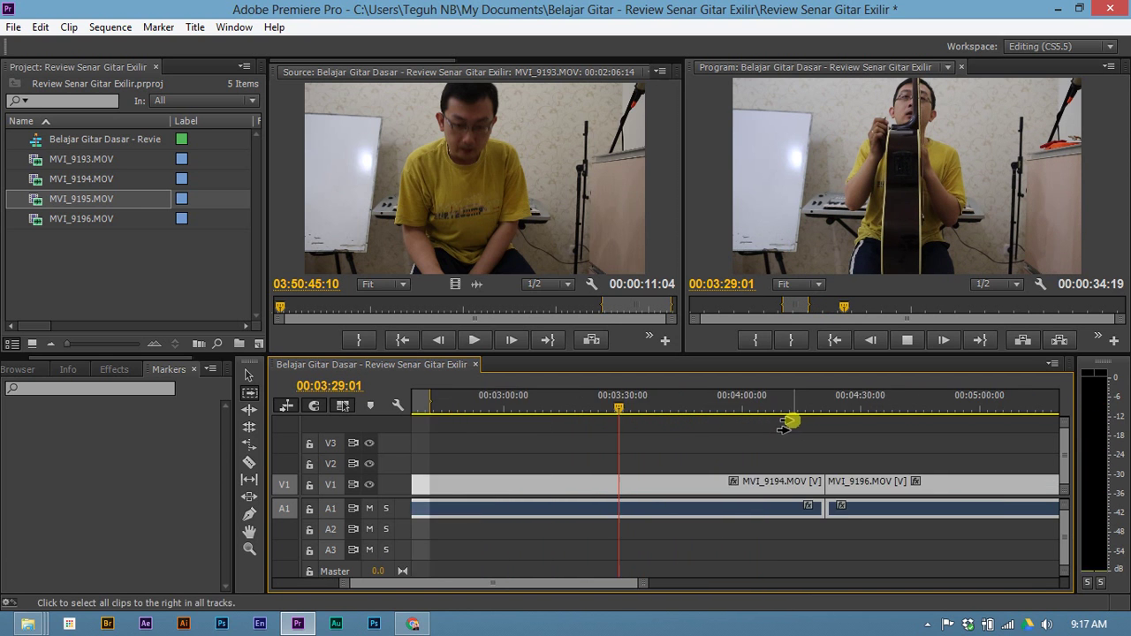
drag(632, 407, 757, 411)
key(space)
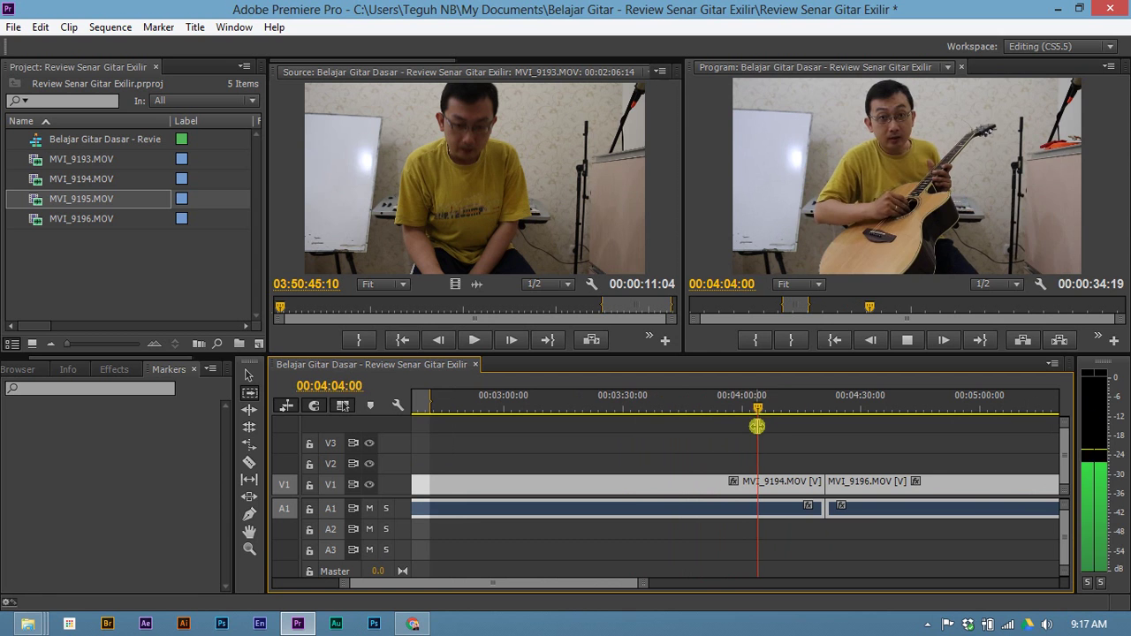
key(space)
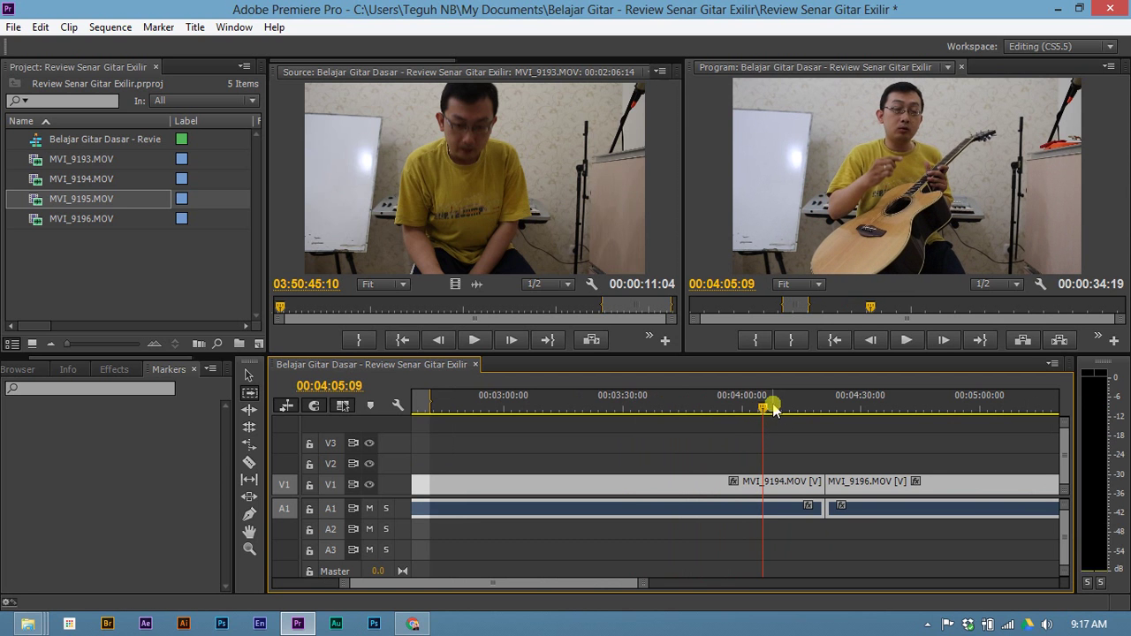
Play across the cut from MVI_9194.MOV to MVI_9196.MOV.
drag(765, 409, 816, 415)
key(space)
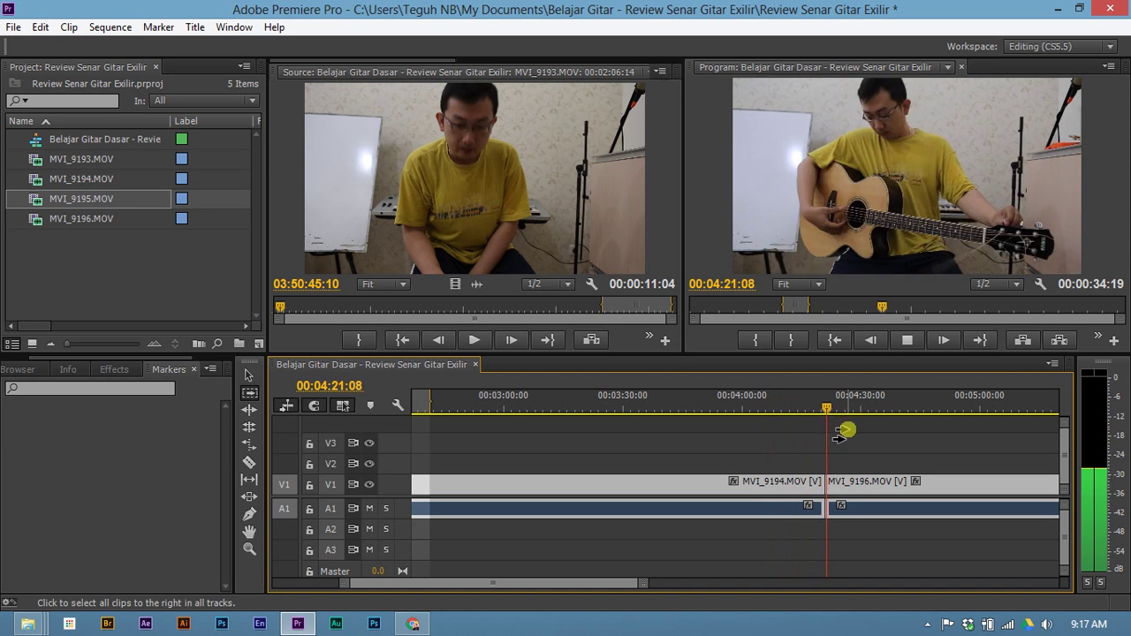
scroll(827, 424, down, 3)
key(space)
scroll(774, 422, down, 5)
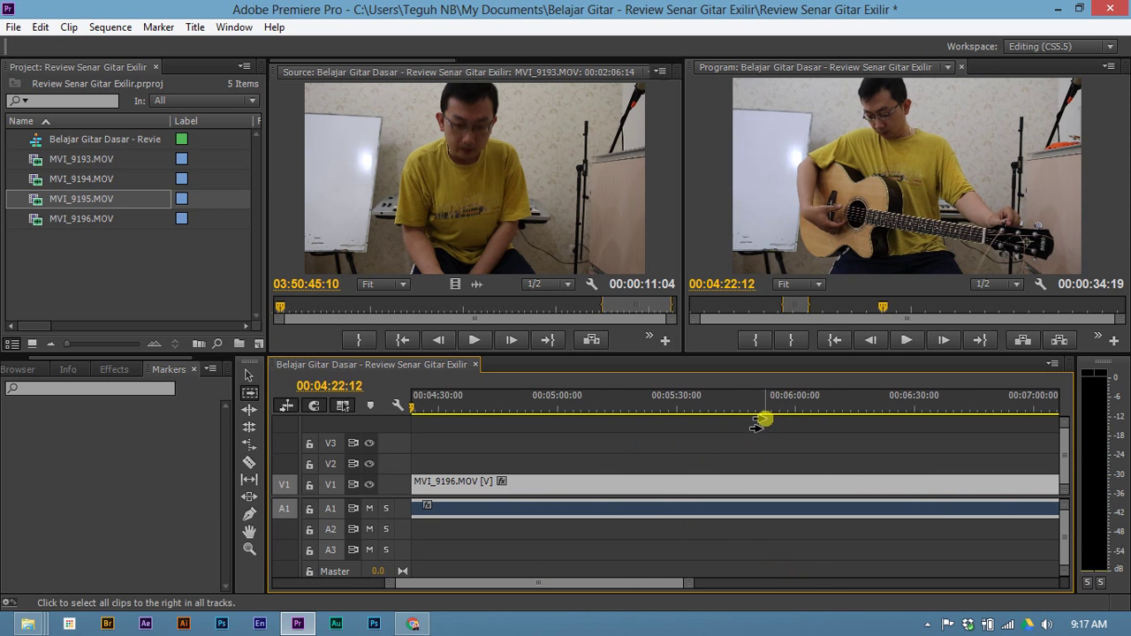
Spot-check MVI_9196.MOV from about the eight-minute mark to just before its end.
scroll(758, 419, down, 3)
scroll(748, 422, down, 3)
drag(651, 406, 919, 418)
key(space)
scroll(916, 416, down, 3)
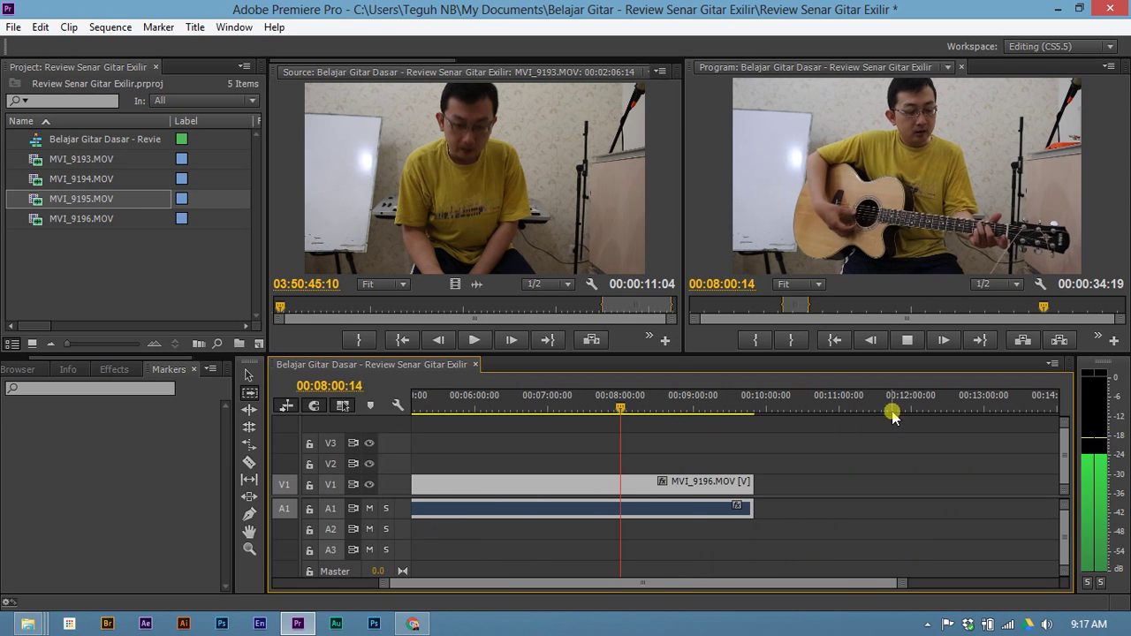
drag(659, 404, 753, 409)
key(space)
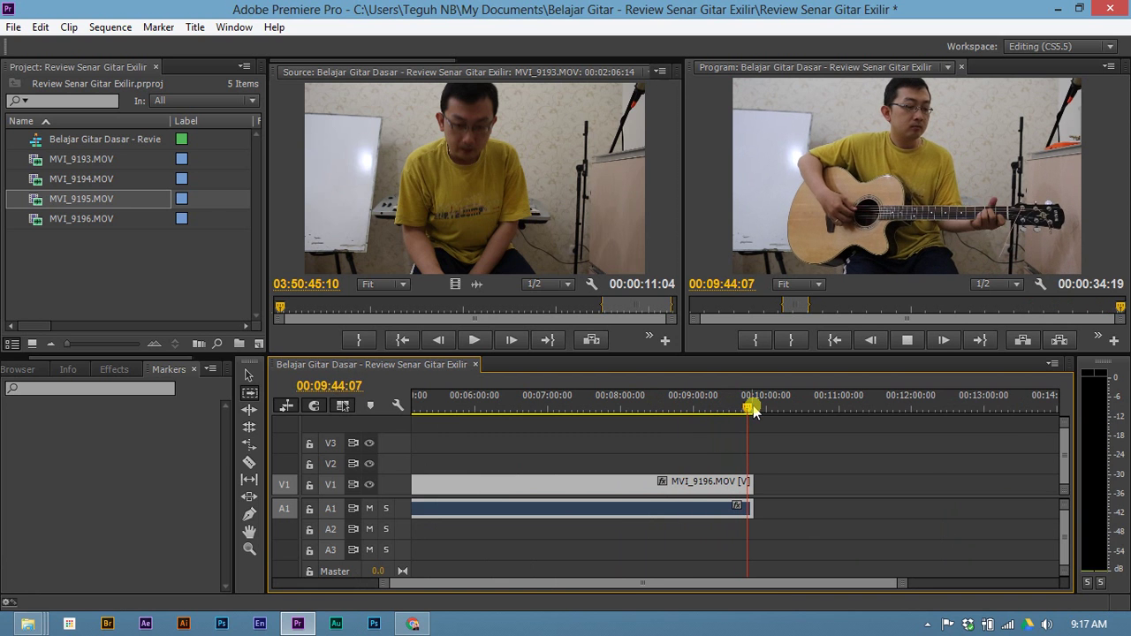
key(space)
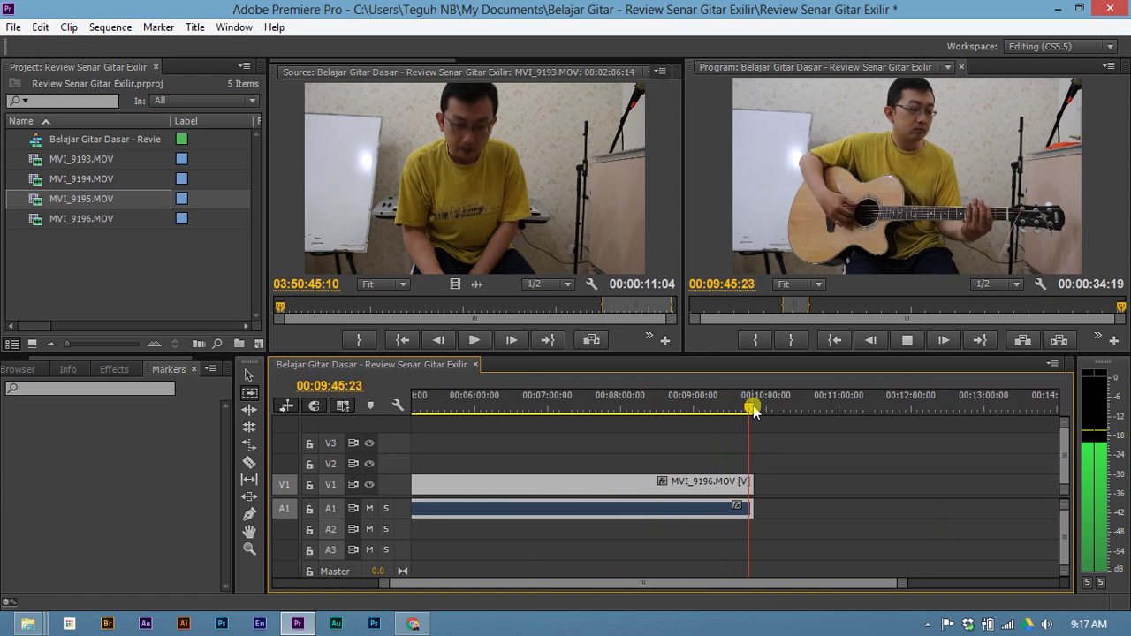
key(space)
Deselect all clips and return the playhead to the start of the sequence.
key(v)
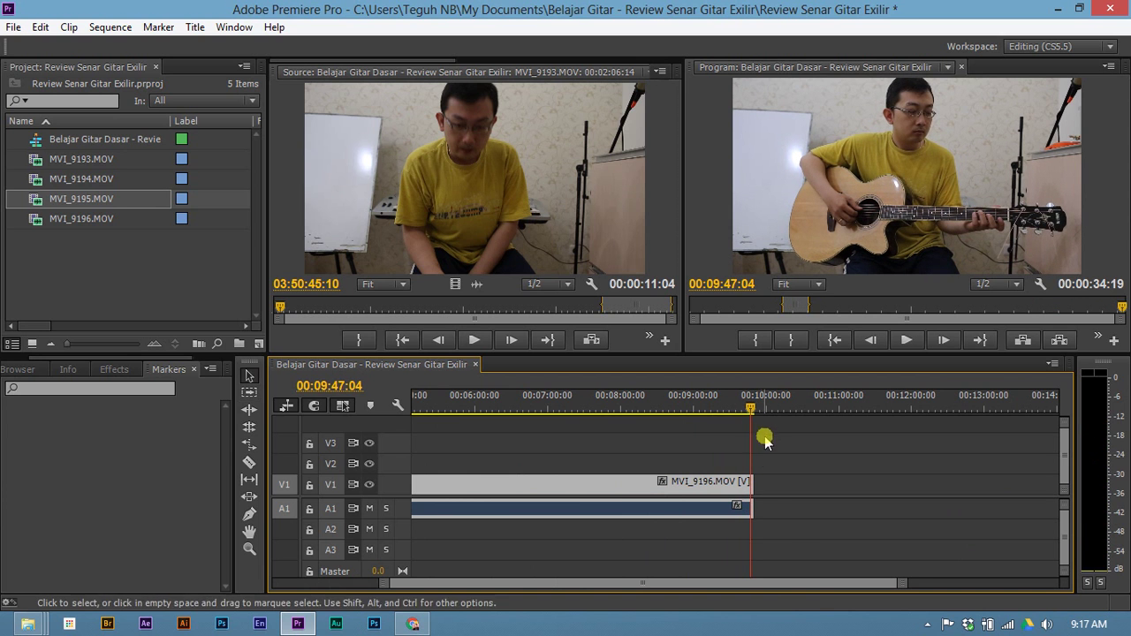
click(765, 491)
drag(822, 583, 714, 581)
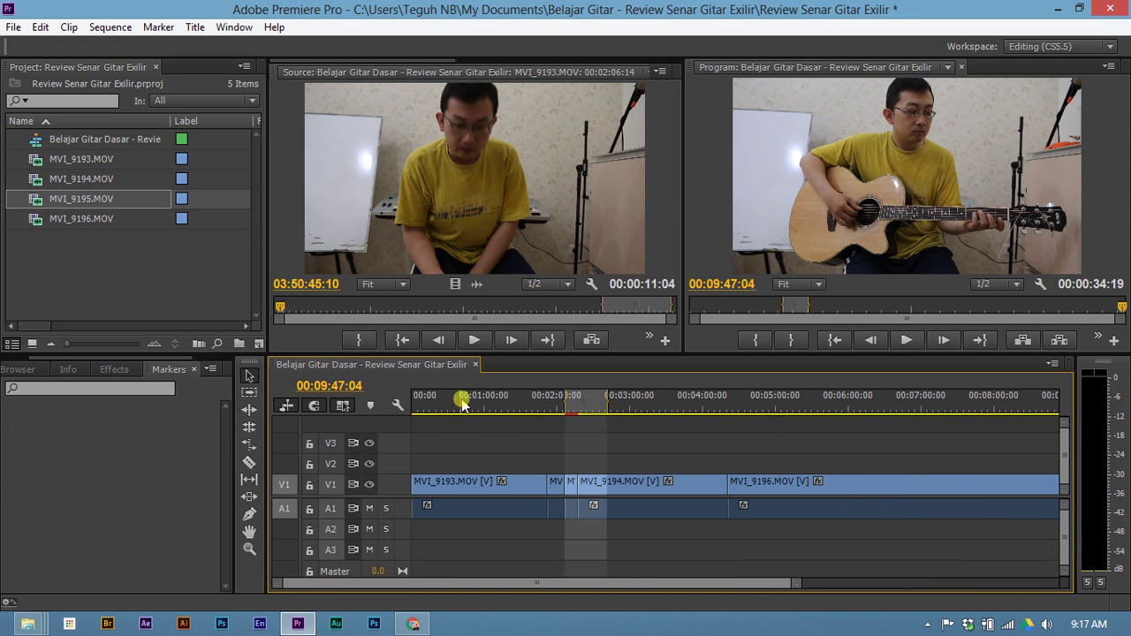
drag(461, 403, 345, 397)
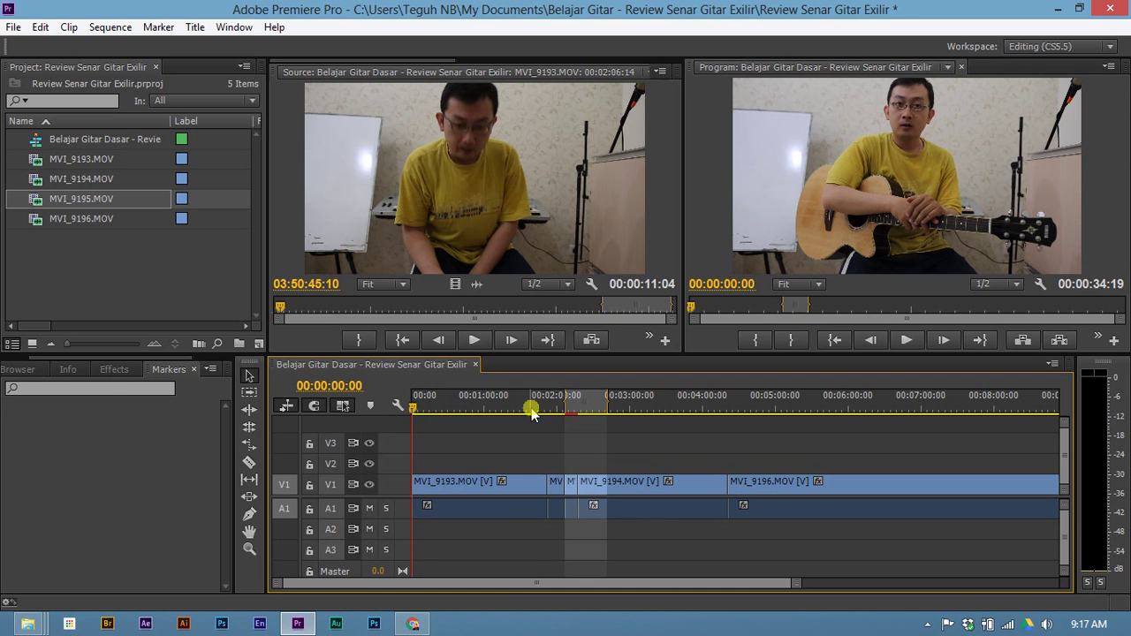
Examine the cut between the first two MVI_9193.MOV segments by playing across it twice.
drag(536, 408, 537, 421)
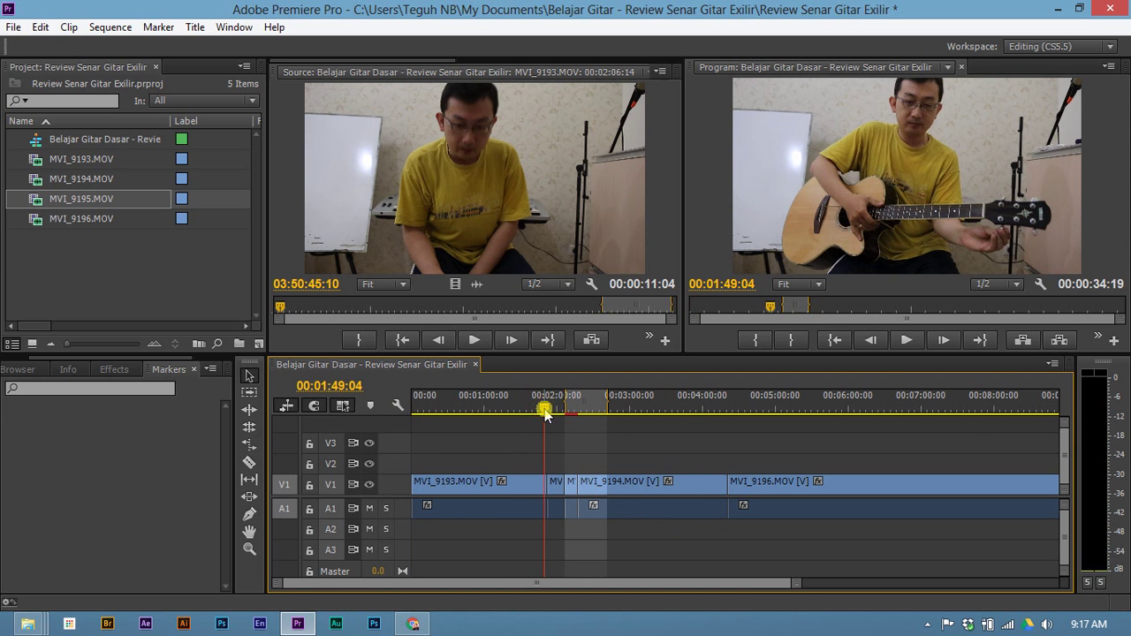
key(equal)
key(equal)
key(equal)
key(space)
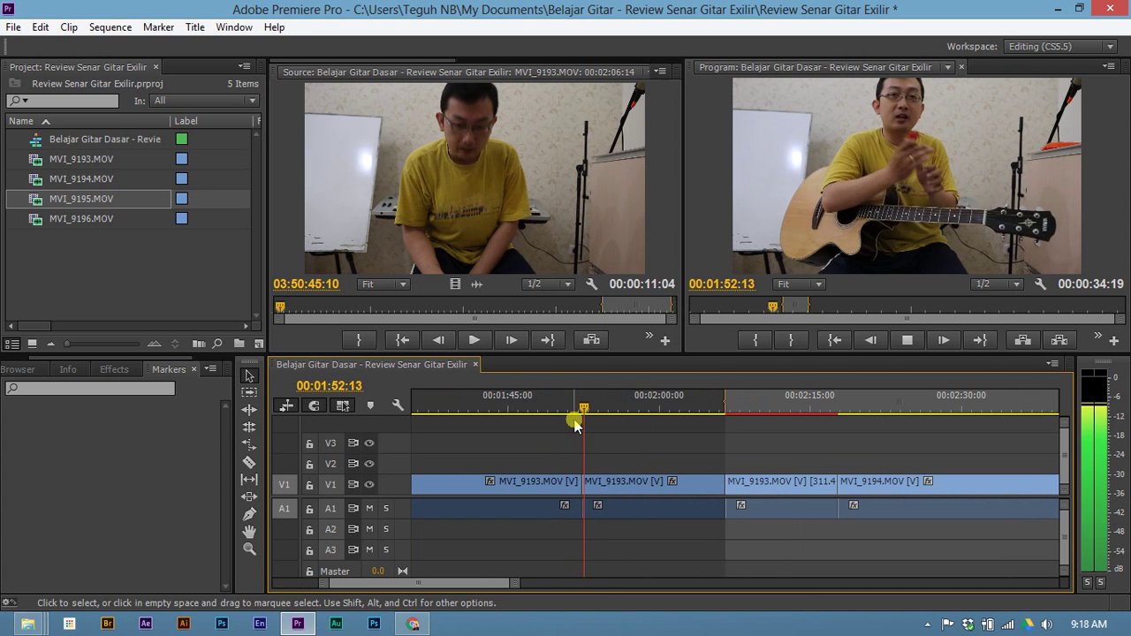
key(space)
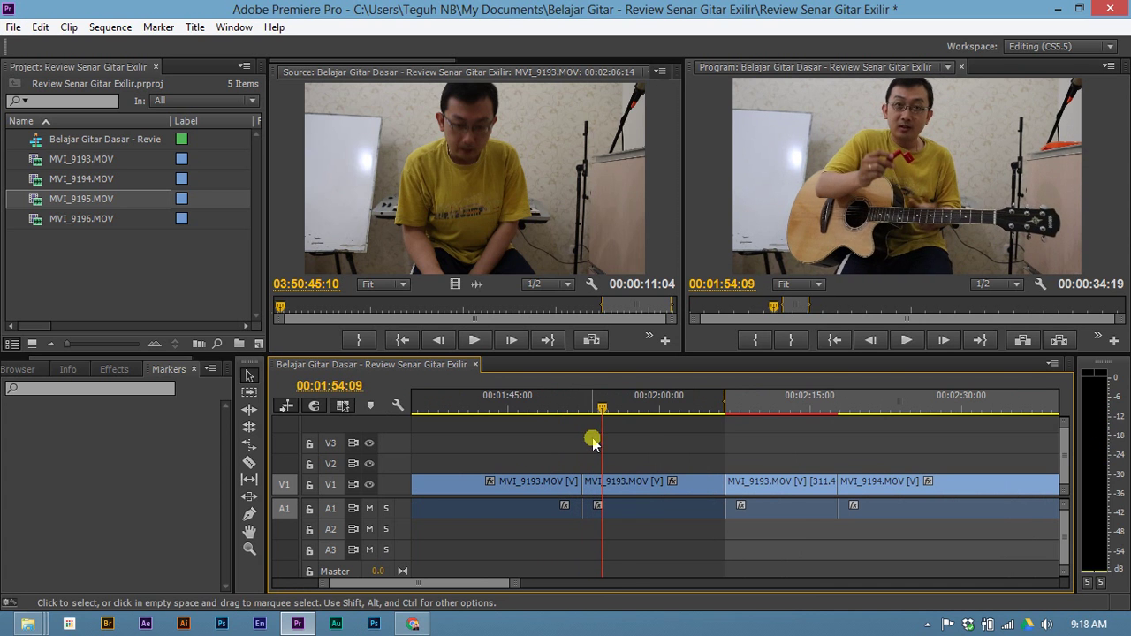
drag(599, 408, 576, 416)
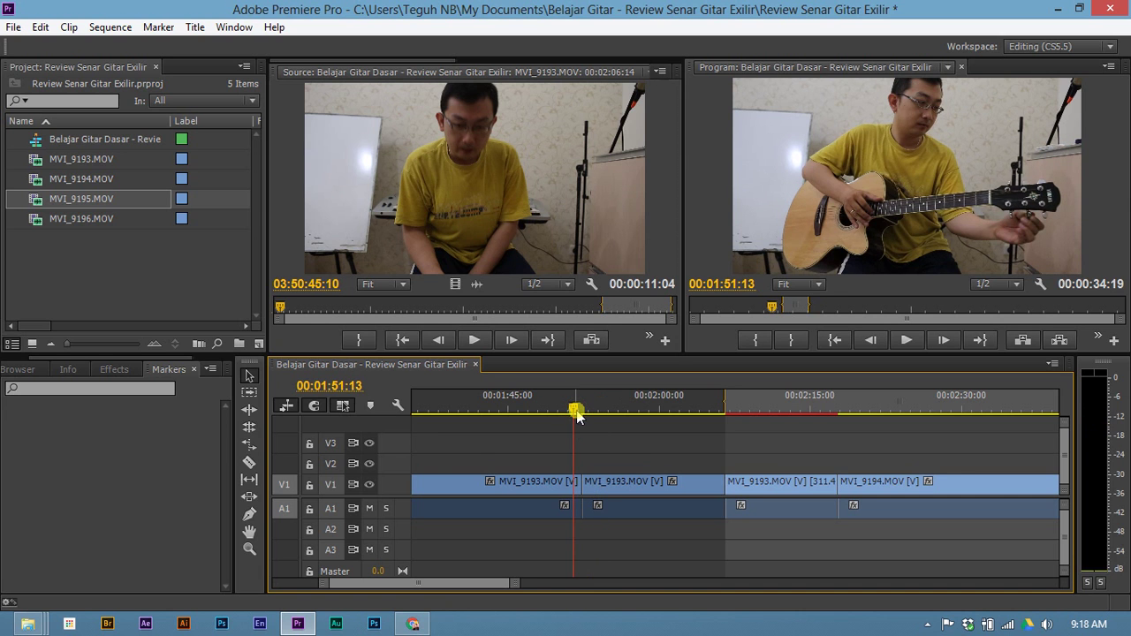
key(space)
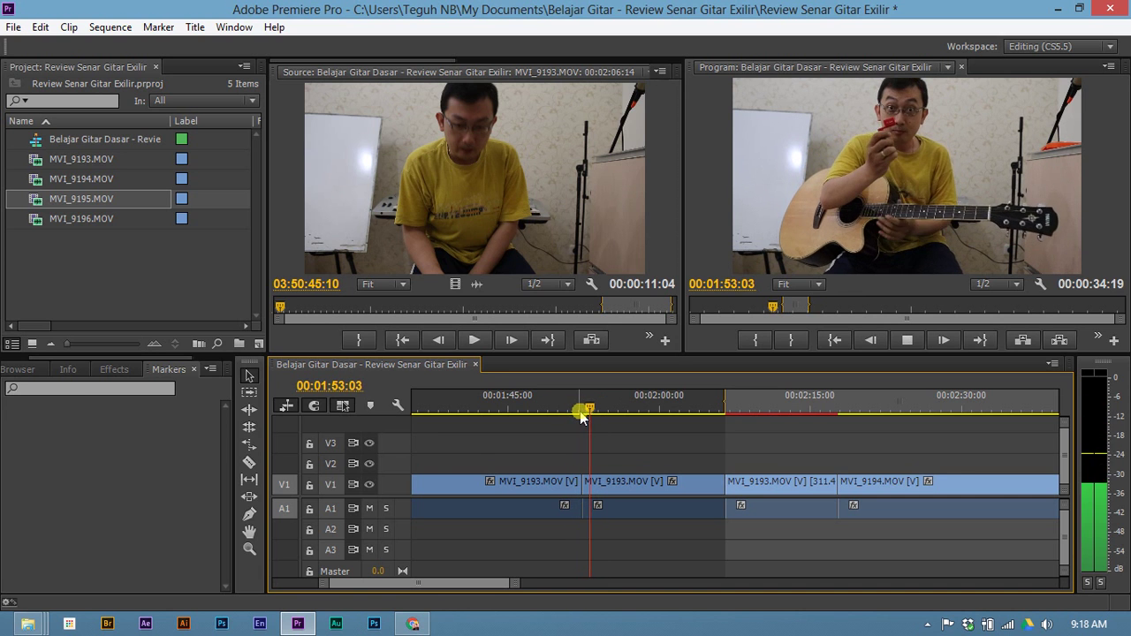
key(space)
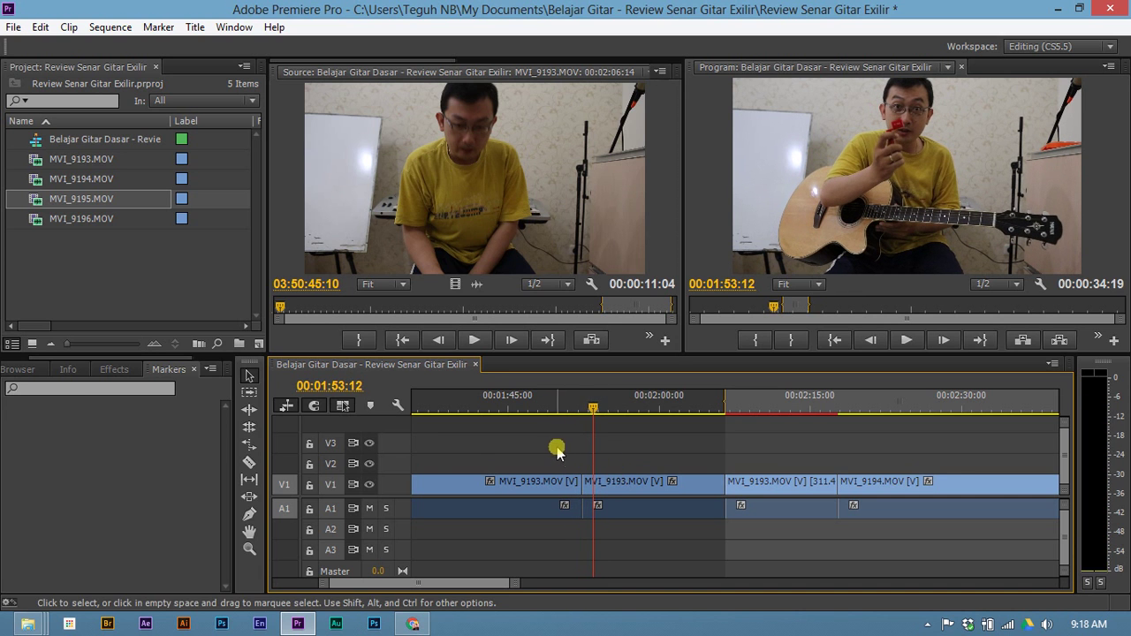
Place the playhead at 00:01:49:20, ahead of the cut between the first two MVI_9193.MOV segments, with no clips selected.
drag(558, 435, 602, 545)
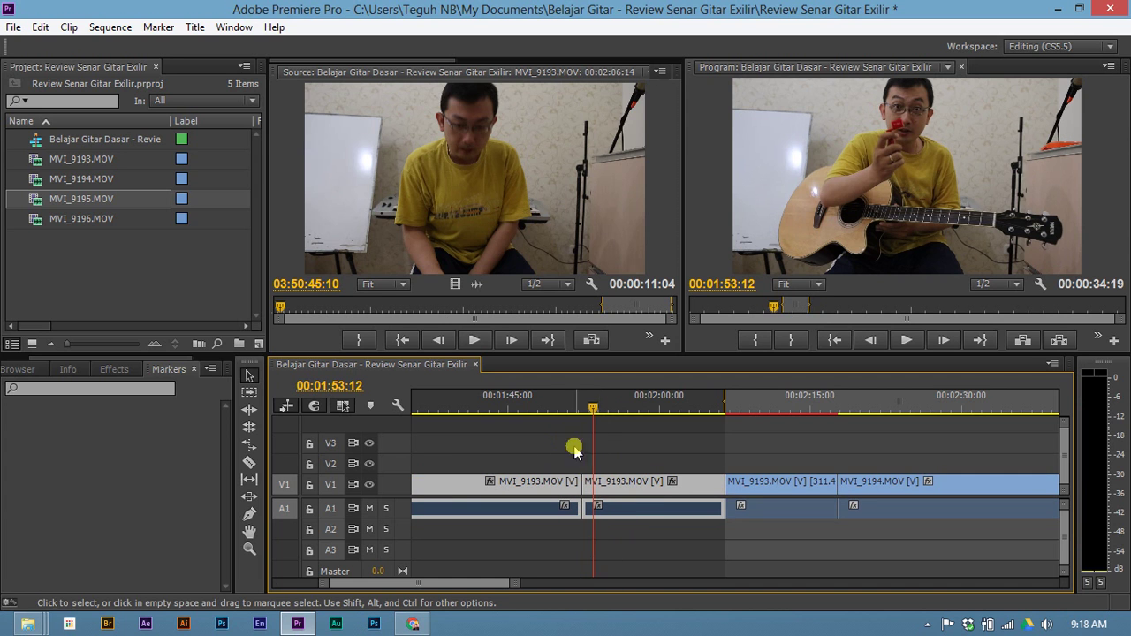
click(556, 407)
drag(536, 449, 635, 554)
click(635, 554)
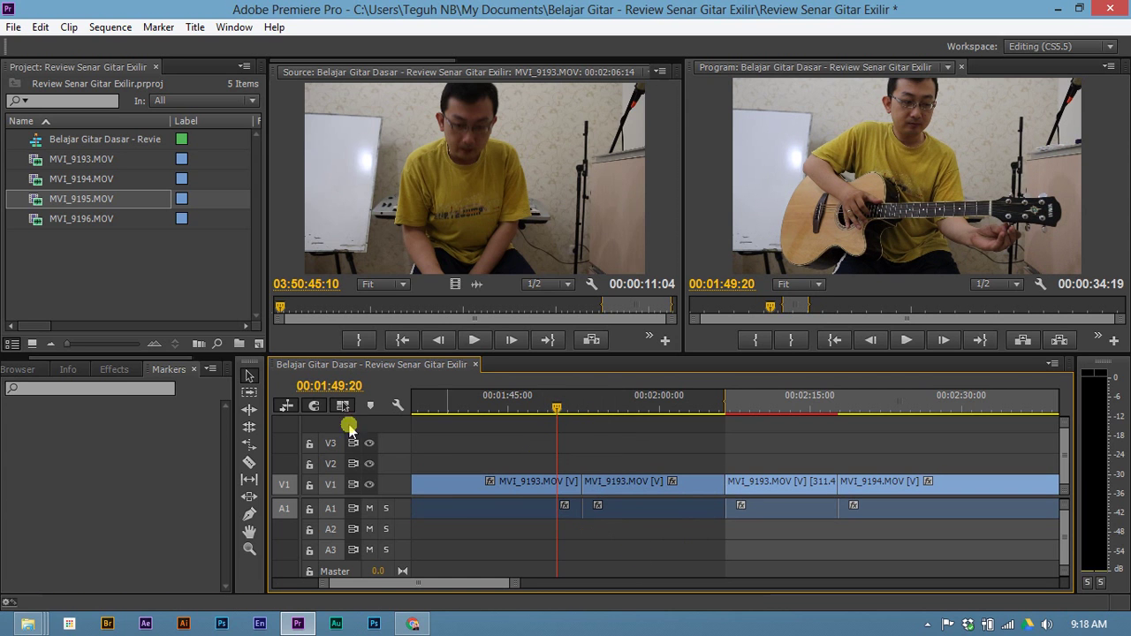
Look through the available Crossfade audio transitions in the effects library.
click(127, 370)
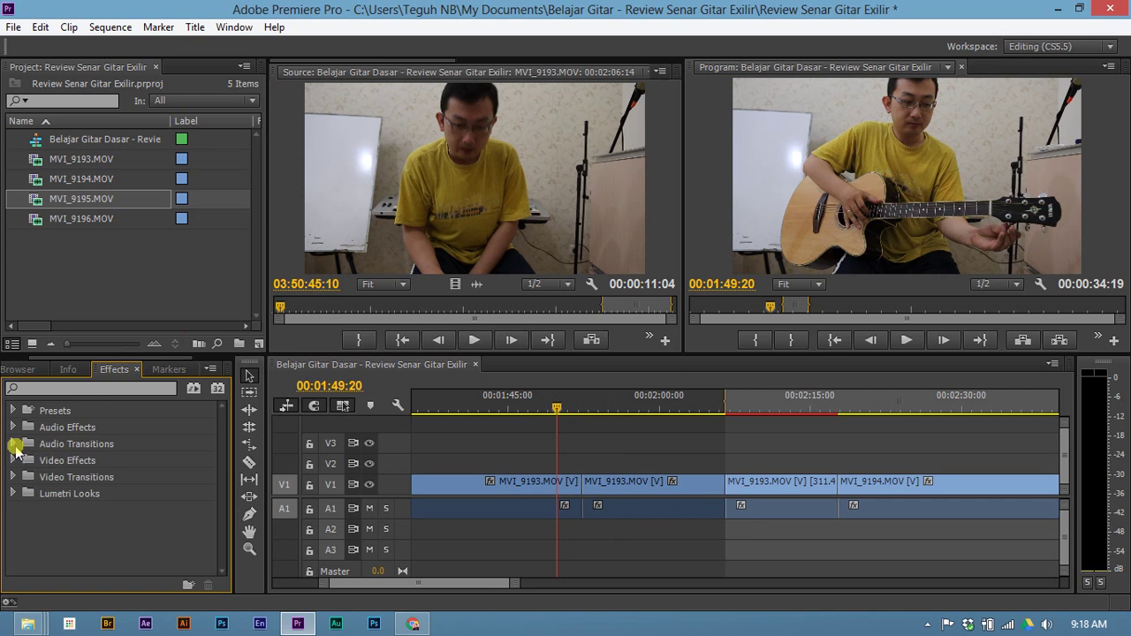
click(13, 443)
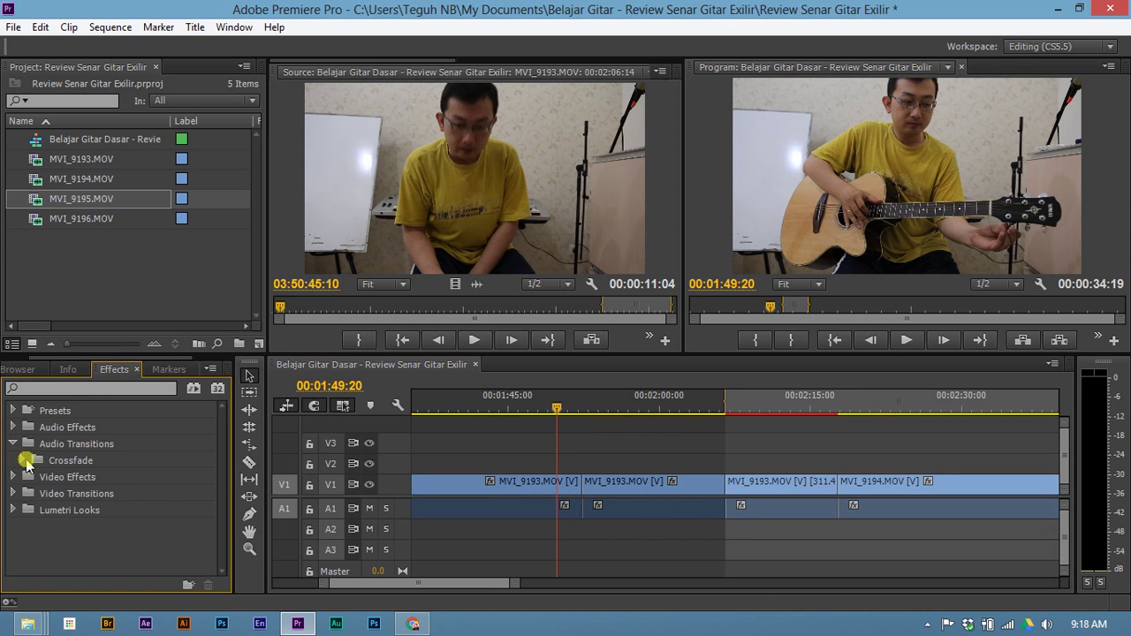
click(25, 461)
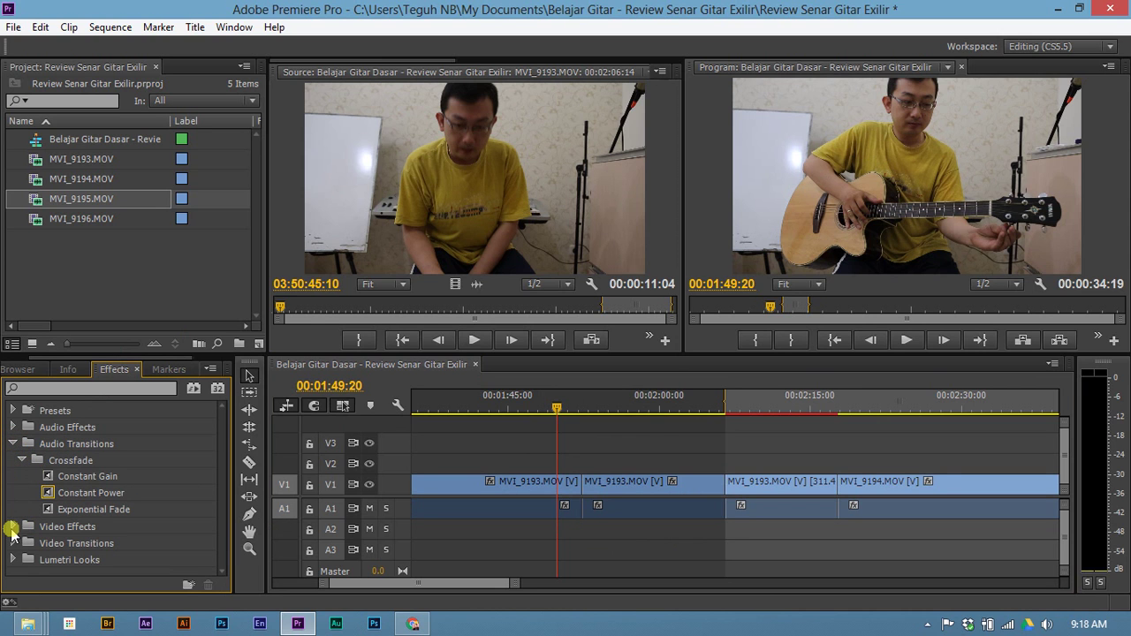
Apply the Cube Spin 3D Motion video transition to the start of the second MVI_9193.MOV segment.
click(13, 542)
scroll(27, 517, down, 5)
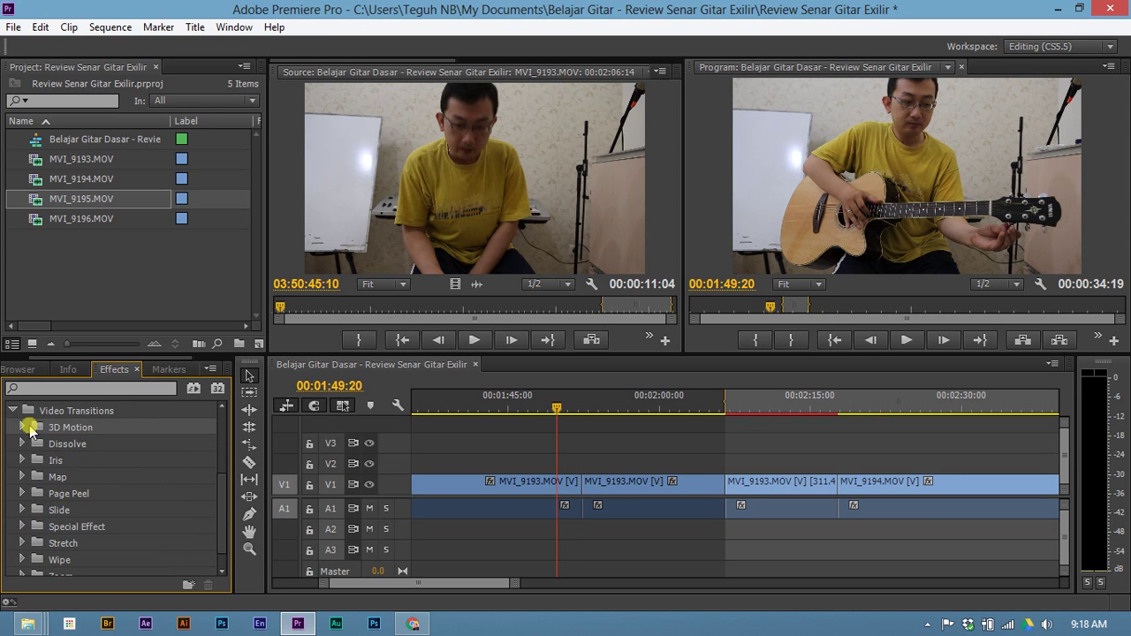
click(22, 427)
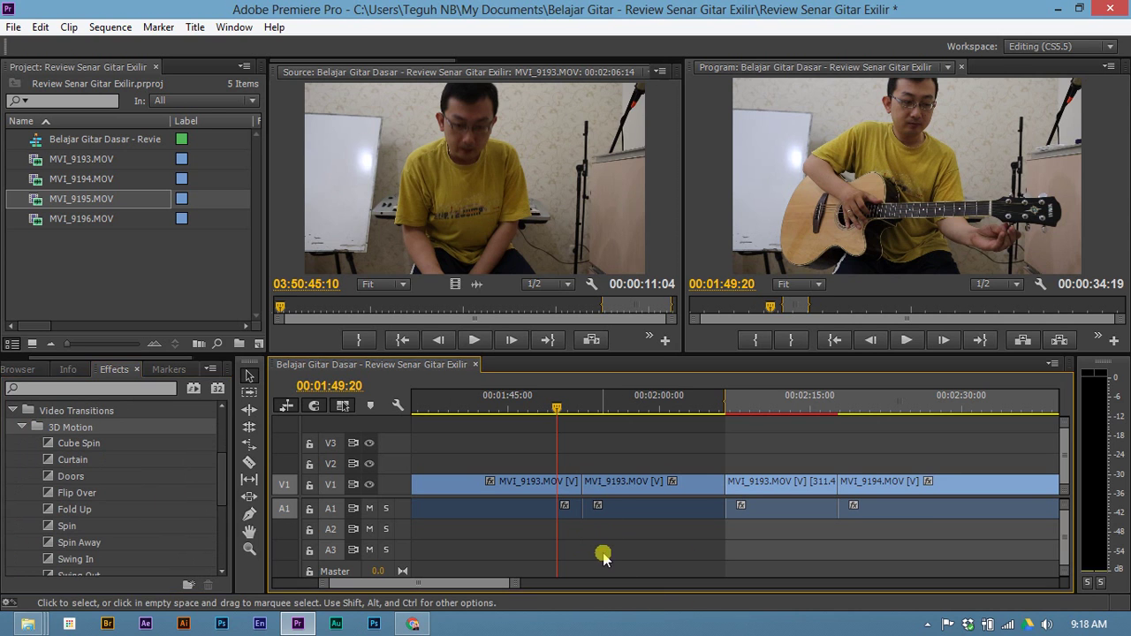
drag(633, 556, 524, 434)
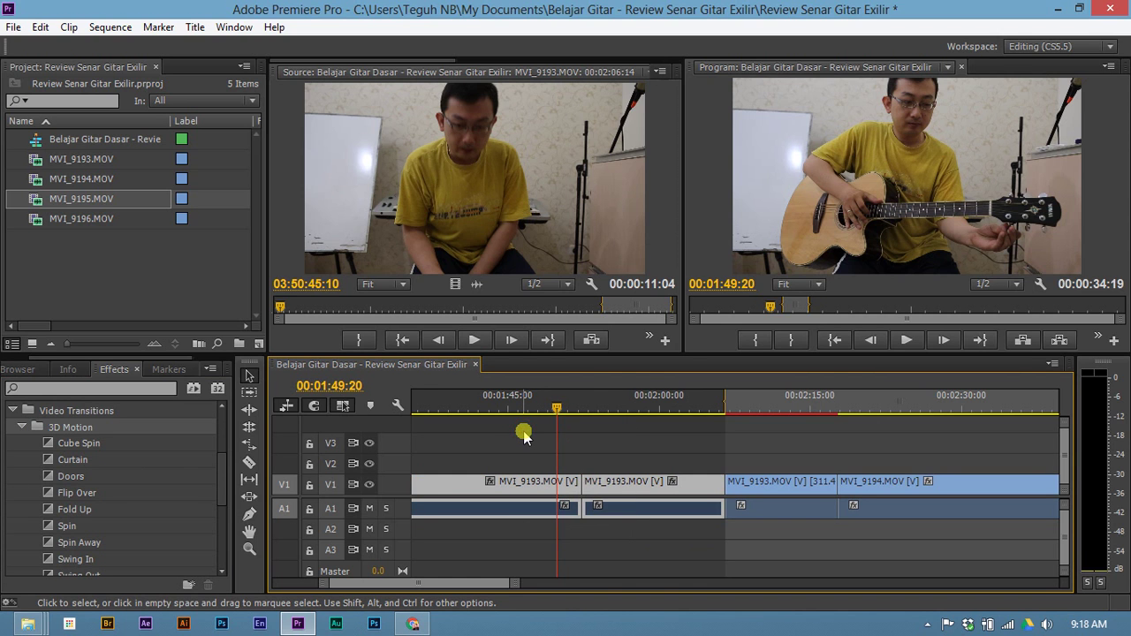
drag(56, 447, 589, 488)
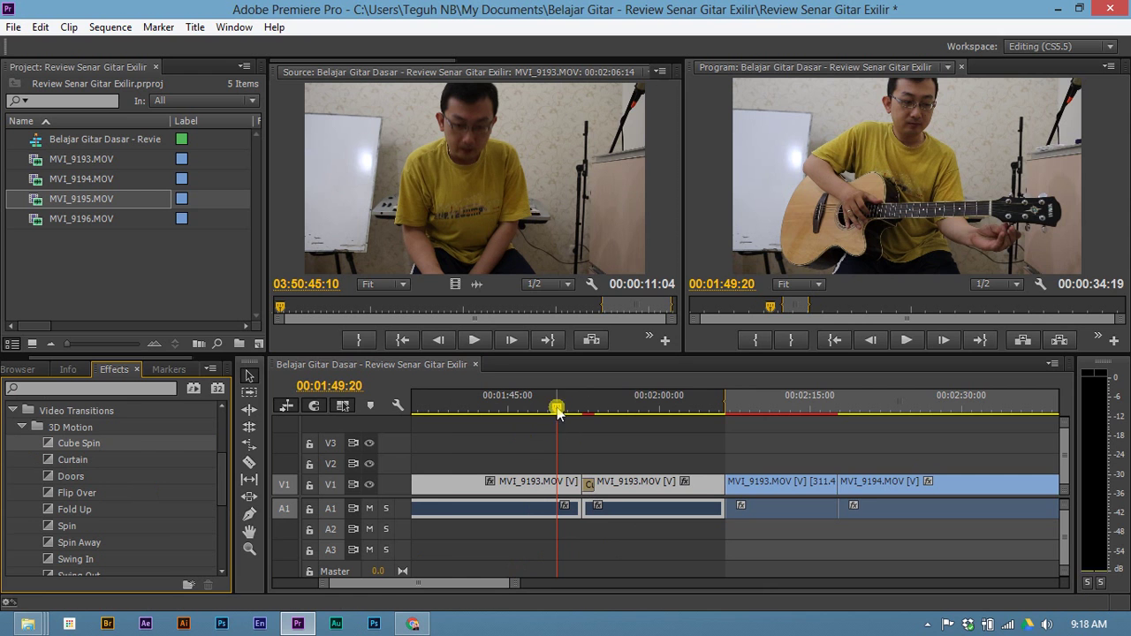
Preview the Cube Spin transition from 00:01:49:20 and select it on the timeline.
key(space)
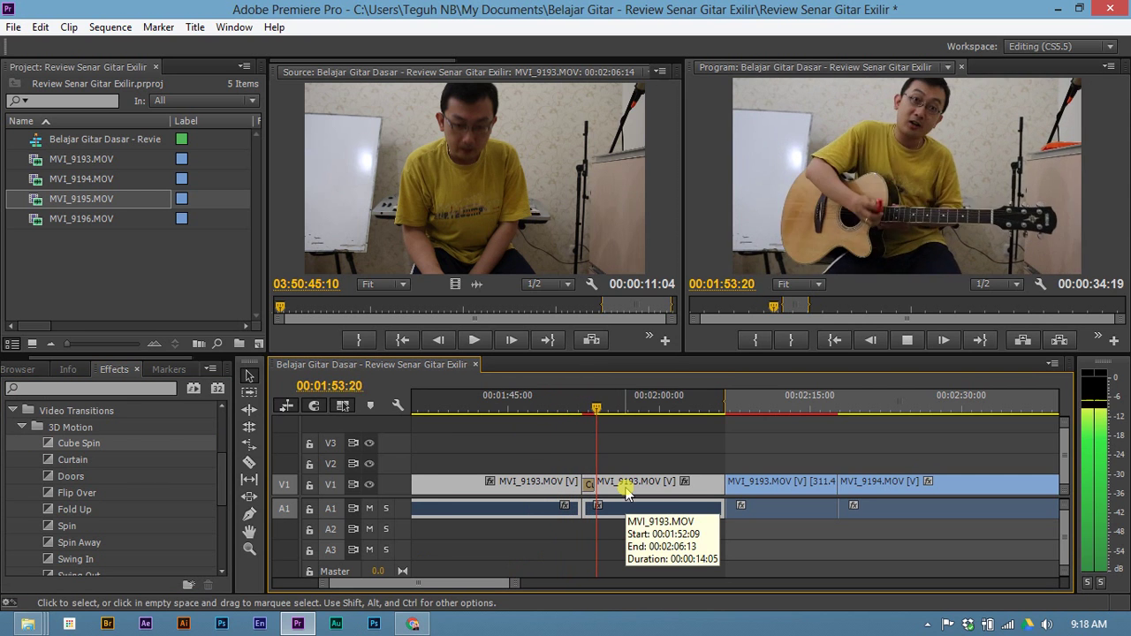
key(space)
click(589, 487)
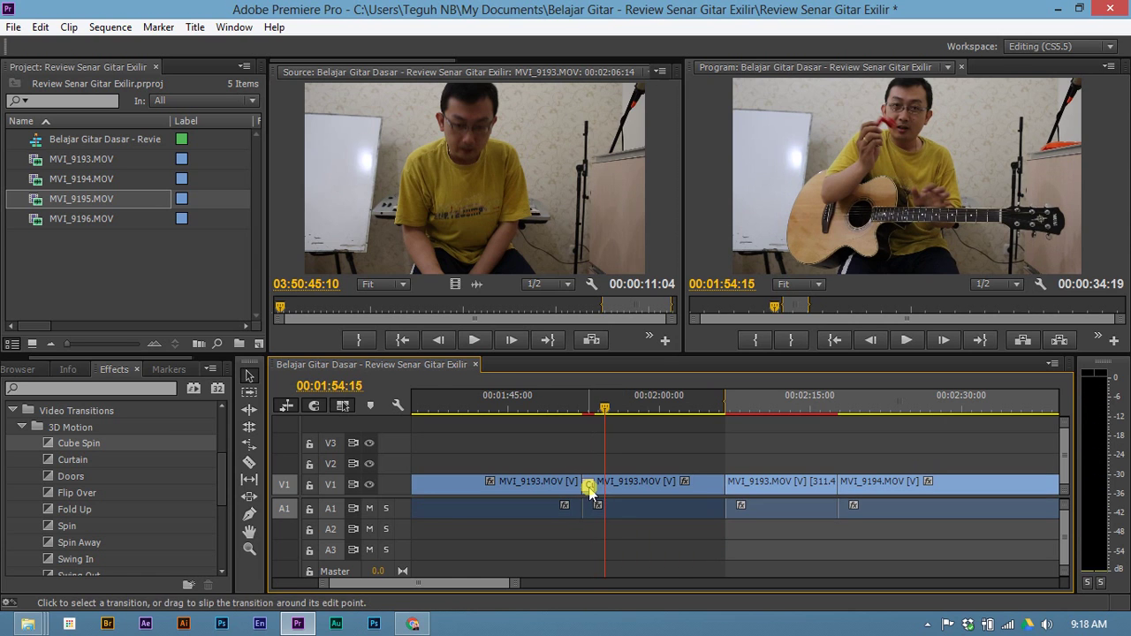
Delete the Cube Spin transition from the cut and list the Dissolve transitions in the effects library instead of 3D Motion.
key(Delete)
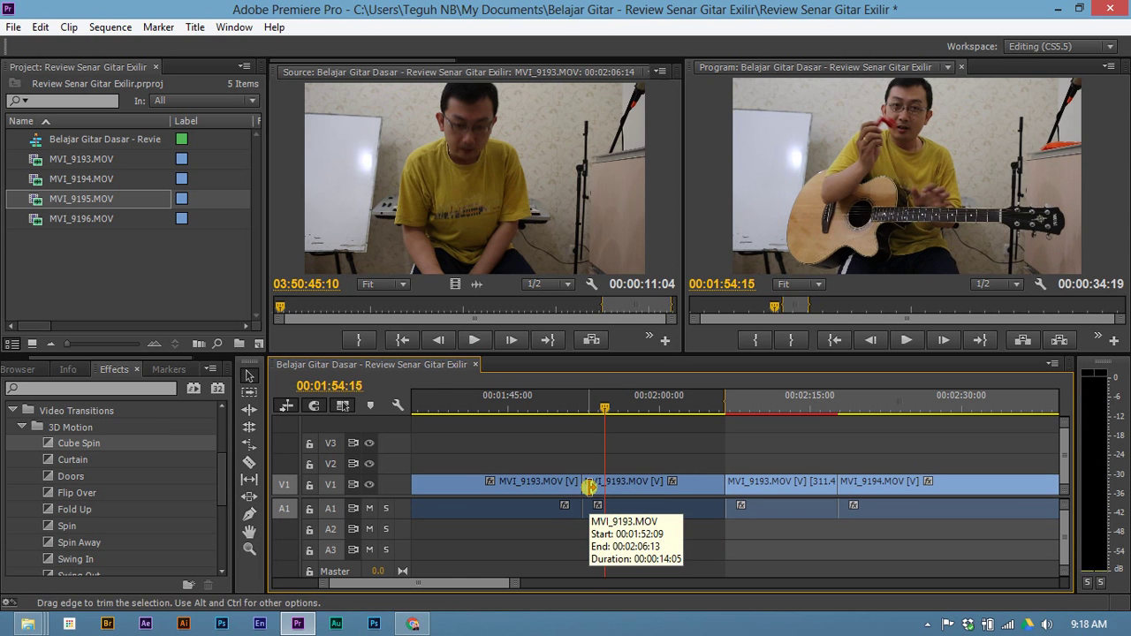
click(23, 428)
click(23, 444)
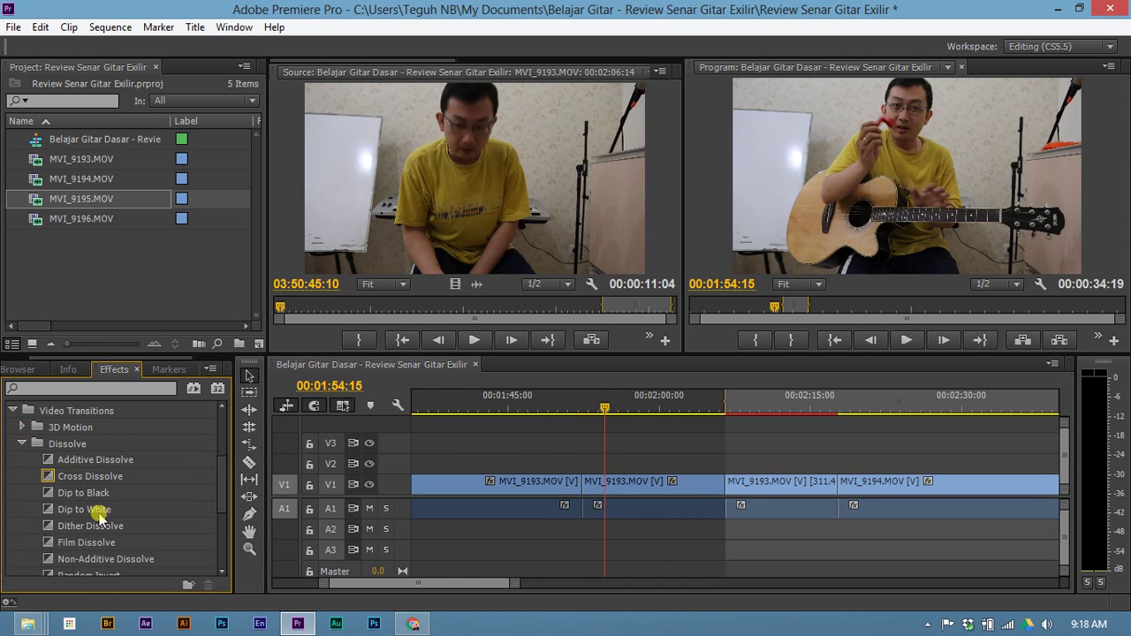
Apply the Center Peel transition from Page Peel to the cut between the first two MVI_9193.MOV segments.
scroll(101, 510, down, 2)
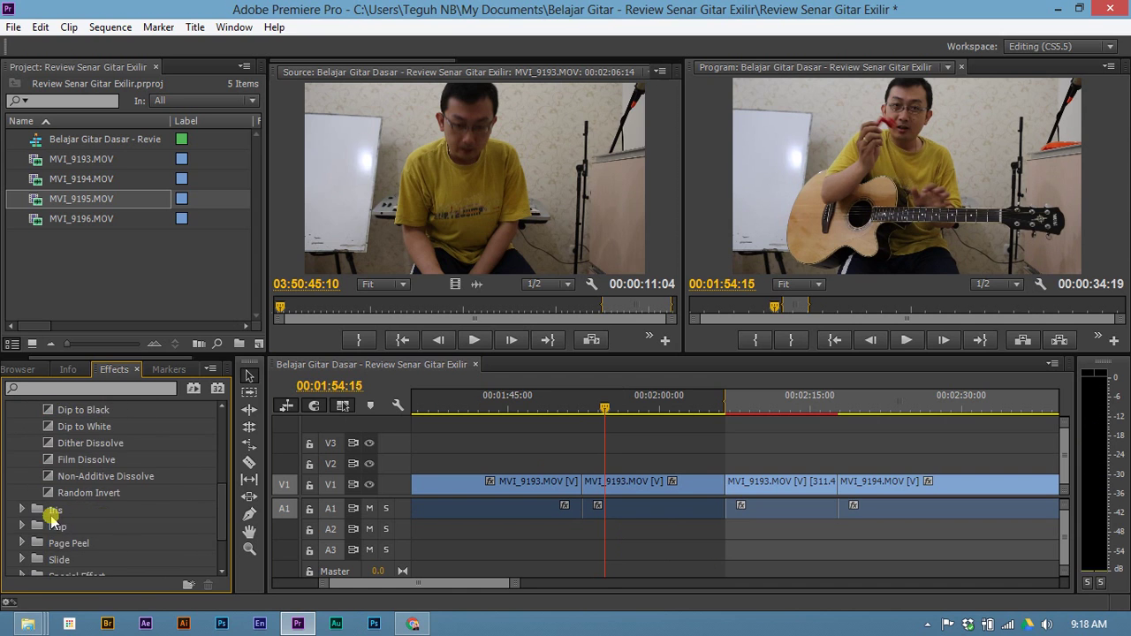
scroll(53, 516, down, 2)
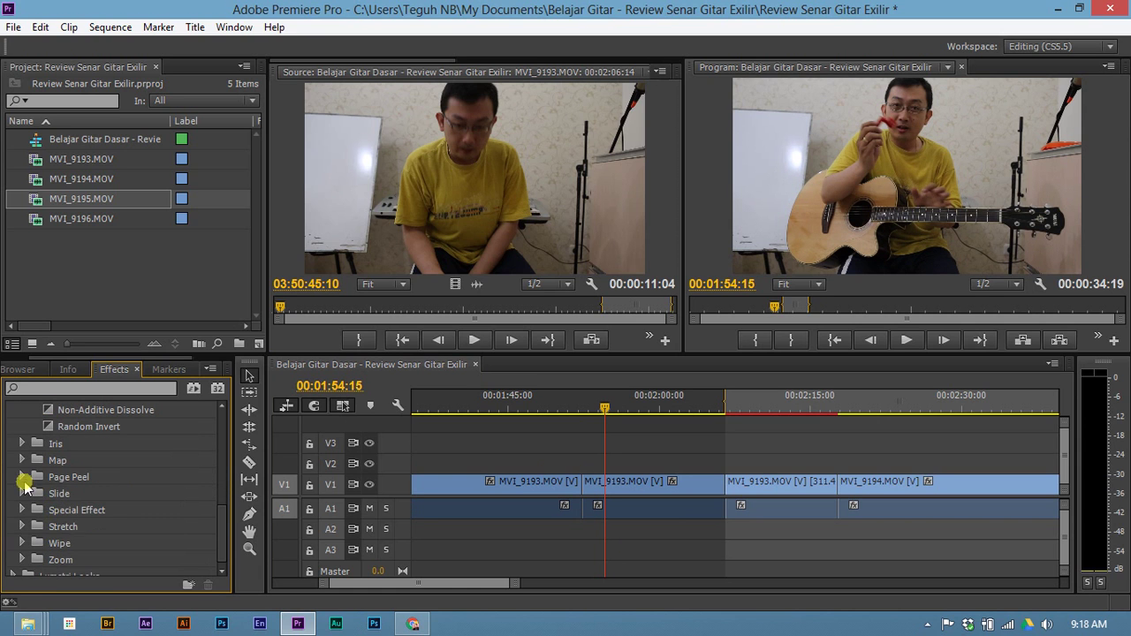
click(23, 477)
click(57, 496)
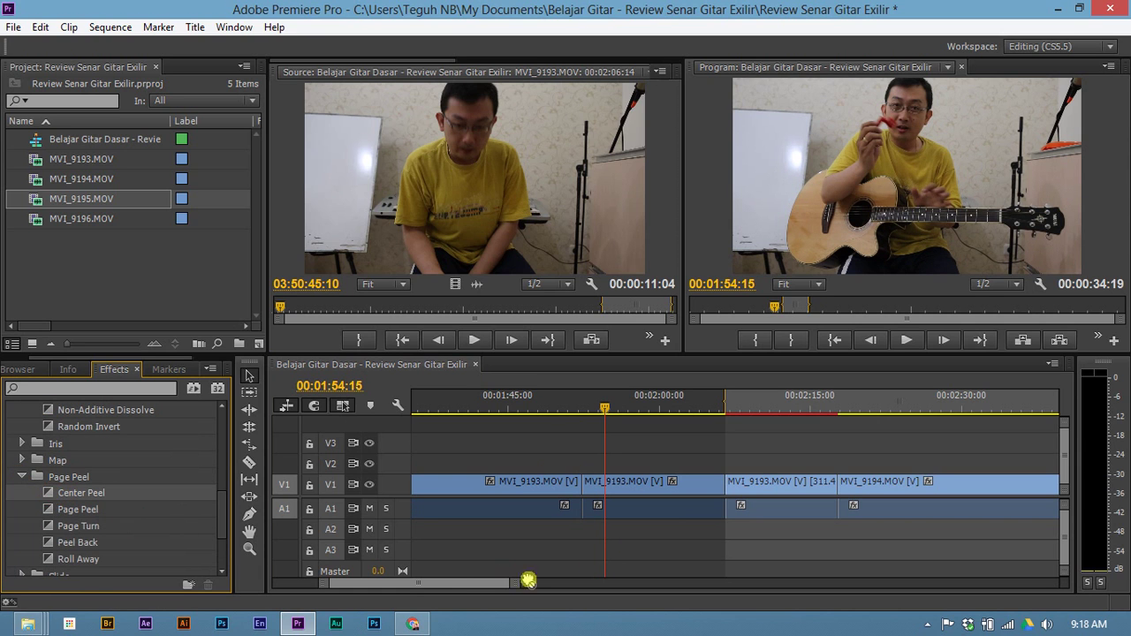
drag(528, 579, 585, 487)
Preview the Center Peel transition by playing the sequence from just before the cut.
click(573, 402)
key(space)
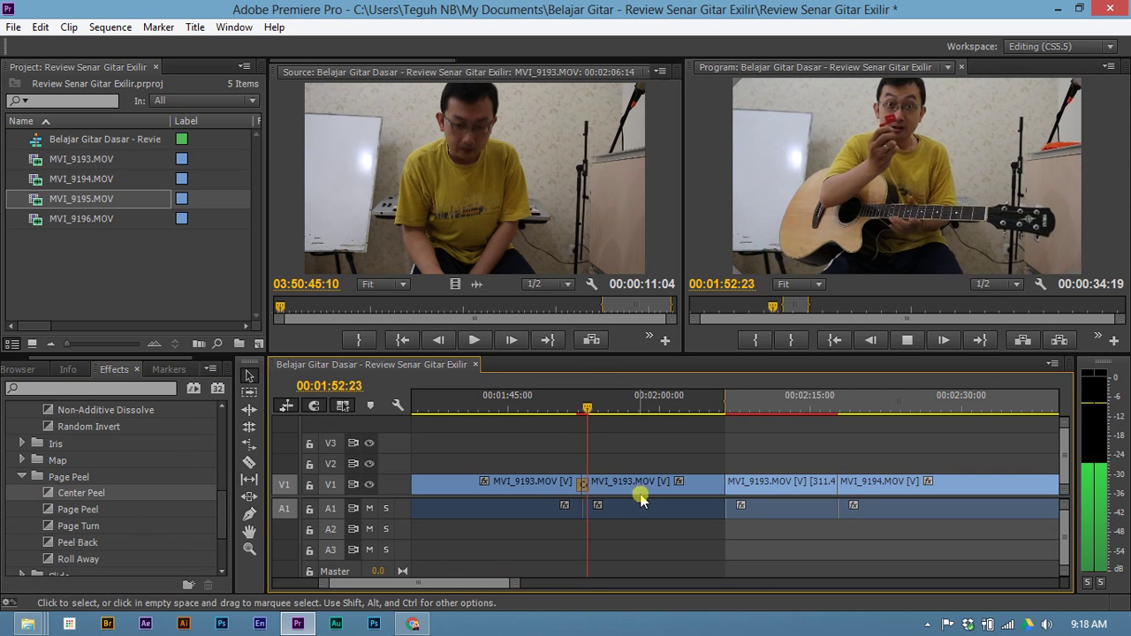
key(space)
List the Stretch transitions in the effects library and delete the Center Peel transition from the cut.
drag(222, 519, 222, 550)
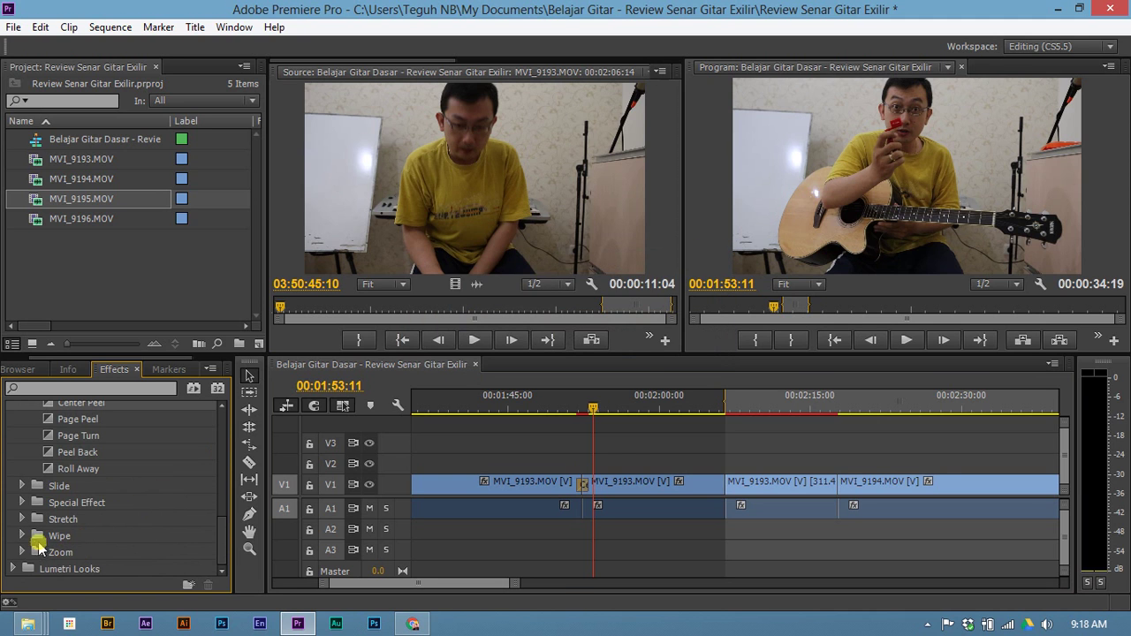
click(22, 520)
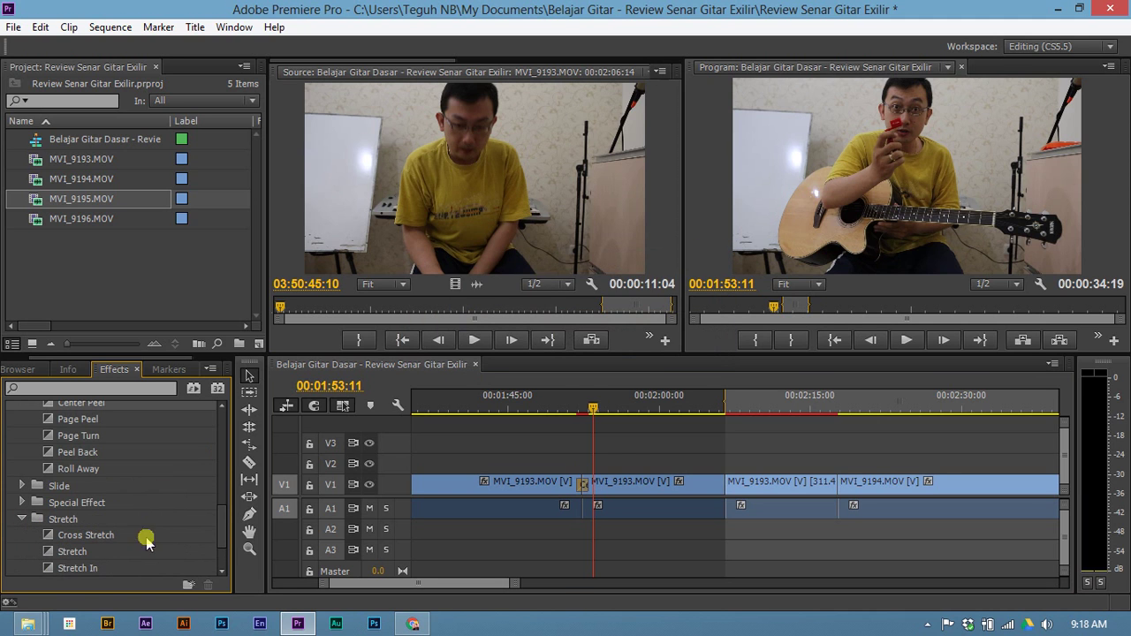
click(580, 486)
key(Delete)
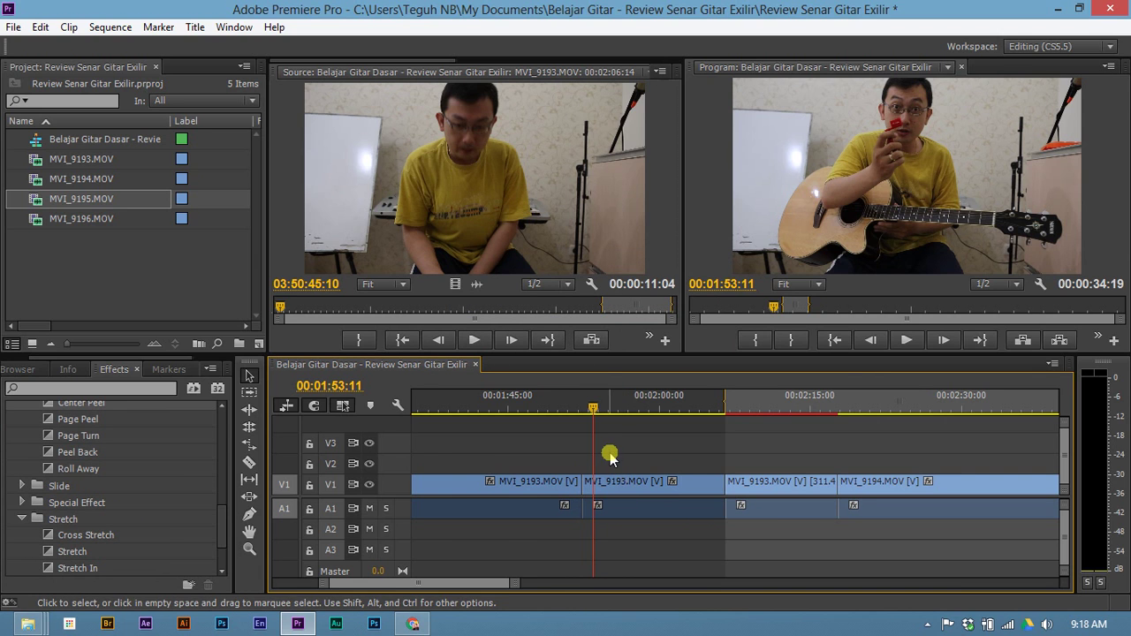
Apply the default Cross Dissolve video transition between the first two MVI_9193.MOV segments, with both clips selected.
key(z)
alt+click(605, 451)
key(v)
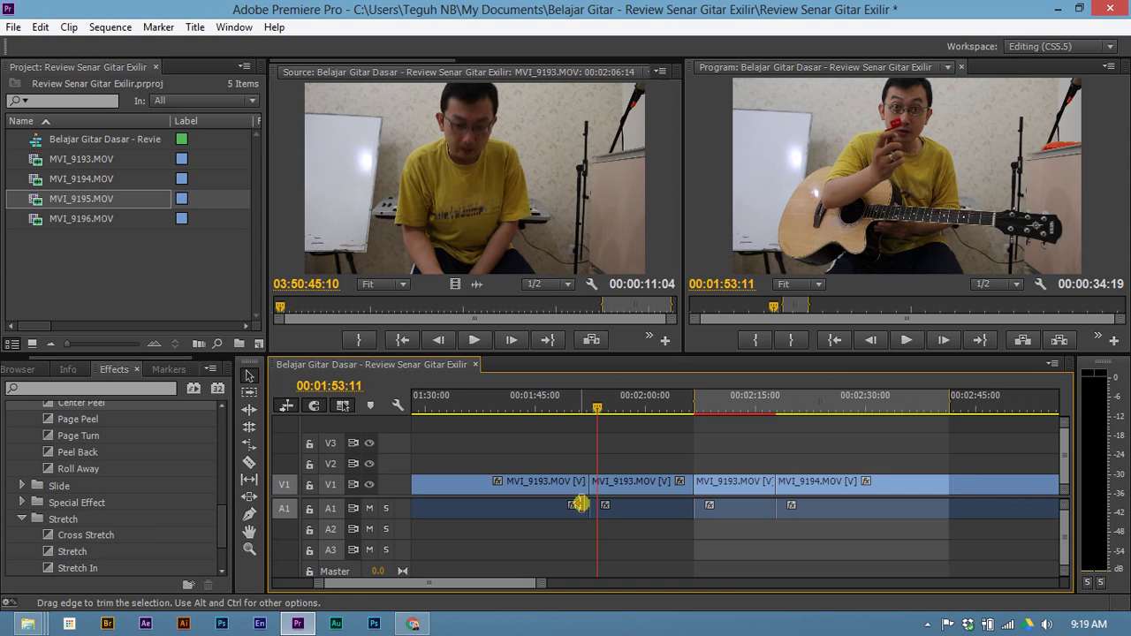
drag(567, 444, 609, 534)
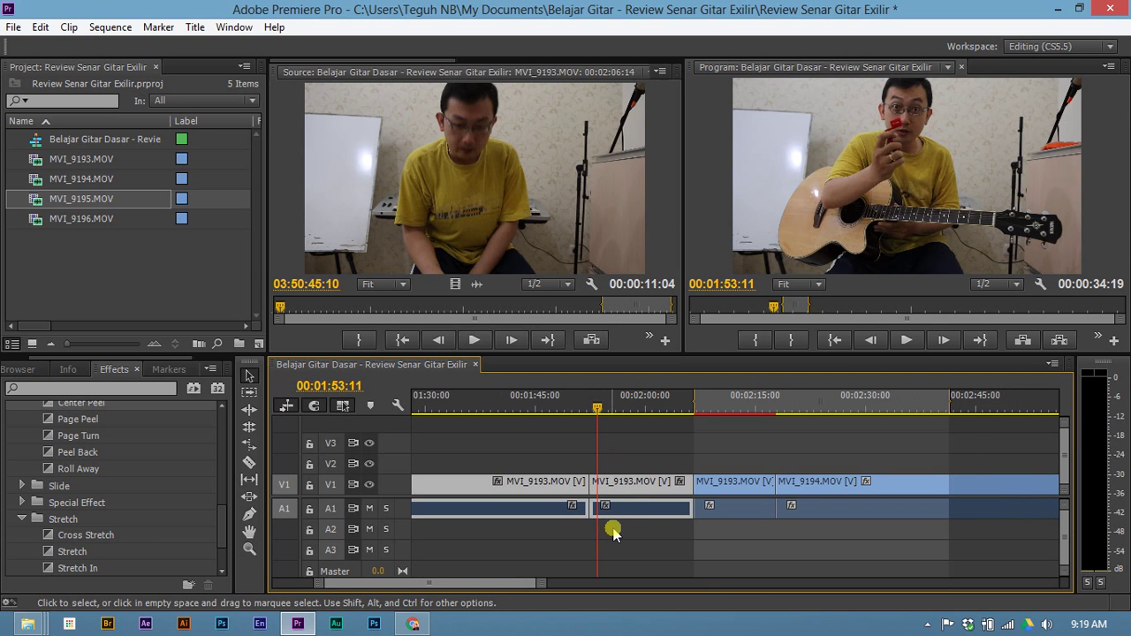
key(ctrl+d)
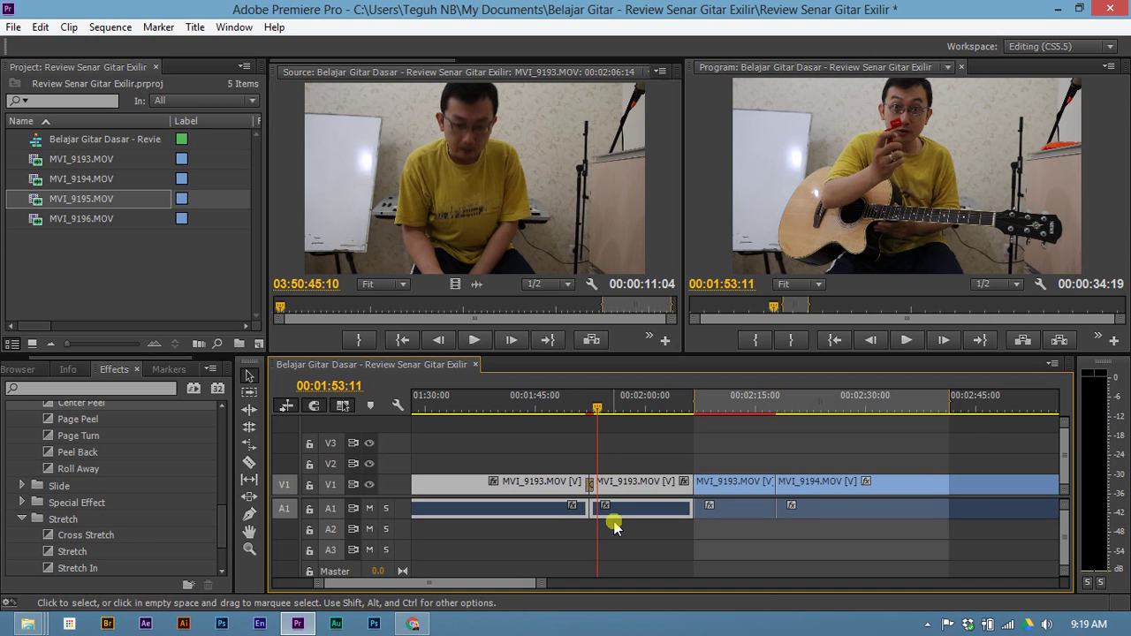
Play the Cross Dissolve twice, starting from about 00:01:51:05 and from about 00:01:51:14.
click(582, 409)
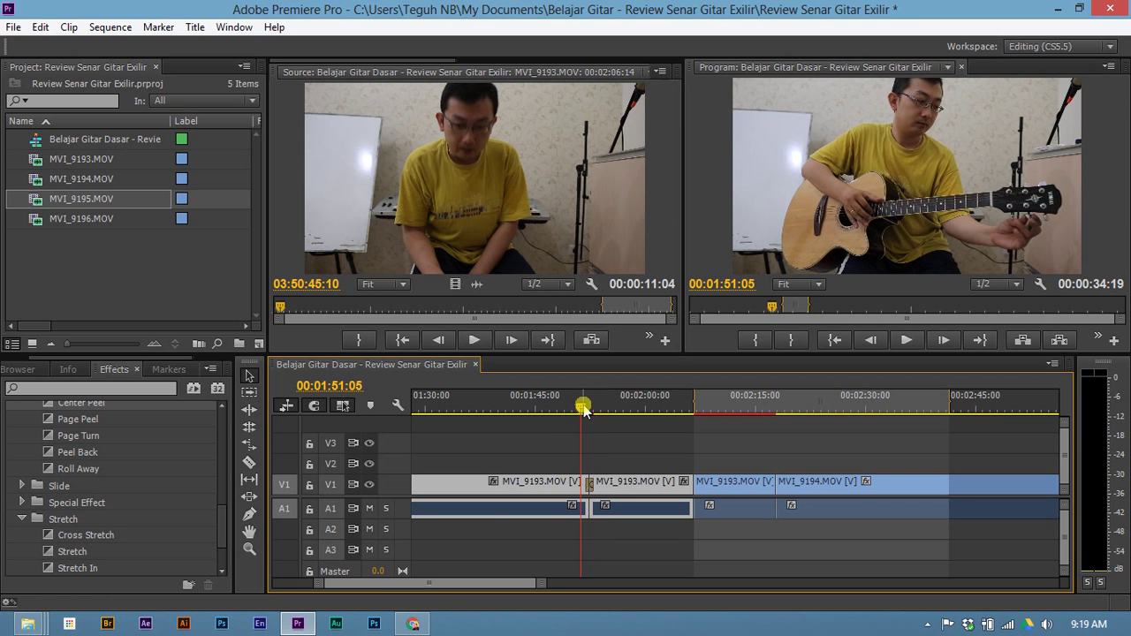
key(space)
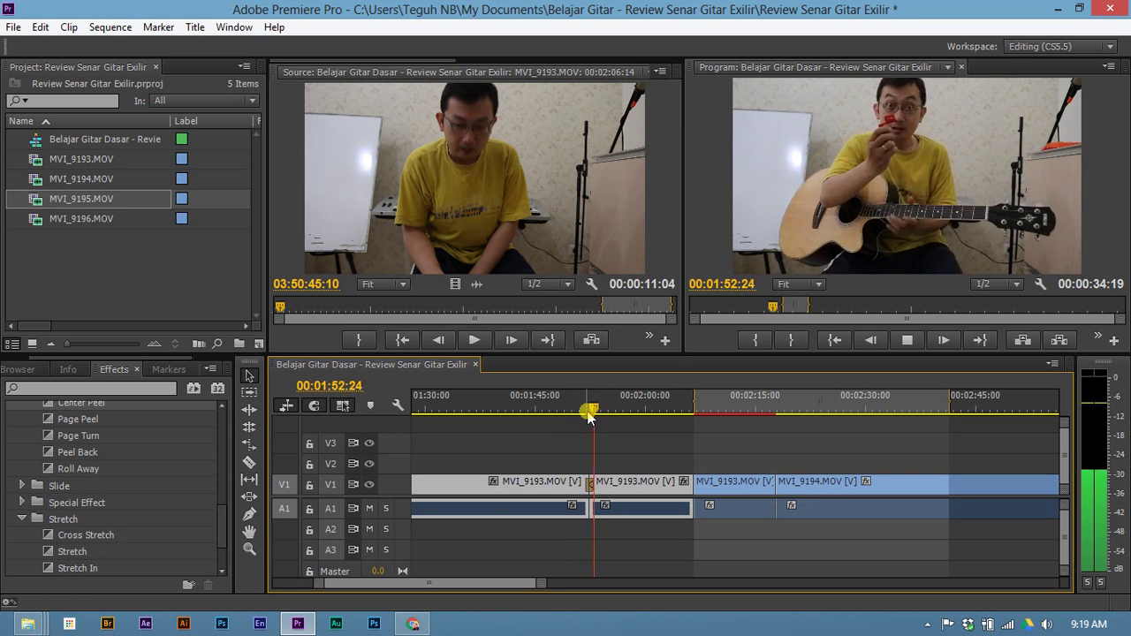
key(space)
drag(596, 409, 583, 409)
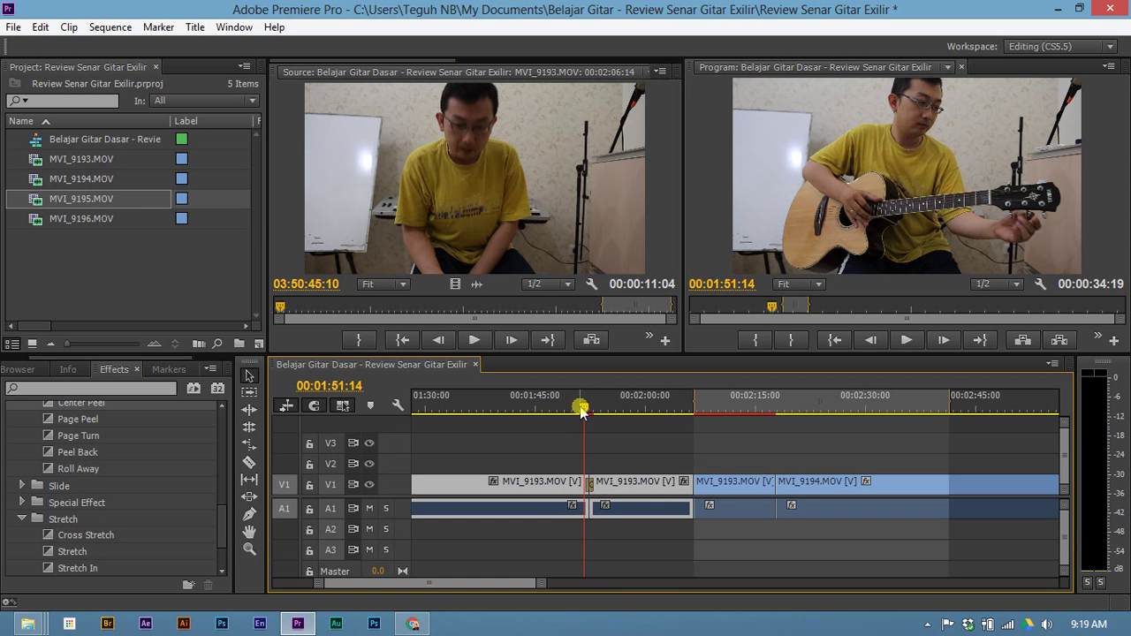
key(space)
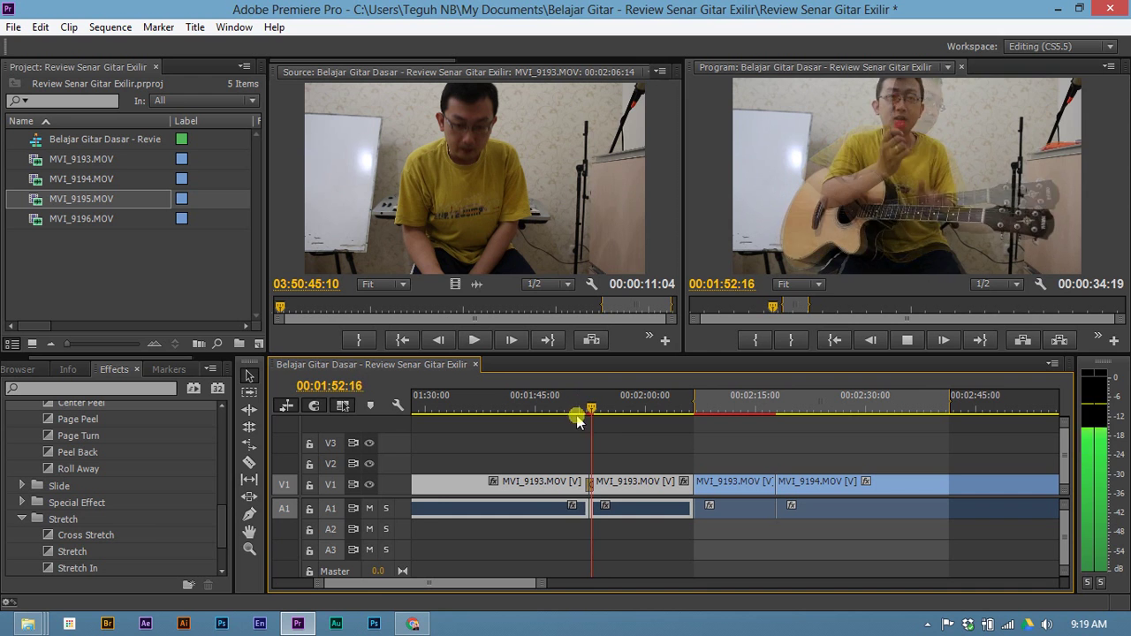
key(space)
Select Cross Dissolve in the effects library, and set the playhead to 00:01:51:03 with no clips selected.
drag(221, 510, 222, 452)
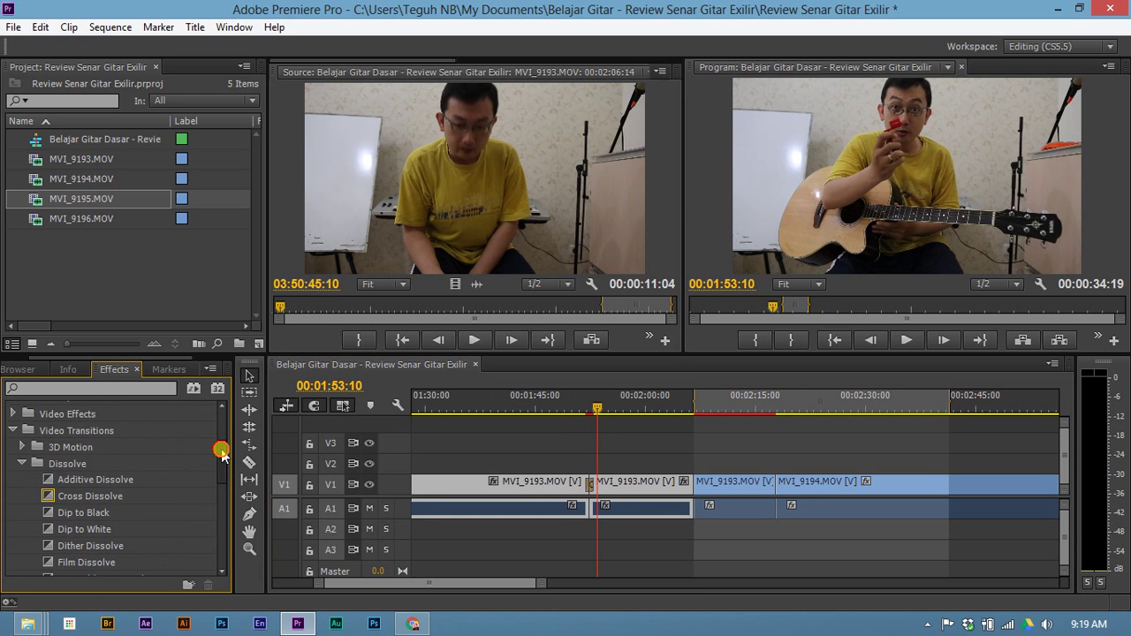
click(113, 499)
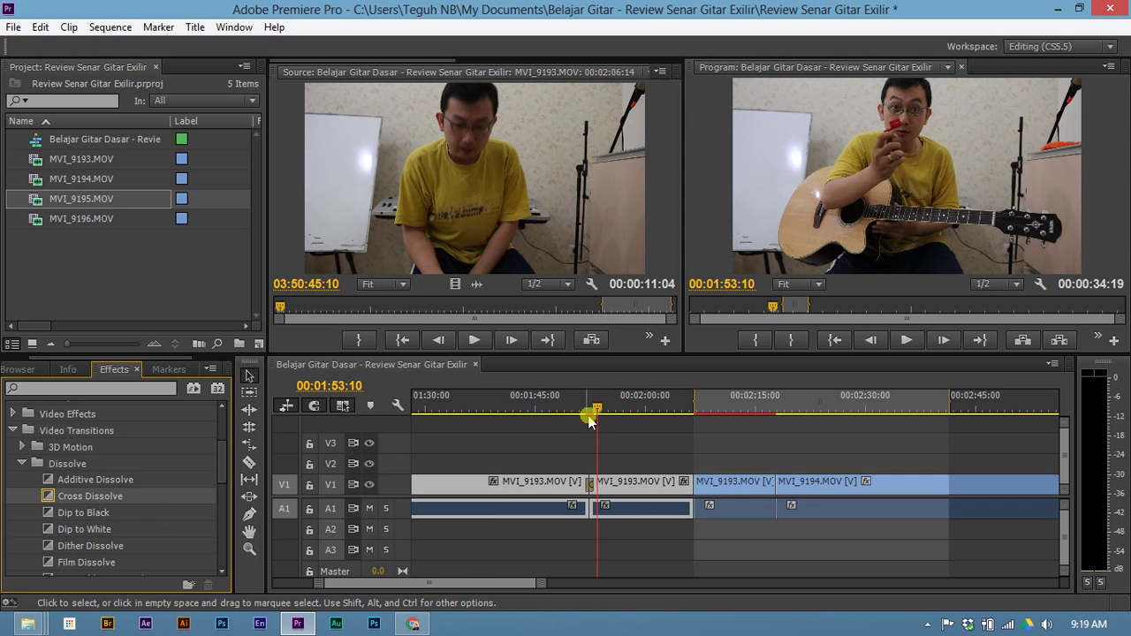
drag(597, 406, 579, 410)
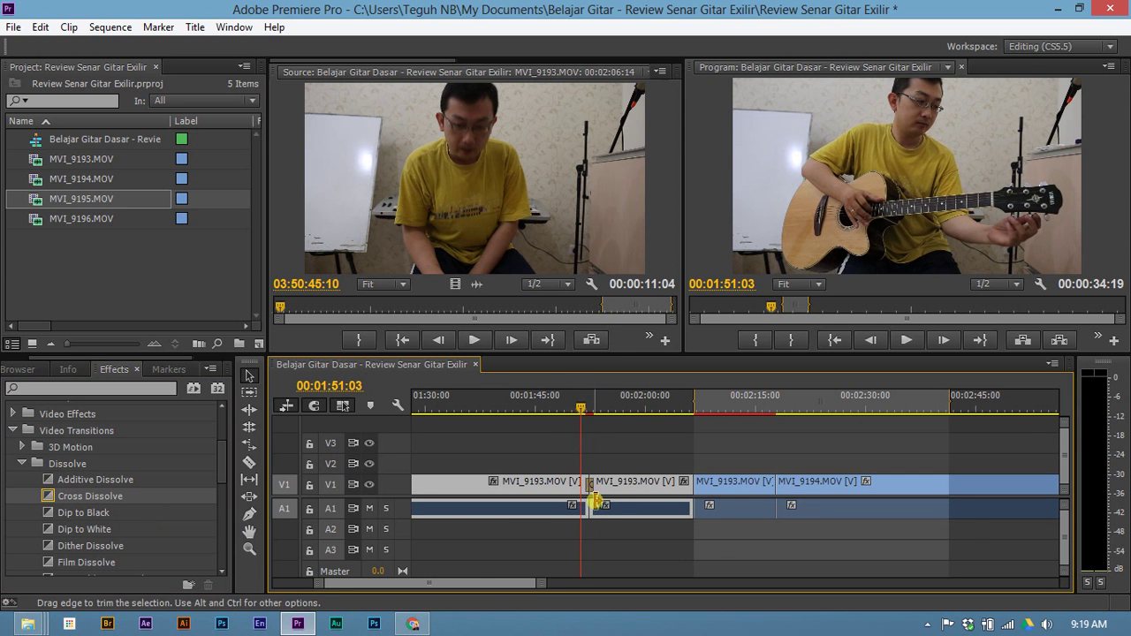
scroll(595, 501, down, 2)
scroll(584, 509, up, 3)
click(599, 535)
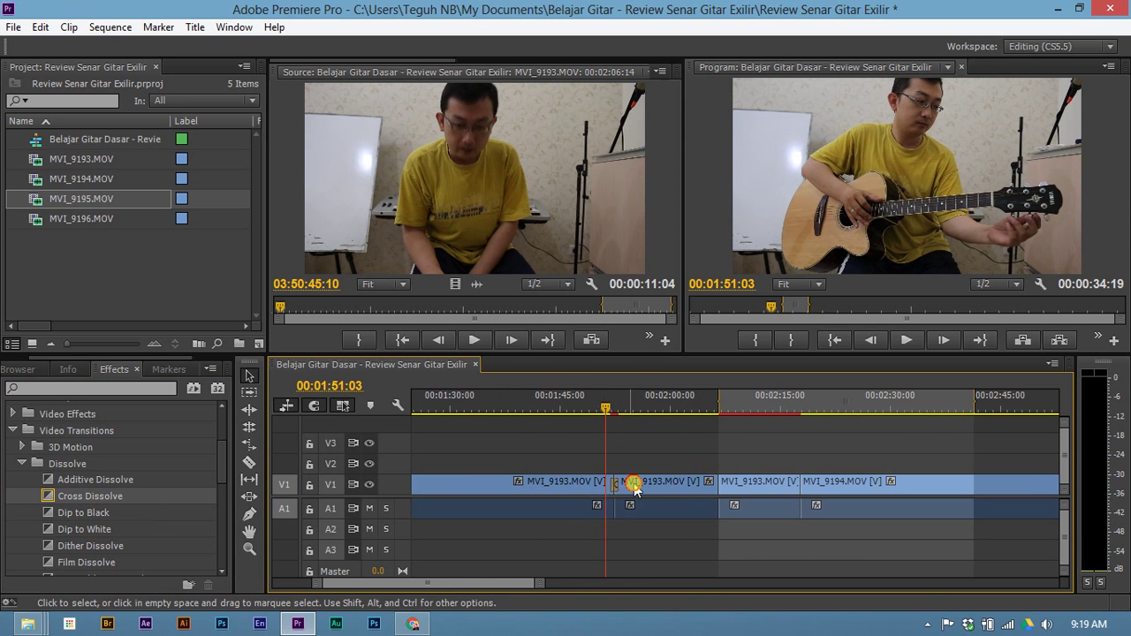
Look through the audio effects and select Constant Power among the Crossfade audio transitions.
click(13, 430)
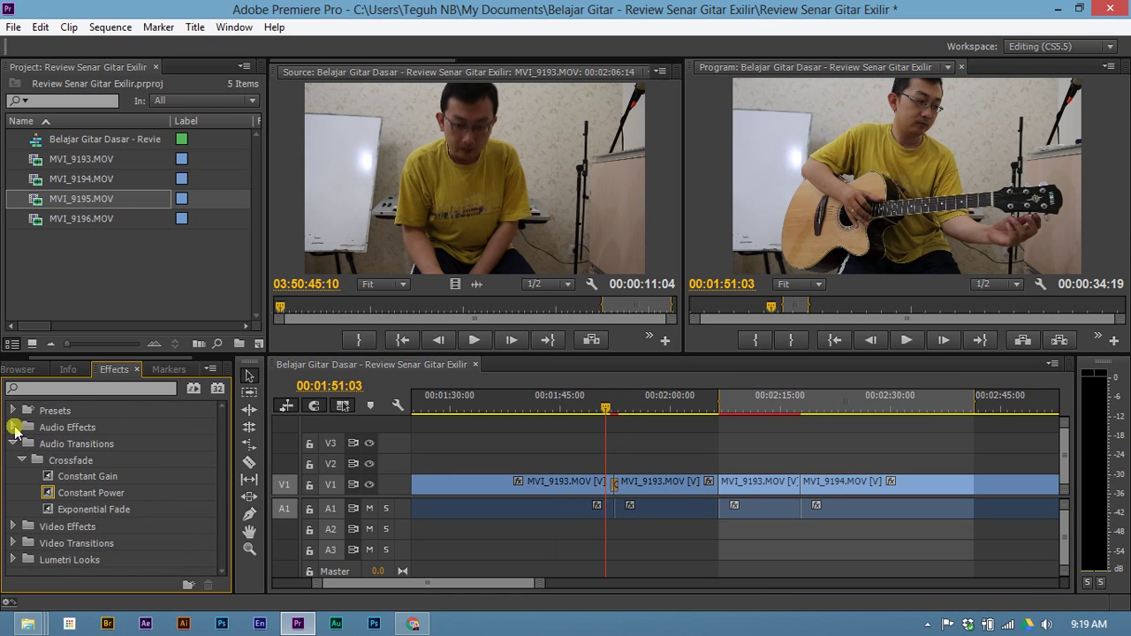
click(15, 427)
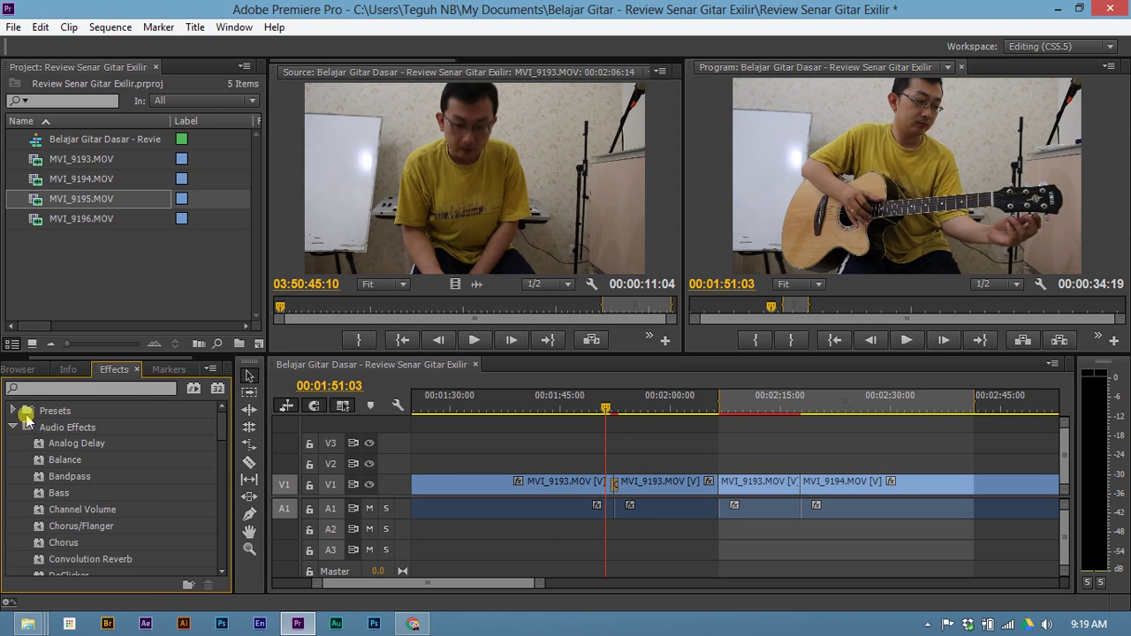
click(14, 426)
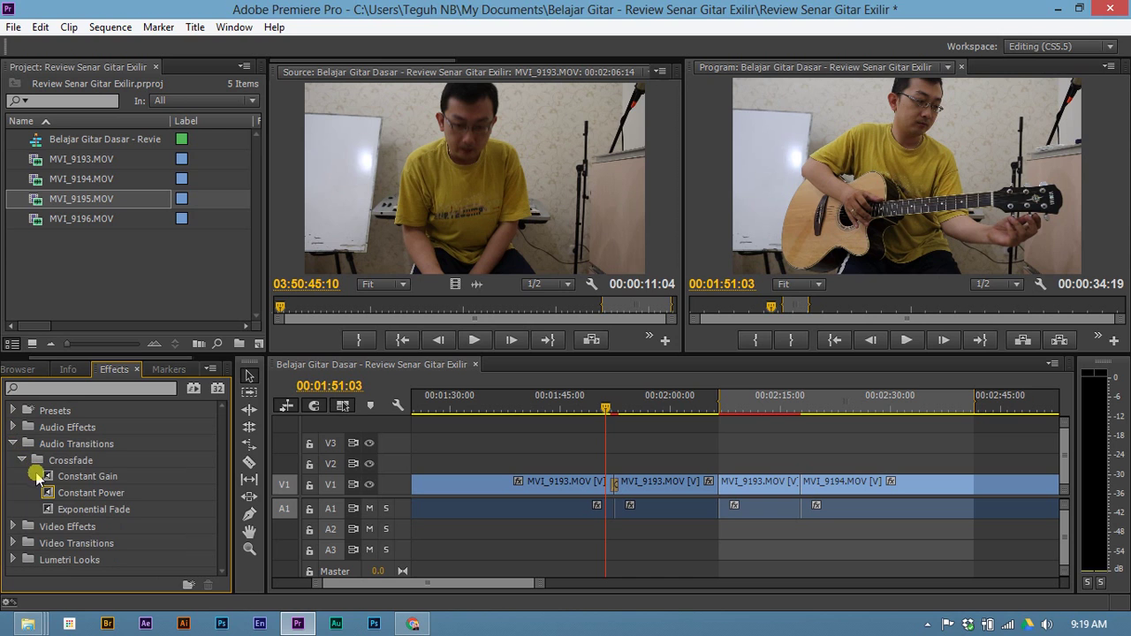
click(69, 497)
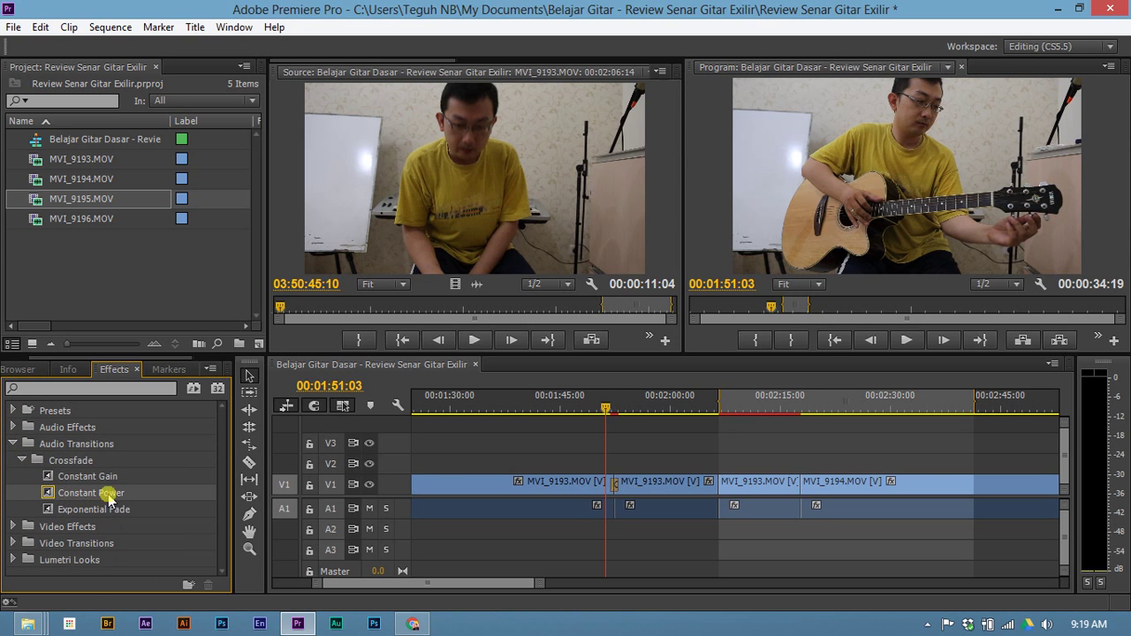
Apply the default Constant Power audio transition between the first two MVI_9193.MOV segments and preview it from 00:01:51:03.
click(638, 536)
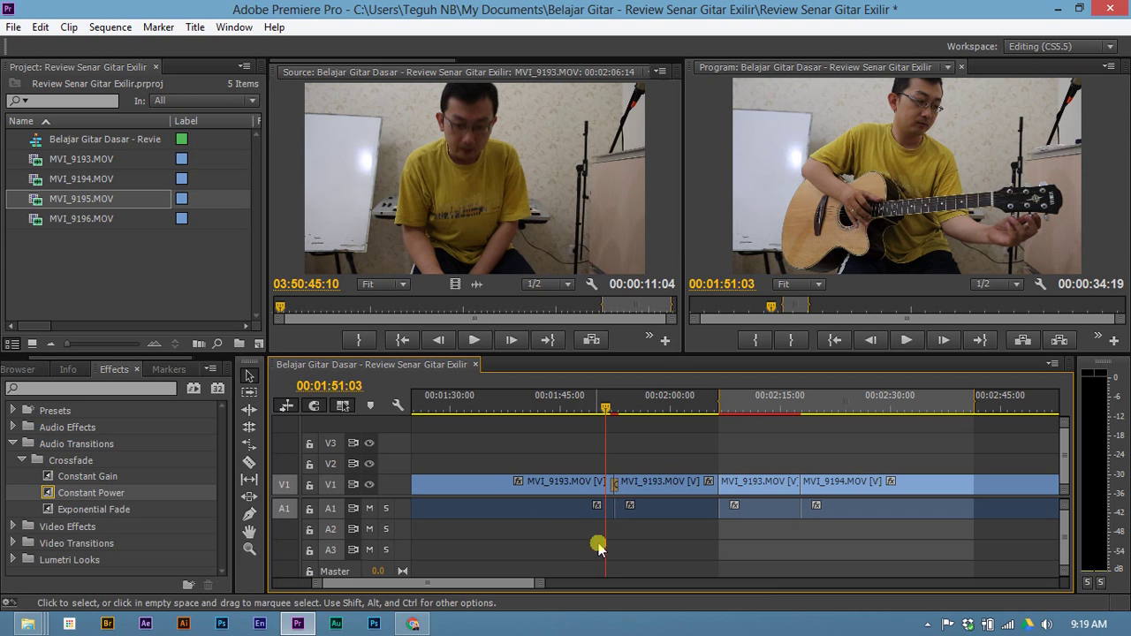
drag(596, 536, 659, 448)
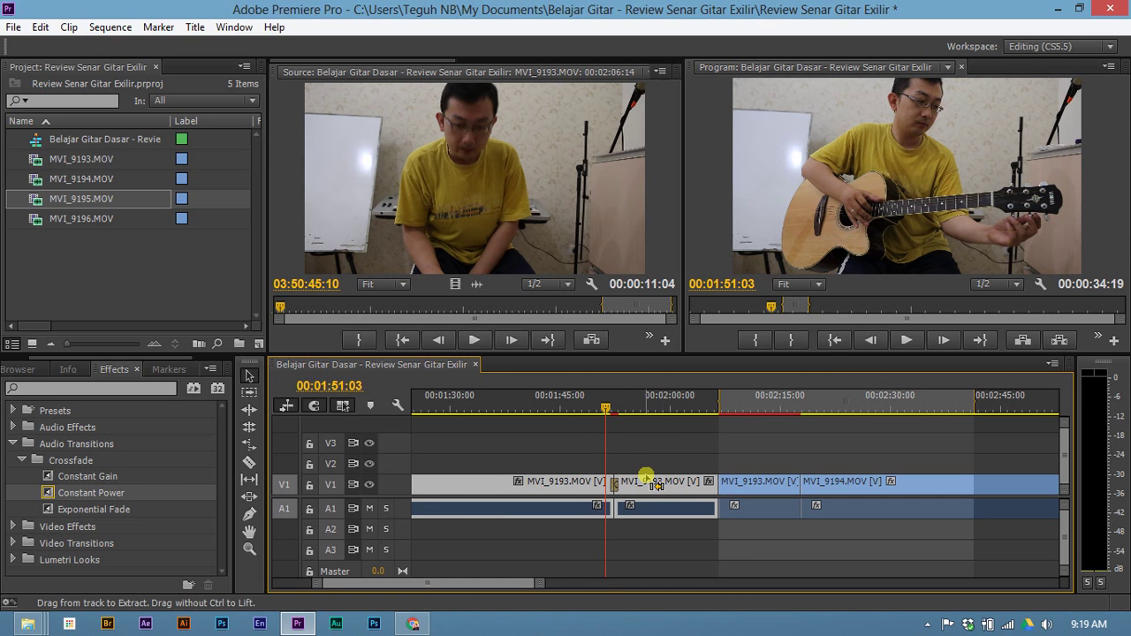
key(ctrl+shift+d)
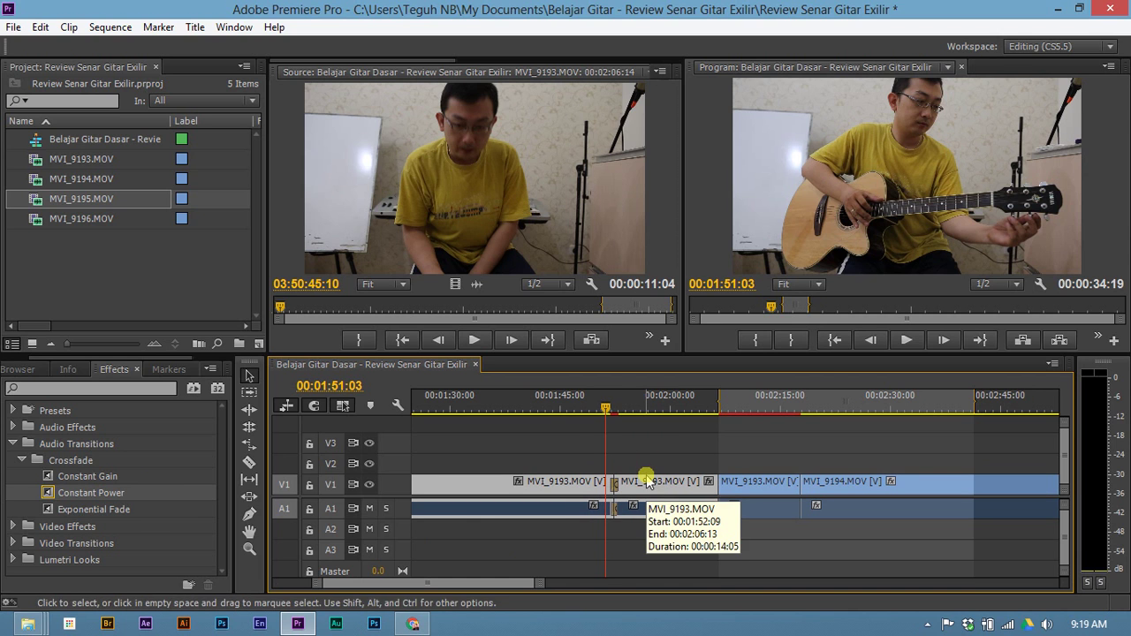
key(space)
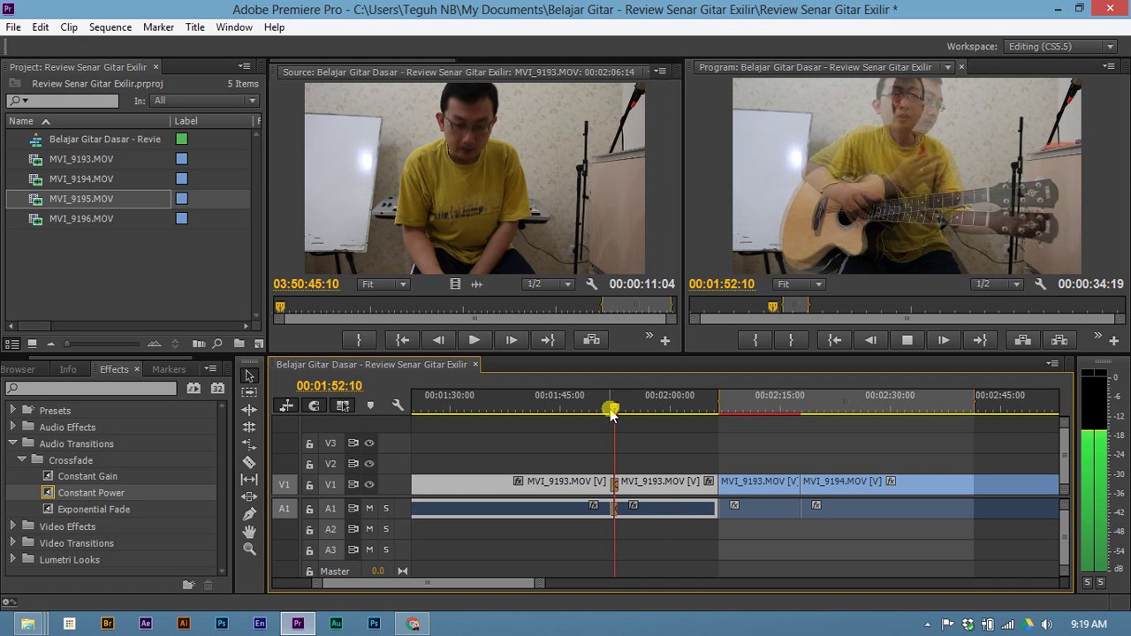
key(space)
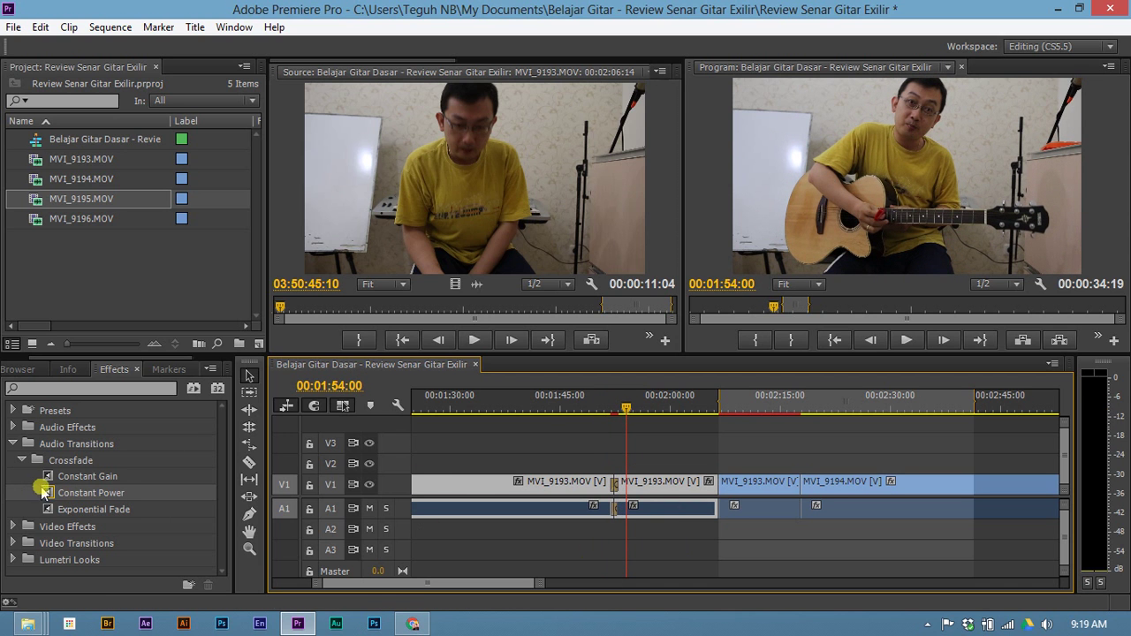
Select Constant Gain in the effects library, and return the playhead to 00:01:51:03 with no clips selected.
mouse_move(45, 478)
mouse_down()
mouse_move(567, 552)
mouse_move(616, 528)
mouse_up()
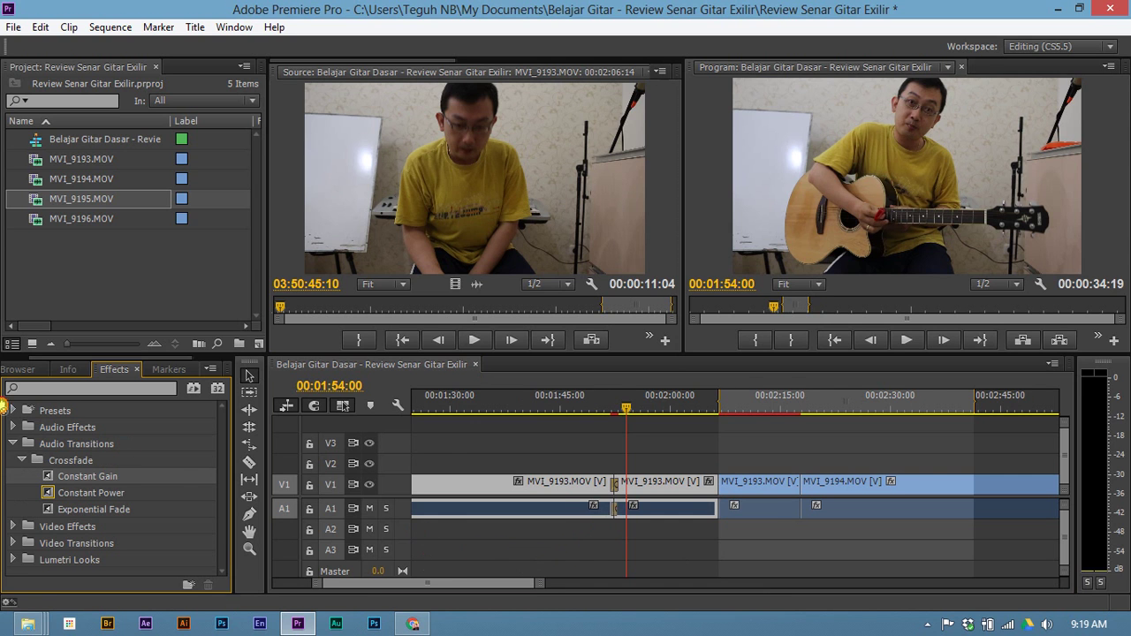
scroll(595, 501, up, 2)
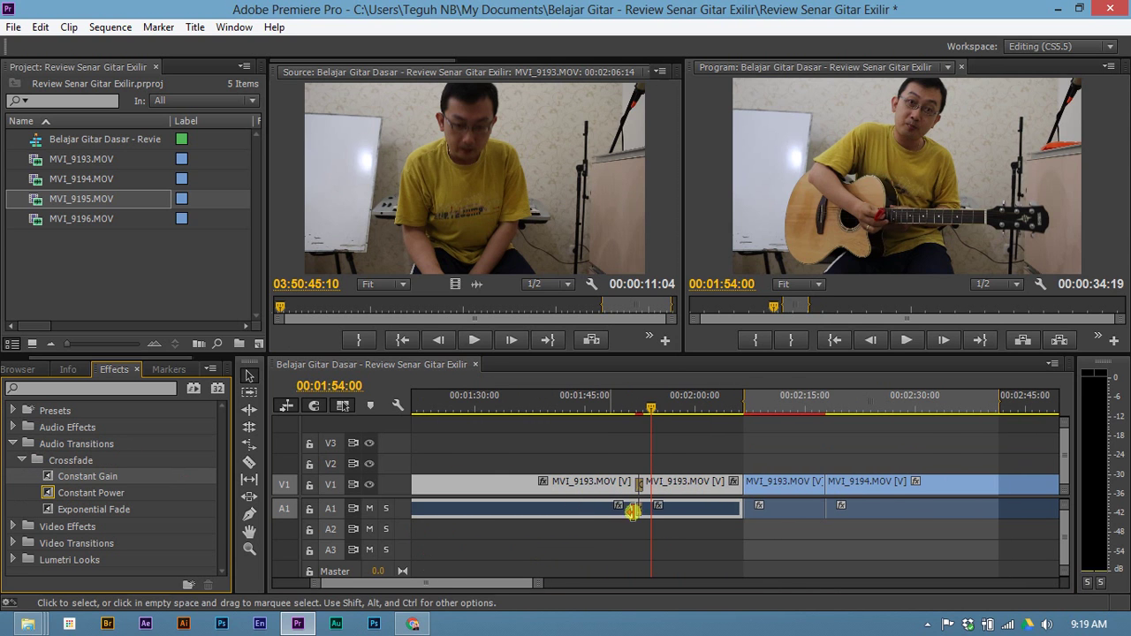
click(688, 566)
drag(651, 408, 627, 411)
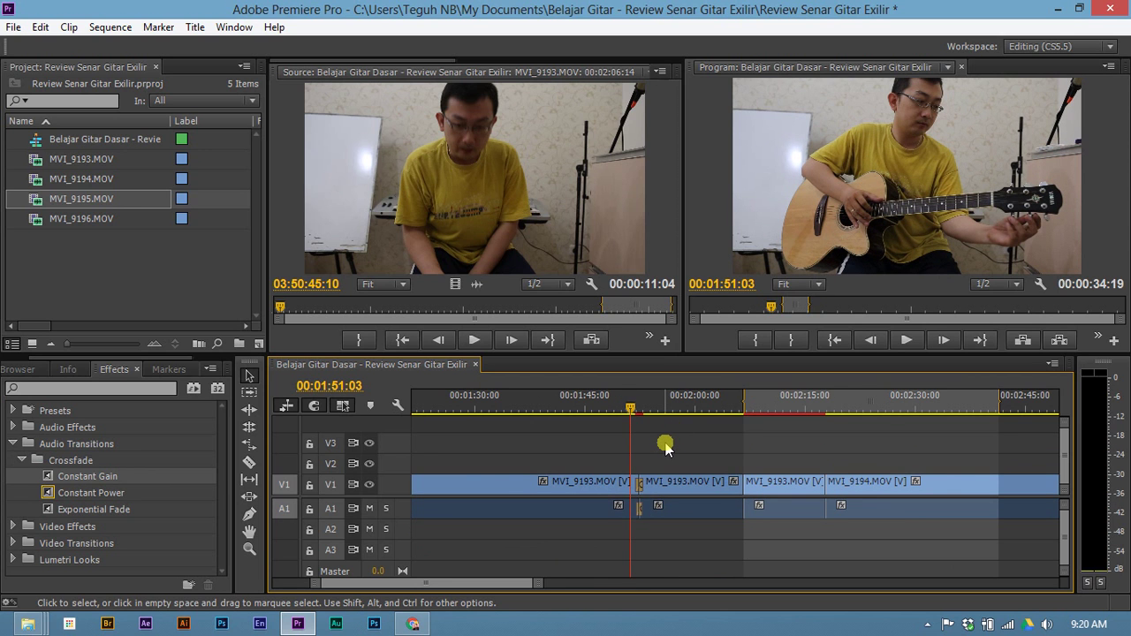
Apply the default video transition to all clips in the sequence and inspect the cut between MVI_9194.MOV and MVI_9196.MOV.
scroll(665, 448, down, 8)
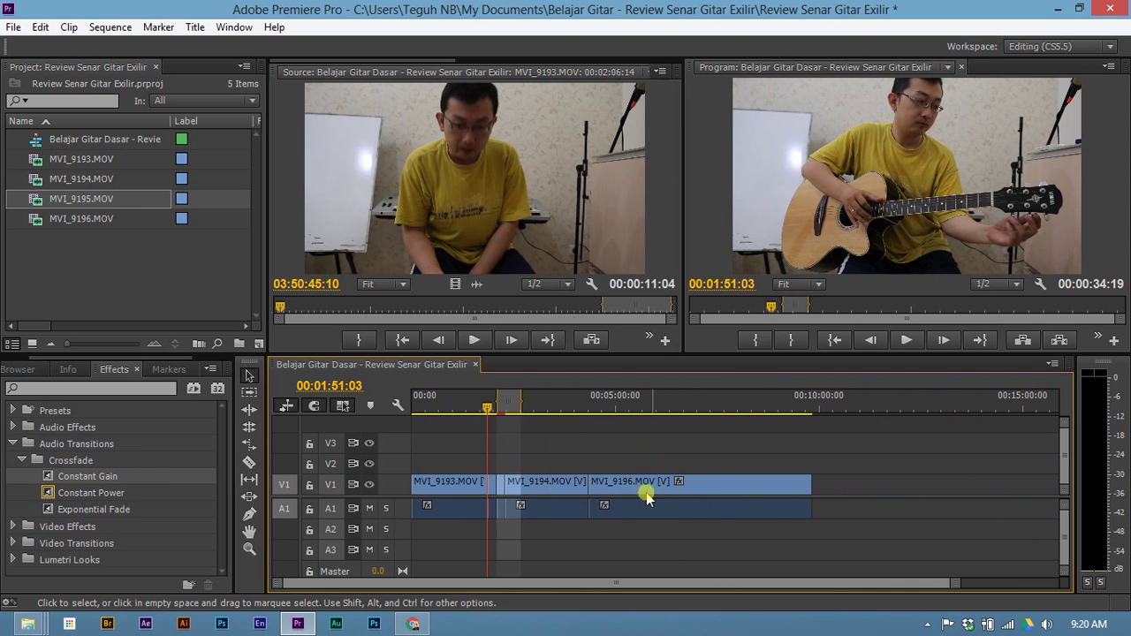
drag(429, 545, 929, 434)
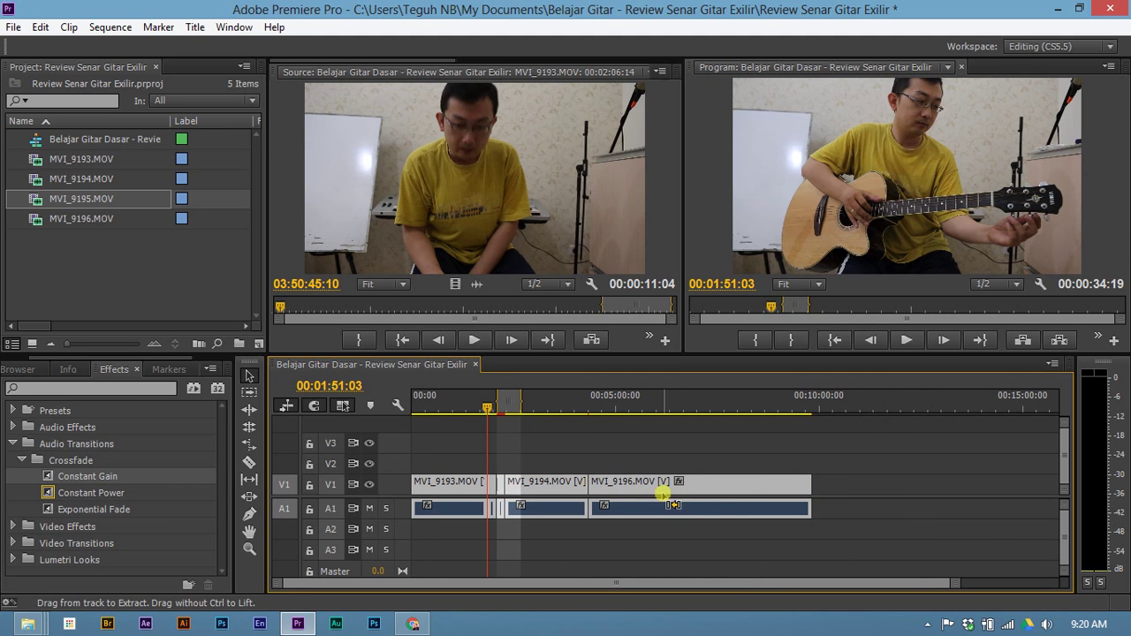
key(z)
click(580, 485)
click(563, 486)
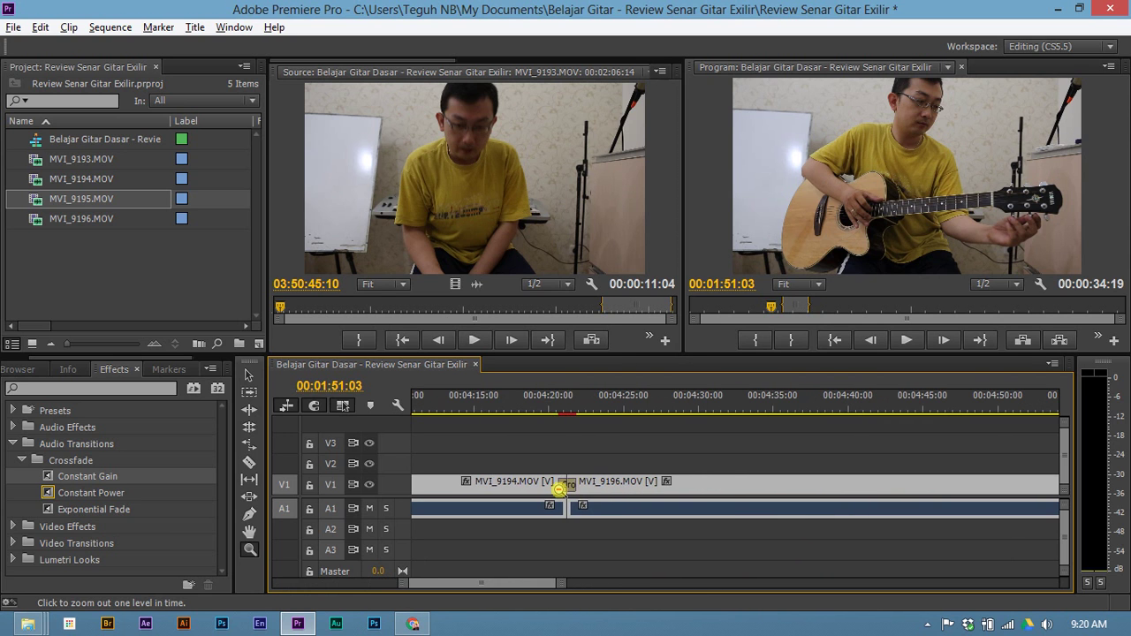
Apply the default audio transition to all clips in the sequence.
alt+click(563, 486)
alt+click(560, 482)
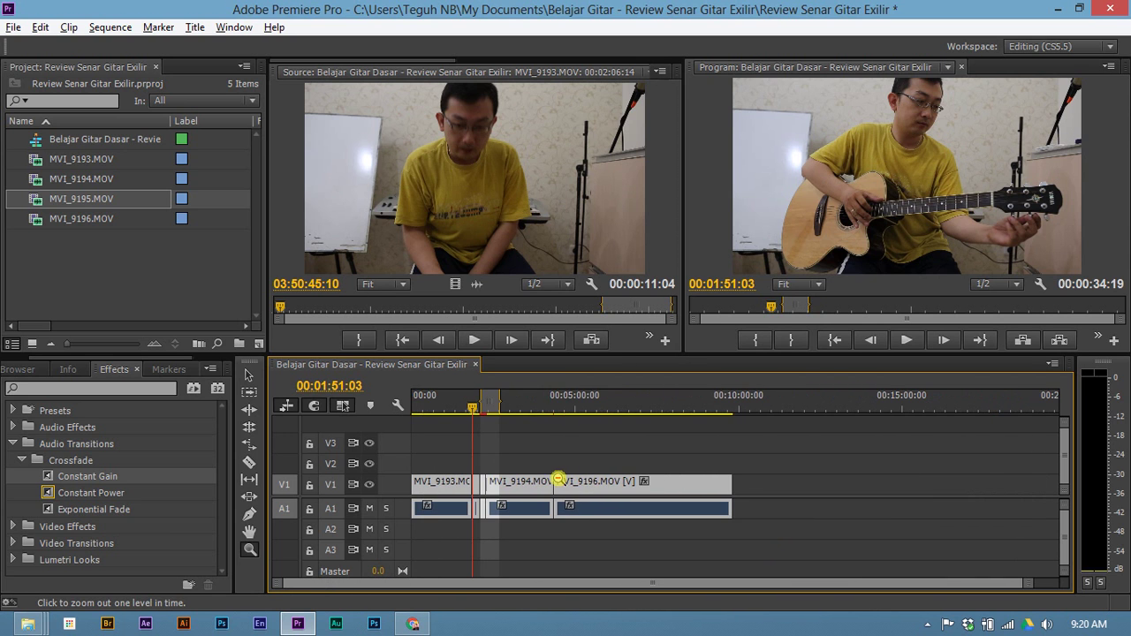
click(487, 487)
click(487, 487)
click(487, 487)
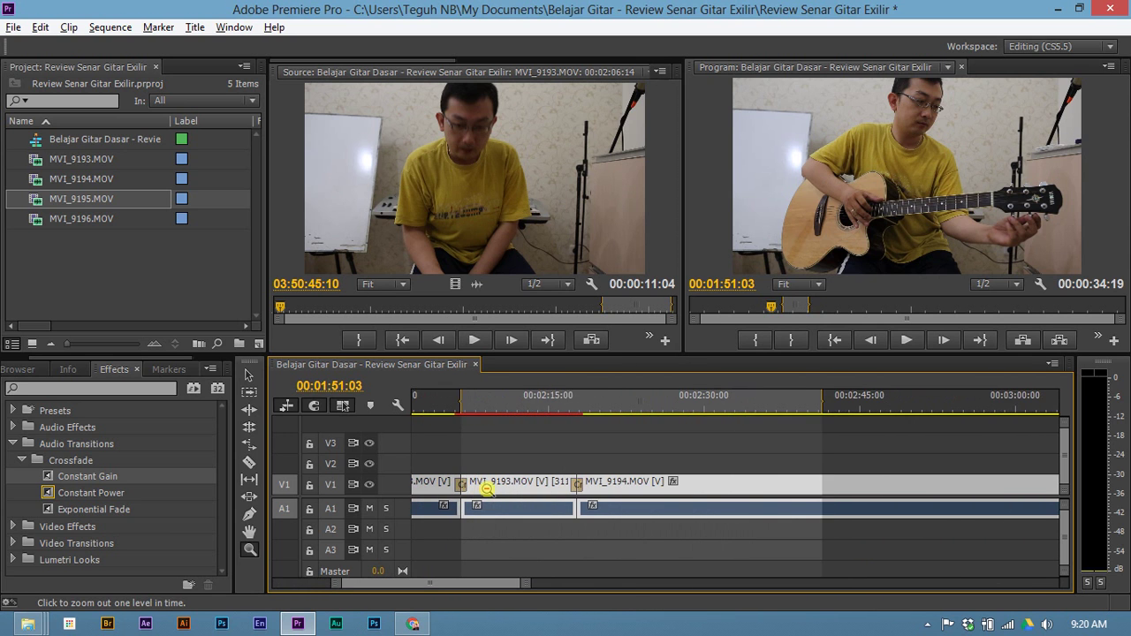
click(487, 487)
key(v)
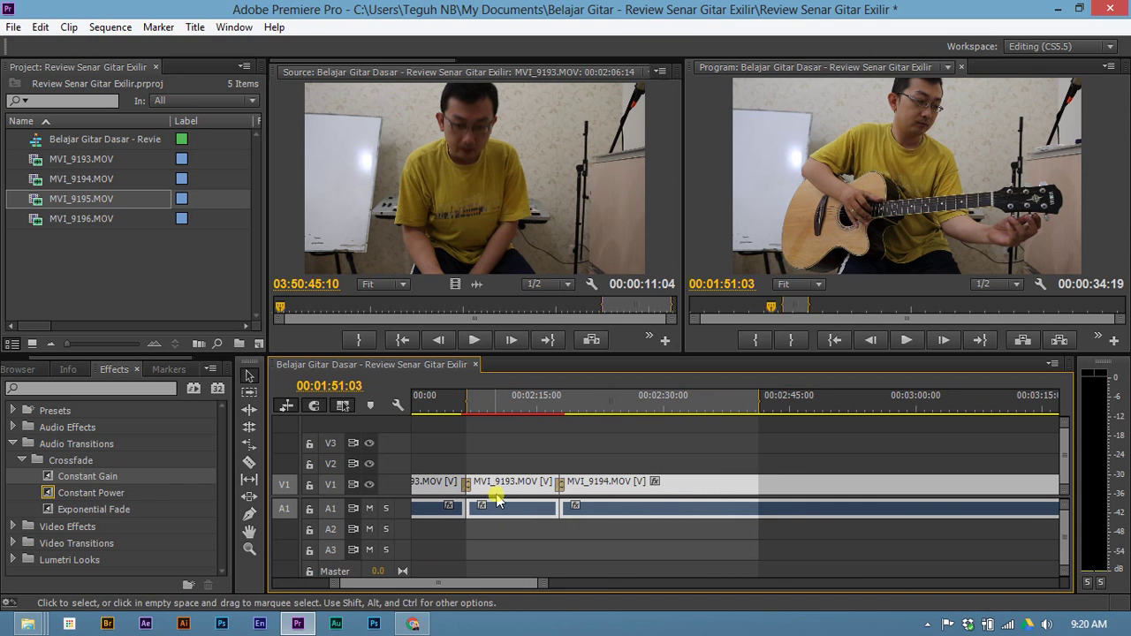
key(ctrl+a)
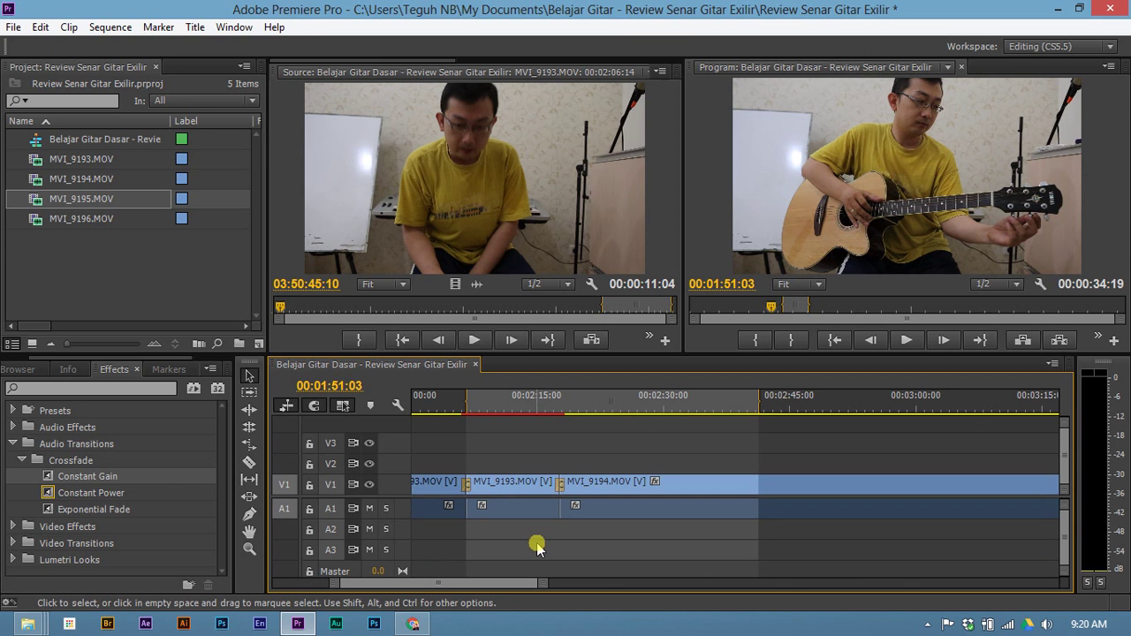
key(ctrl+a)
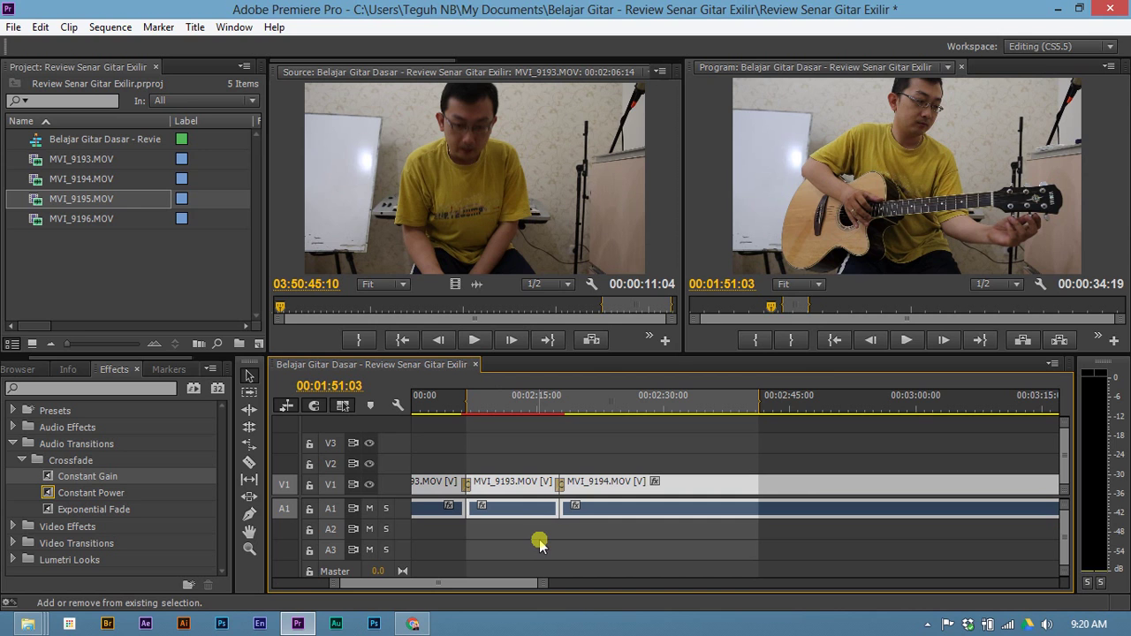
key(ctrl+shift+d)
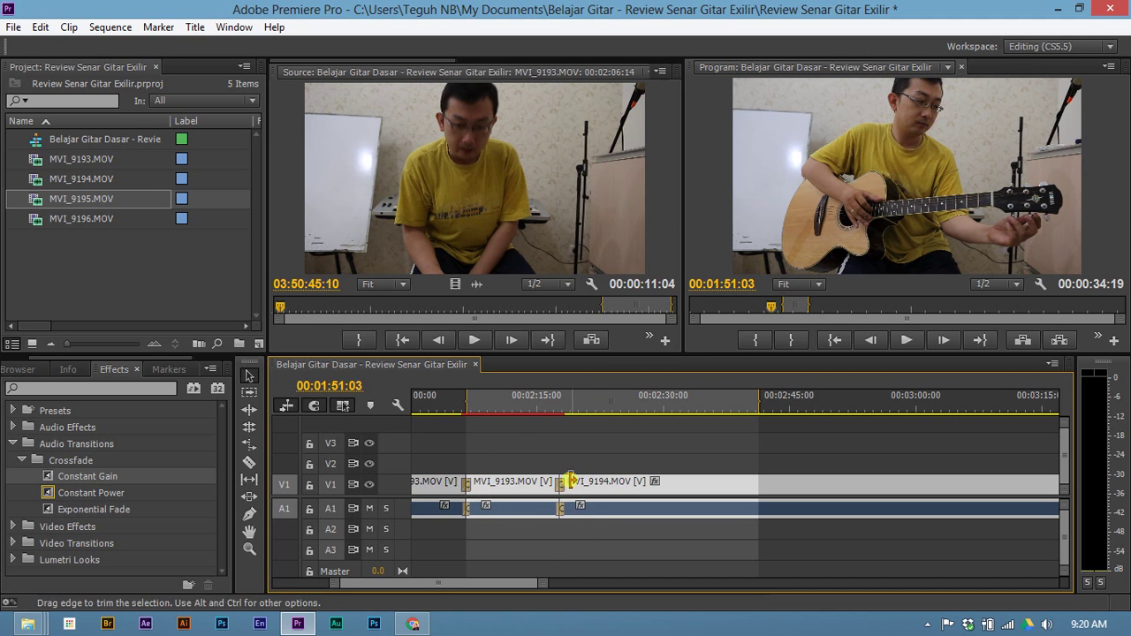
Preview the transitions at both ends of the MVI_9193.MOV segment just before MVI_9194.MOV.
click(550, 405)
key(space)
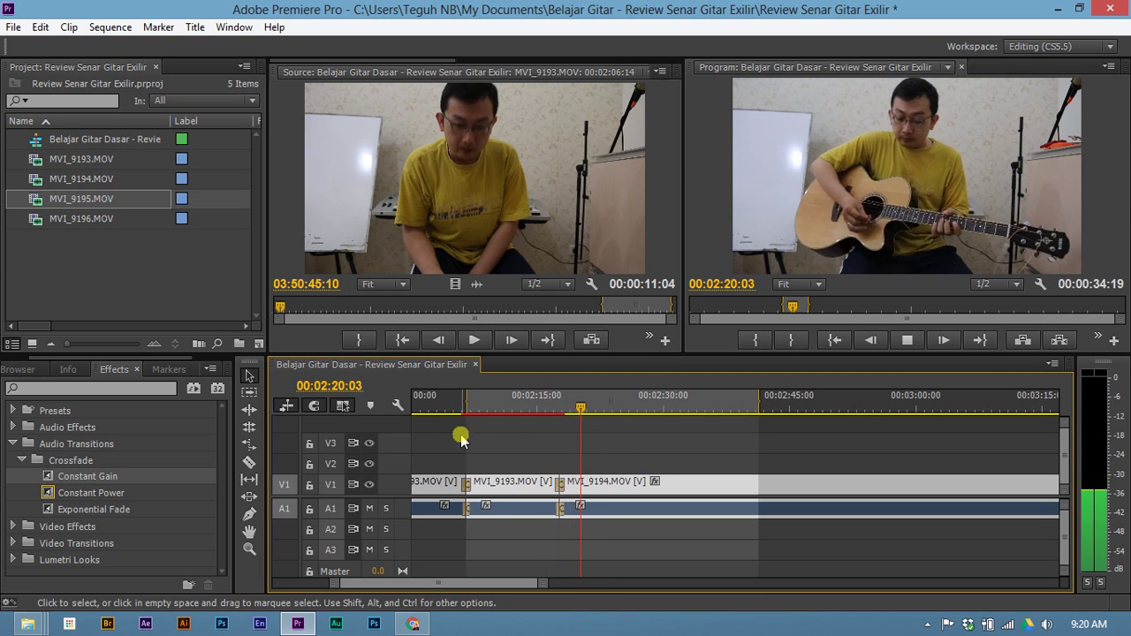
key(space)
click(459, 403)
key(space)
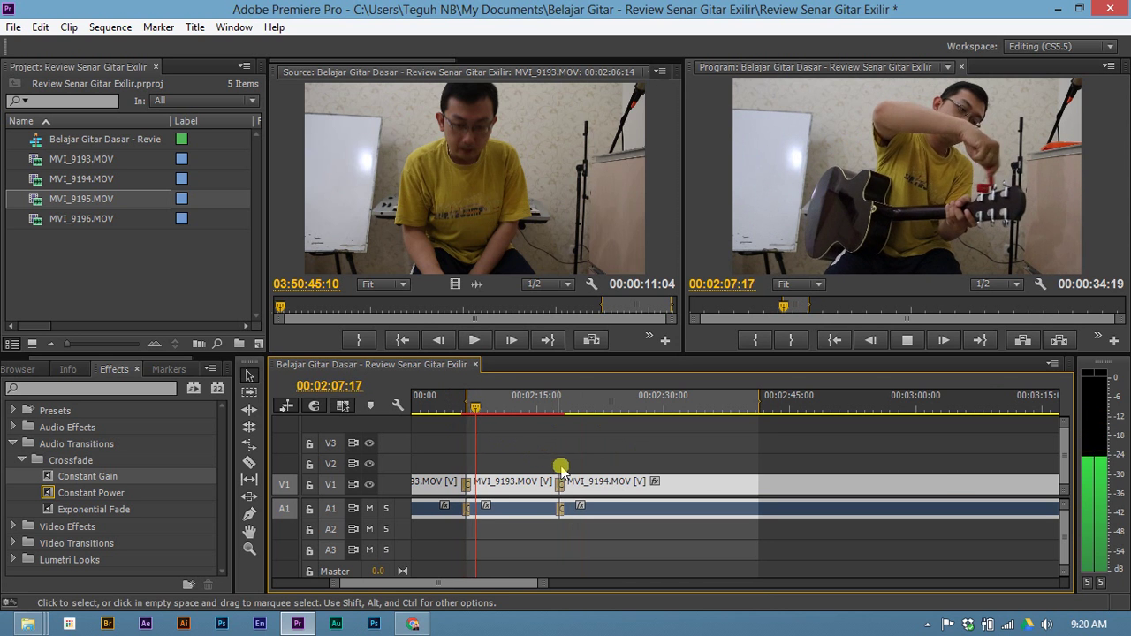
key(space)
Preview the closing transition at the end of MVI_9196.MOV.
key(z)
alt+click(603, 471)
alt+click(603, 471)
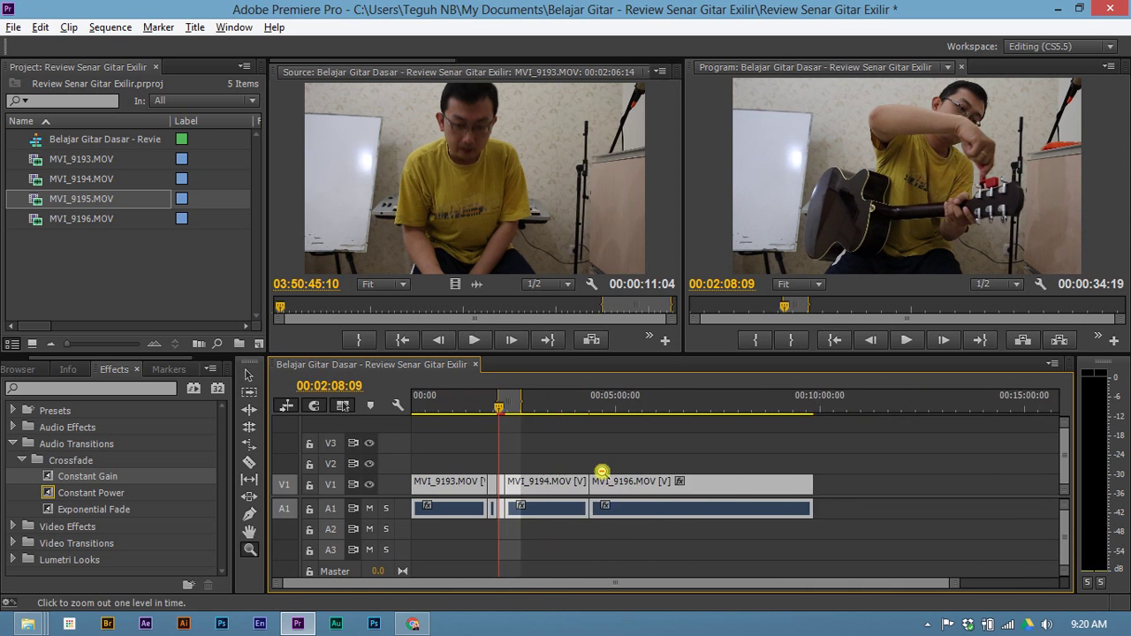
alt+click(745, 467)
key(v)
click(723, 408)
drag(724, 408, 730, 407)
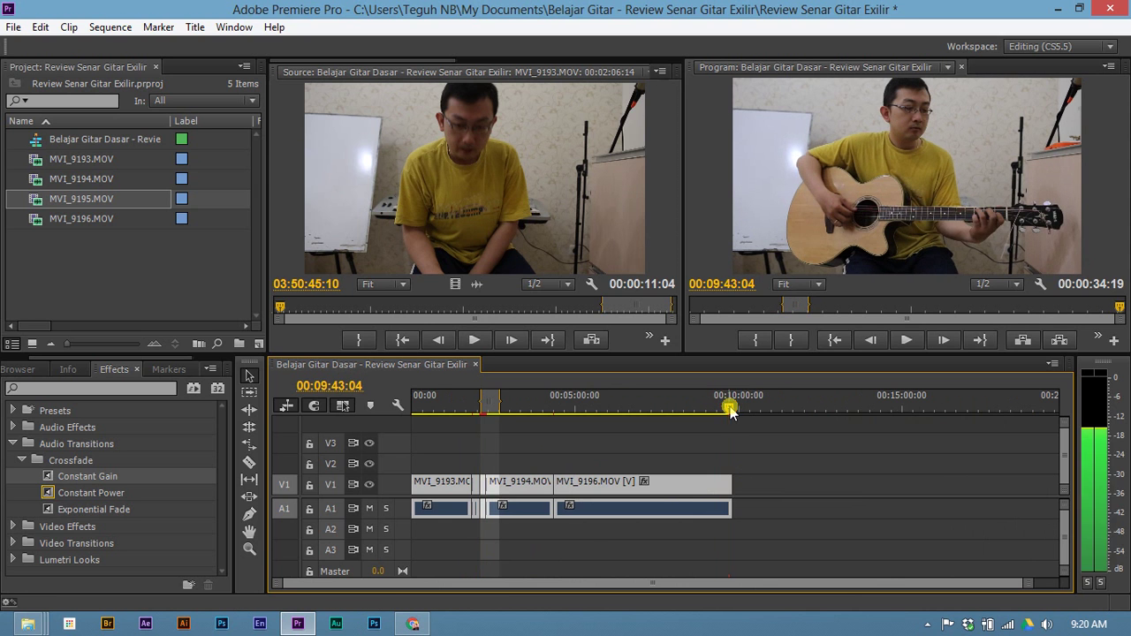
scroll(740, 516, up, 5)
click(469, 408)
key(space)
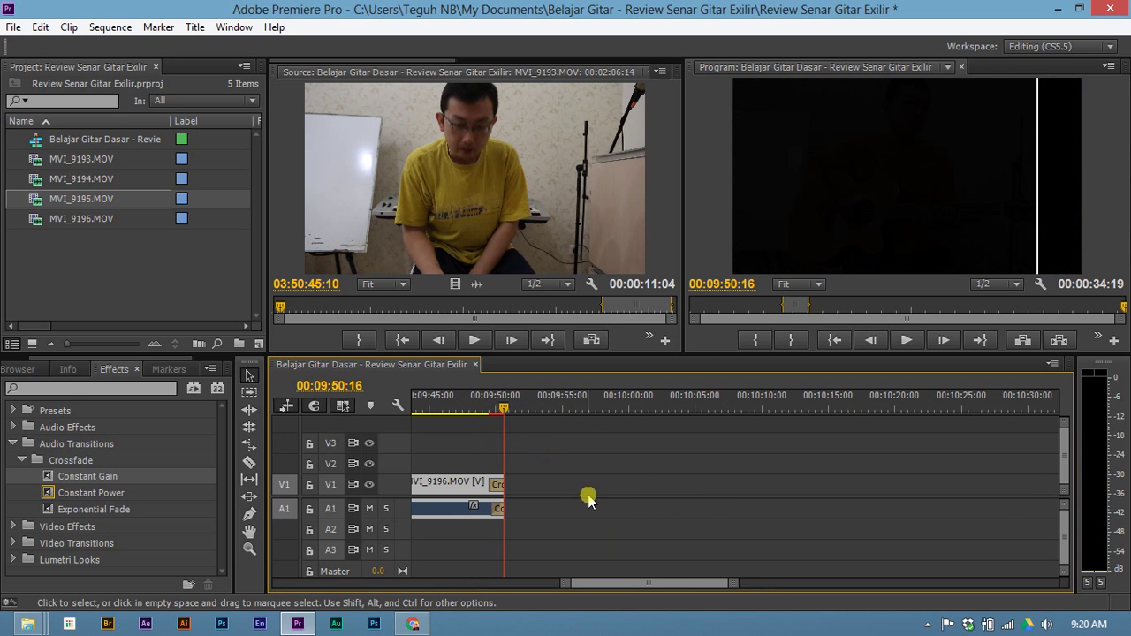
Move the playhead to 00:00:00:00, select all clips and mark the sequence's In point there.
scroll(592, 493, down, 6)
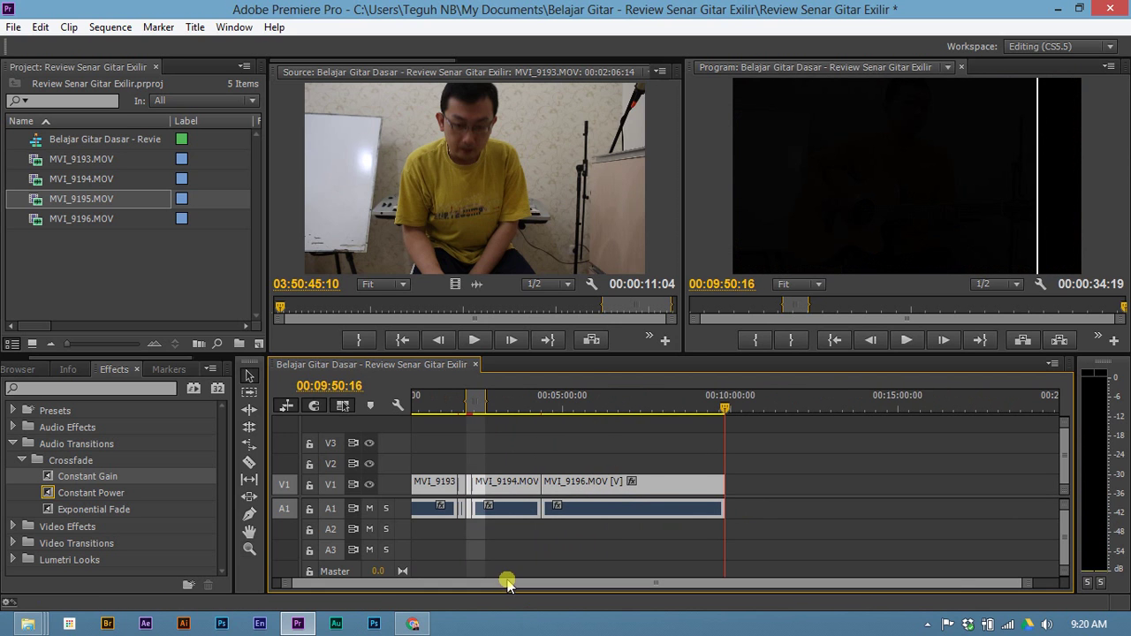
drag(503, 585, 425, 573)
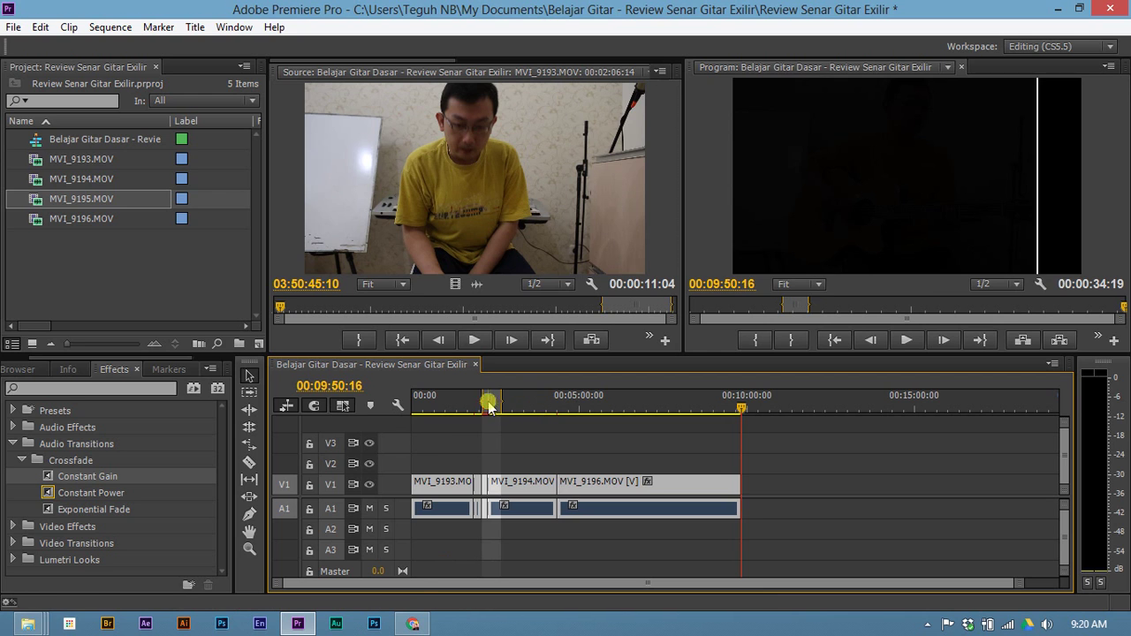
drag(487, 400, 395, 402)
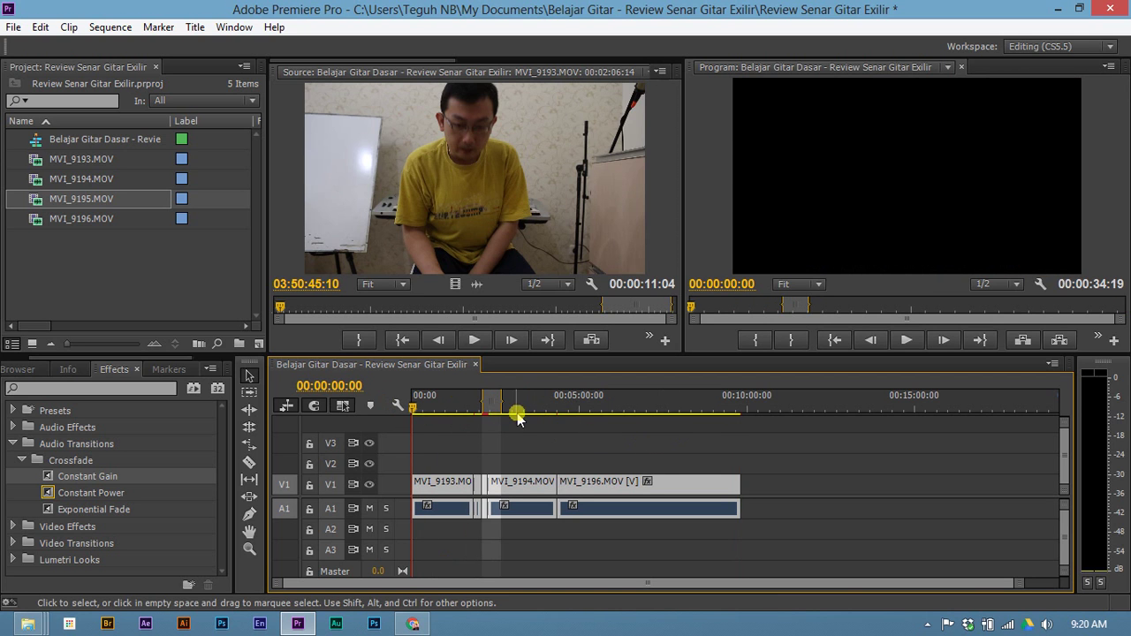
drag(430, 401, 404, 404)
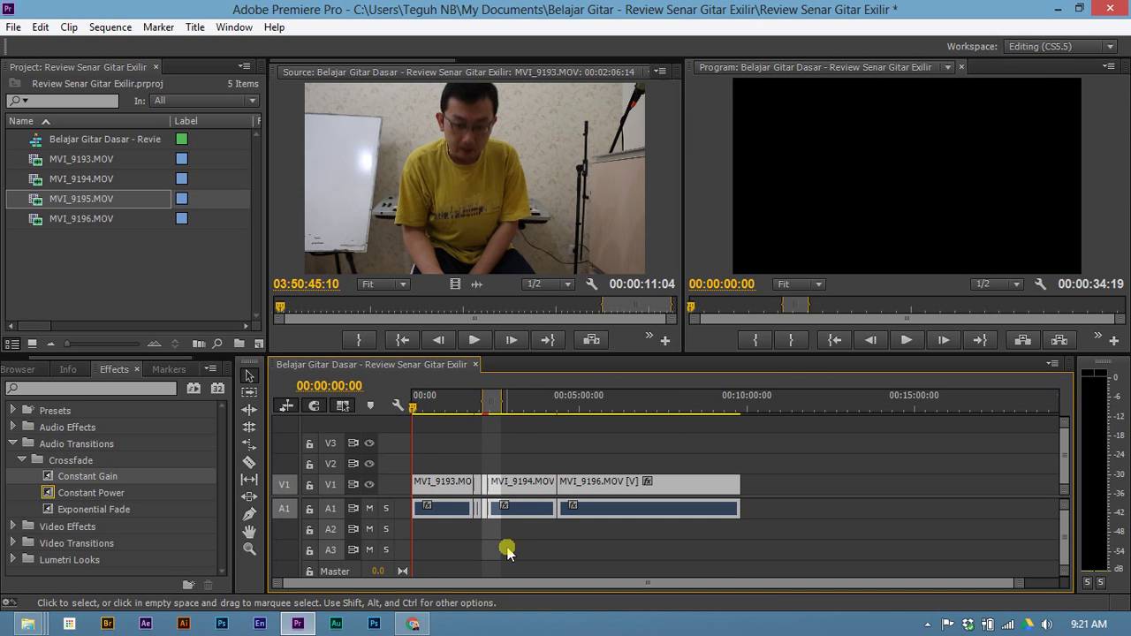
key(ctrl+a)
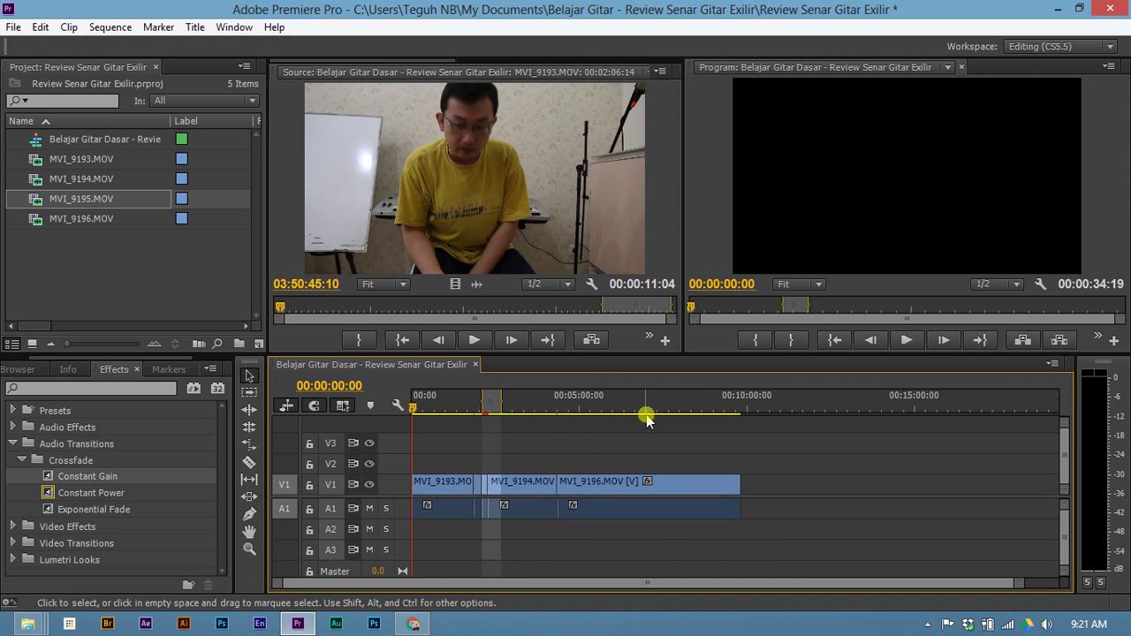
drag(412, 408, 393, 408)
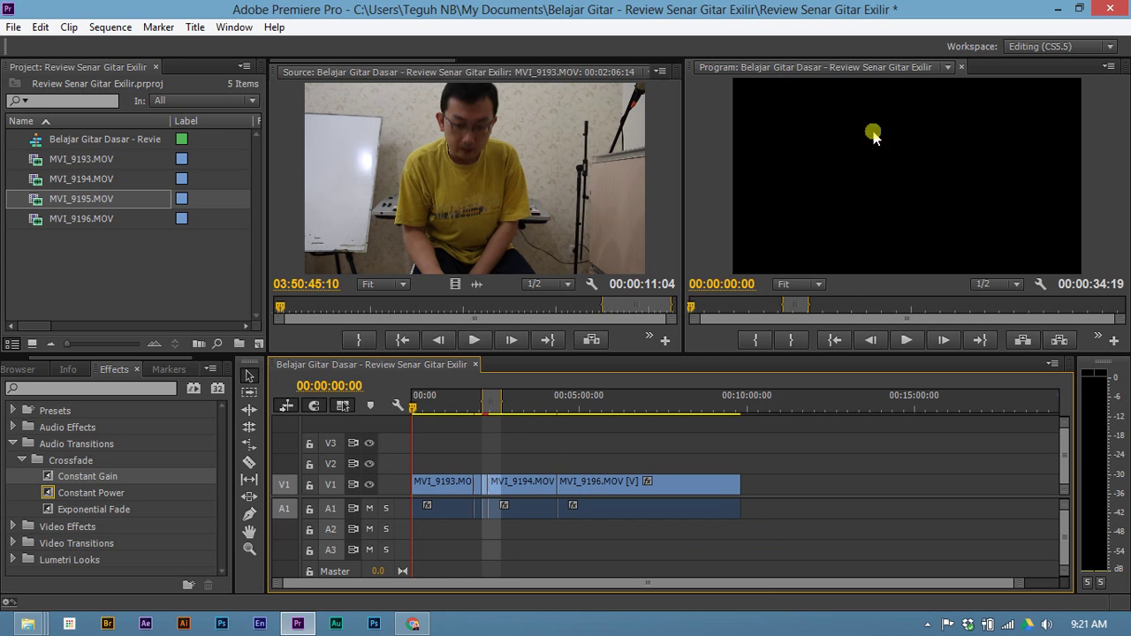
click(756, 347)
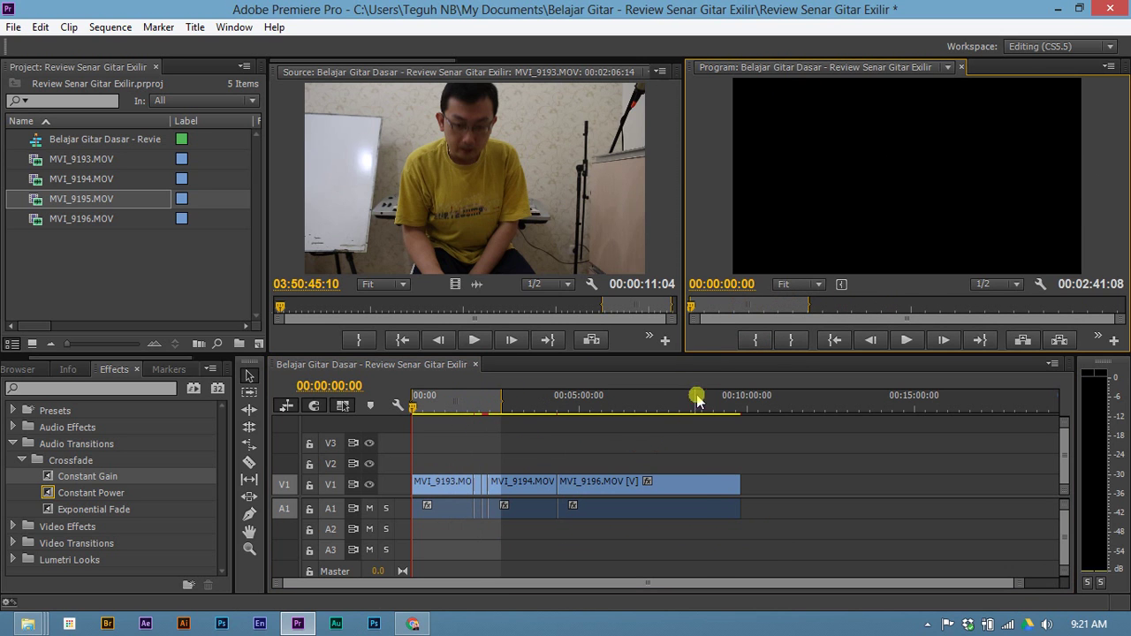
Mark the sequence's Out point at 00:06:17:17, within MVI_9196.MOV.
drag(717, 397, 732, 398)
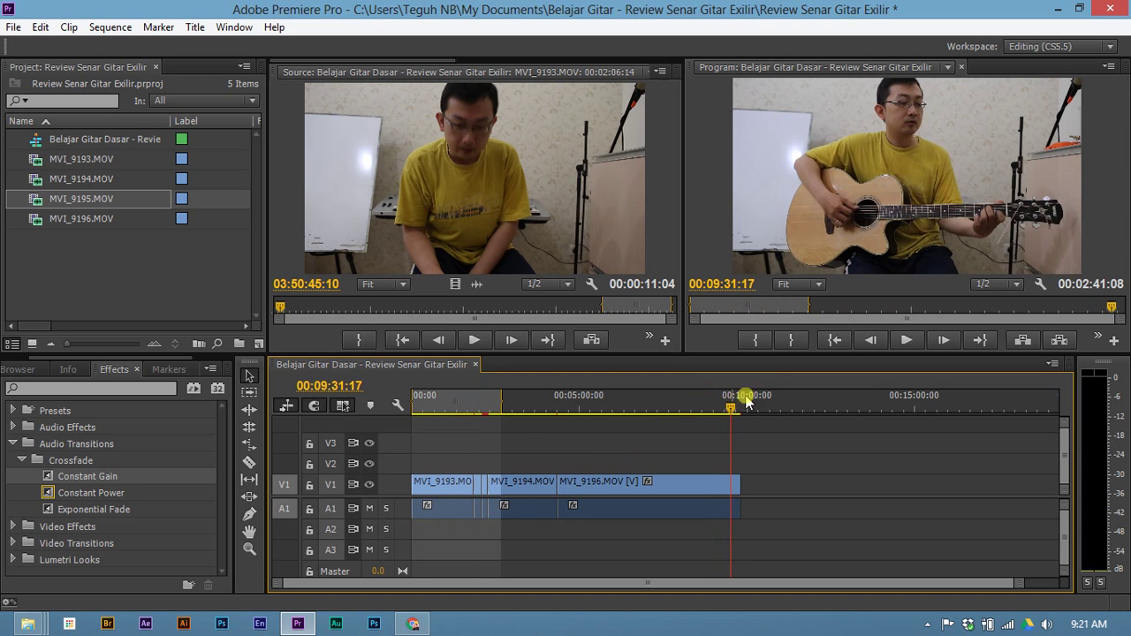
click(784, 343)
drag(636, 408, 626, 398)
click(799, 342)
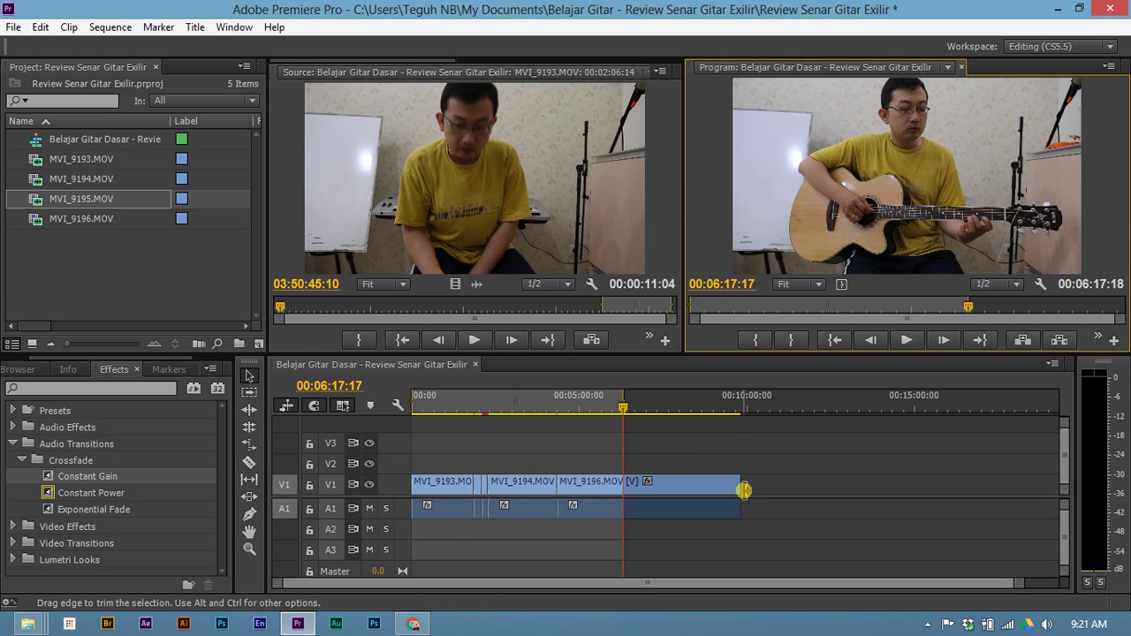
Mark the sequence's Out point at the end of the last clip, at 00:09:50:16.
scroll(746, 485, up, 6)
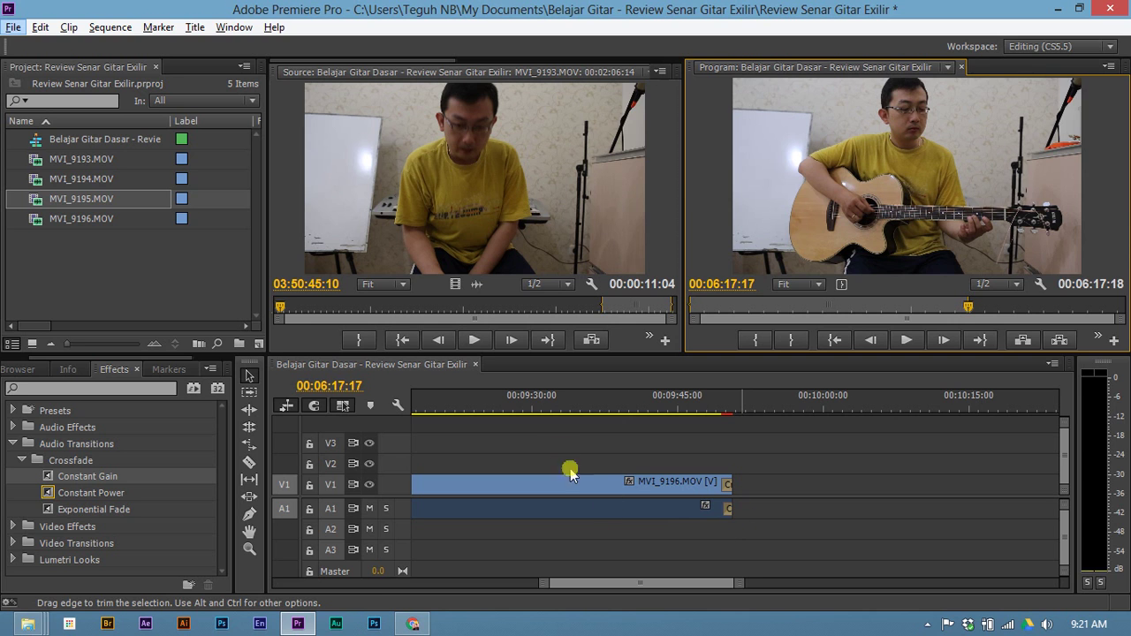
click(537, 444)
key(End)
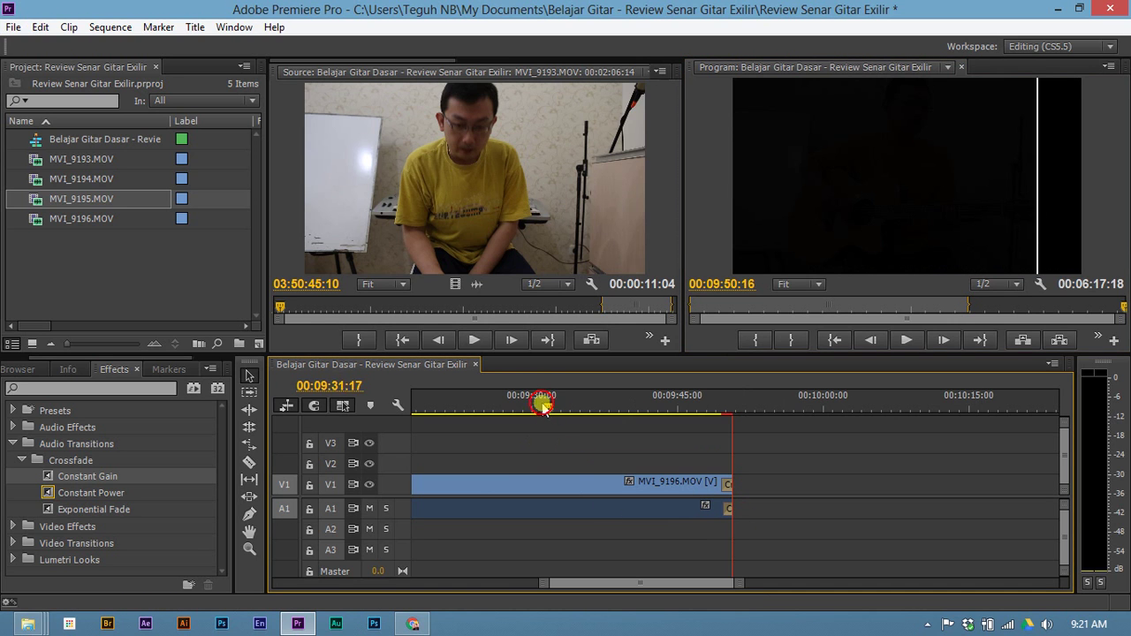
drag(543, 405, 469, 405)
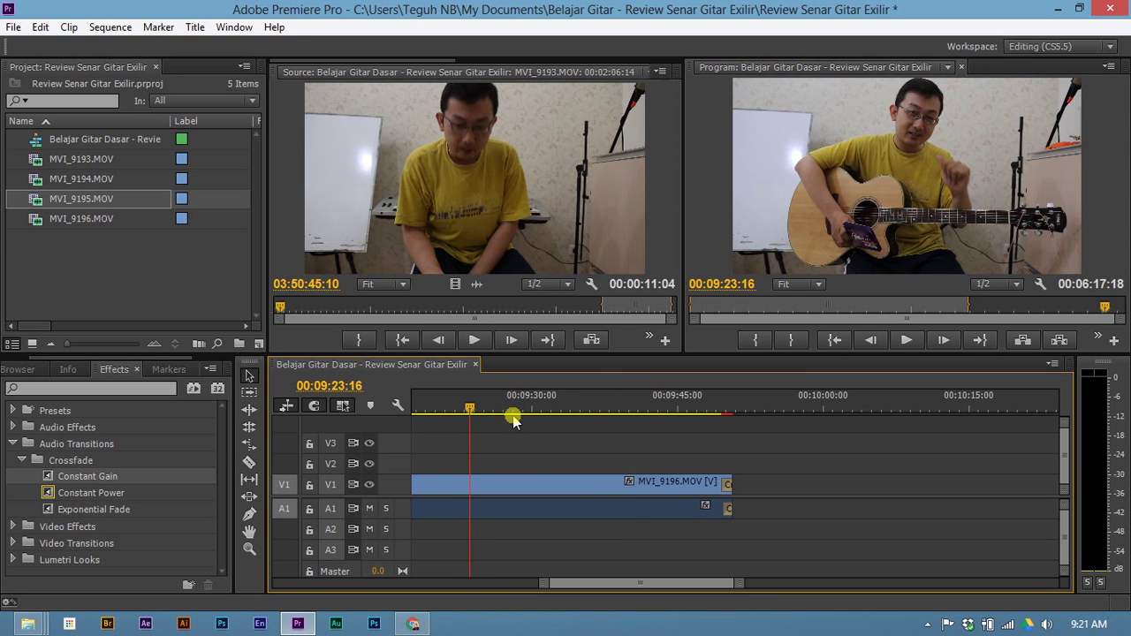
key(End)
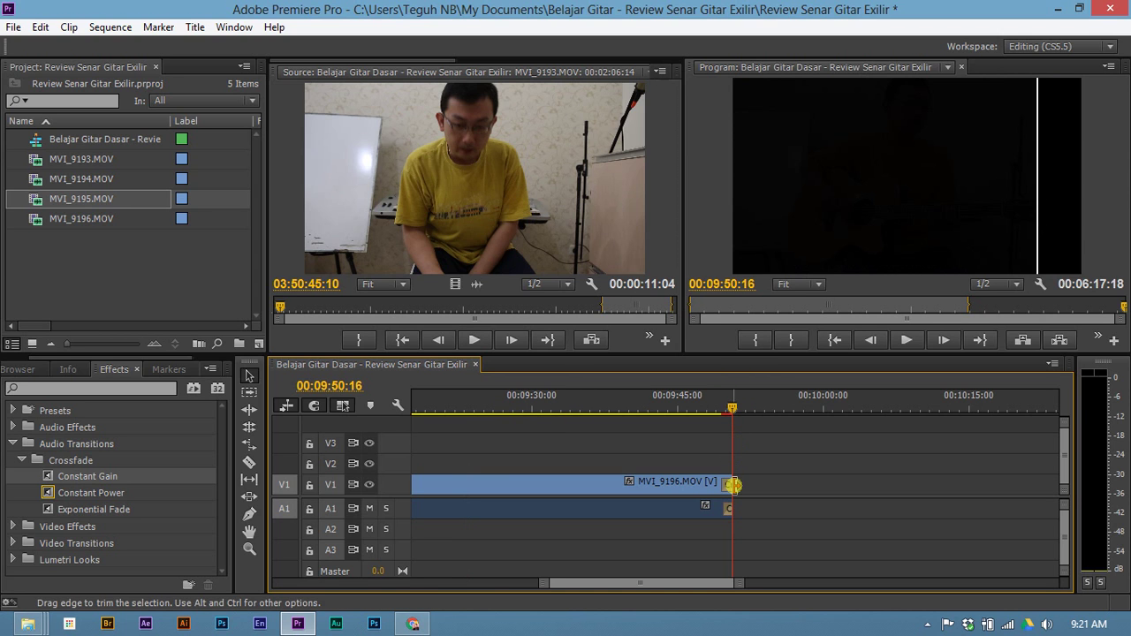
click(796, 342)
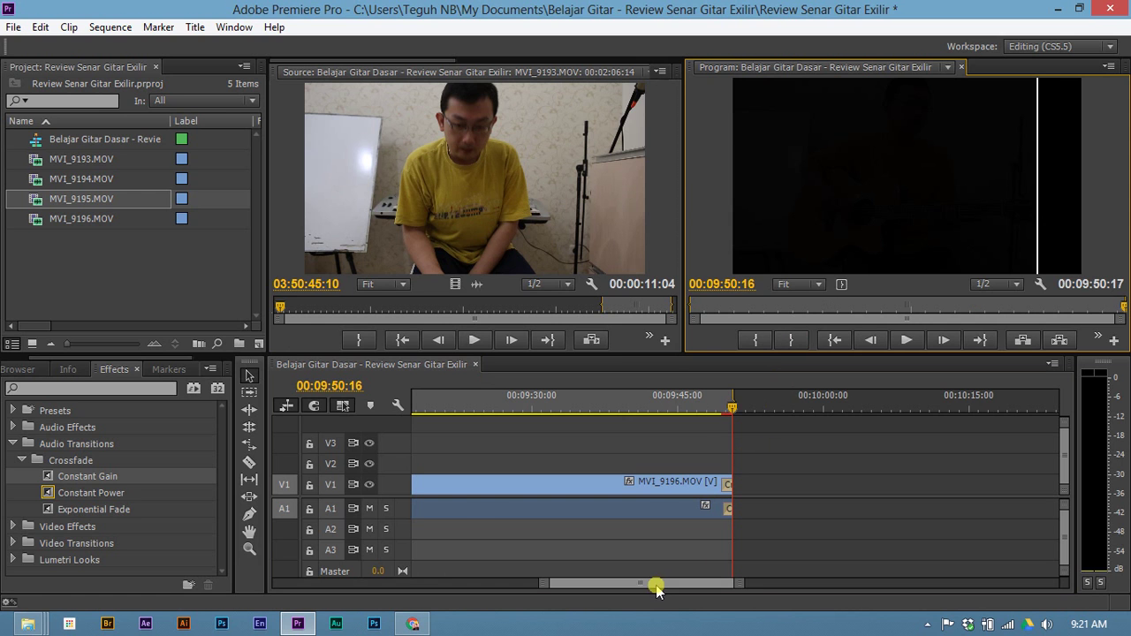
Open the media export settings for the sequence.
drag(657, 584, 382, 567)
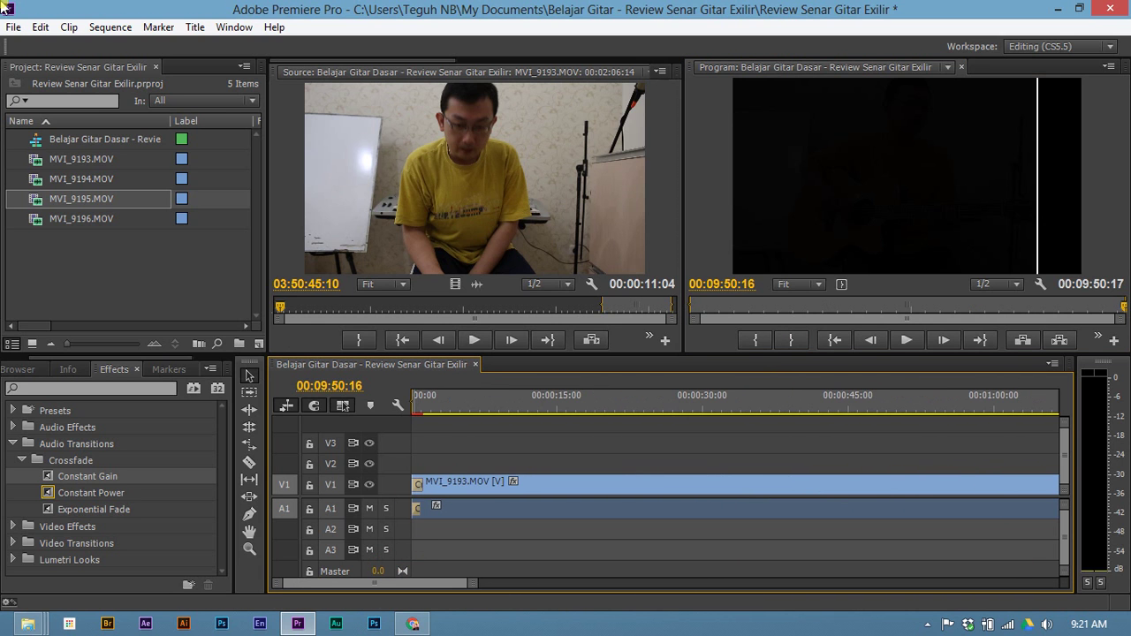
click(15, 29)
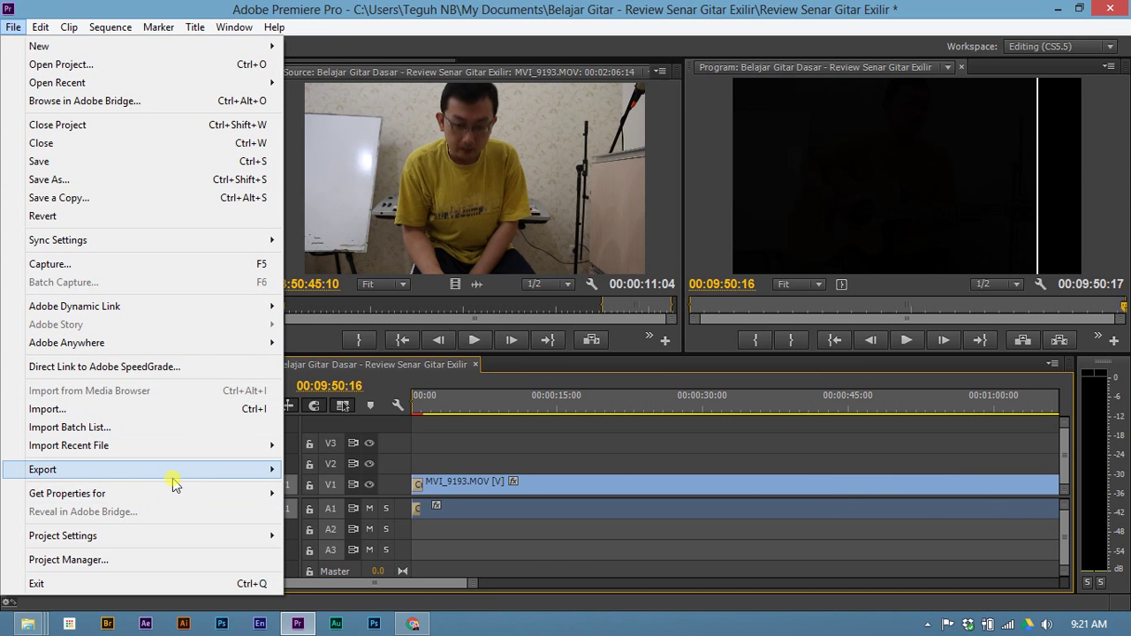
mouse_move(174, 475)
click(562, 548)
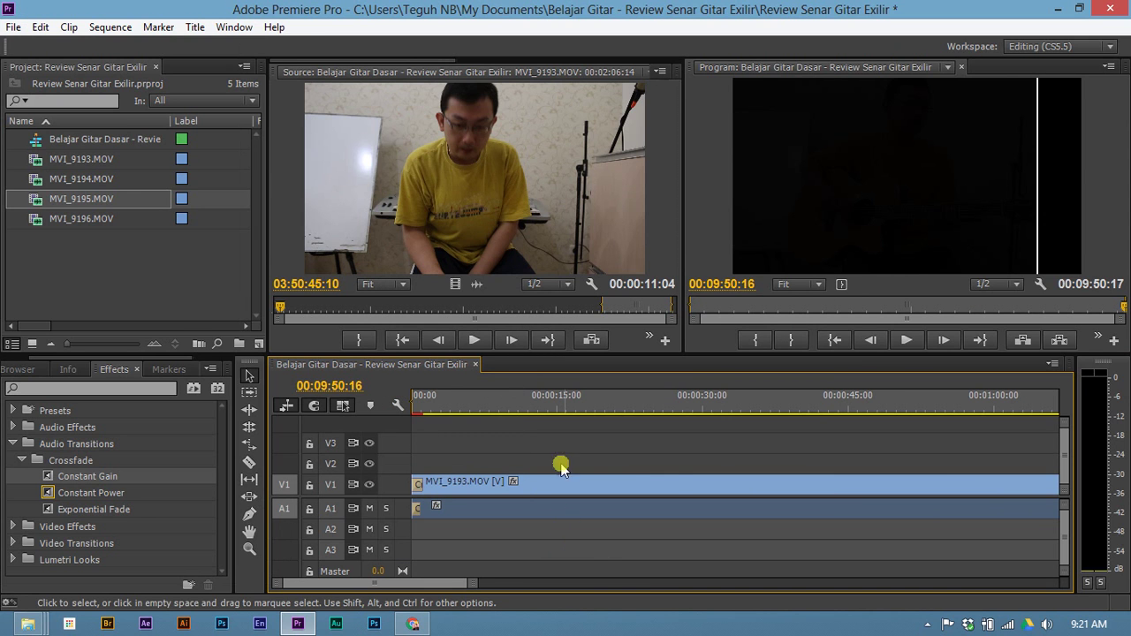
drag(459, 482, 469, 487)
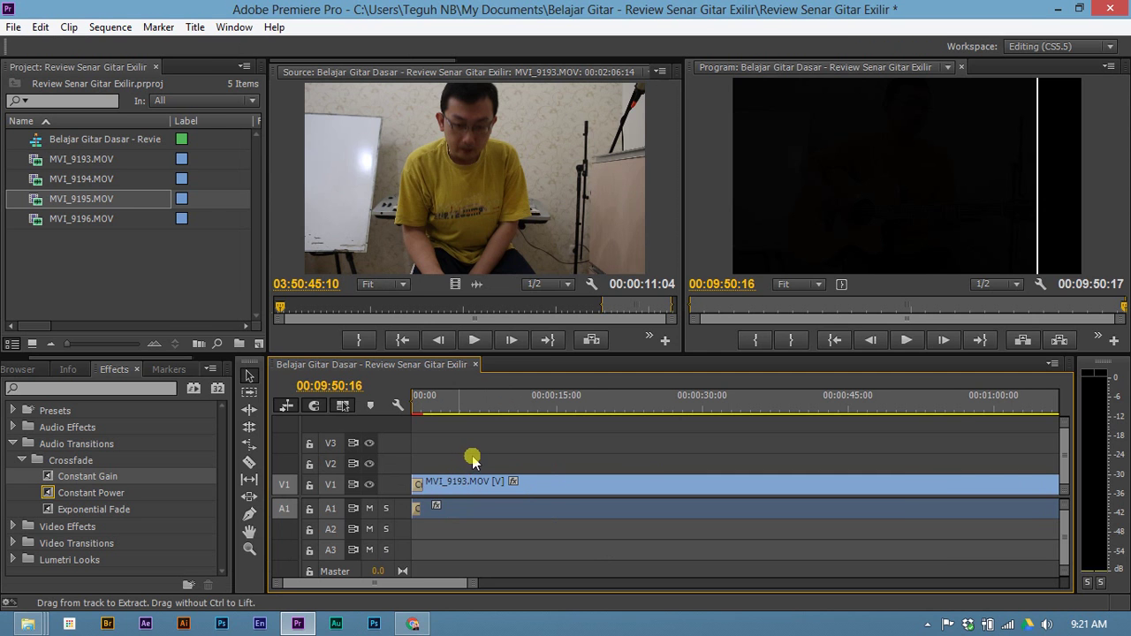
key(ctrl+m)
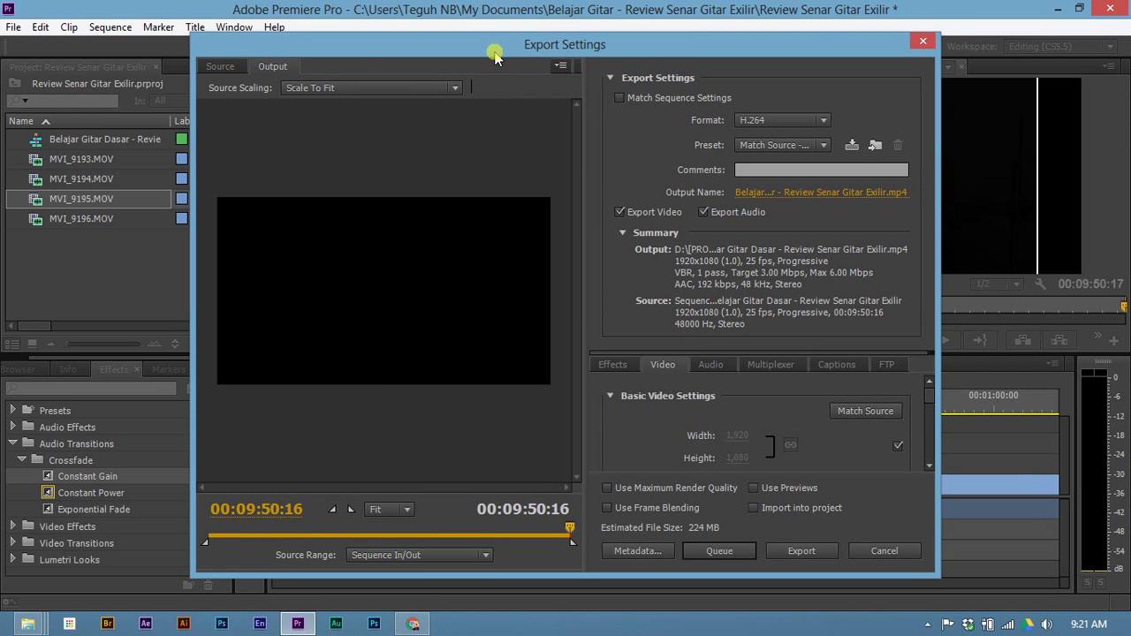
drag(495, 52, 521, 56)
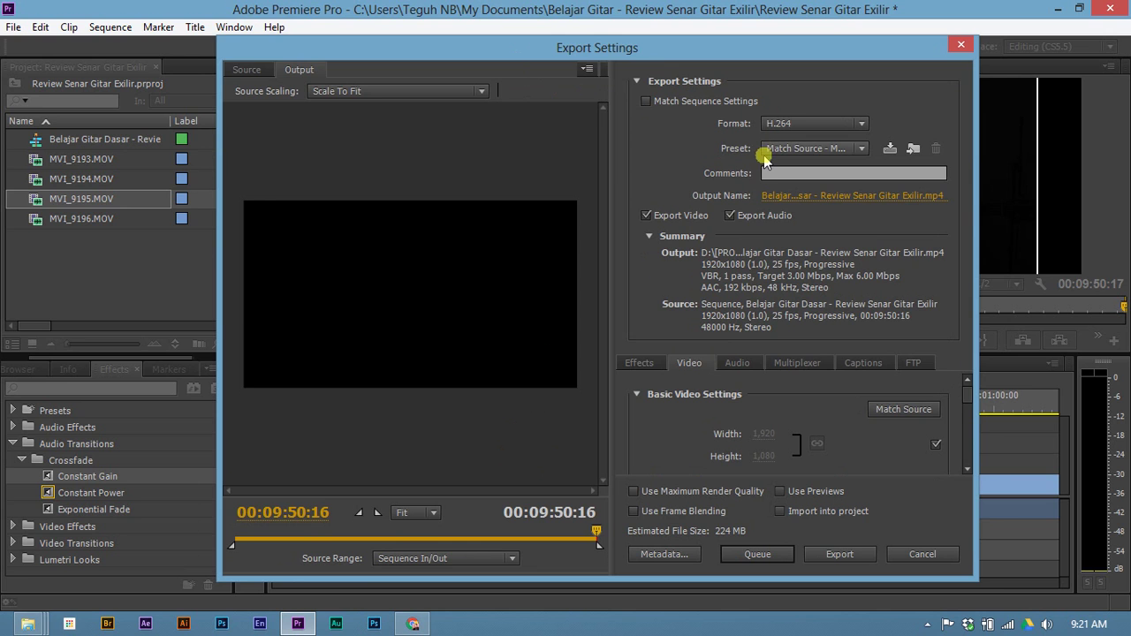
Look through the available export formats and set the format to MPEG4.
click(859, 122)
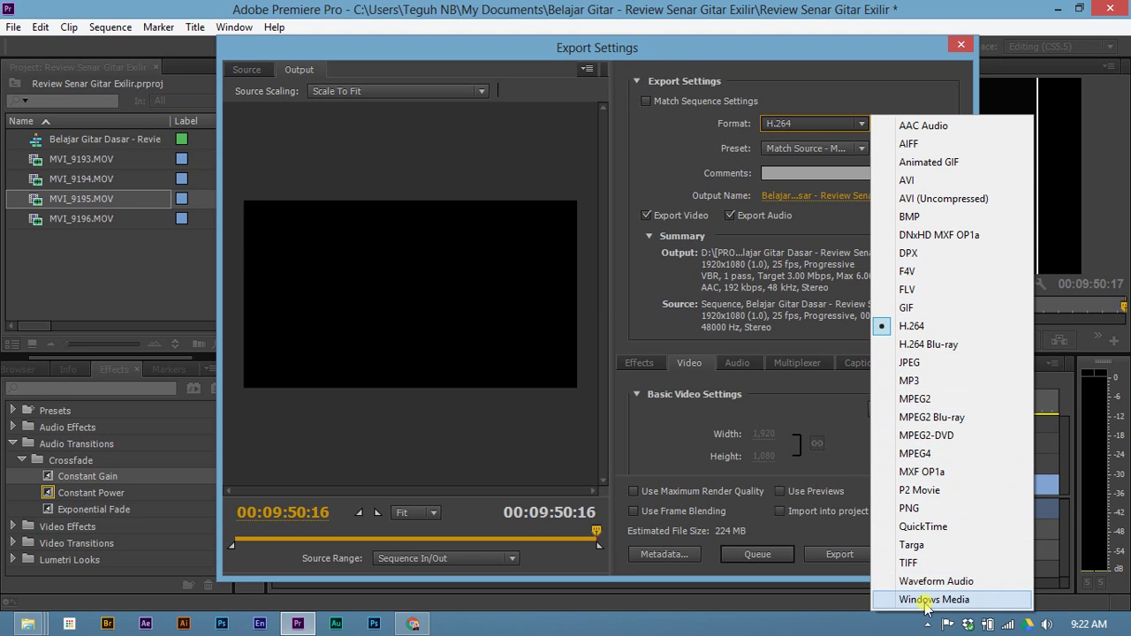
click(882, 94)
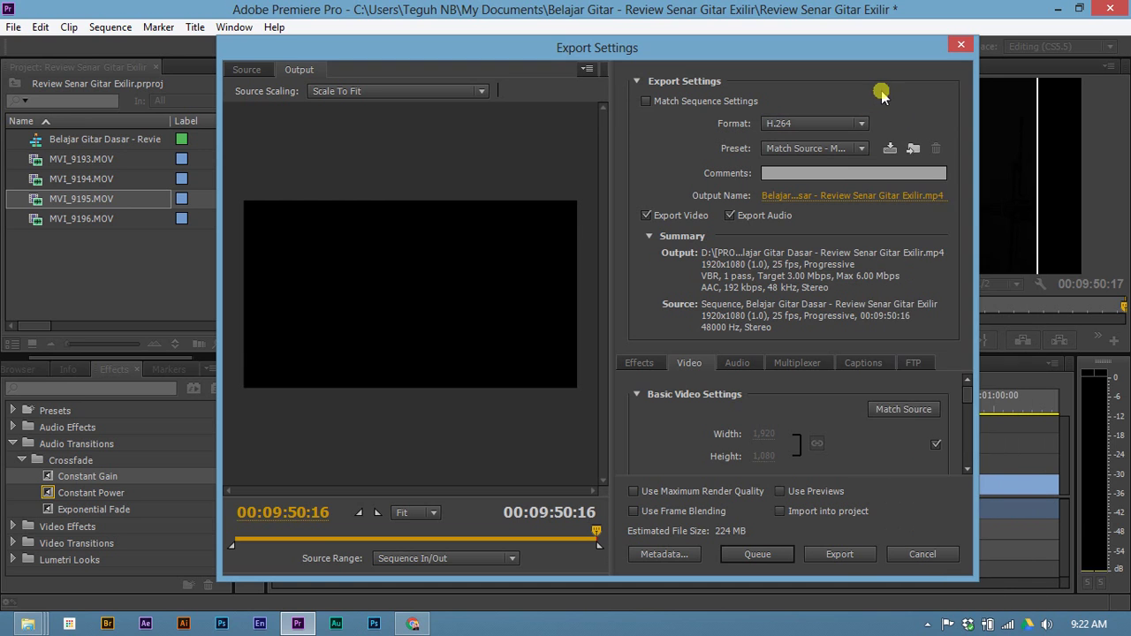
click(853, 123)
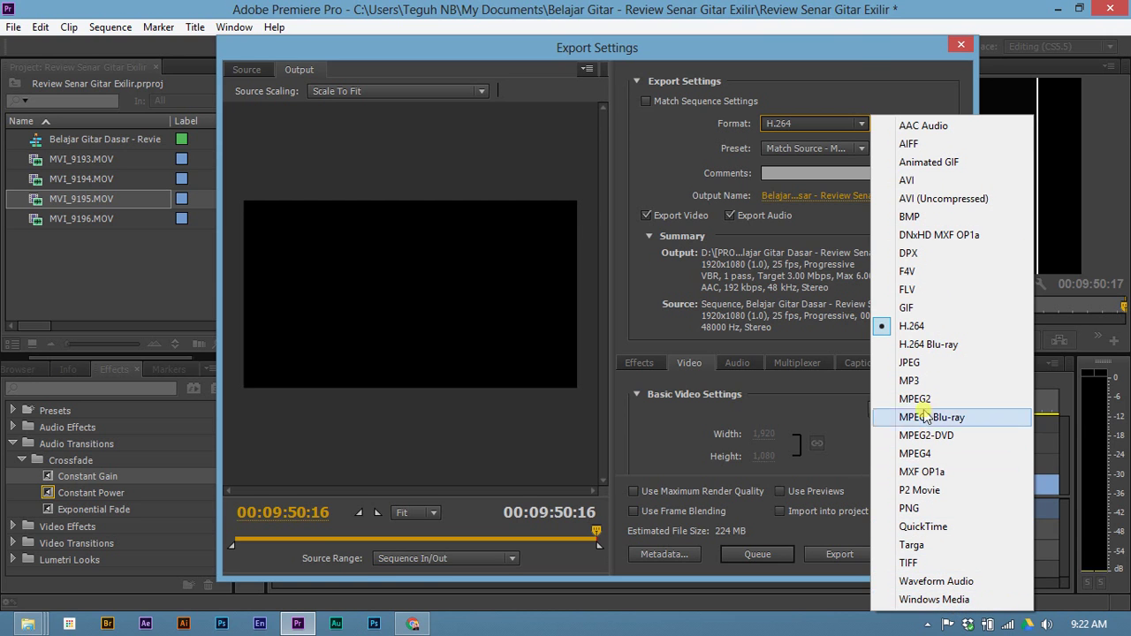
click(938, 454)
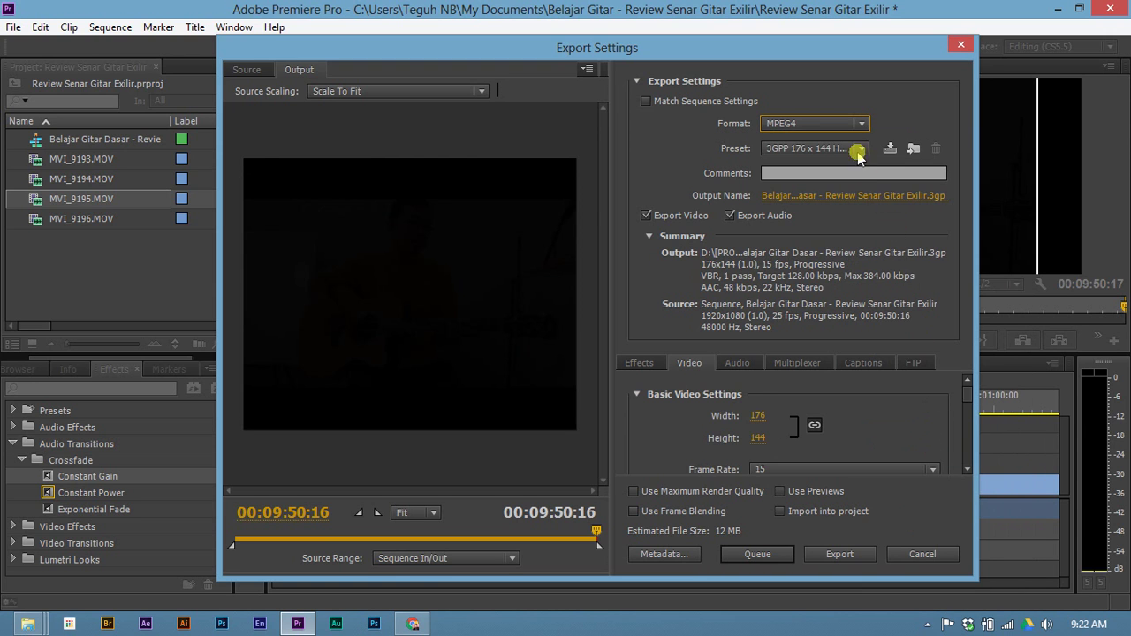
Set the export format to H.264 and, after looking through its presets, choose Match Source - Medium bitrate.
click(857, 123)
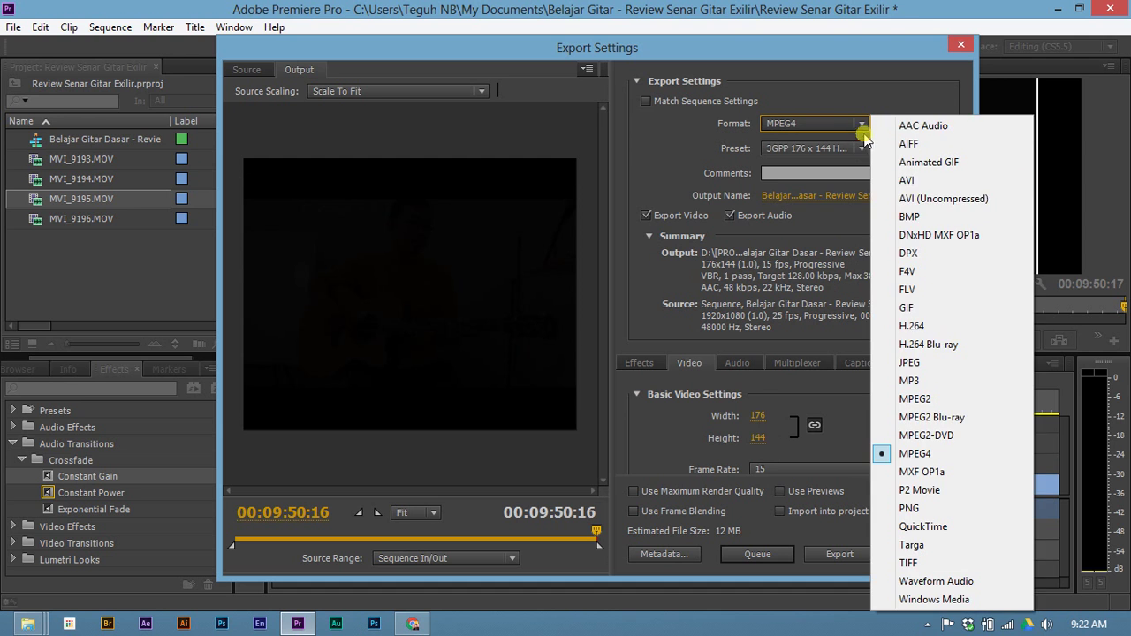
click(919, 326)
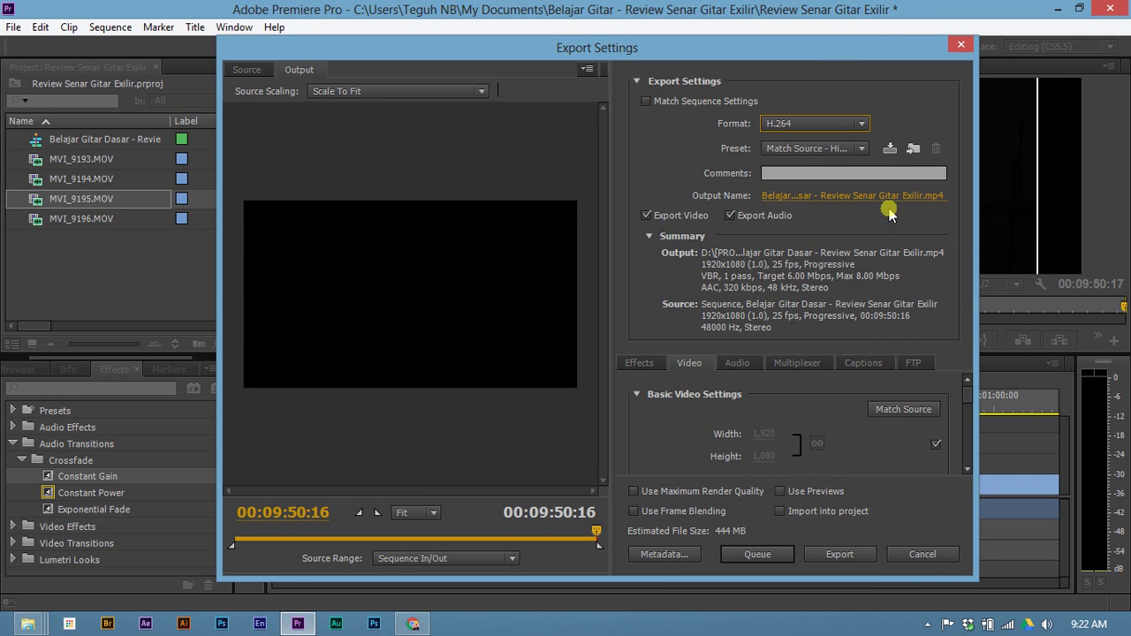
click(860, 148)
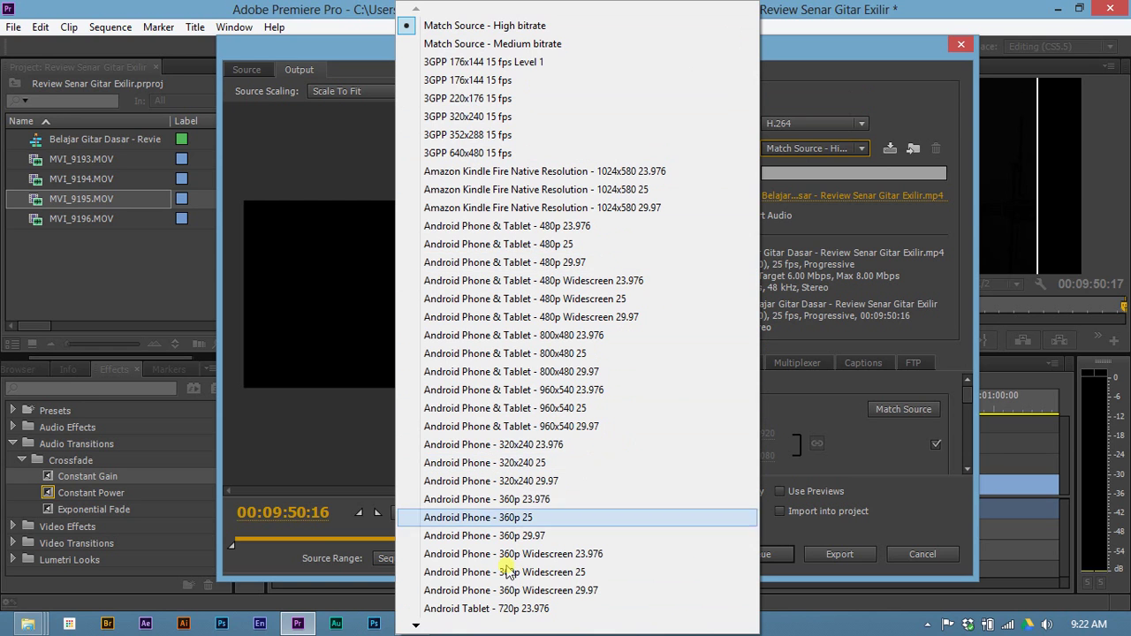
click(417, 627)
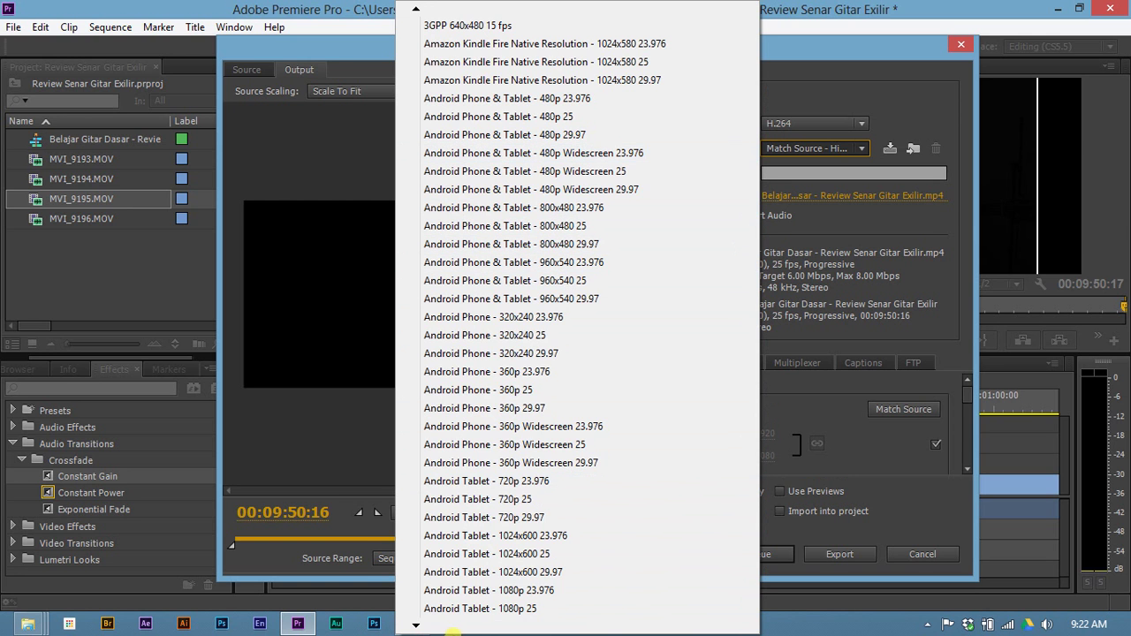
click(417, 626)
click(417, 626)
click(416, 627)
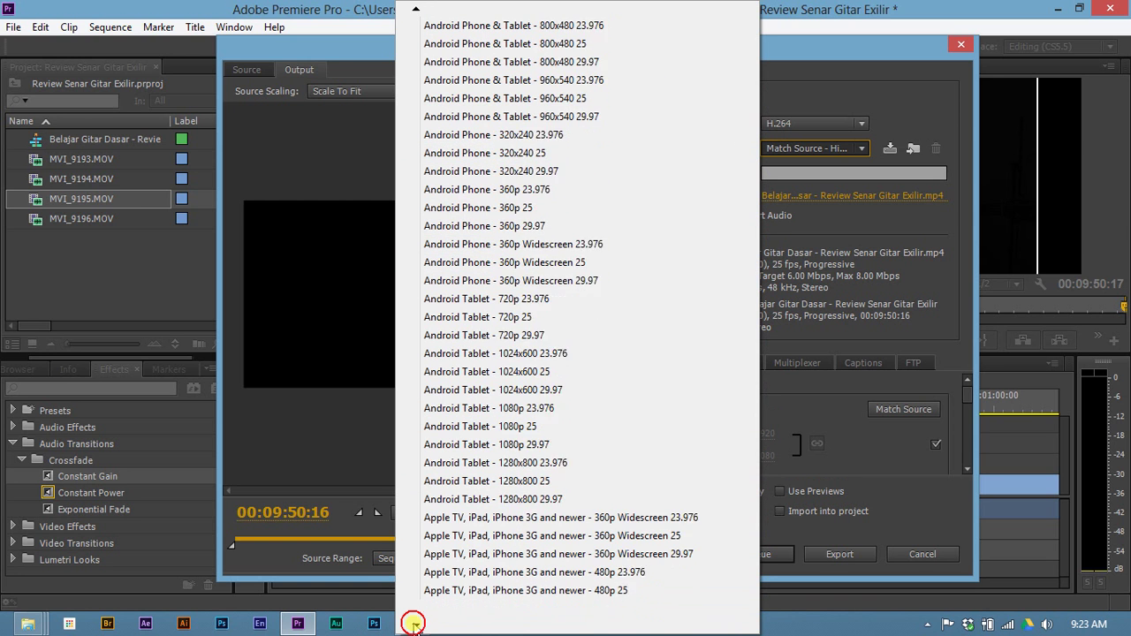
click(415, 626)
click(413, 625)
click(414, 624)
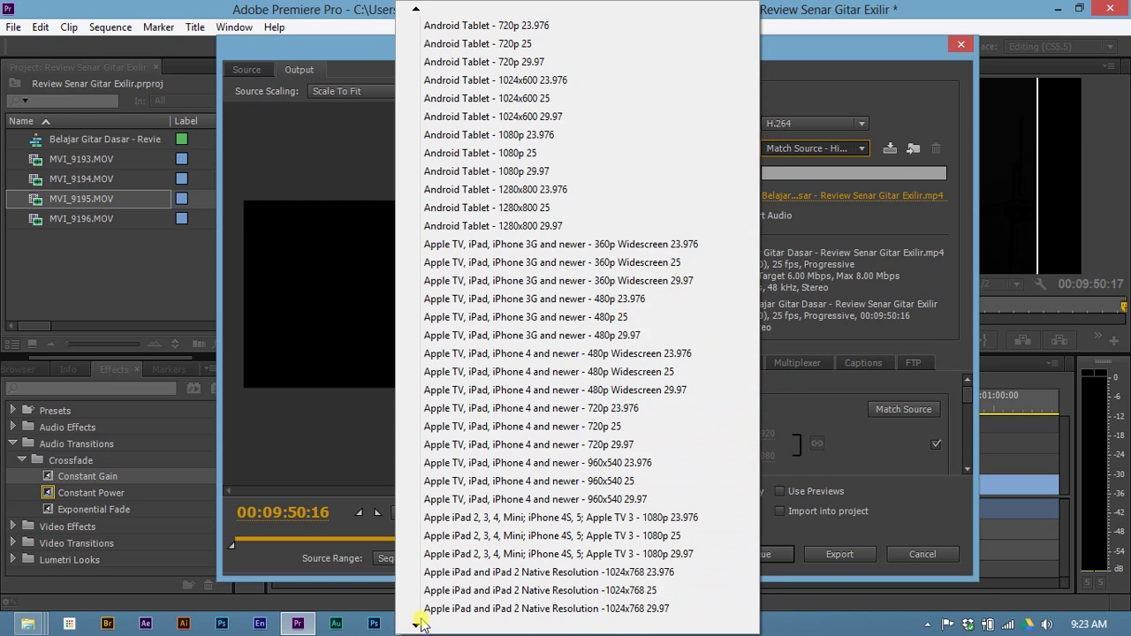
click(414, 9)
click(415, 10)
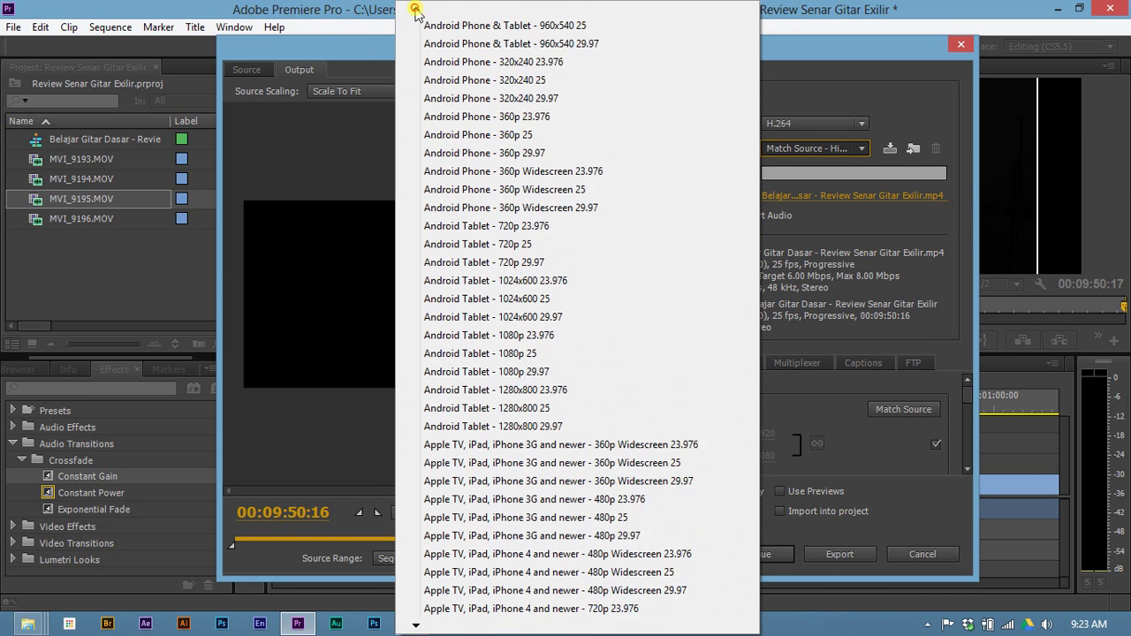
click(415, 10)
click(415, 9)
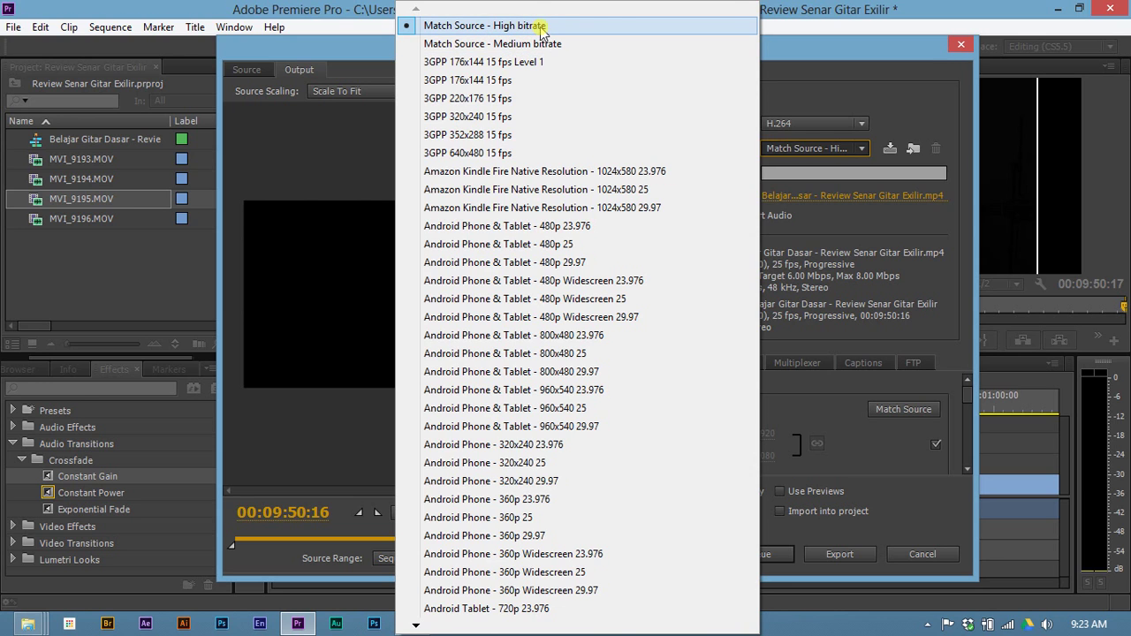
click(490, 46)
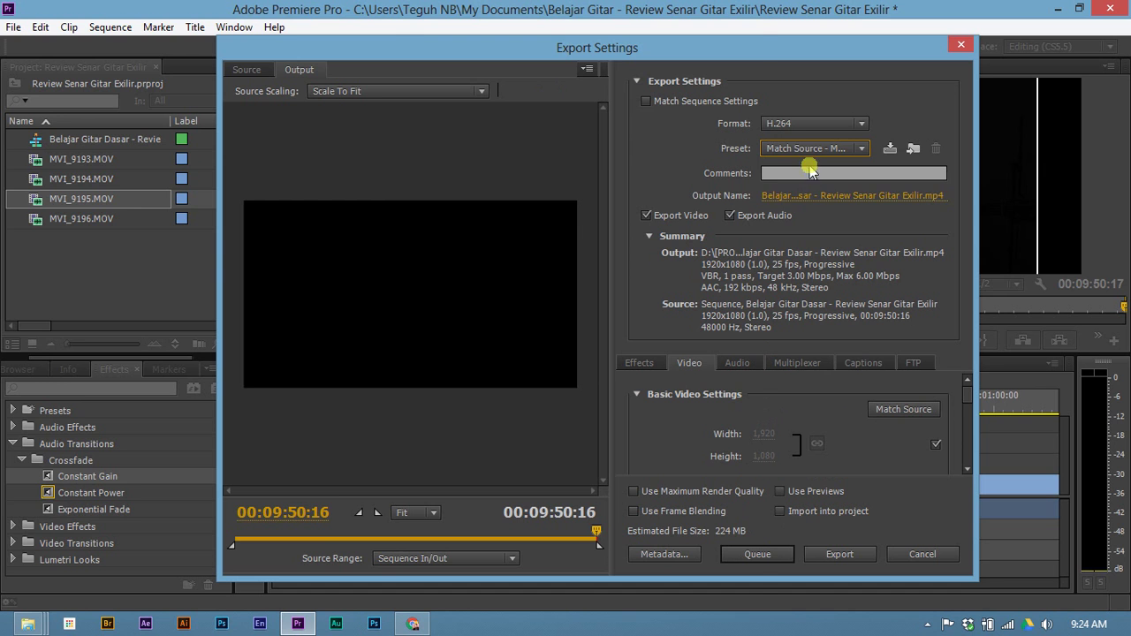
Compare the export with the Match Source - High bitrate preset and return to Match Source - Medium bitrate.
click(808, 147)
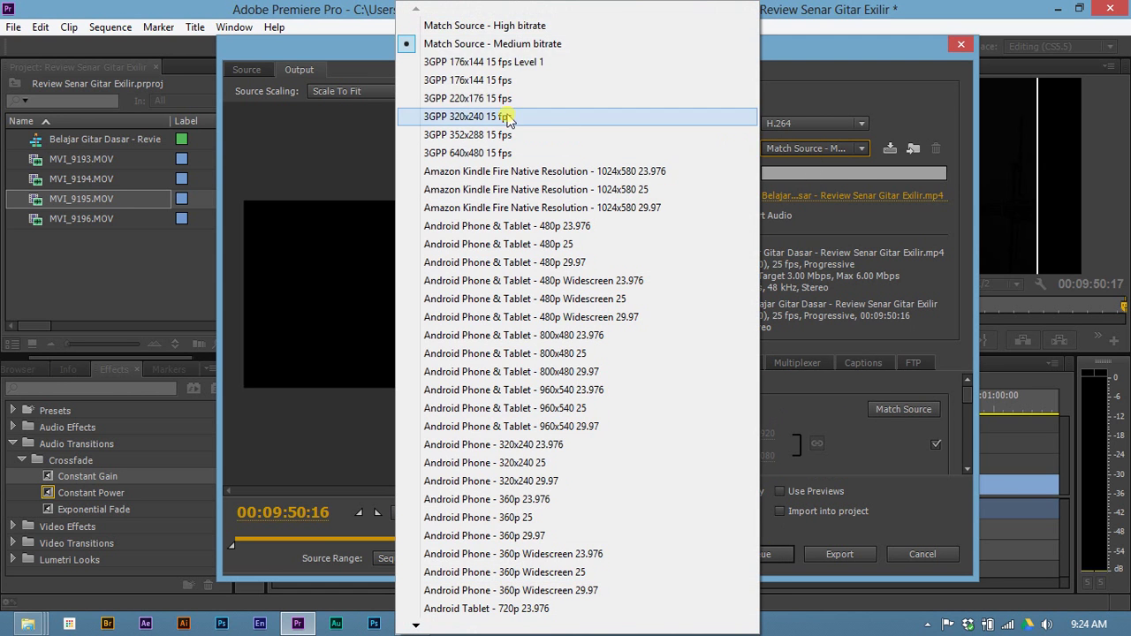
click(505, 25)
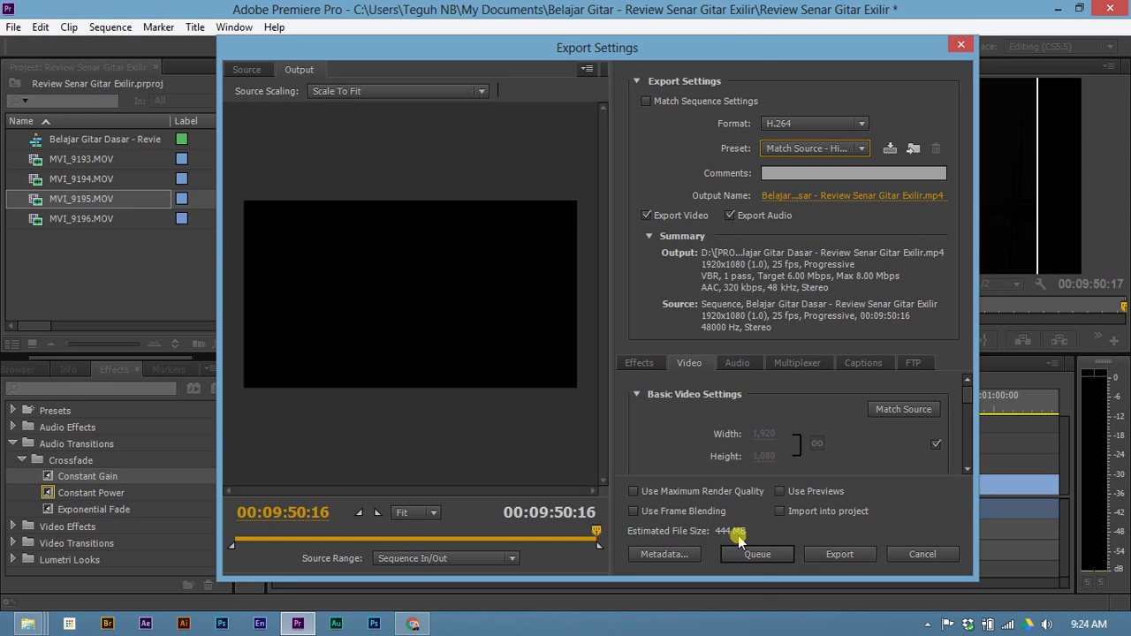
click(780, 150)
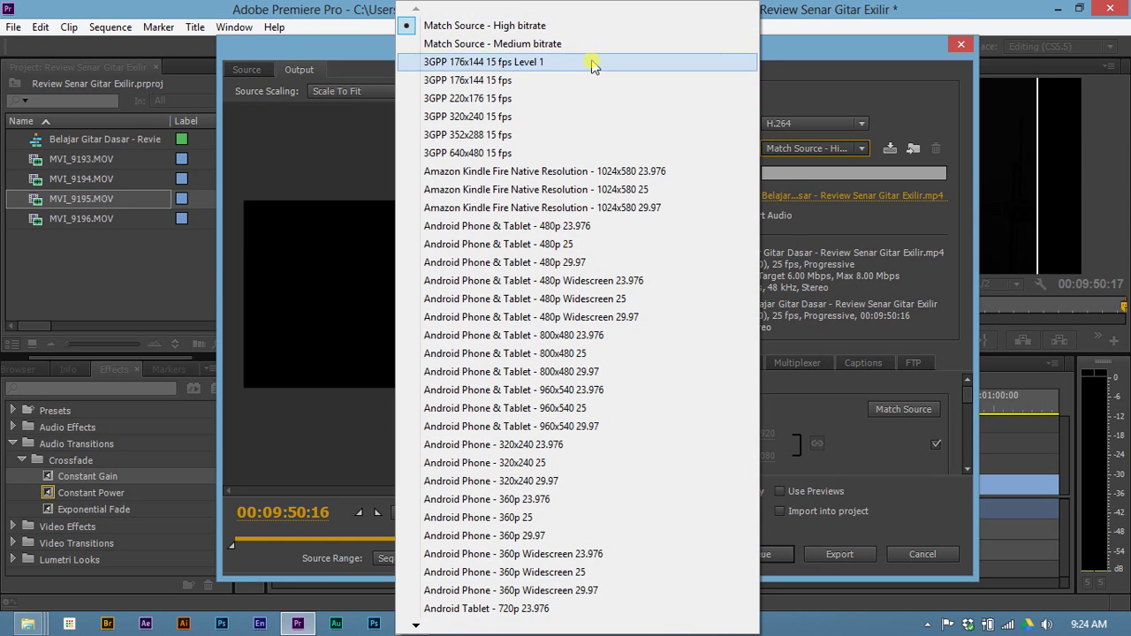
click(540, 44)
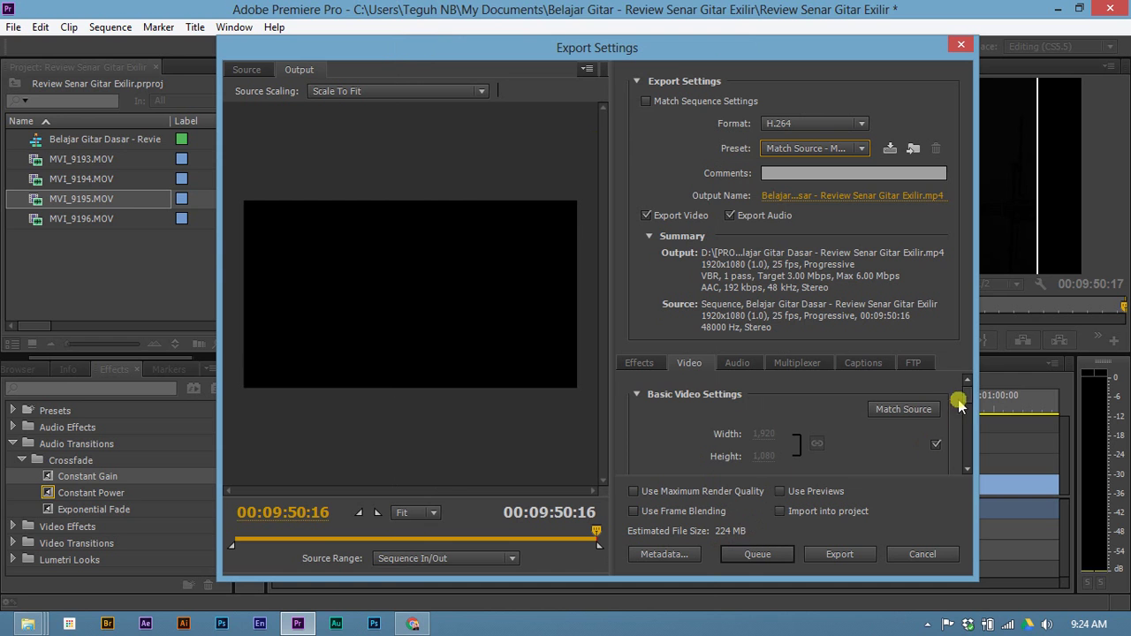
Review the remaining video export settings and export the sequence directly instead of queuing it.
drag(969, 394, 967, 462)
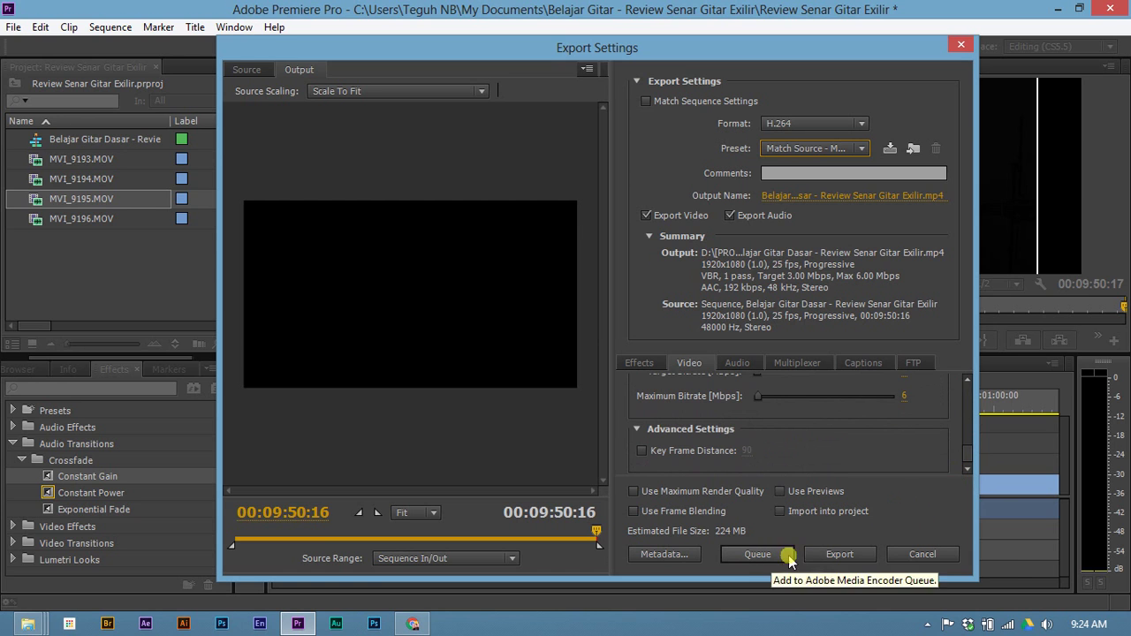
click(836, 554)
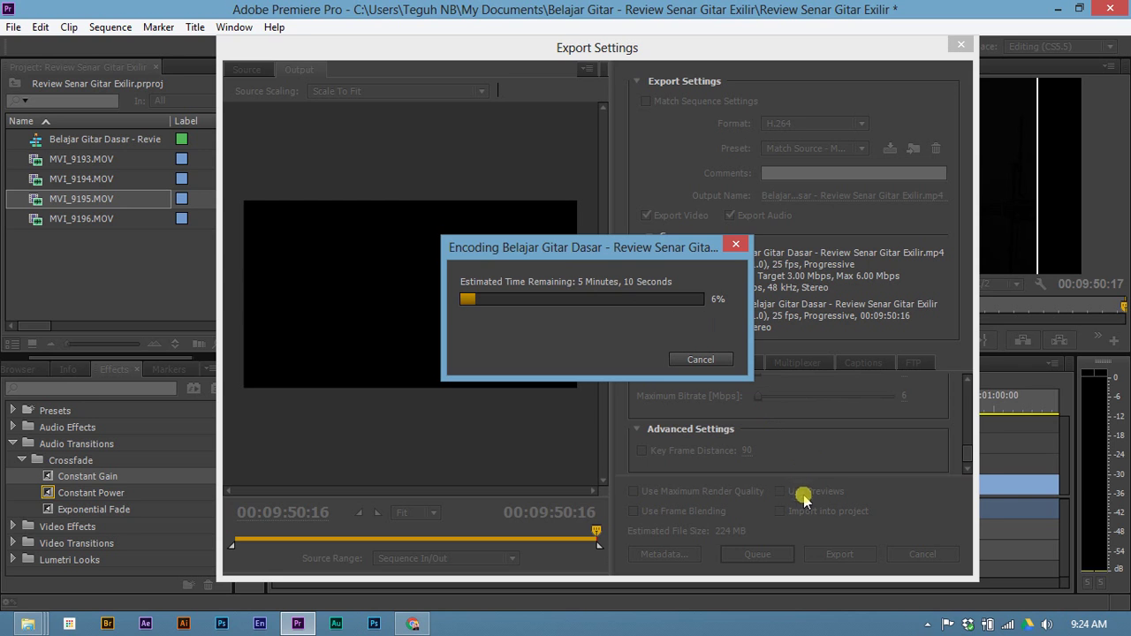
click(927, 623)
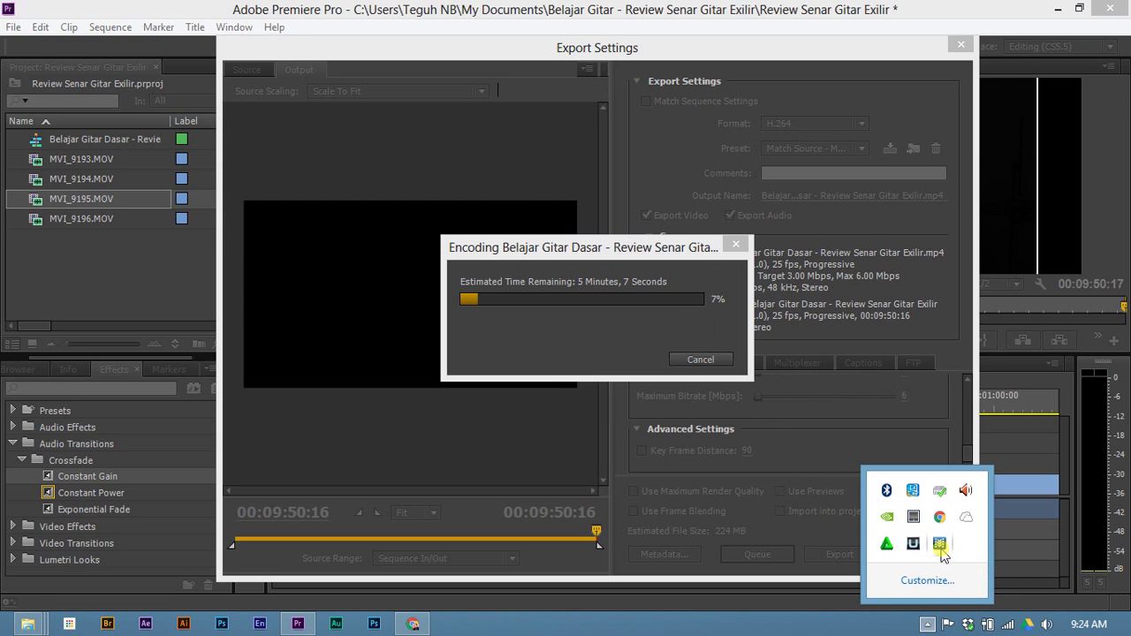
right_click(939, 544)
click(891, 483)
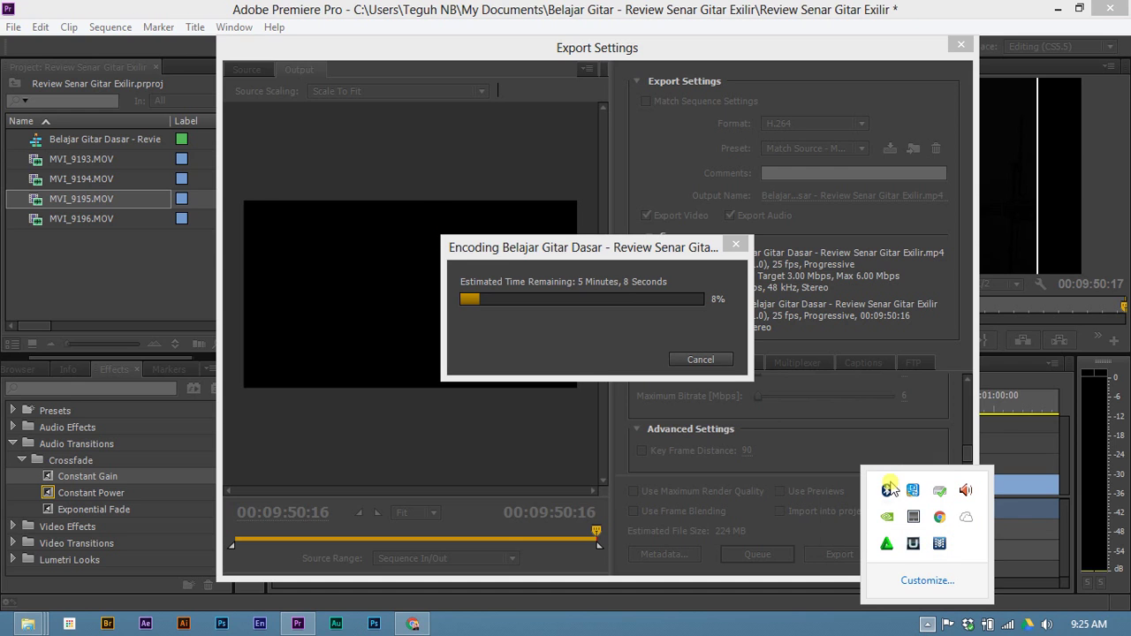